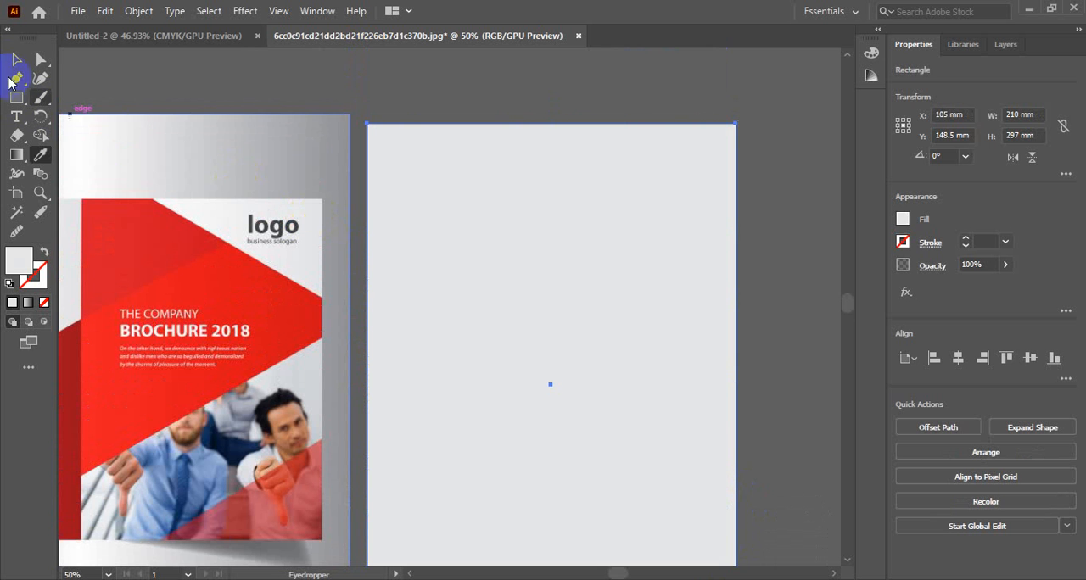
Step: Lock the light grey page-size rectangle in Layer 1
left_click(16, 59)
left_click(556, 86)
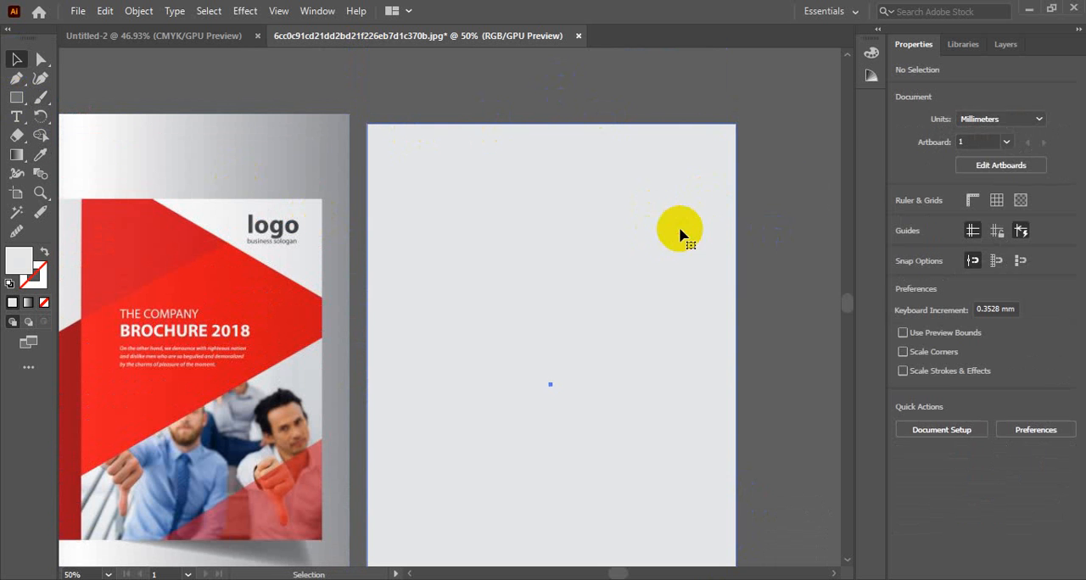
left_click(679, 228)
left_click(1007, 46)
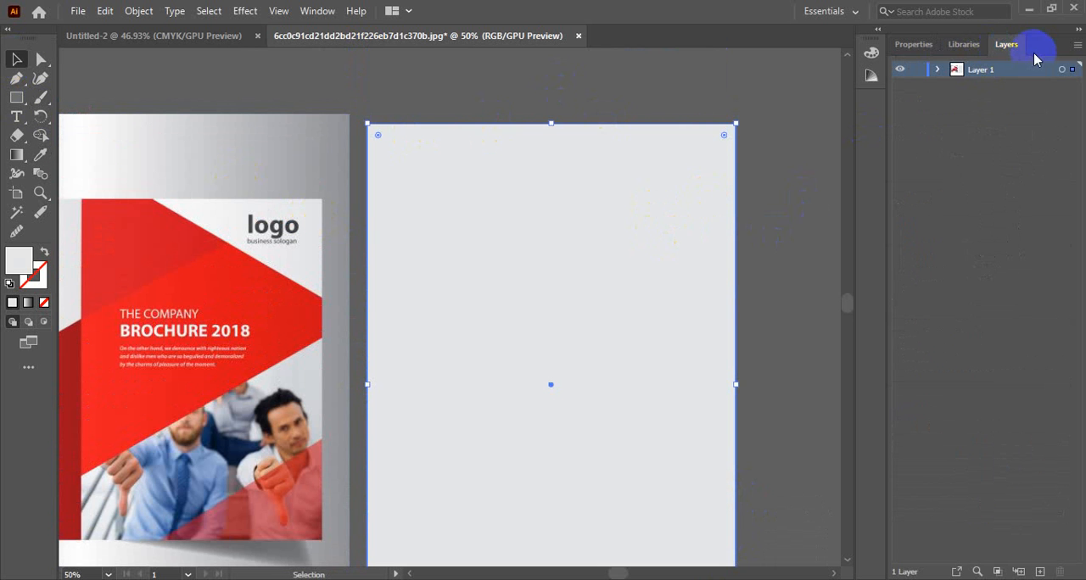
left_click(937, 68)
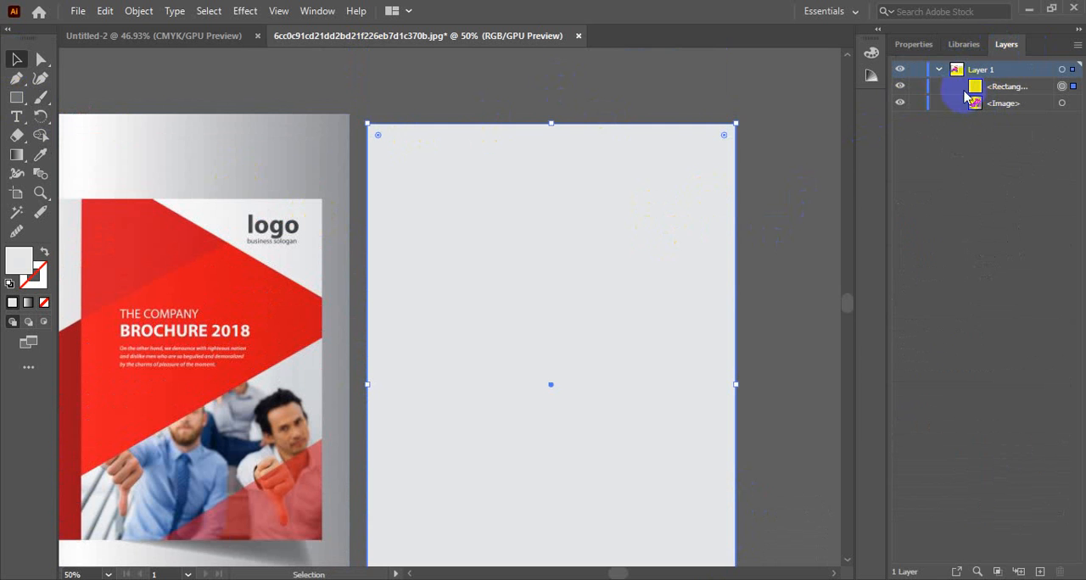
left_click(917, 86)
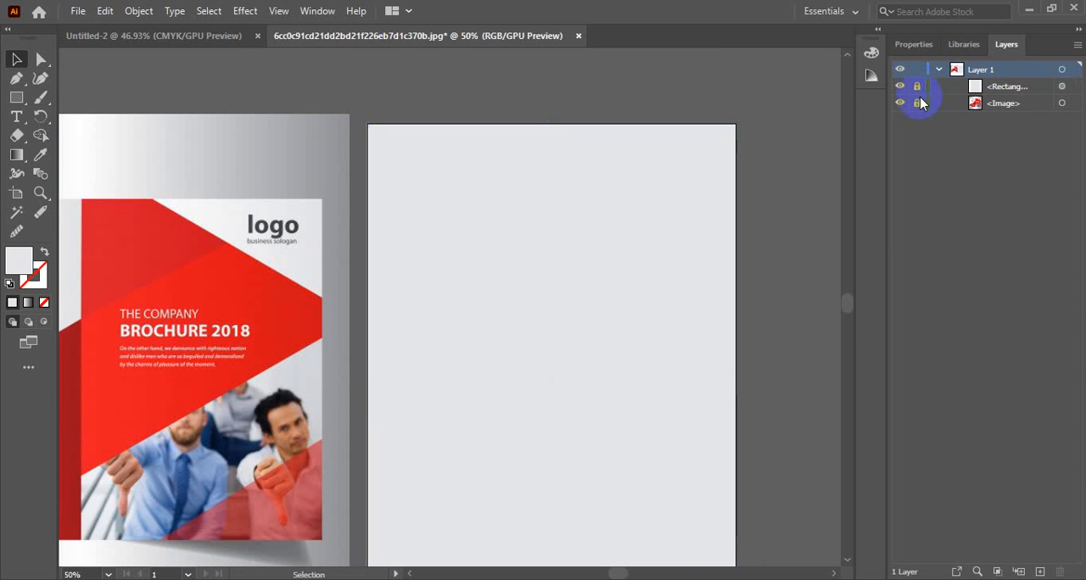
left_click(1035, 87)
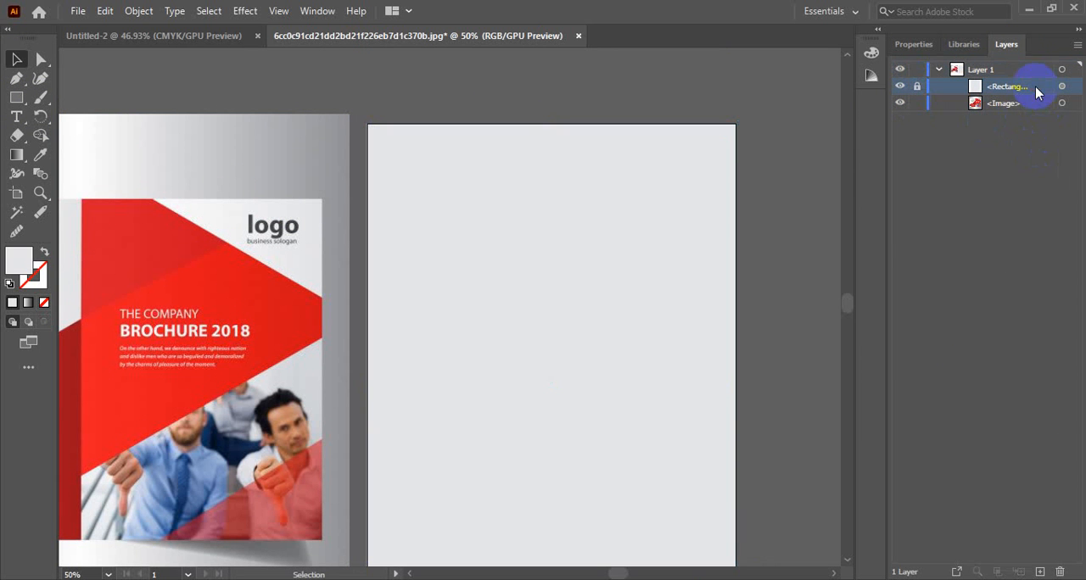
Step: Draw a rectangle about 138 by 152 mm over the front cover in the reference image, starting at the cover's top-left corner
scroll(533, 285, "down", 1)
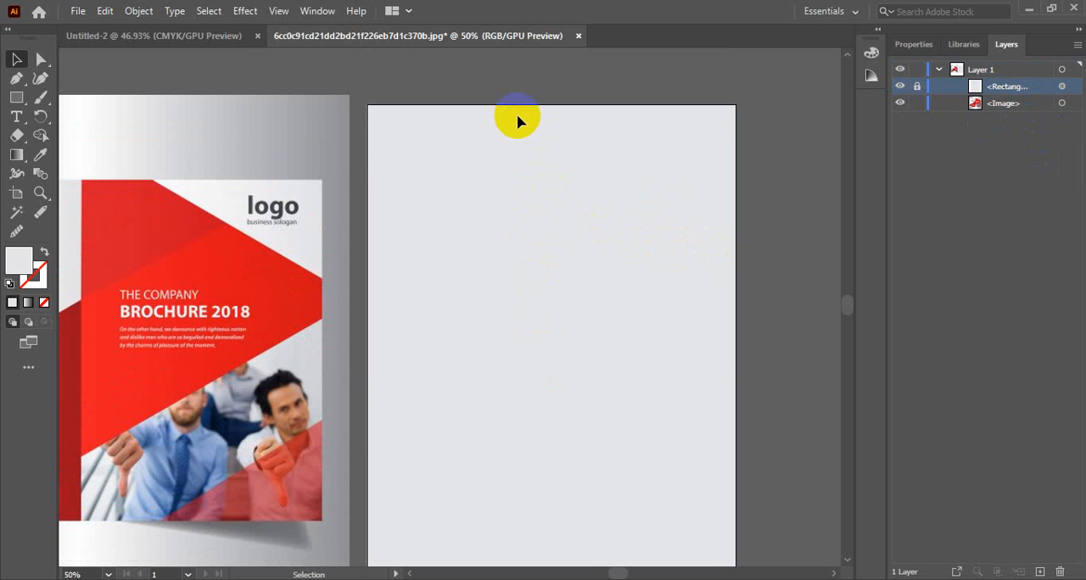
left_click(314, 311)
scroll(264, 326, "down", 2)
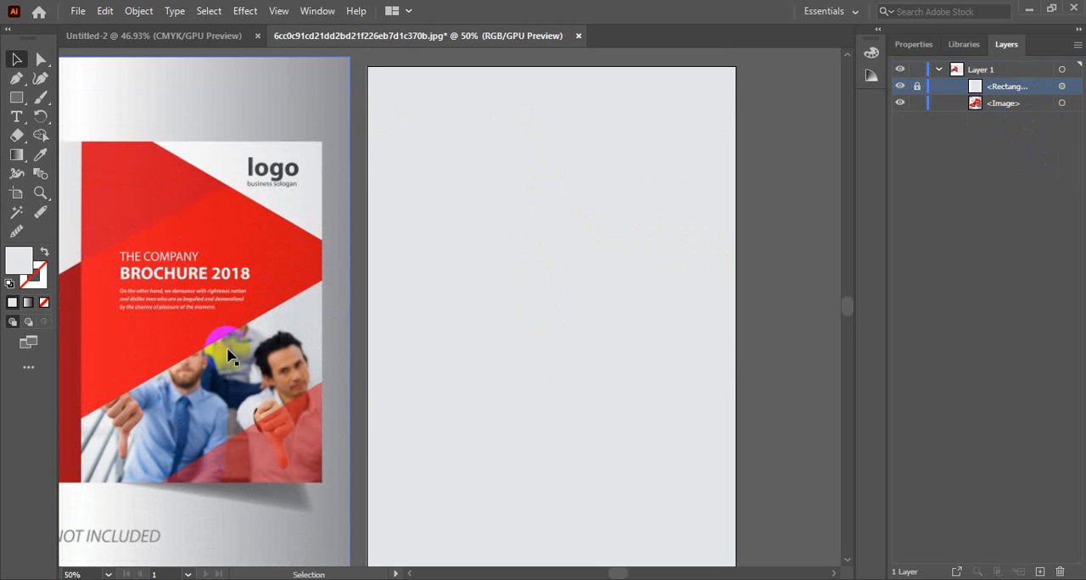
left_click_drag(132, 320, 209, 313)
left_click_drag(365, 238, 320, 243)
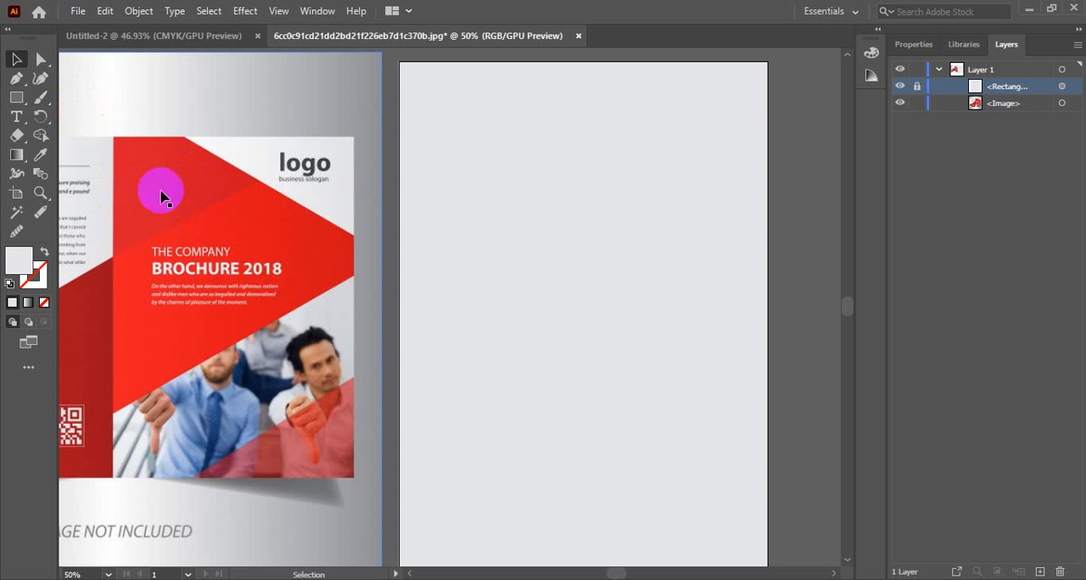
left_click(16, 78)
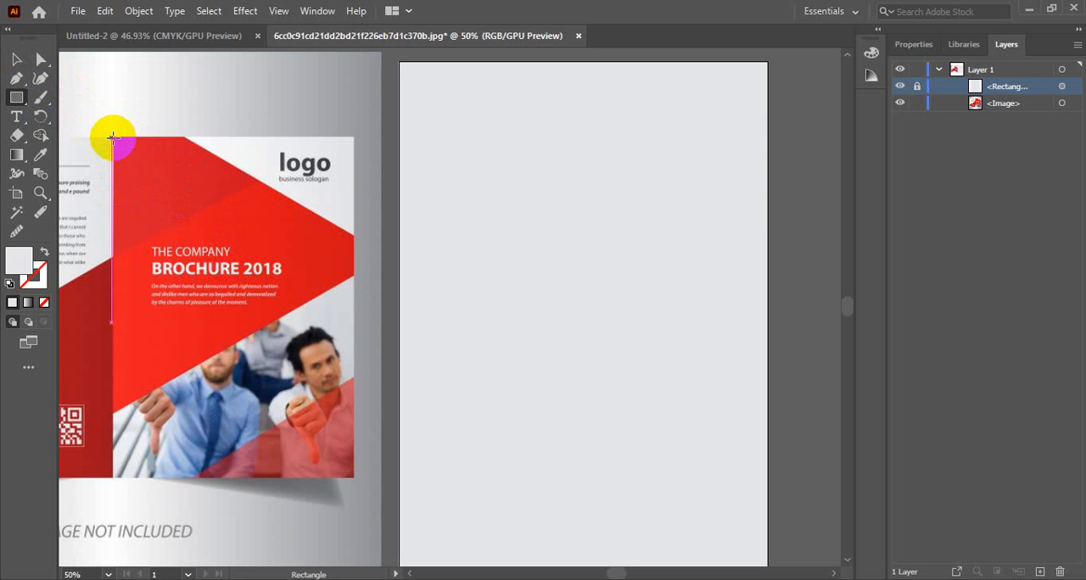
left_click_drag(112, 136, 355, 407)
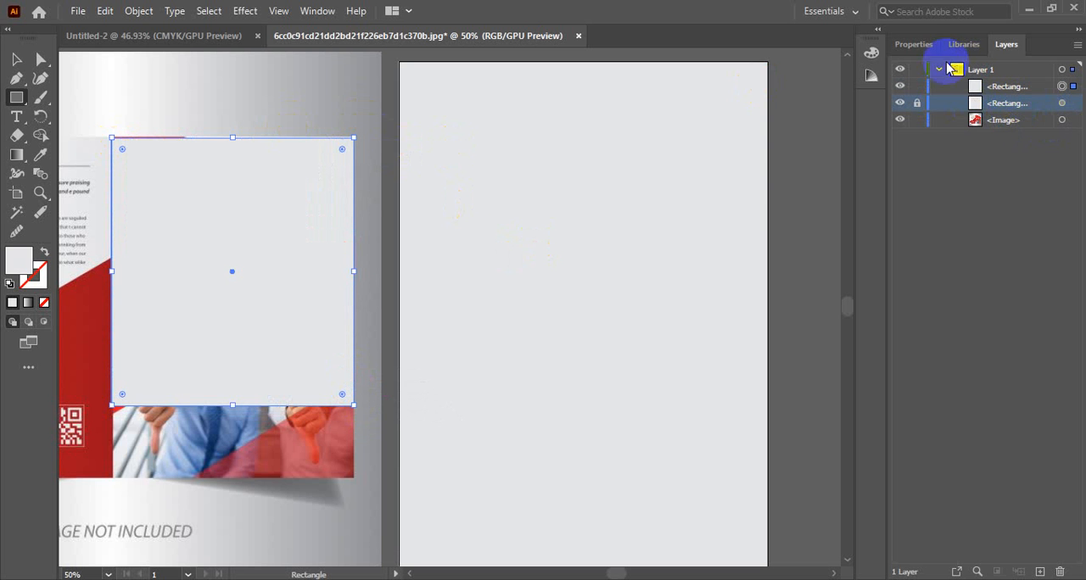
Step: Swap the new rectangle's fill and stroke, leaving no fill and a 1 pt light grey outline
left_click(914, 44)
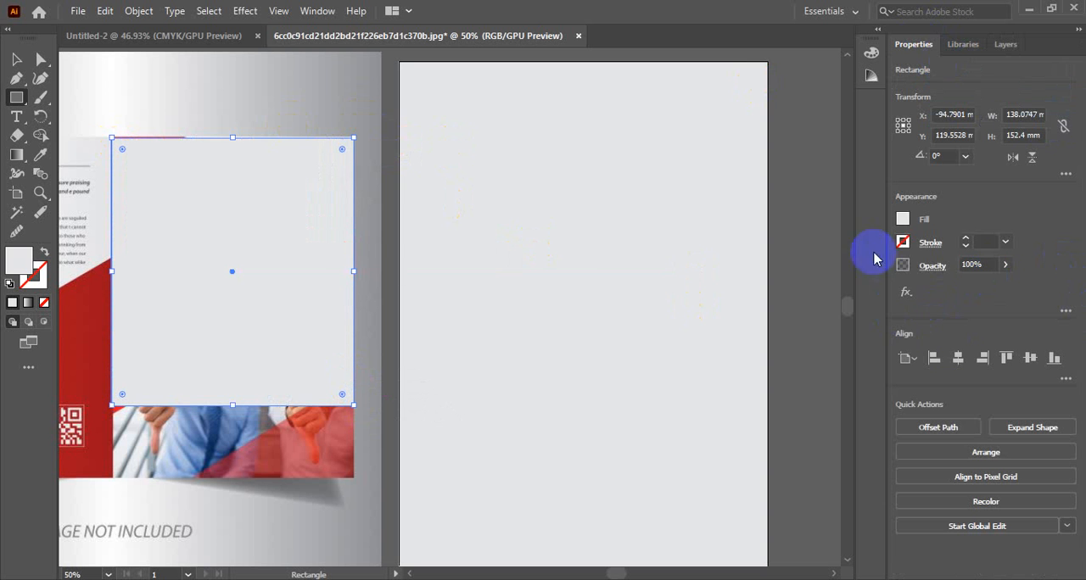
left_click(903, 220)
left_click(903, 219)
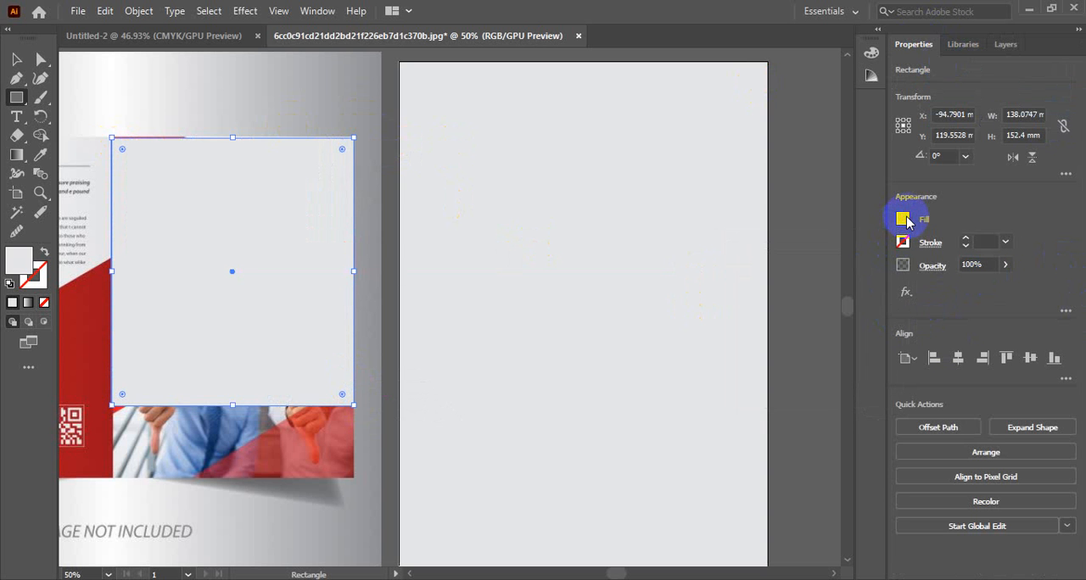
left_click(45, 254)
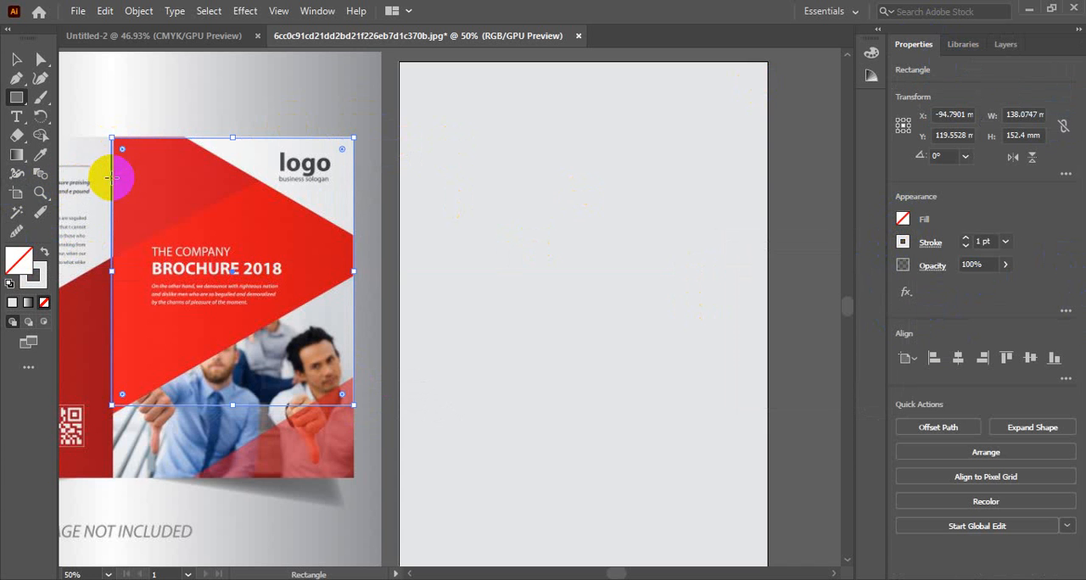
Step: Align the rectangle with the cover's left edge and extend its bottom to the red shape's lowest corner, about 157 mm high
left_click(193, 218, "ctrl")
left_click(193, 219, "ctrl")
left_click_drag(611, 353, 181, 217)
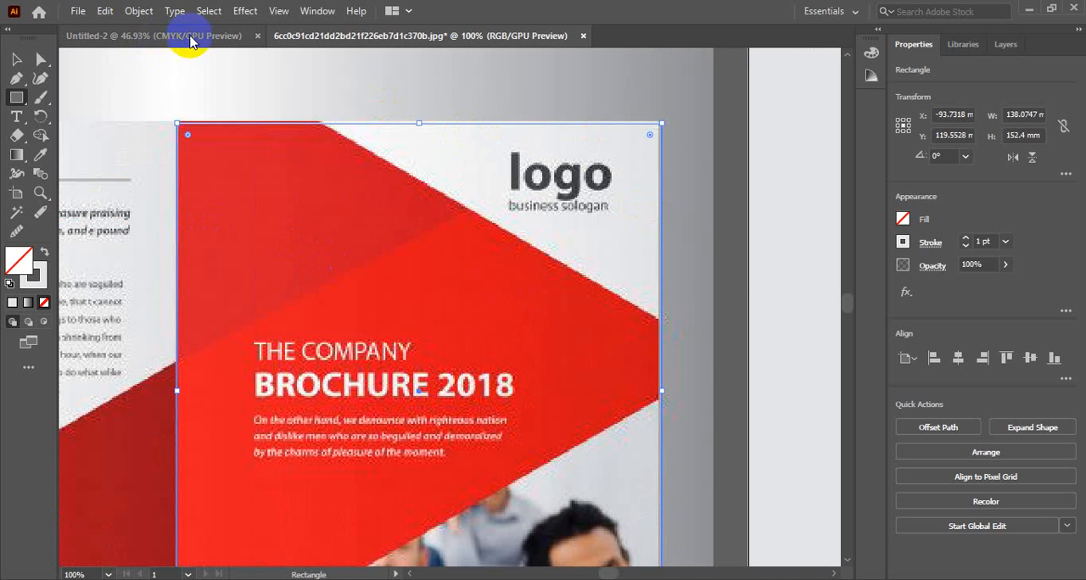
scroll(456, 176, "down", 3)
scroll(456, 176, "down", 8)
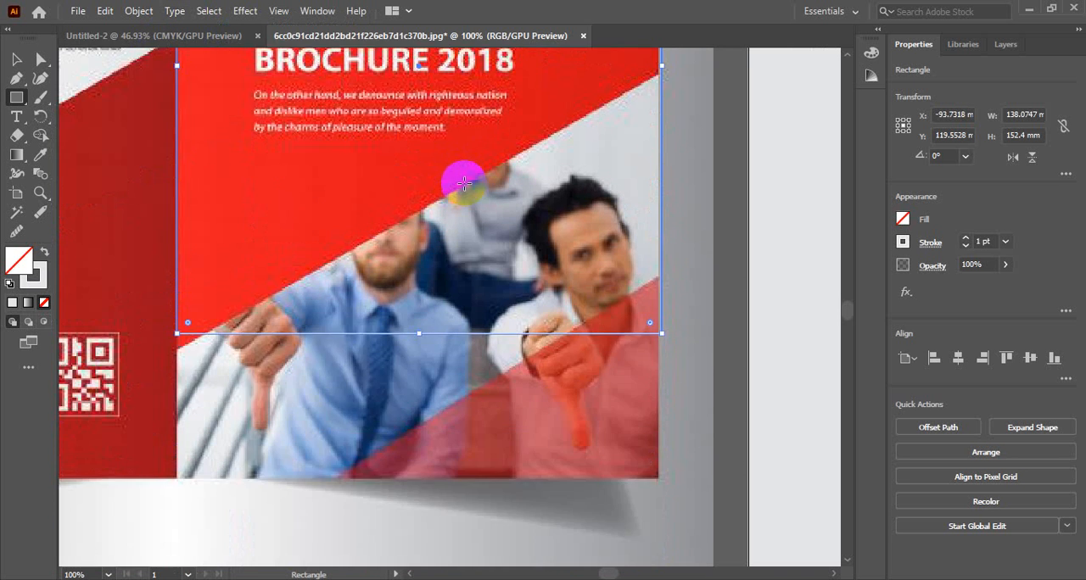
scroll(457, 176, "up", 3)
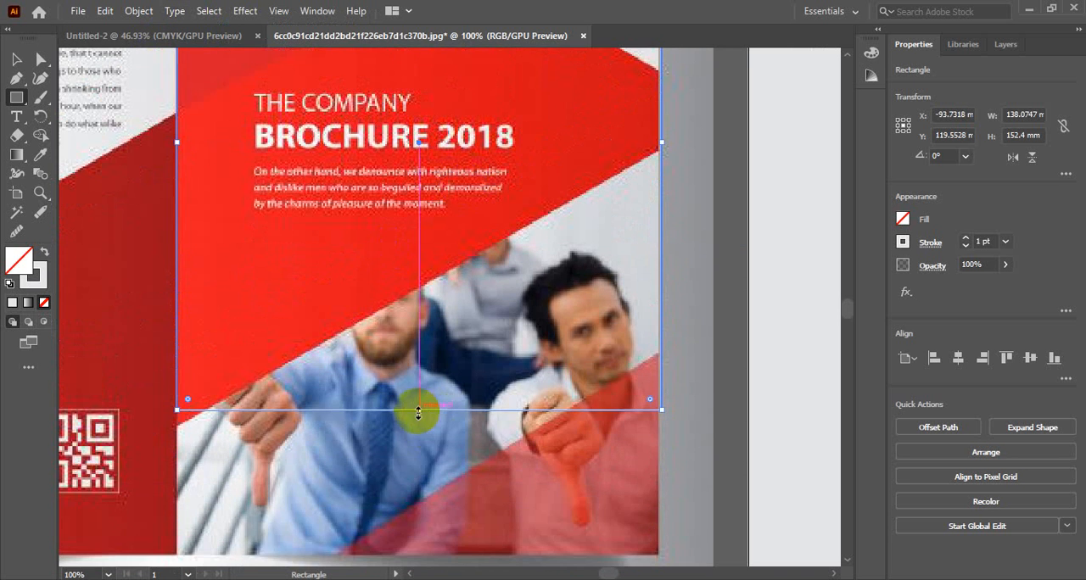
left_click_drag(418, 411, 419, 427)
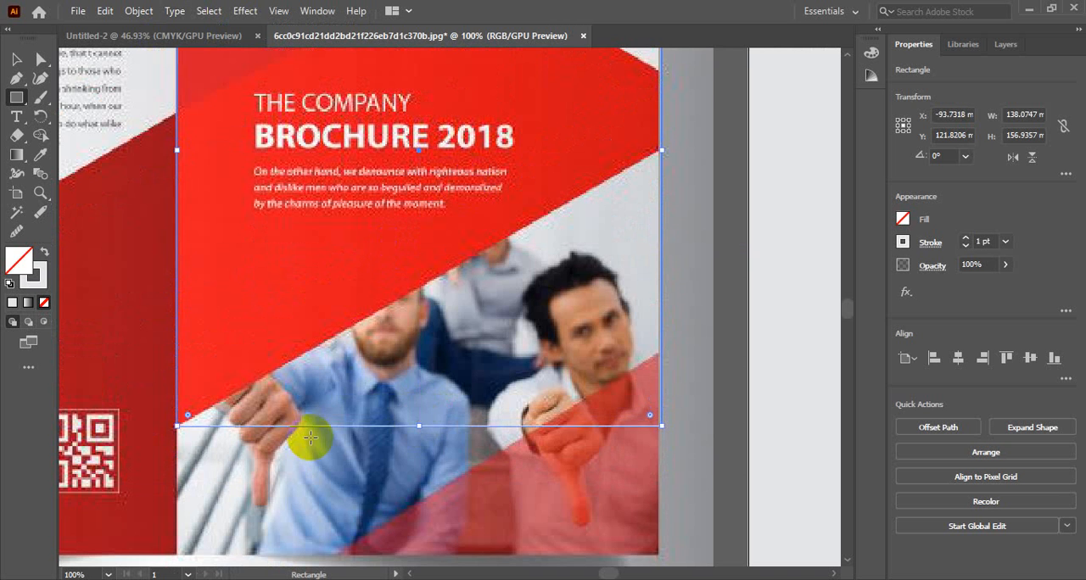
Step: Add two anchor points on the rectangle's right edge, at the red shape's upper and lower right corners
scroll(308, 436, "up", 3)
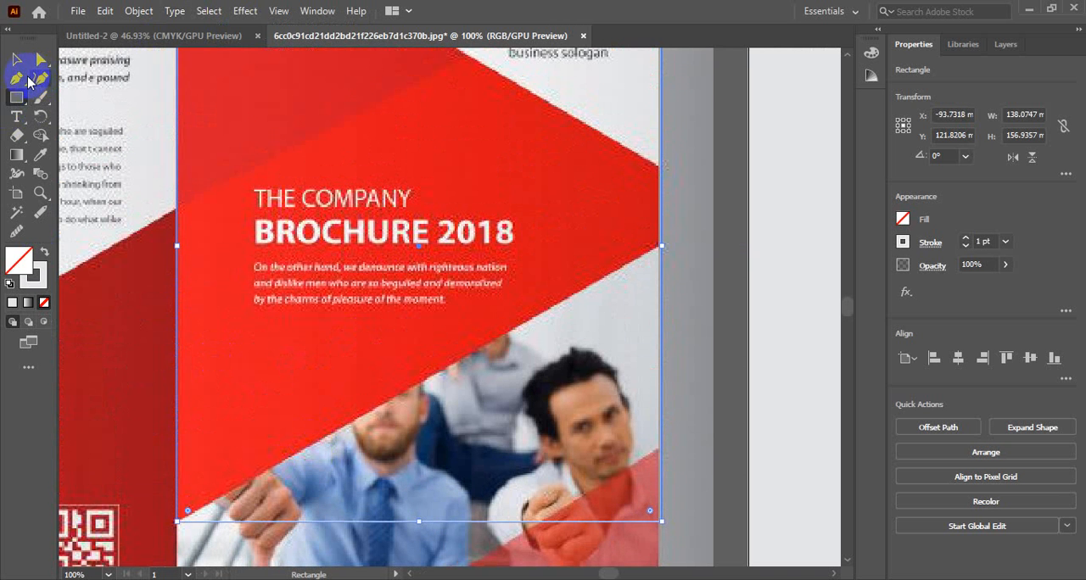
left_click_drag(20, 79, 93, 117)
scroll(356, 374, "up", 6)
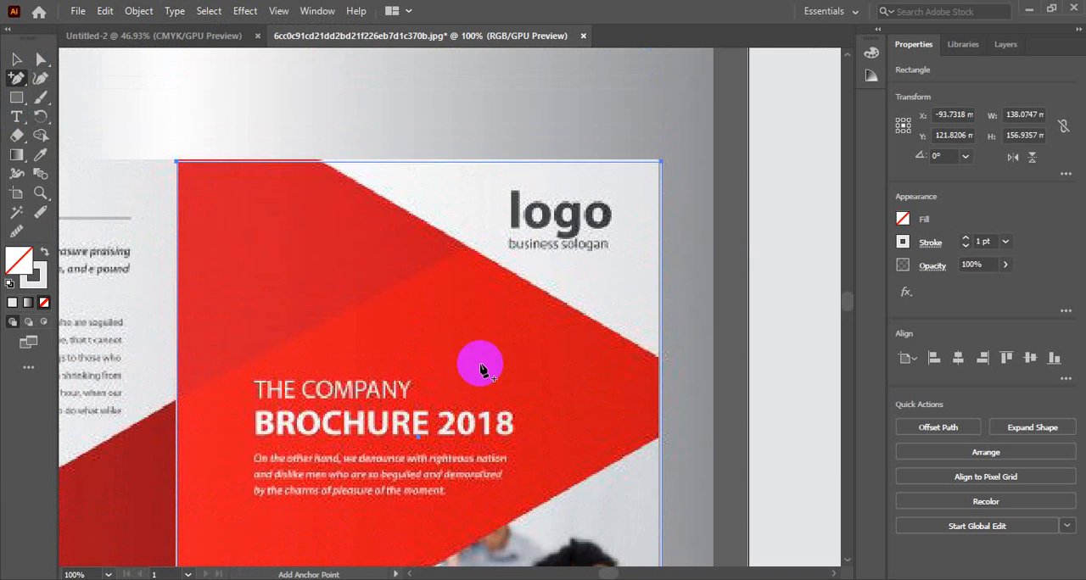
left_click(323, 162)
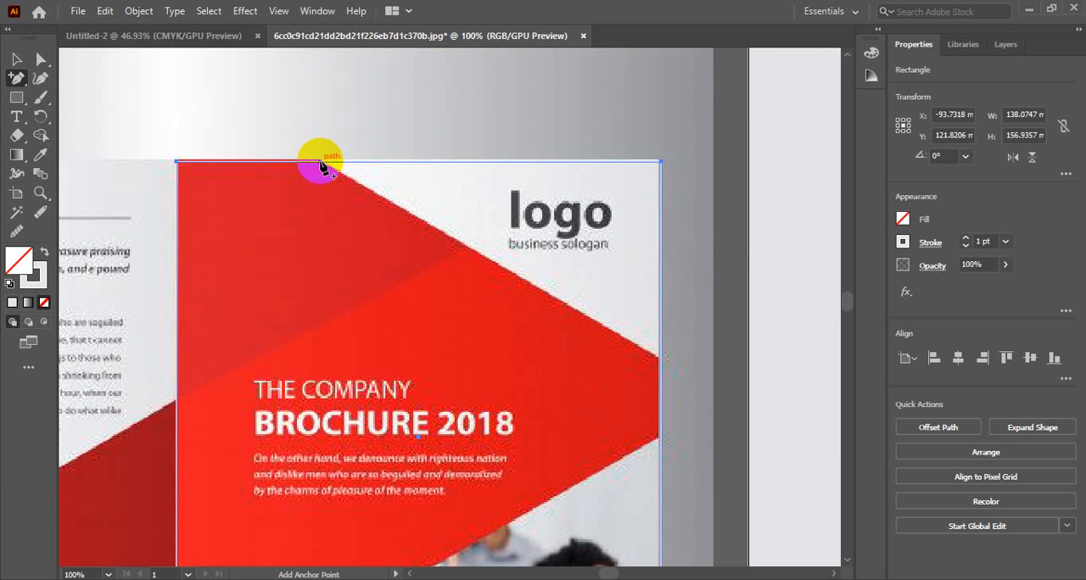
left_click(676, 377)
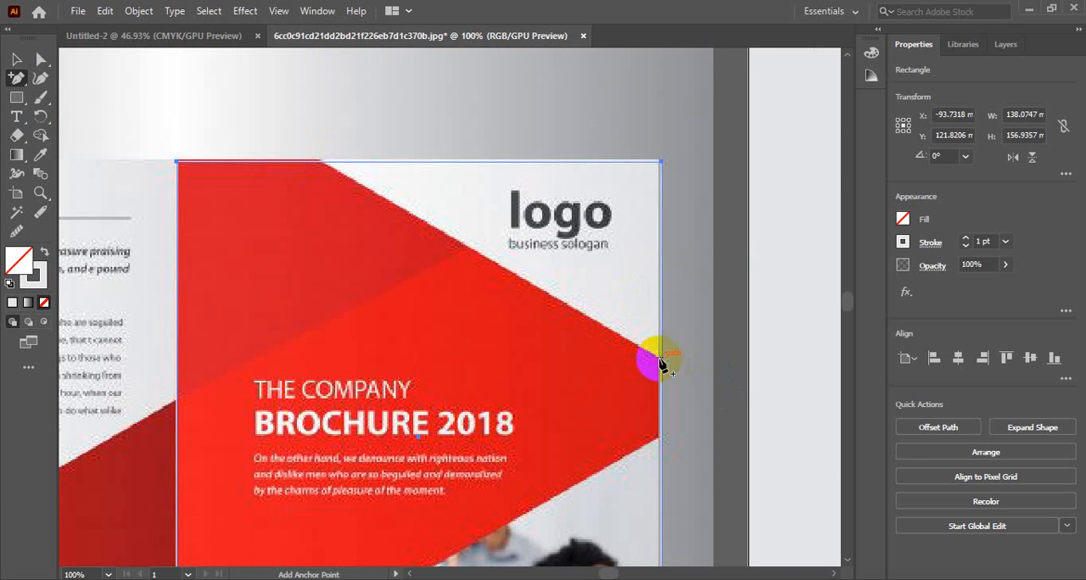
left_click(660, 359)
scroll(688, 371, "down", 2)
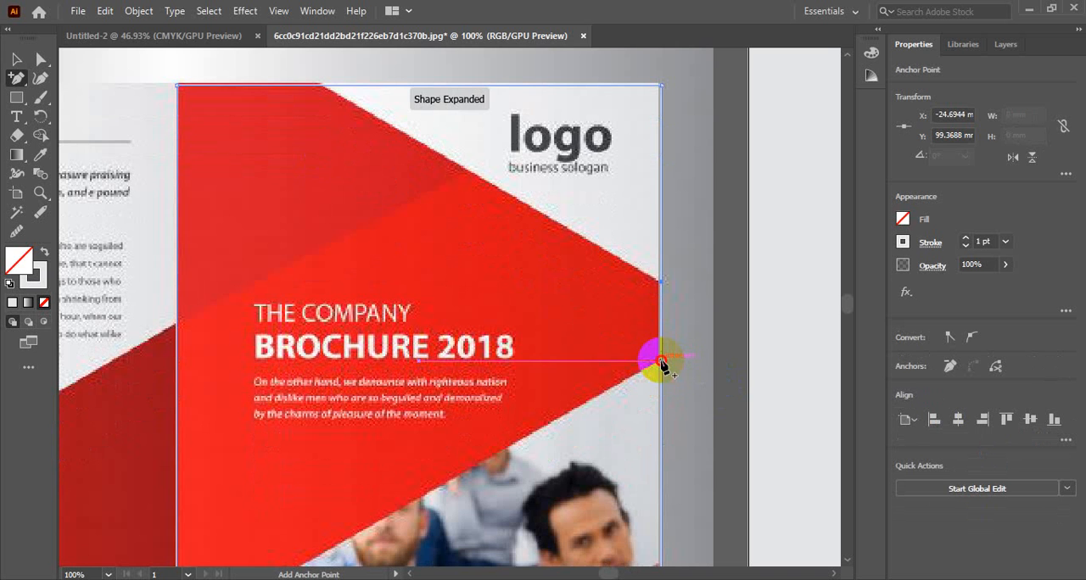
scroll(664, 365, "down", 5)
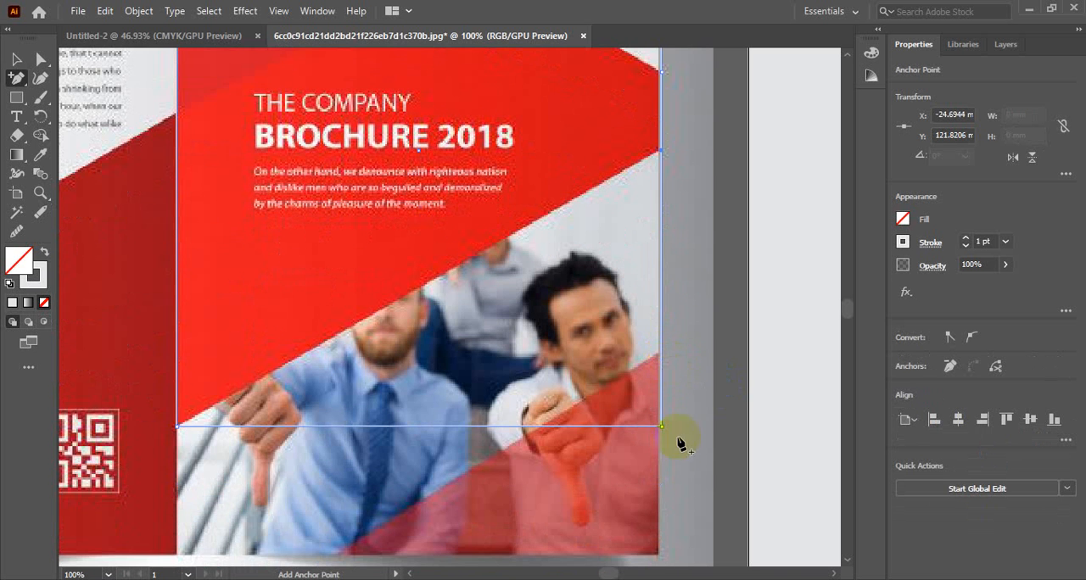
scroll(345, 465, "up", 7)
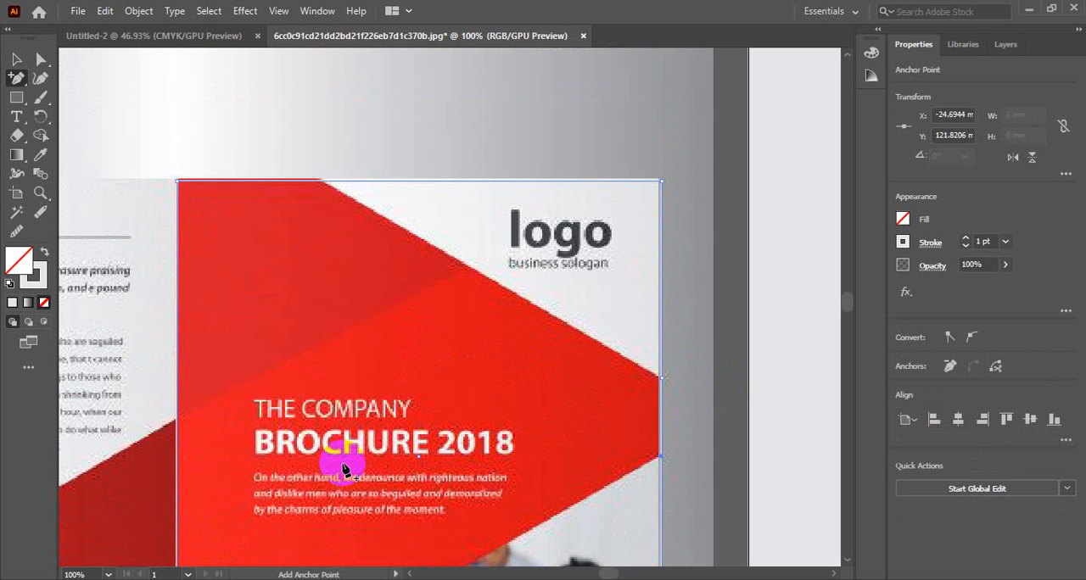
Step: Move the outline's top-right anchor point along the top edge to where the red shape's diagonal begins
left_click(16, 59)
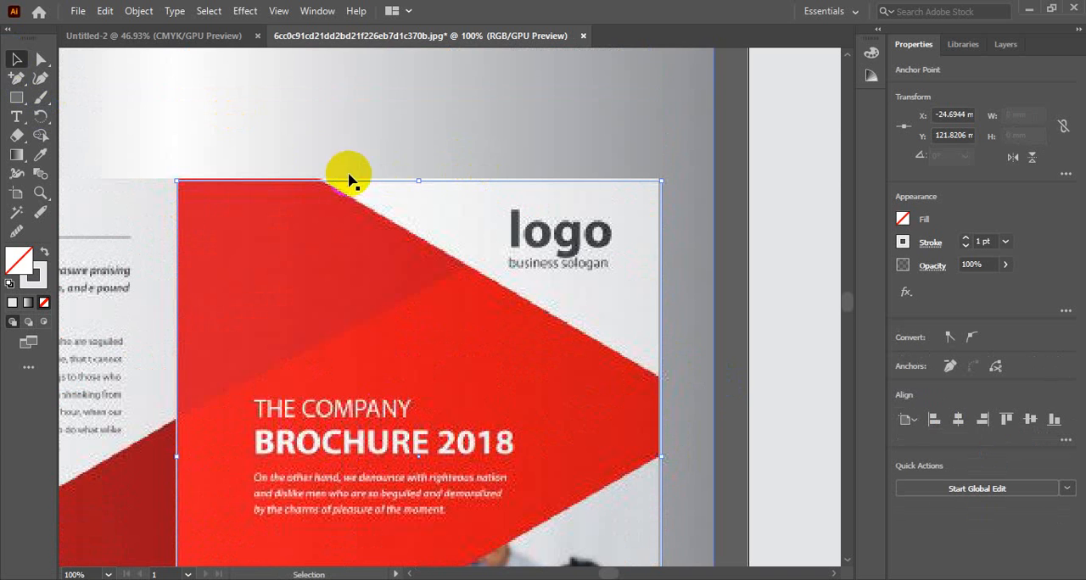
left_click(40, 58)
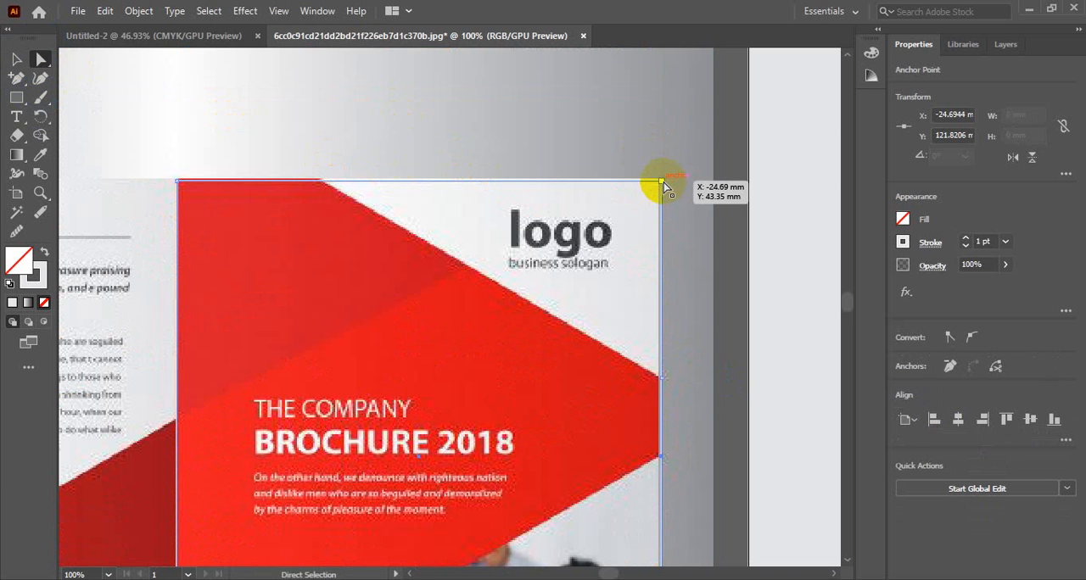
left_click_drag(662, 182, 323, 182)
Step: Delete the outline's bottom-right anchor point so the lower side follows the red shape's diagonal
scroll(521, 250, "down", 6)
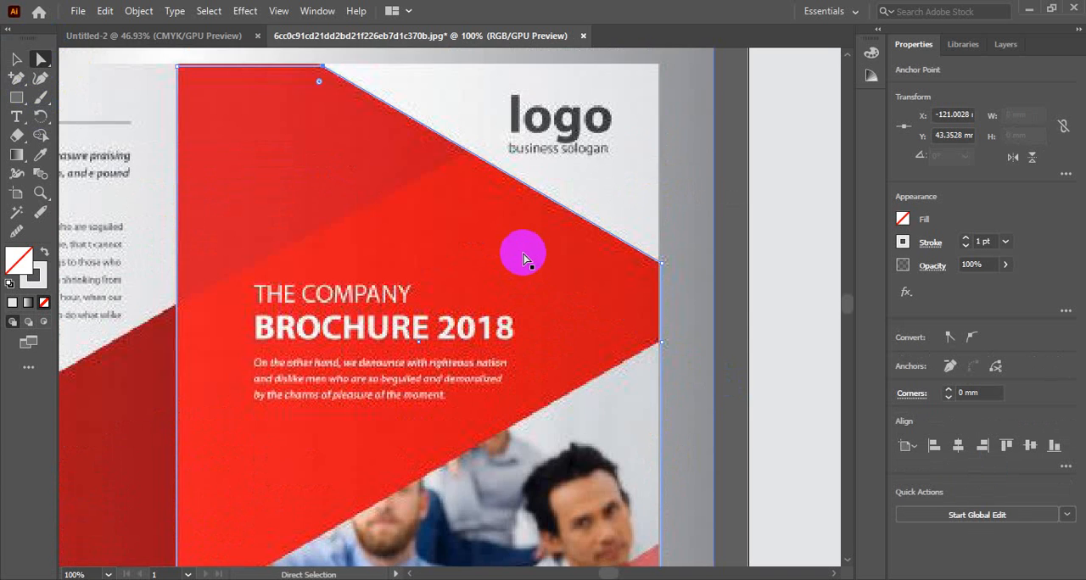
left_click_drag(660, 430, 662, 431)
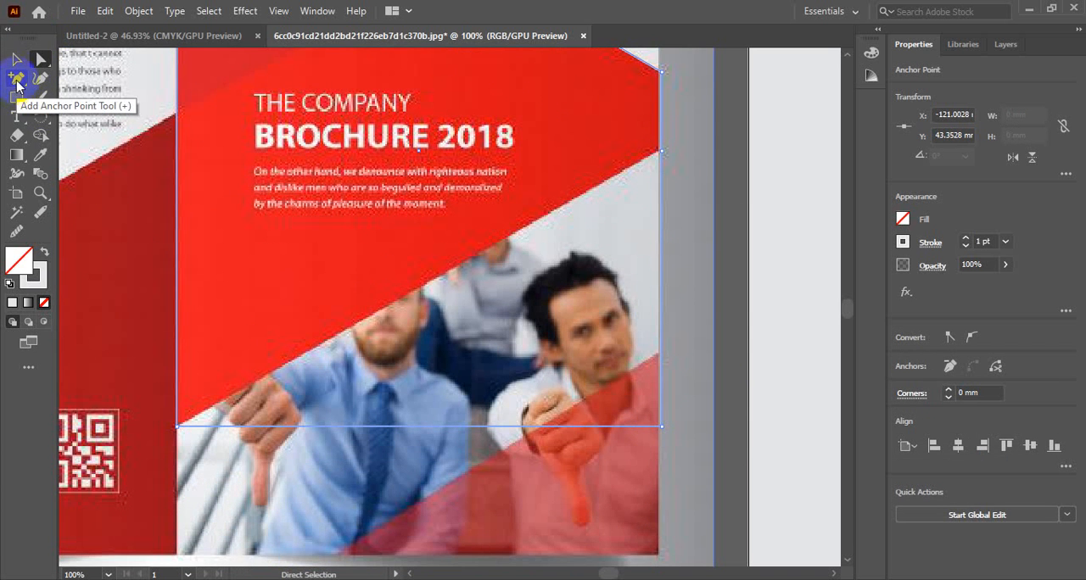
left_click(16, 79)
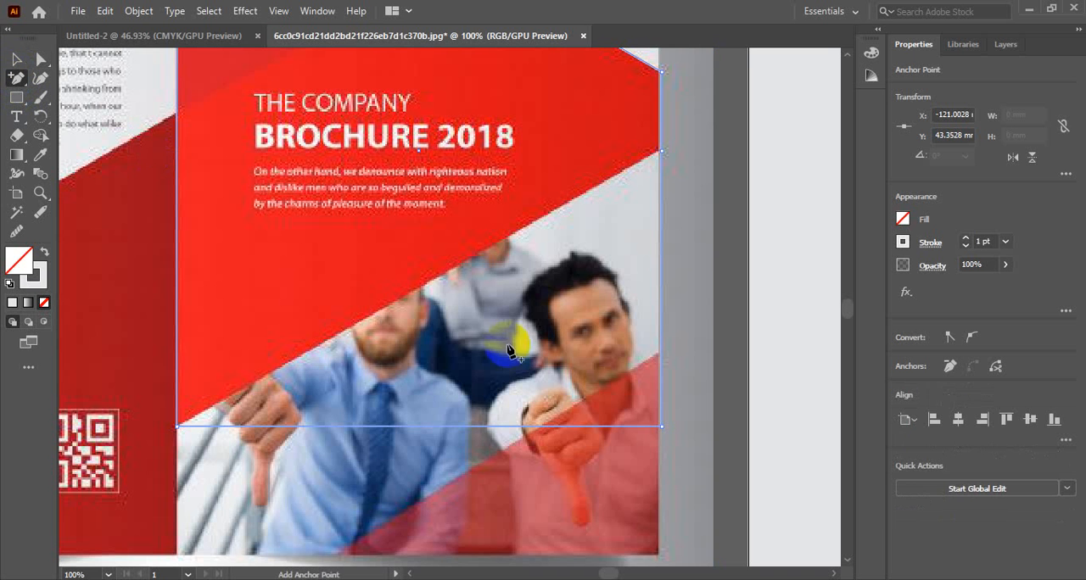
left_click(662, 428)
scroll(424, 414, "up", 6)
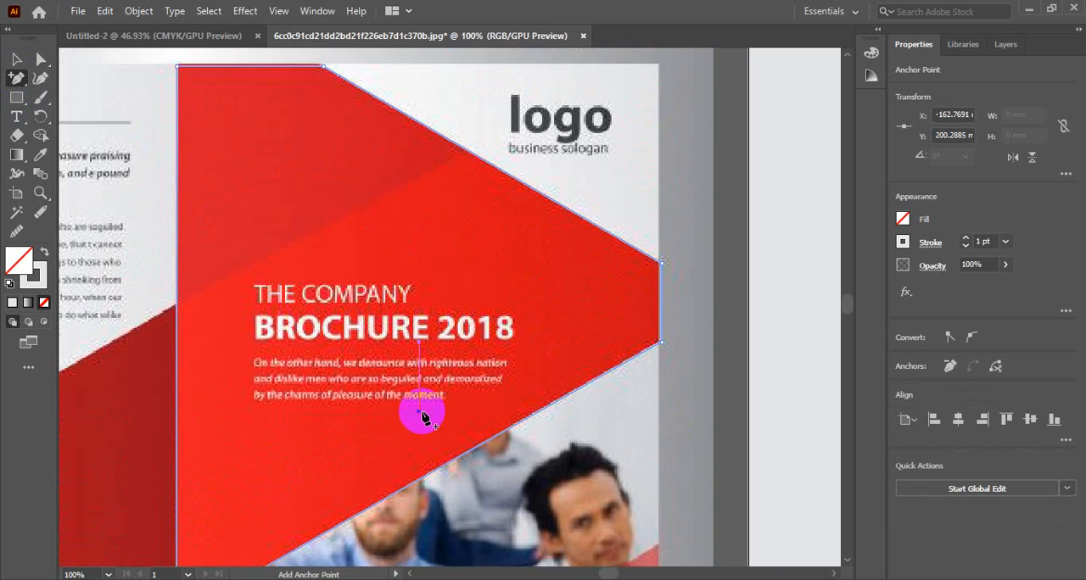
Step: Sample the cover's bright red onto the traced shape and swap it to a 1 pt stroke with no fill
key("i")
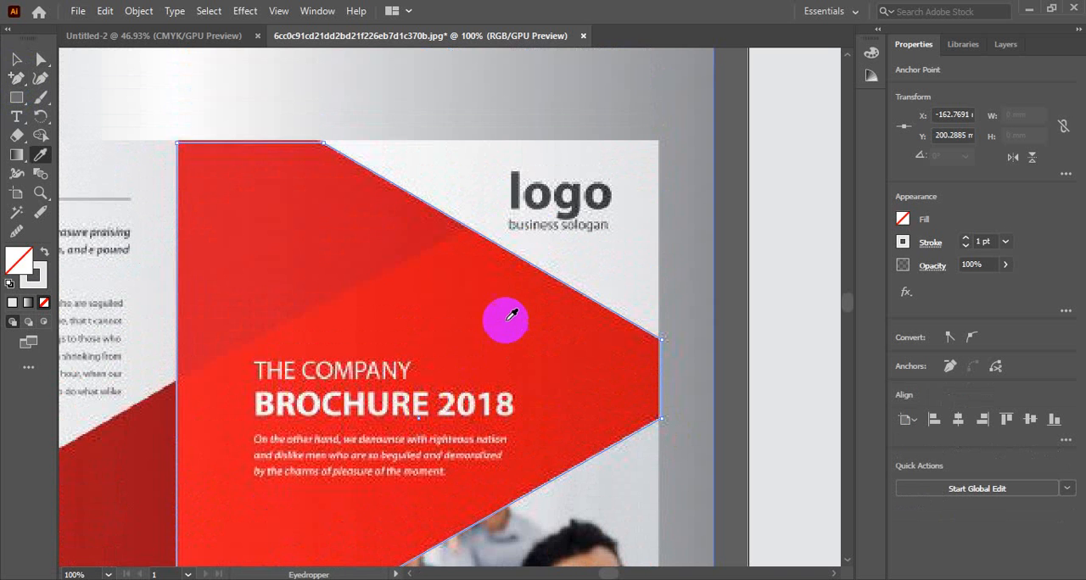
left_click(506, 315)
left_click(16, 59)
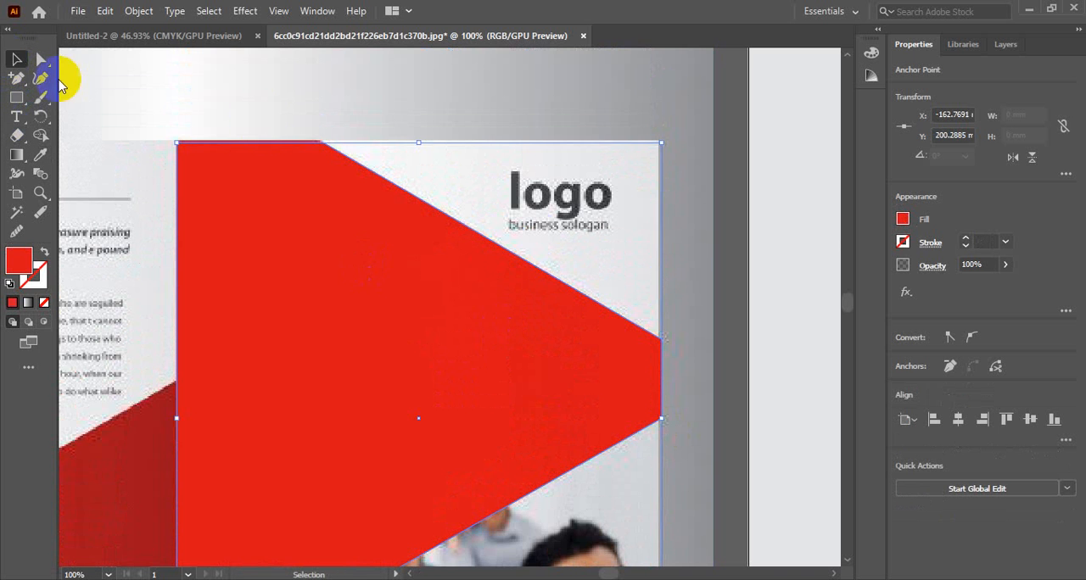
left_click(328, 110)
left_click(372, 242)
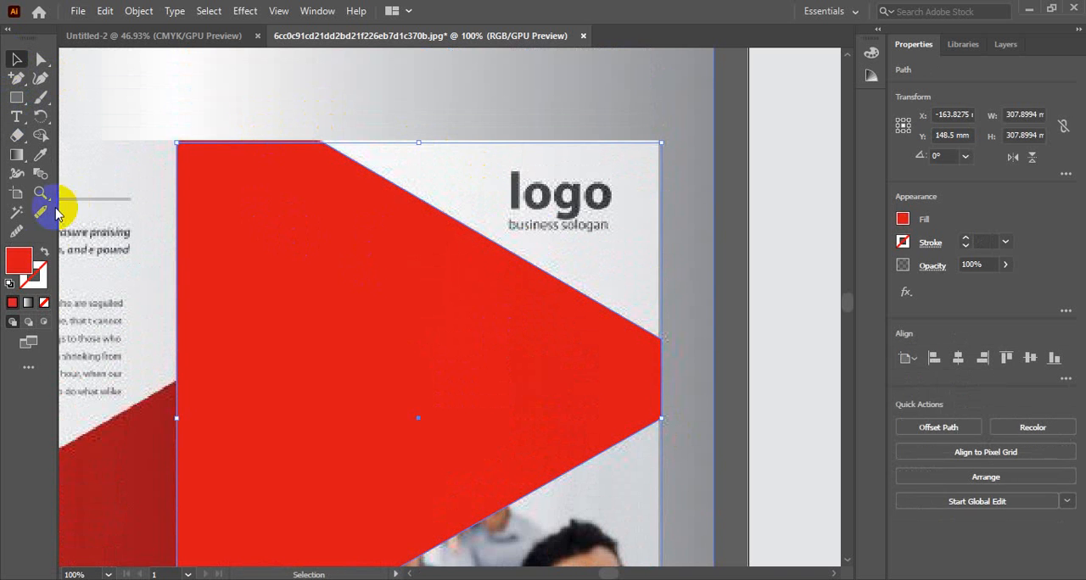
left_click(44, 252)
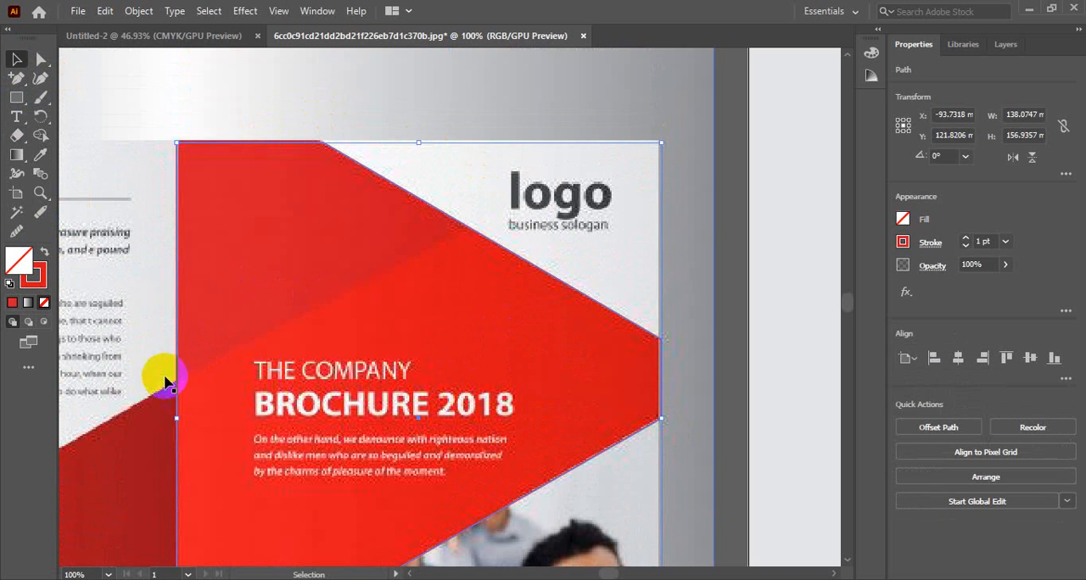
mouse_move(400, 295)
left_mouse_down()
mouse_move(248, 291)
mouse_move(497, 325)
mouse_move(547, 311)
mouse_move(626, 363)
mouse_move(631, 322)
left_mouse_up()
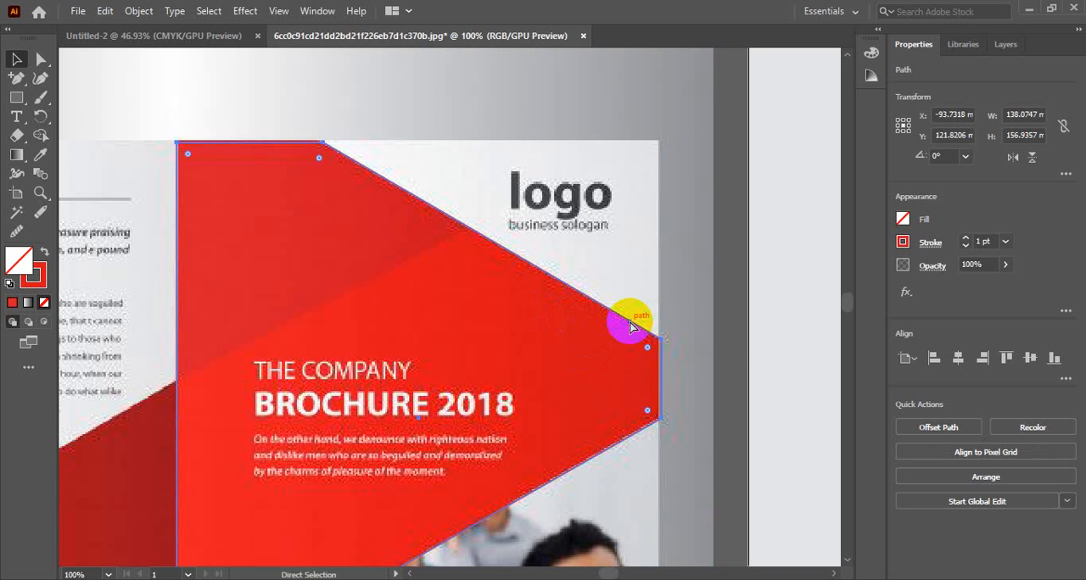
Step: Draw a Pen path loosely around the red shape's darker upper part, running its lower edge about 99 mm along the shade-dividing diagonal
key("v")
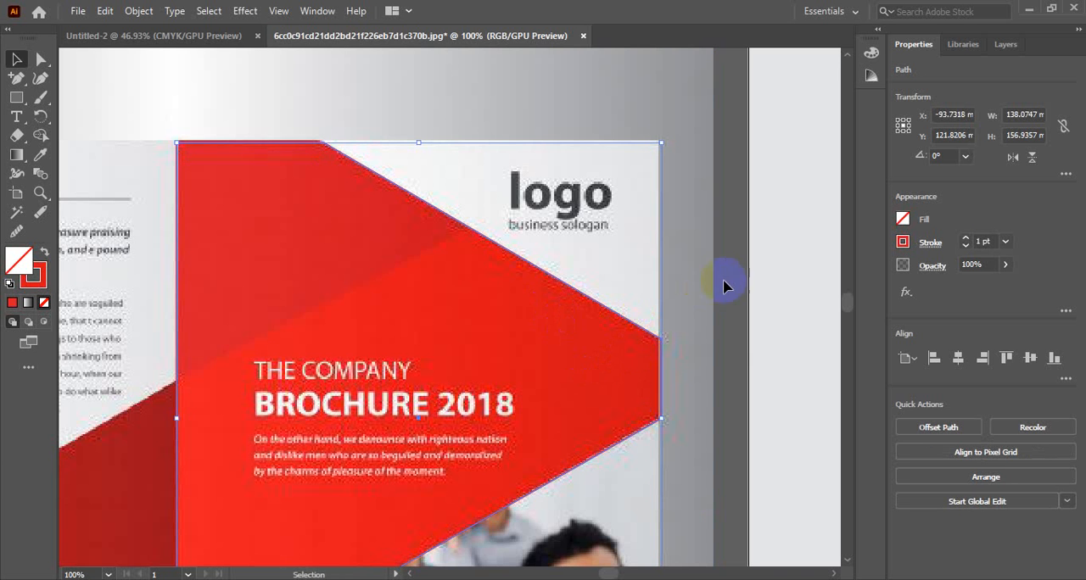
left_click(1005, 44)
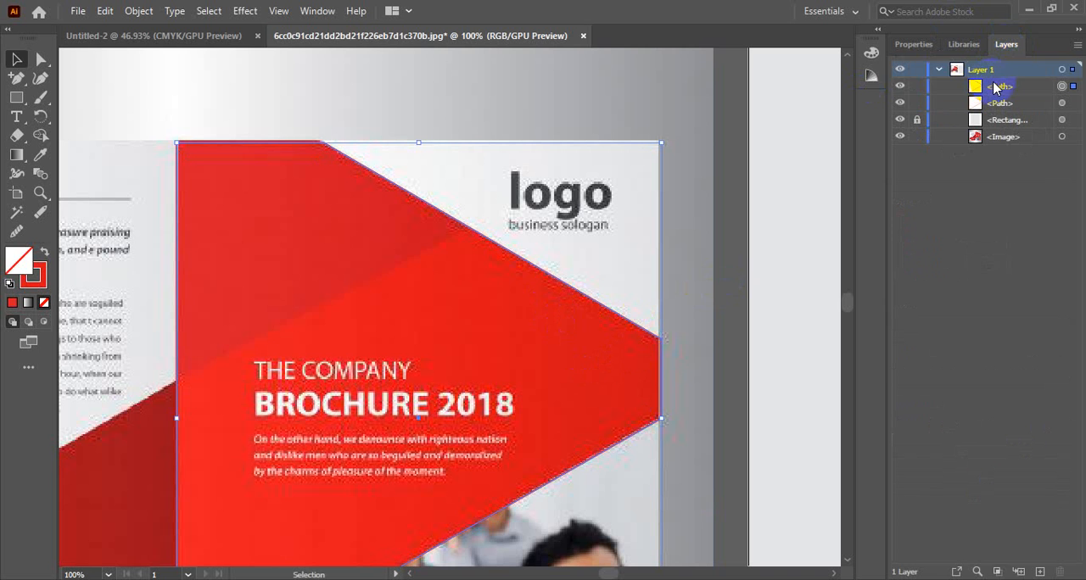
left_click(996, 87)
left_click(305, 291)
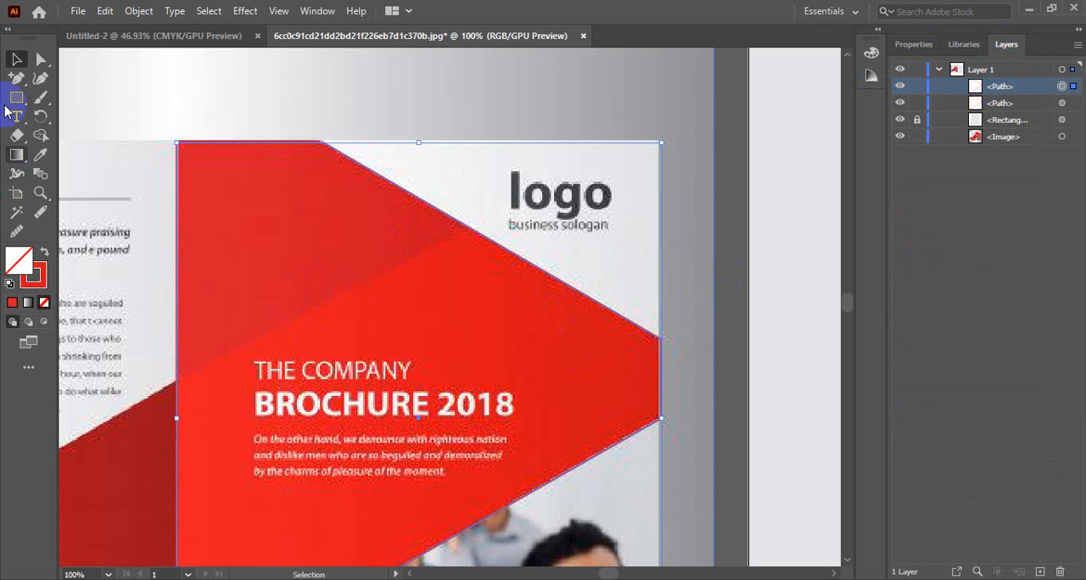
left_click_drag(17, 78, 90, 66)
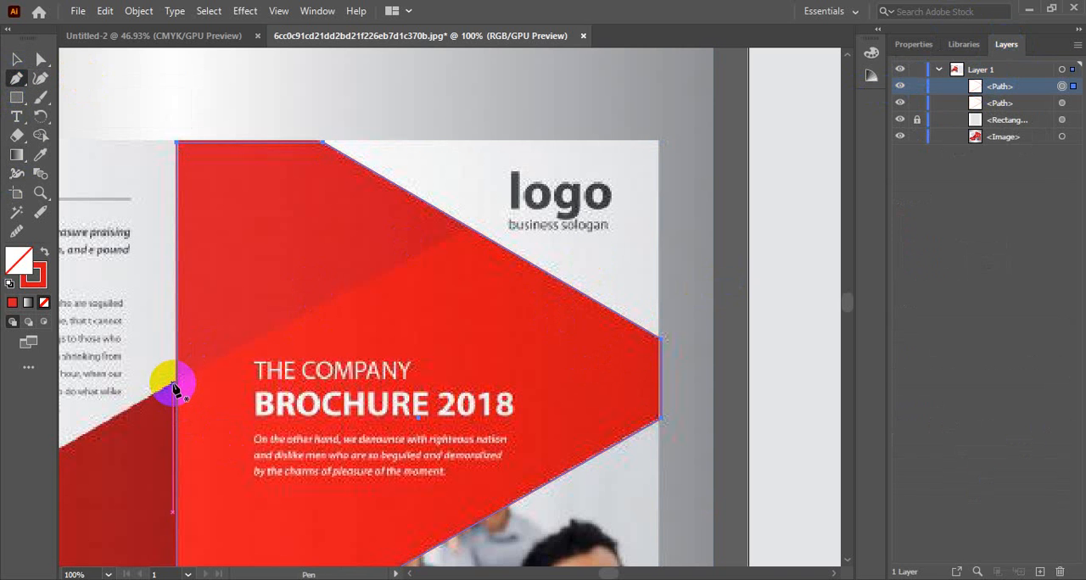
left_click(173, 386)
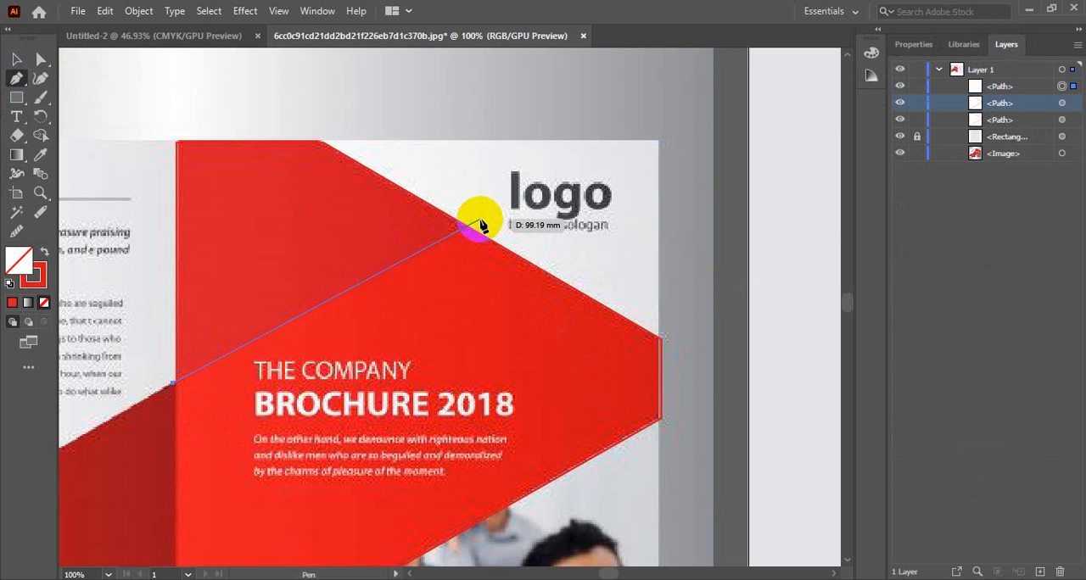
left_click(481, 223)
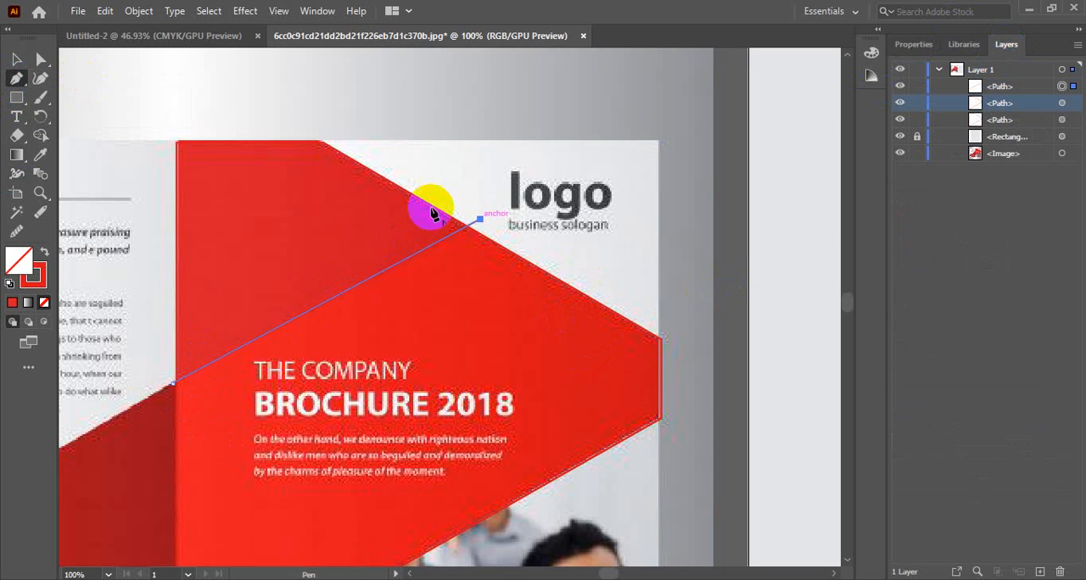
left_click(297, 115)
left_click(153, 126)
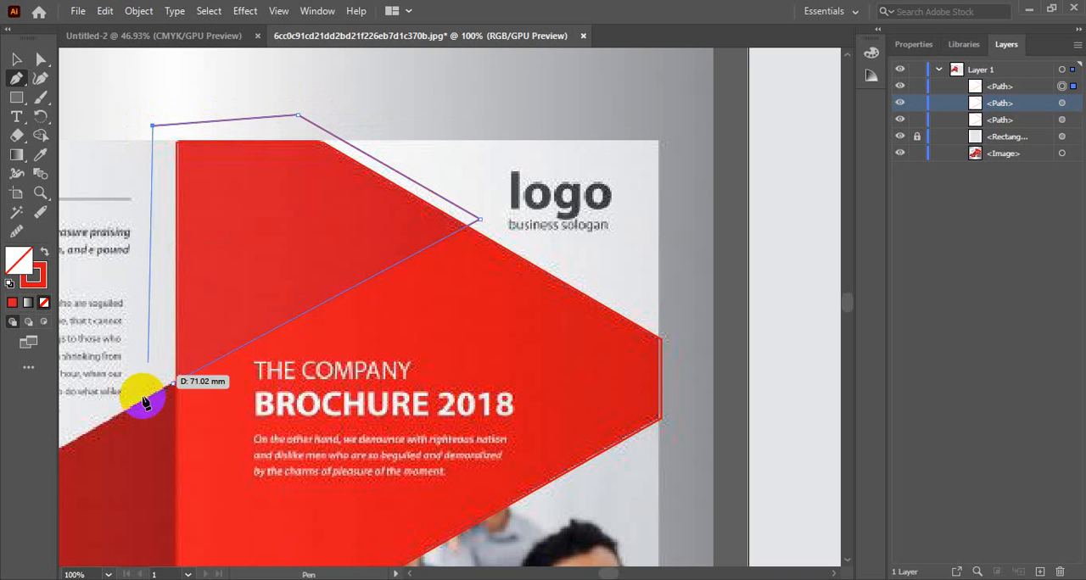
left_click(158, 387)
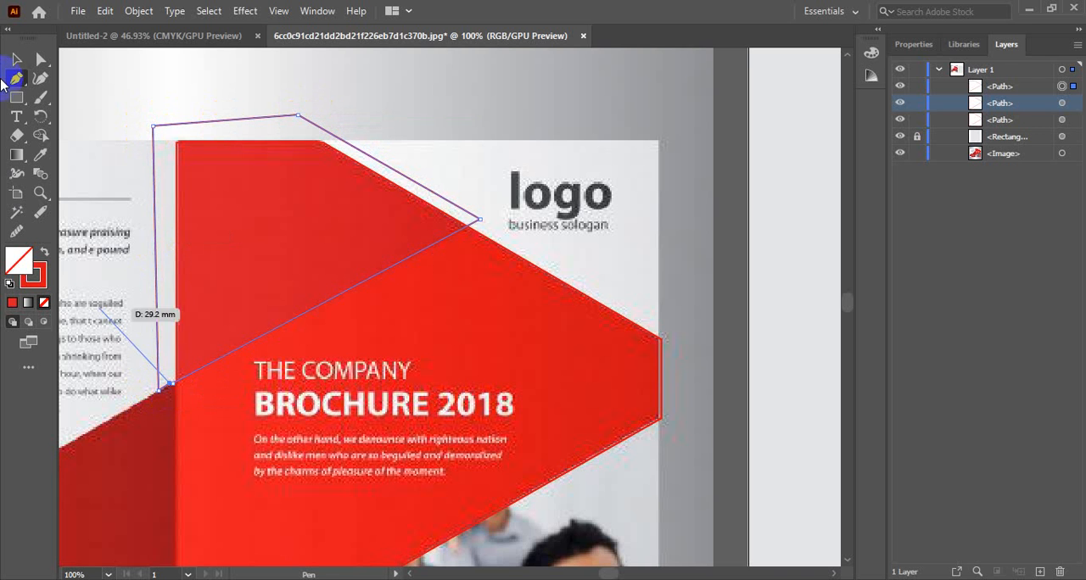
Step: Split the large red outline along the drawn diagonal with the Shape Builder tool, using both overlapping paths
left_click(16, 59)
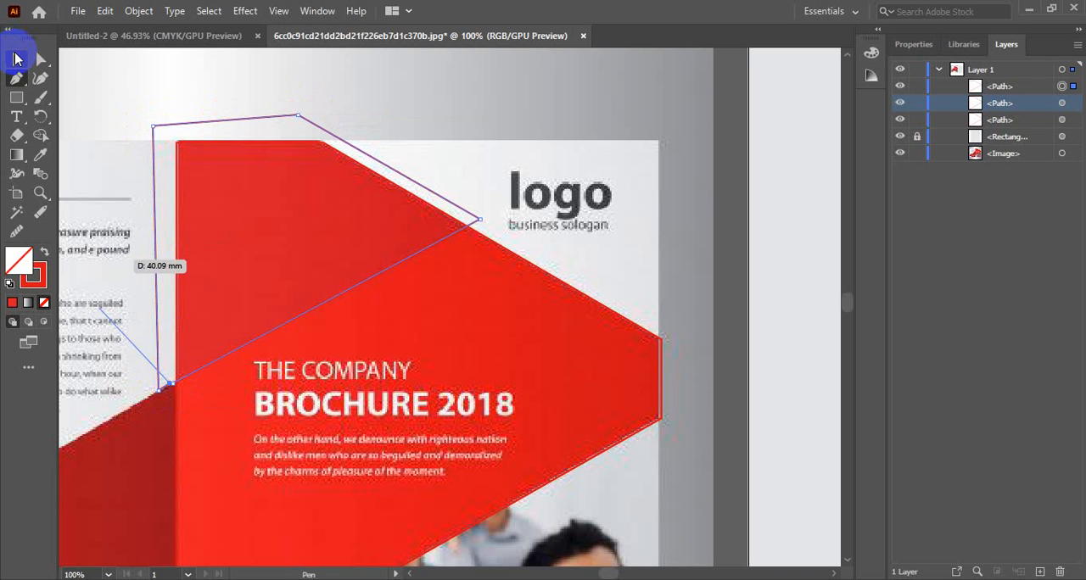
left_click(519, 259, "shift")
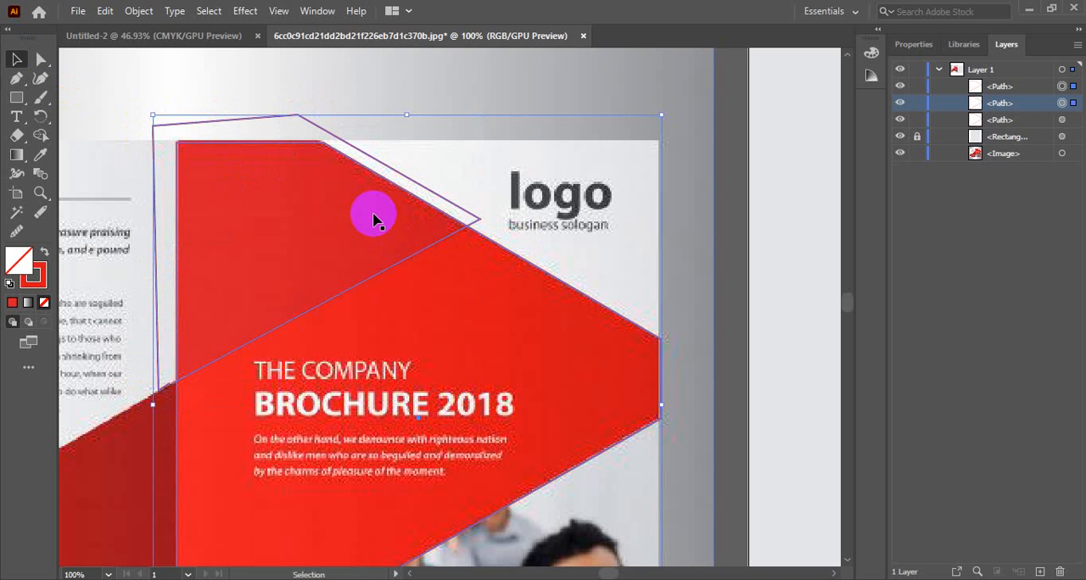
left_click(40, 135)
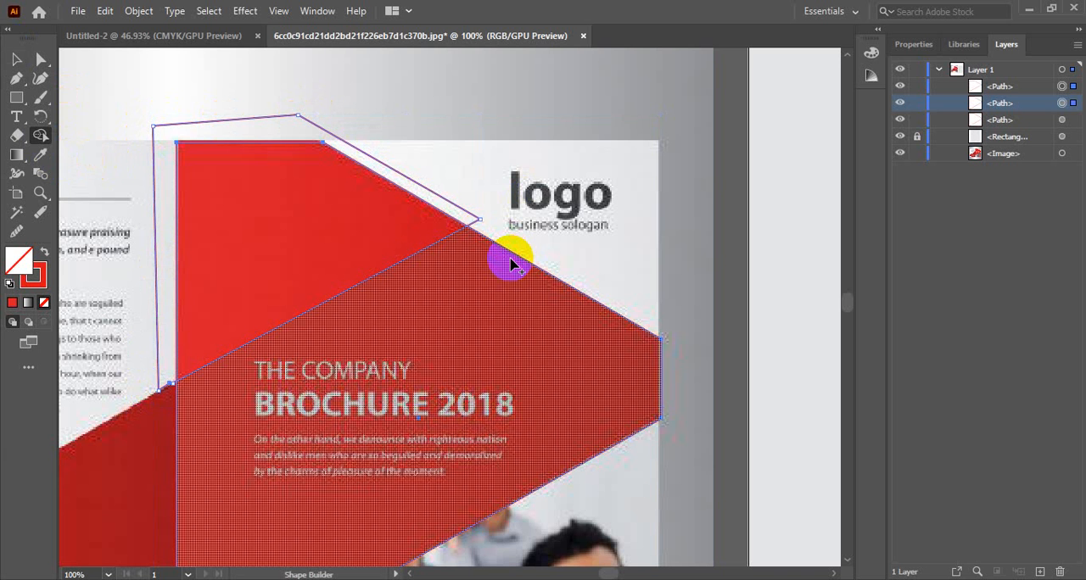
left_click_drag(539, 257, 521, 305)
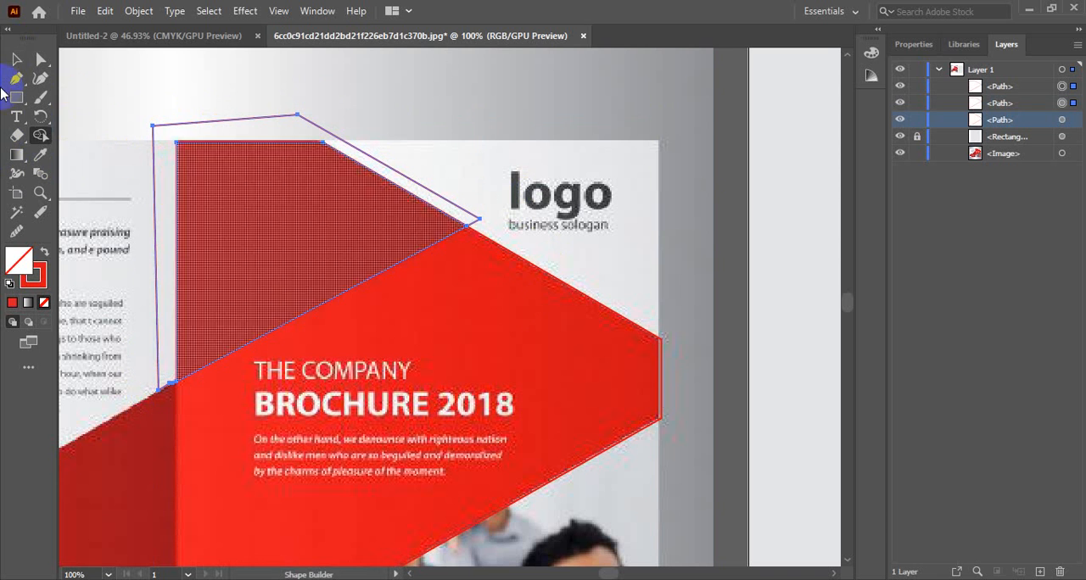
Step: Delete the leftover Pen outline that extends beyond the large red shape's upper part
left_click(17, 62)
left_click(336, 136)
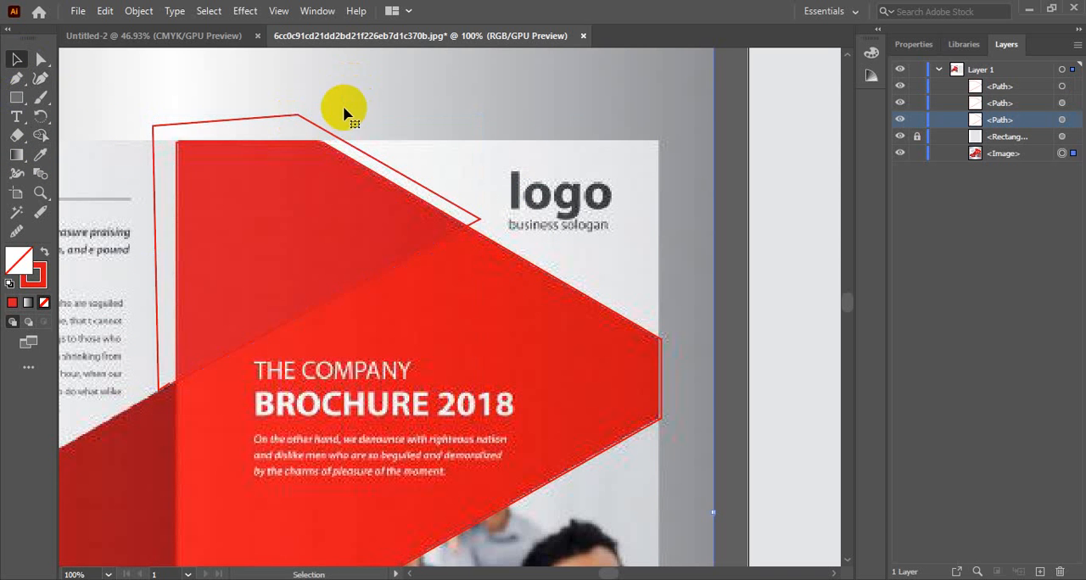
key("Delete")
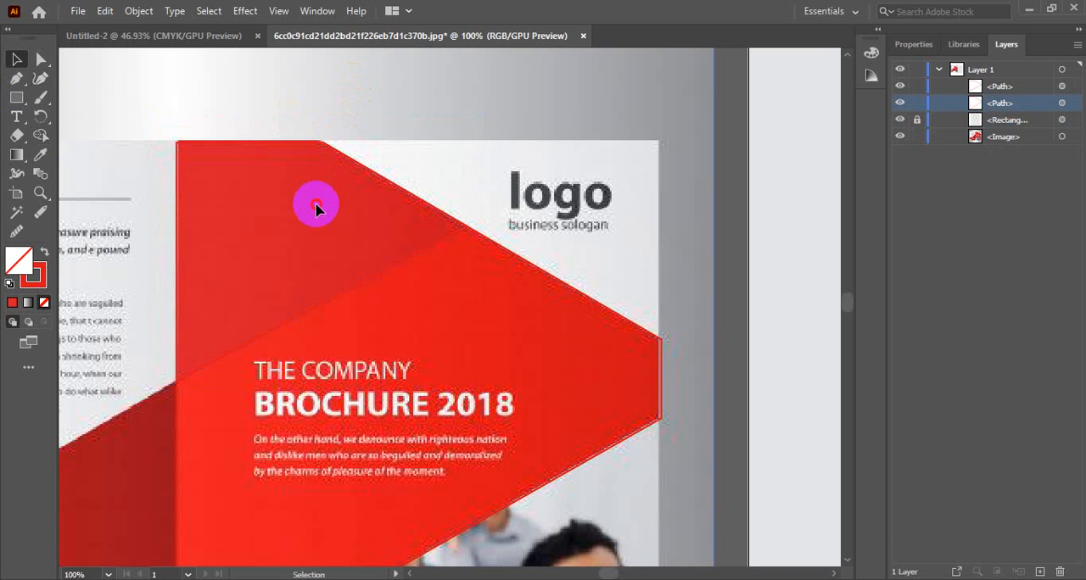
Step: Turn the upper section's red stroke into a darker red fill with no stroke
left_click(355, 180)
left_click(364, 169)
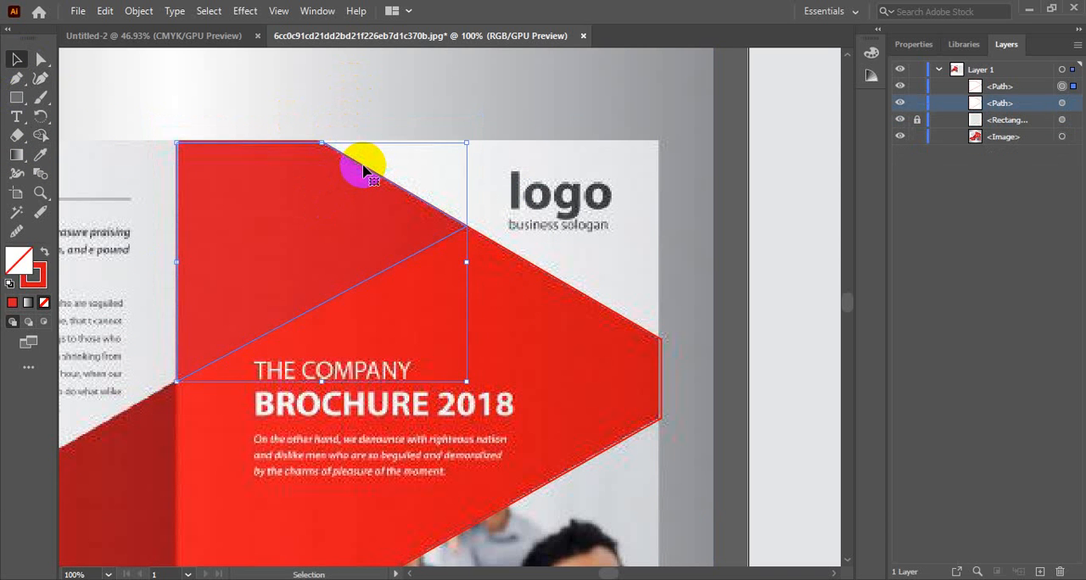
key("shift+x")
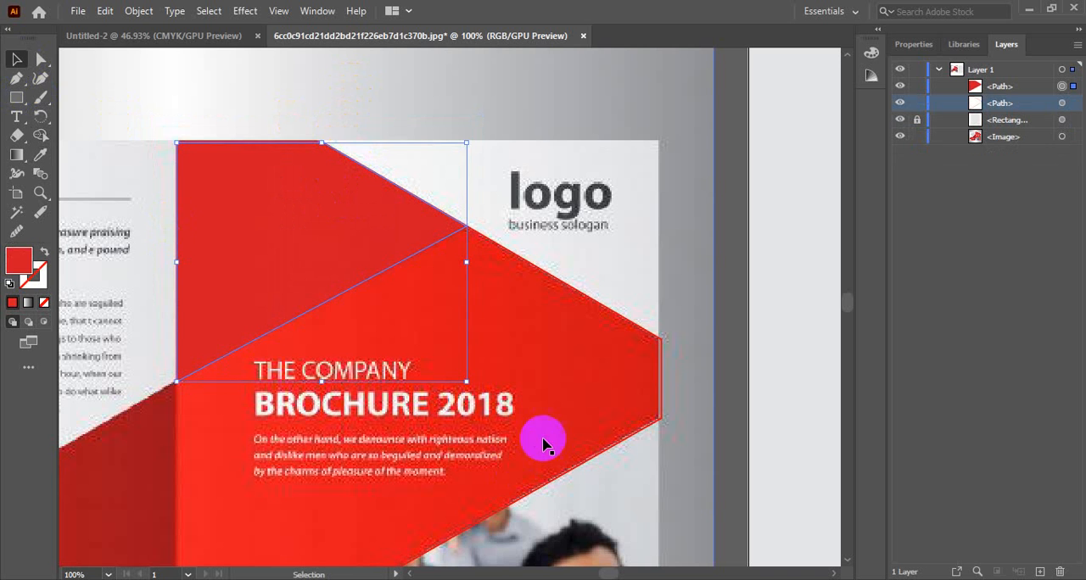
Step: Swap the large red outline's stroke and fill so it becomes solid bright red without a stroke
left_click(553, 353)
left_click(582, 301)
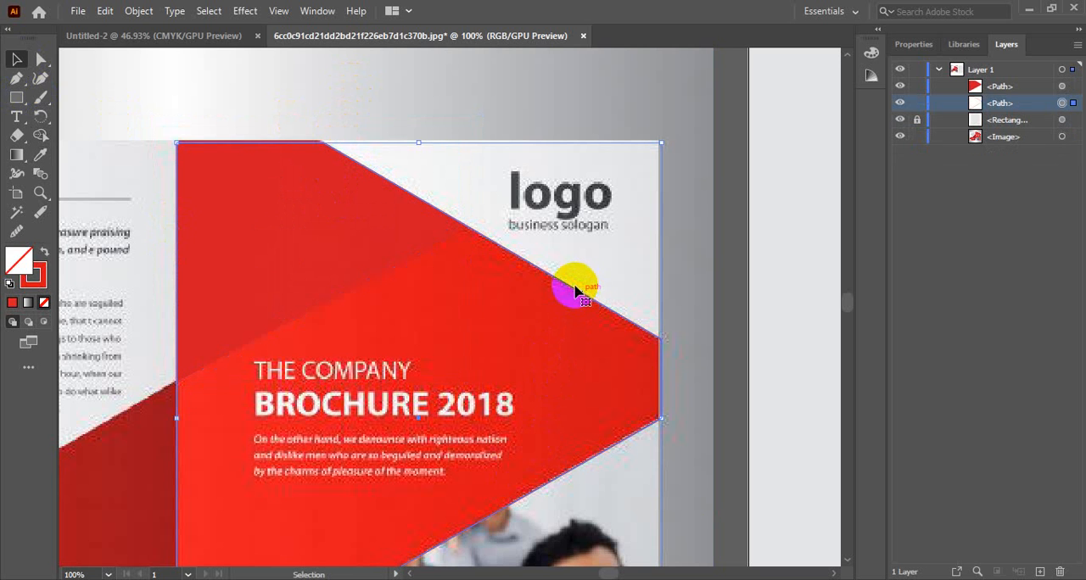
left_click(45, 255)
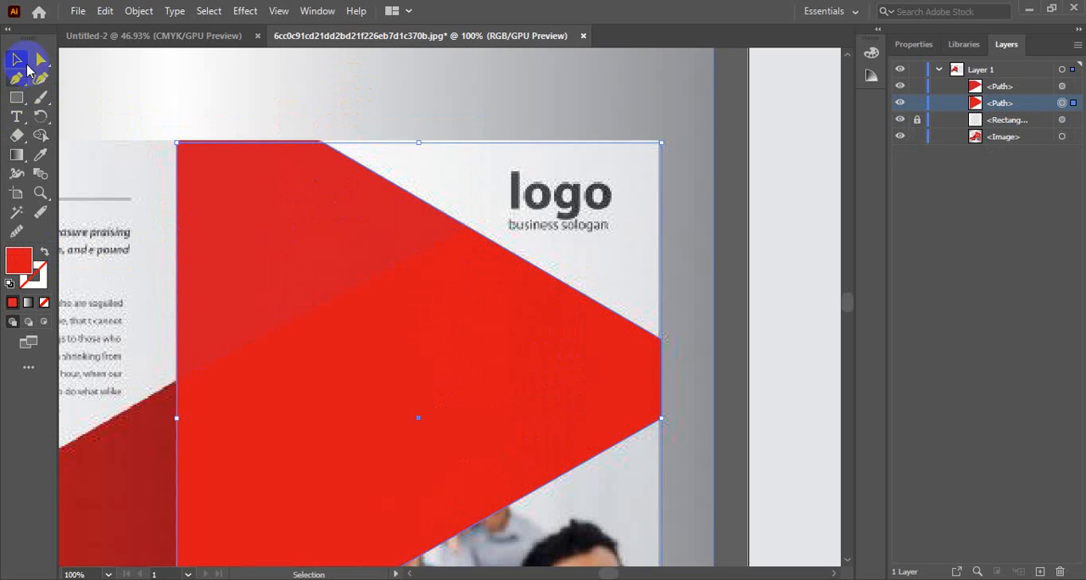
left_click(392, 95)
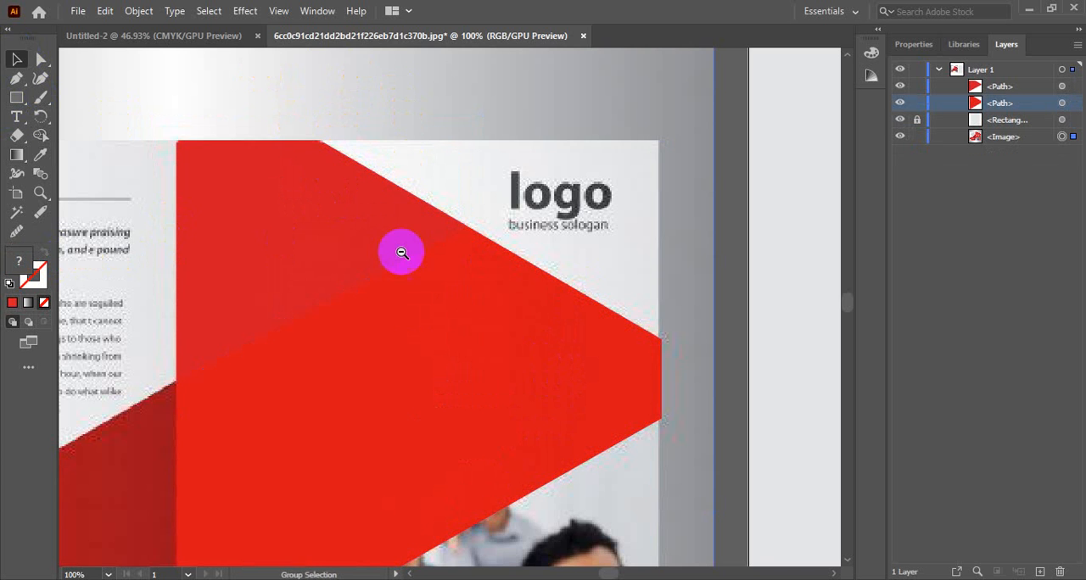
Step: Move both red shapes to the blank cover page's upper-left corner and scale them up to the page's full width
scroll(411, 301, "down", 2)
left_click_drag(536, 322, 577, 221)
left_click(200, 237)
left_click(315, 304, "shift")
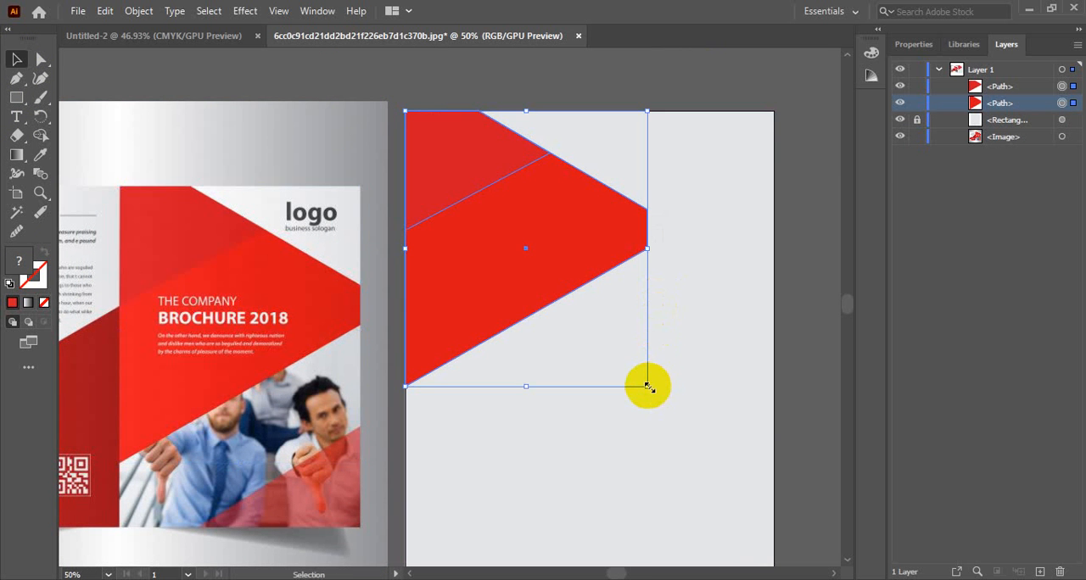
left_click_drag(647, 387, 812, 528)
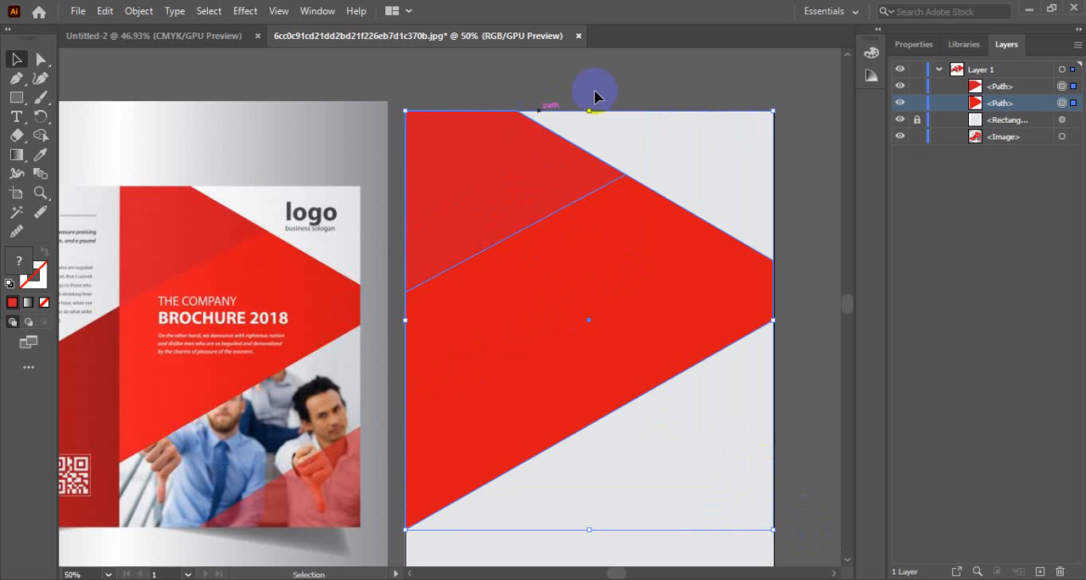
left_click(629, 95)
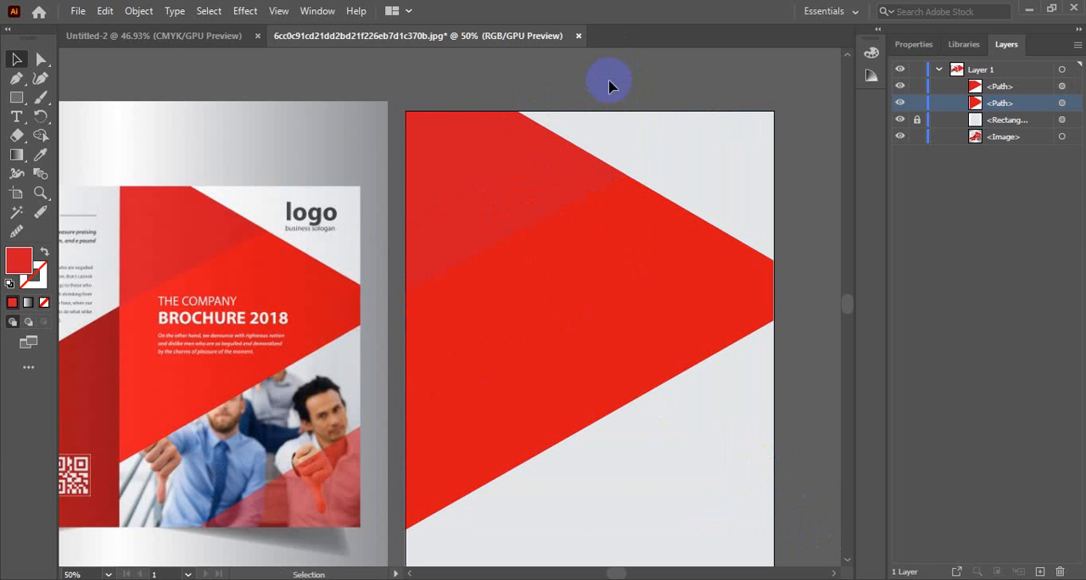
Step: Compare the scaled red shapes on the page with the reference cover, from the upper edge to the lower edge
left_click(480, 235)
left_click(572, 90)
scroll(480, 400, "down", 5)
scroll(573, 370, "up", 2)
scroll(578, 384, "down", 3)
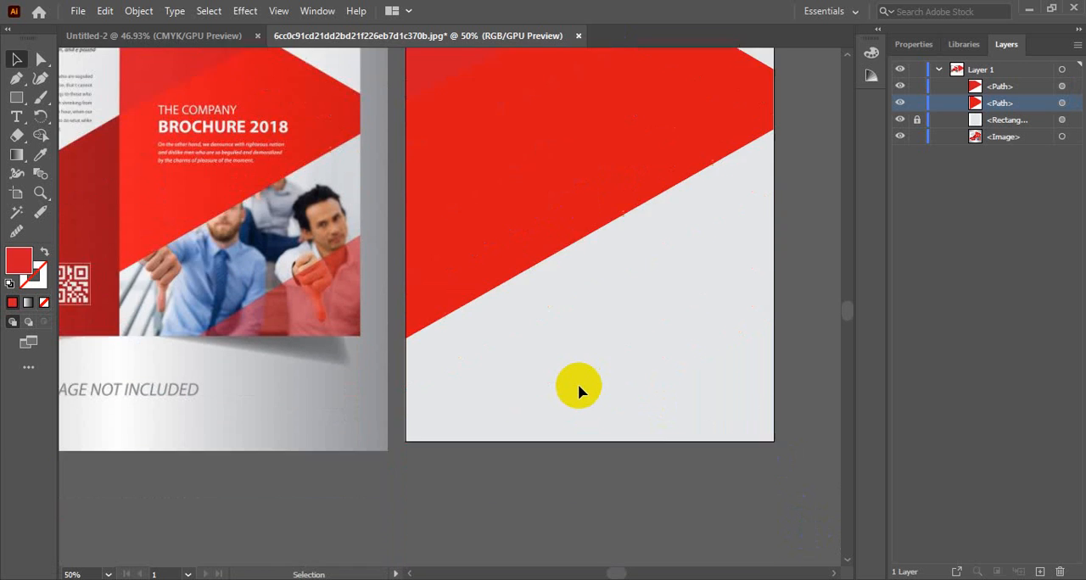
scroll(578, 383, "down", 1)
scroll(578, 384, "up", 4)
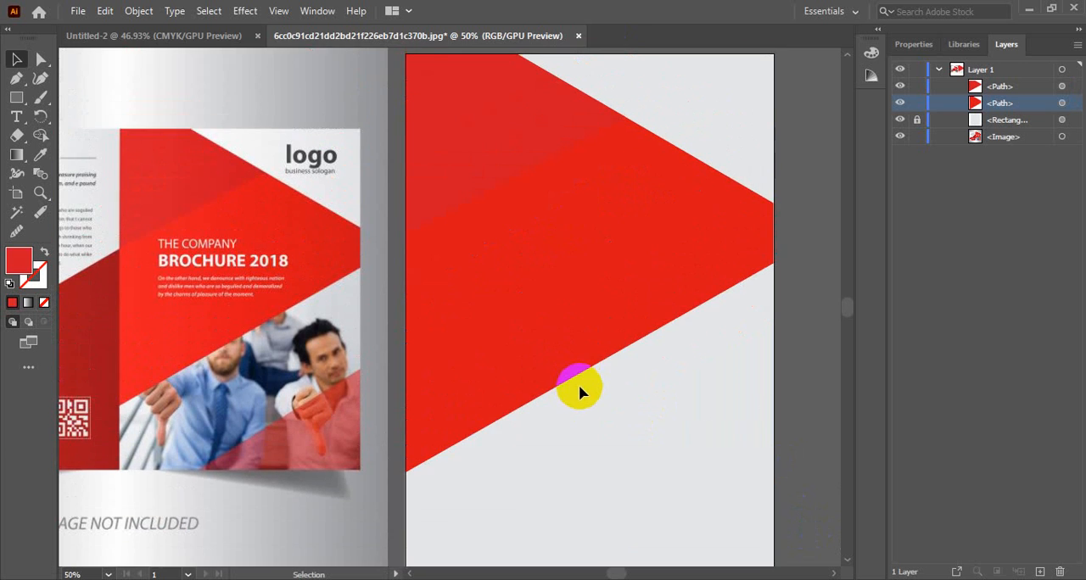
scroll(562, 393, "up", 2)
left_click(565, 397)
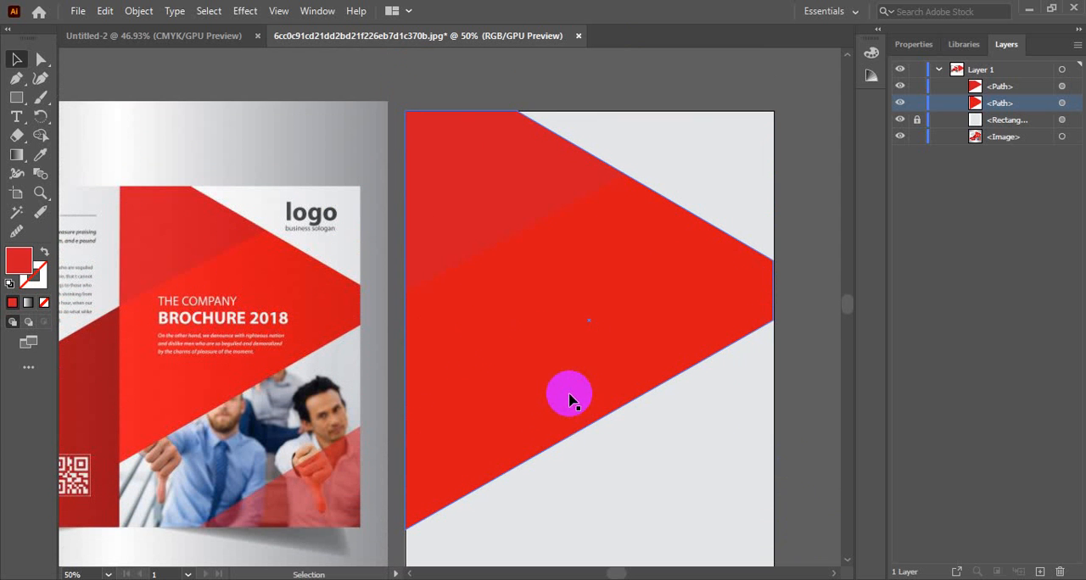
Step: Switch to File Explorer for the logo file and place the Adventure Apparel logo in the cover's upper-right corner
left_click(328, 279)
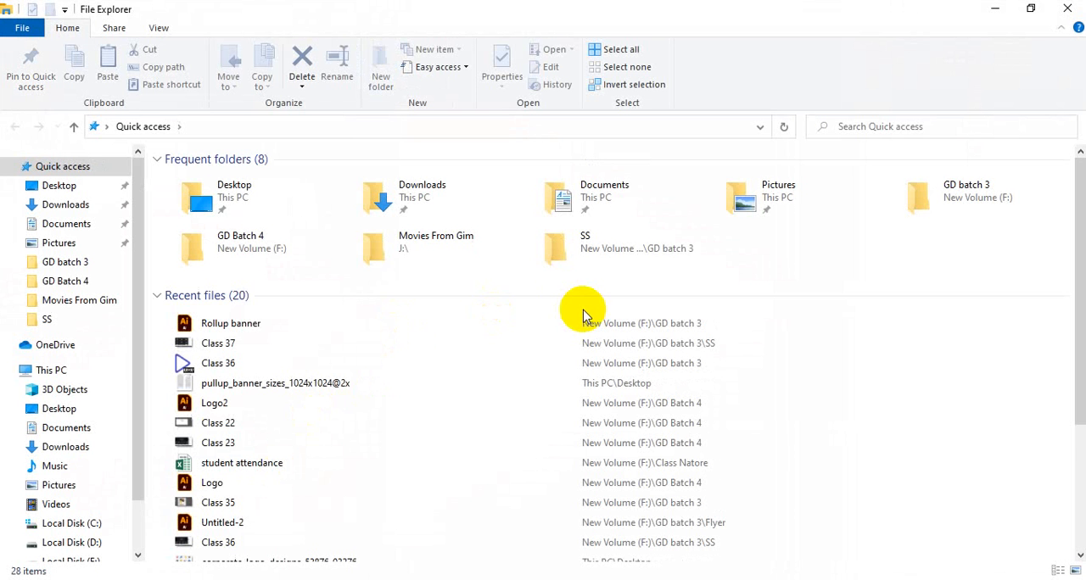
scroll(271, 320, "down", 1)
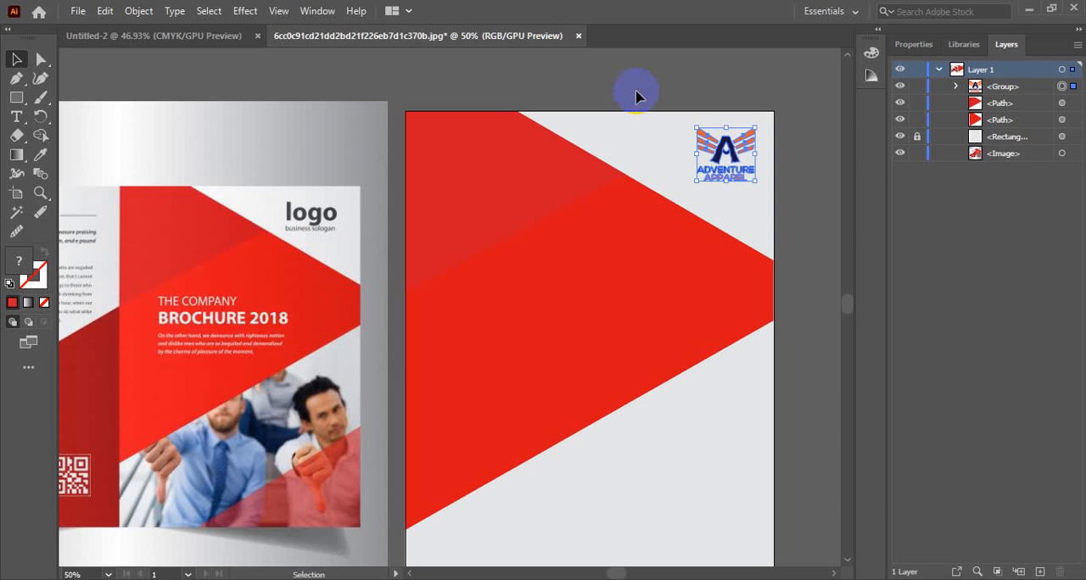
left_click(638, 95)
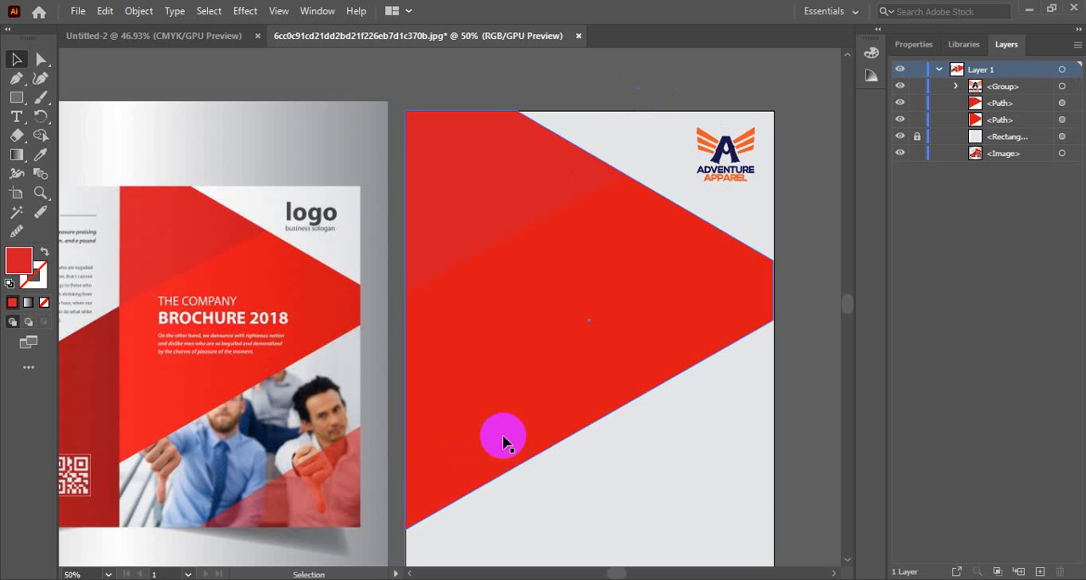
scroll(513, 433, "down", 3)
left_click(316, 340)
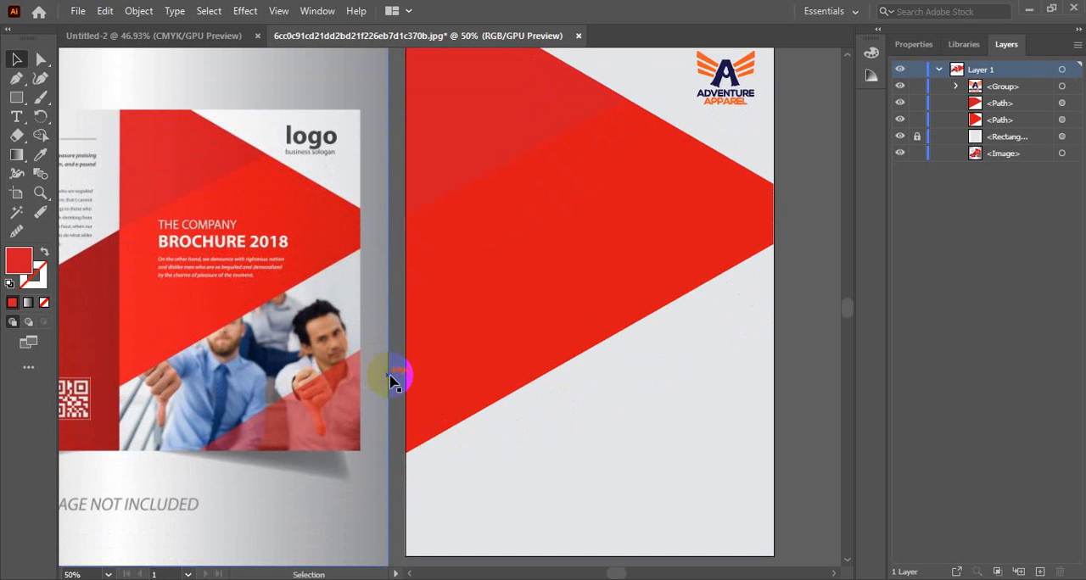
scroll(391, 379, "down", 4)
scroll(407, 378, "up", 3)
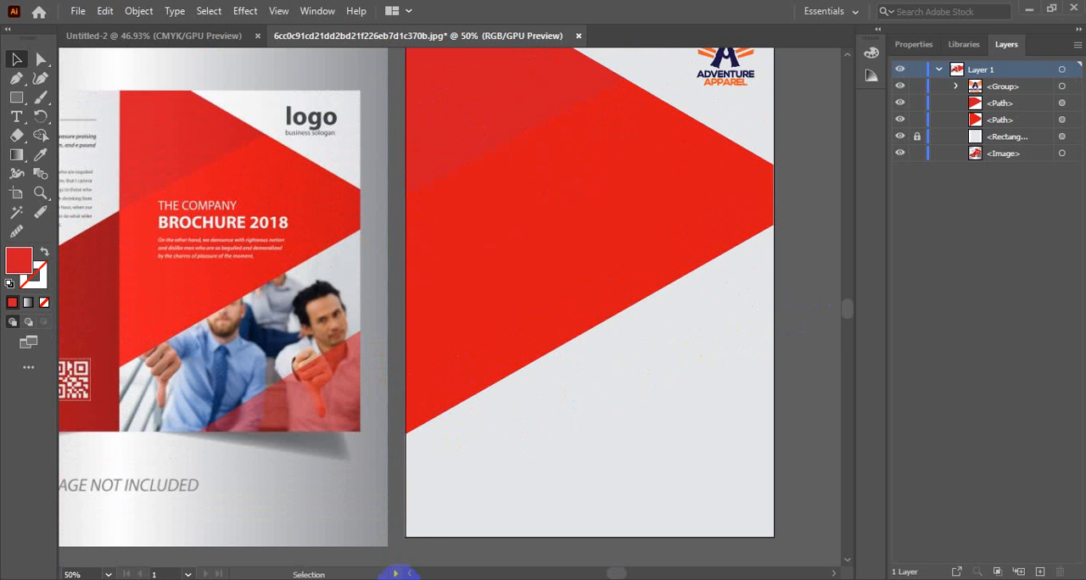
Step: Switch to Chrome and search Google for "corporate image" in a new tab
left_click(408, 579)
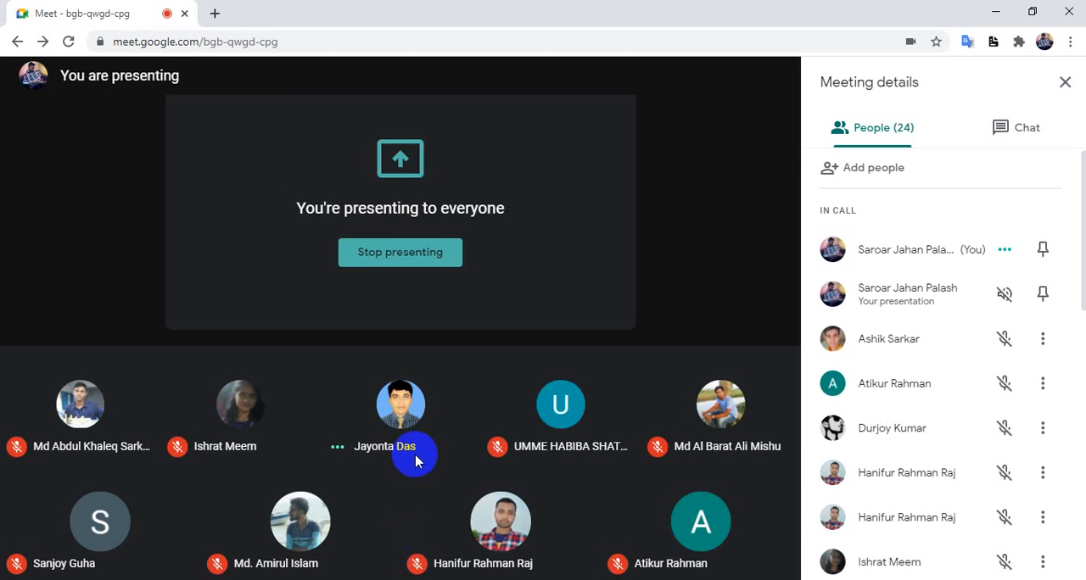
left_click(213, 14)
left_click(357, 42)
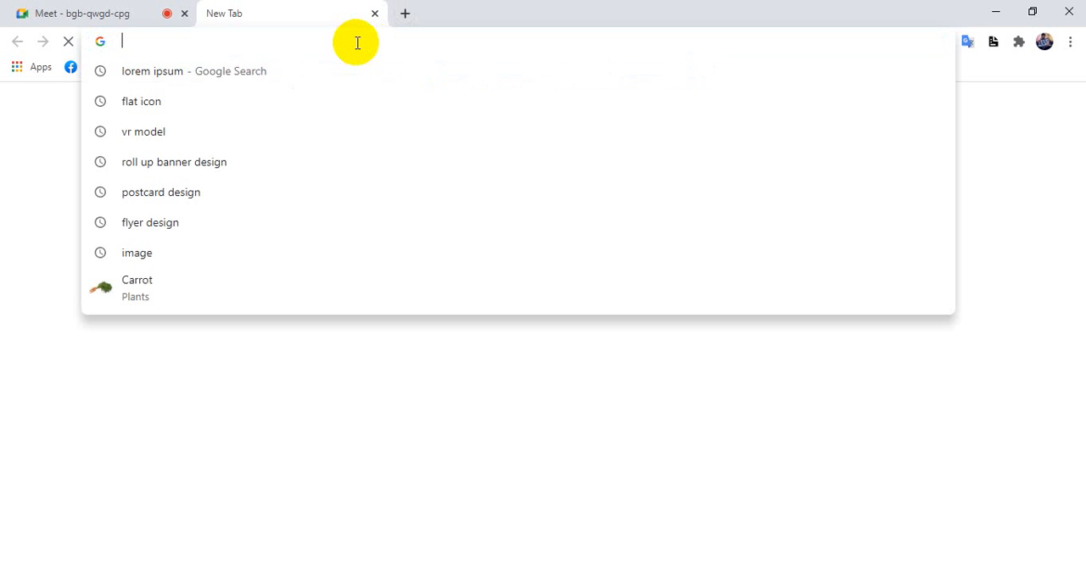
type("cor")
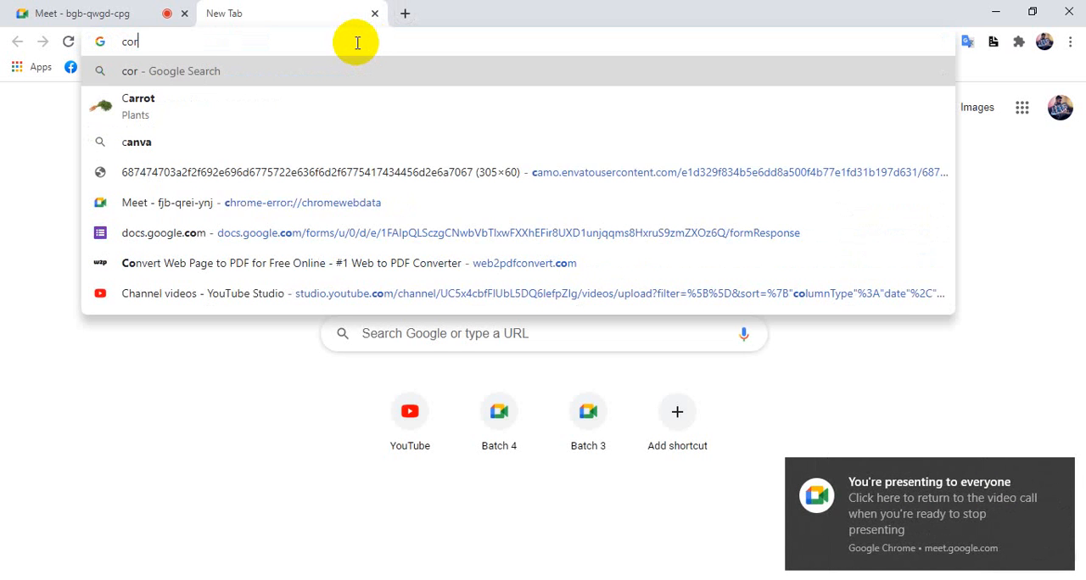
type("po")
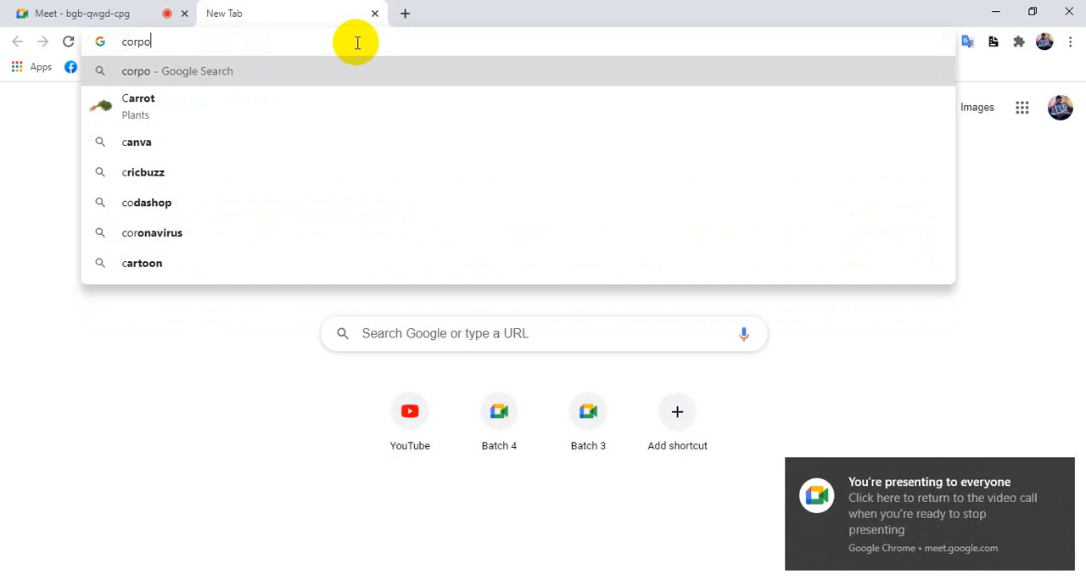
type("rate")
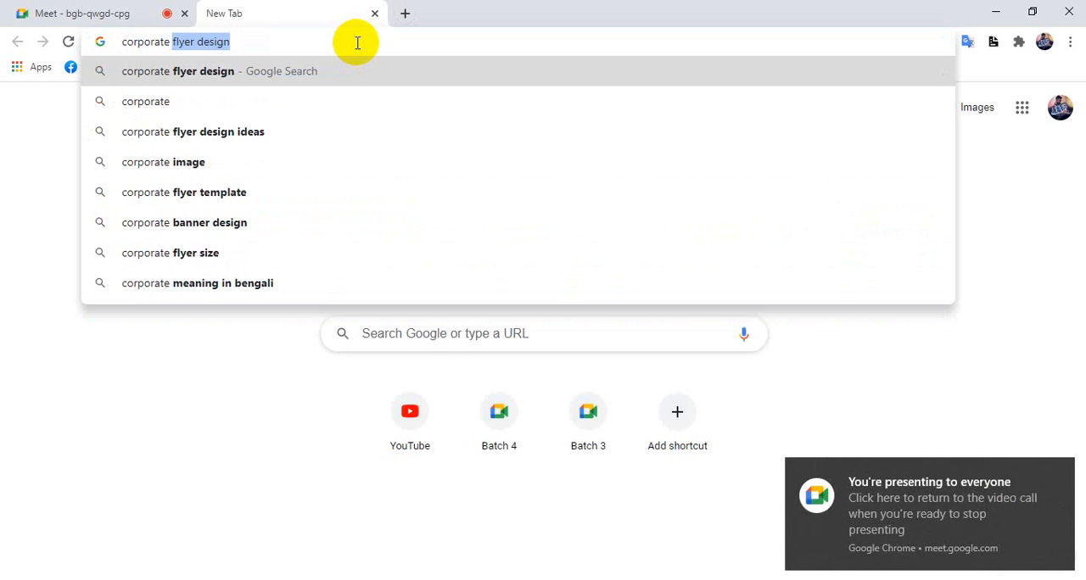
left_click(204, 162)
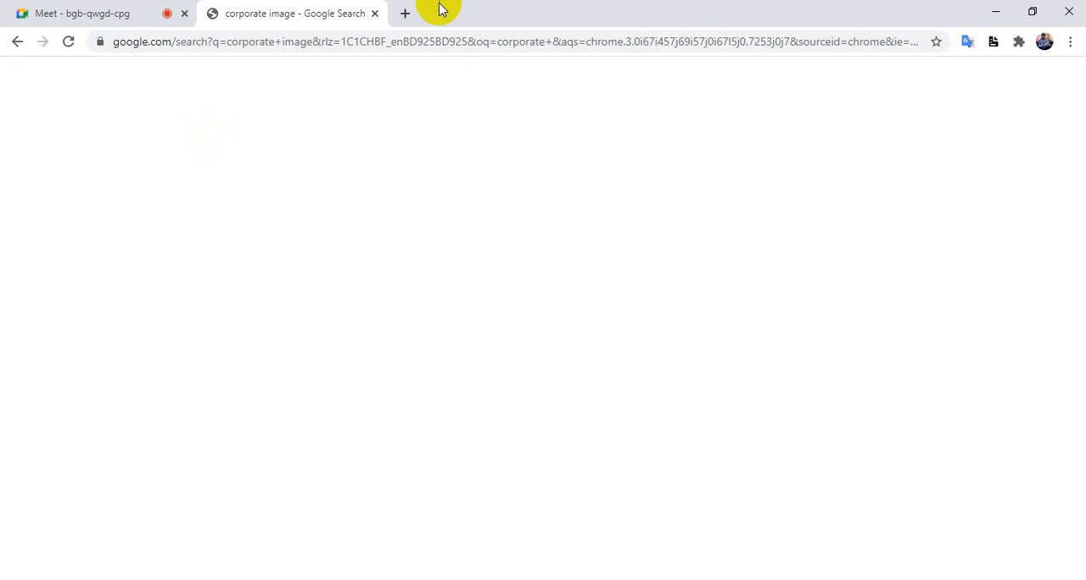
Step: Open pixabay.com in another new browser tab
left_click(406, 14)
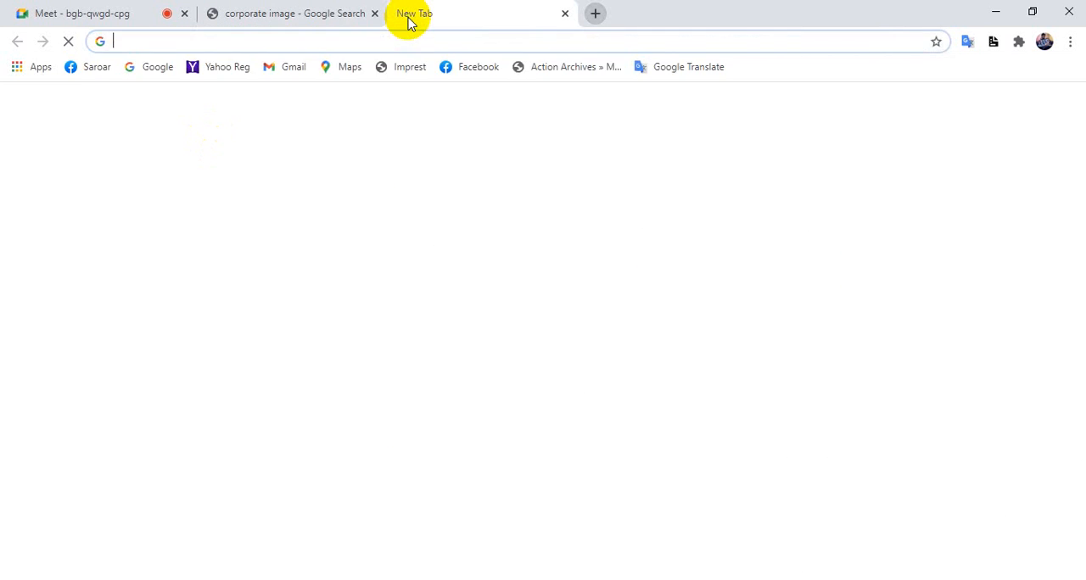
type("pi")
key("Return")
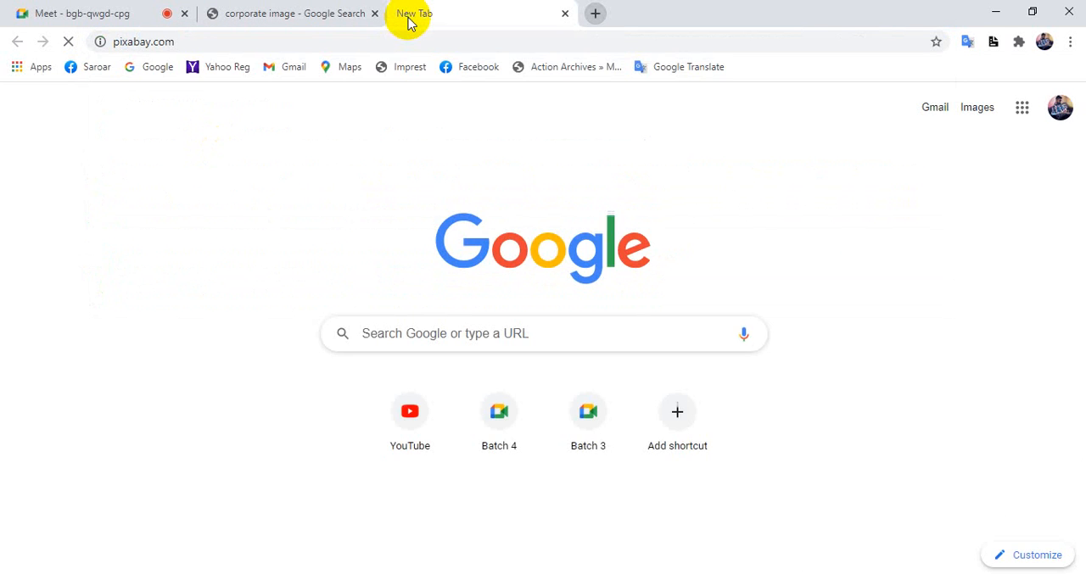
Step: From the corporate image results, copy the TalkShop business team photo to the desktop and place it in the Illustrator brochure document
left_click(293, 10)
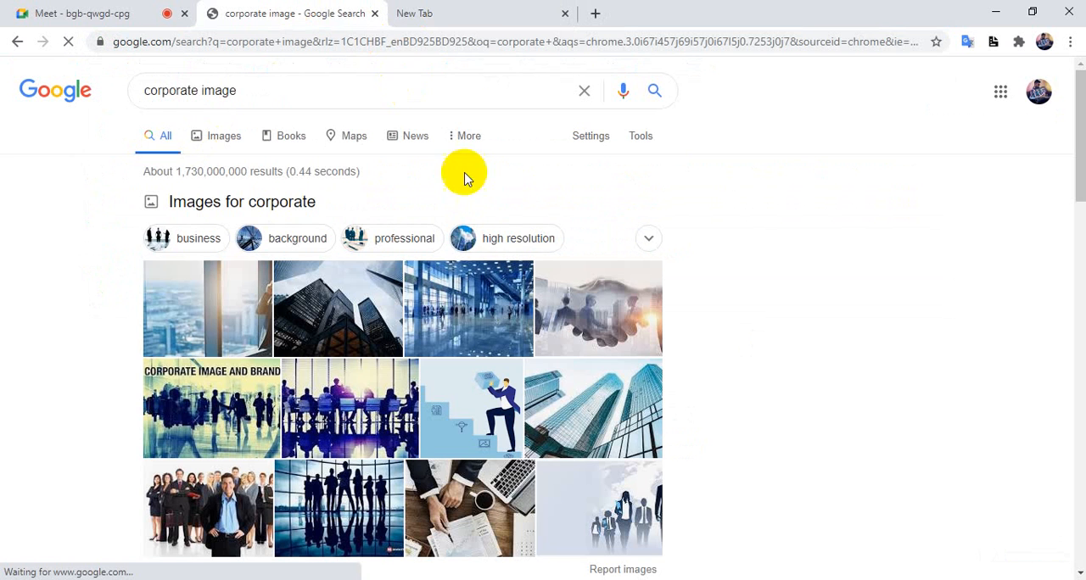
scroll(734, 246, "down", 4)
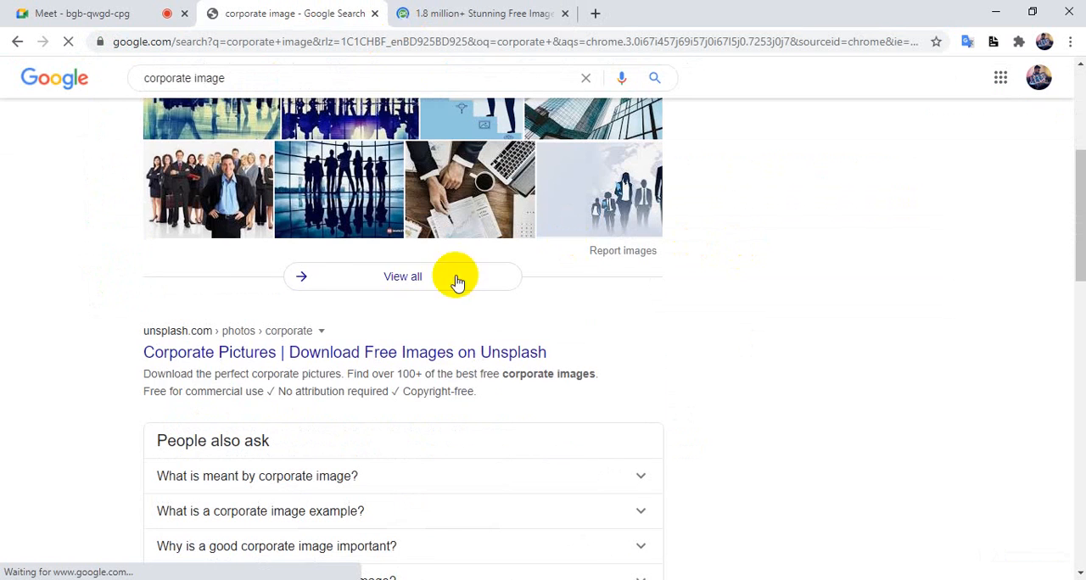
left_click(214, 185)
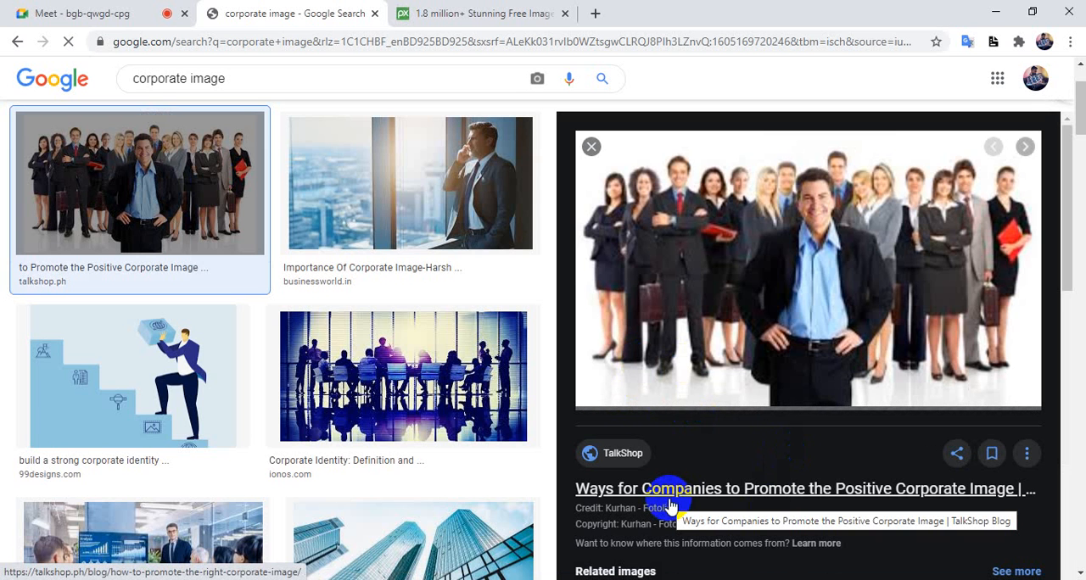
left_click_drag(838, 323, 630, 208)
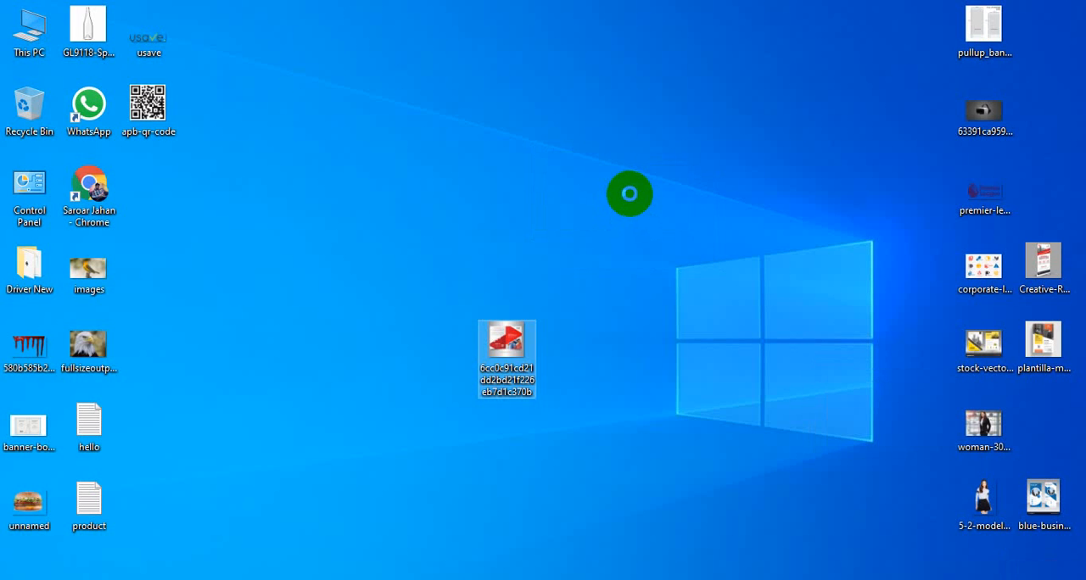
left_click_drag(626, 270, 654, 457)
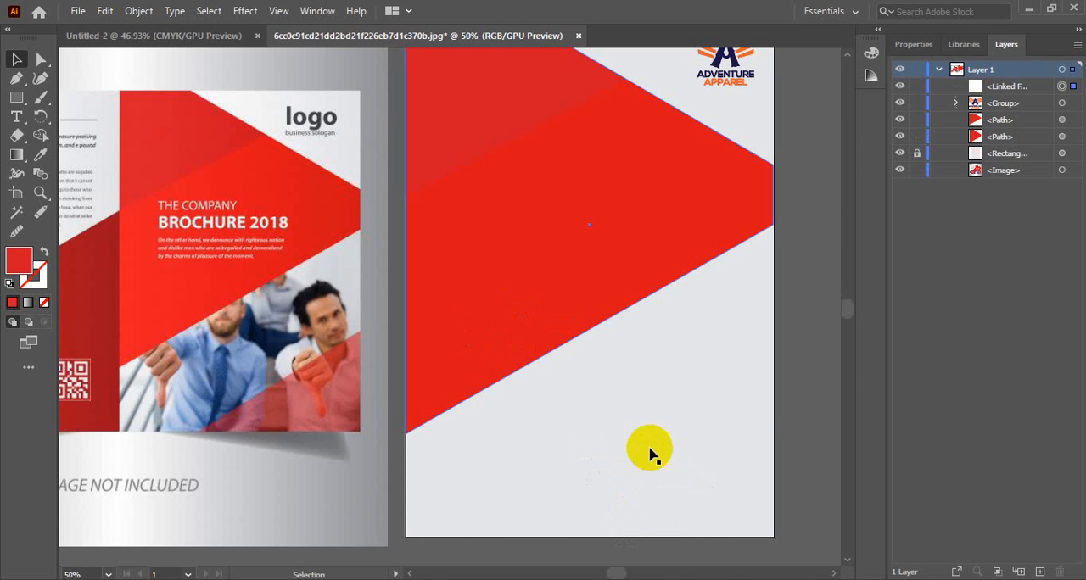
Step: Position the business team photo over the lower half of the cover page and embed it in the document
left_click_drag(671, 371, 496, 246)
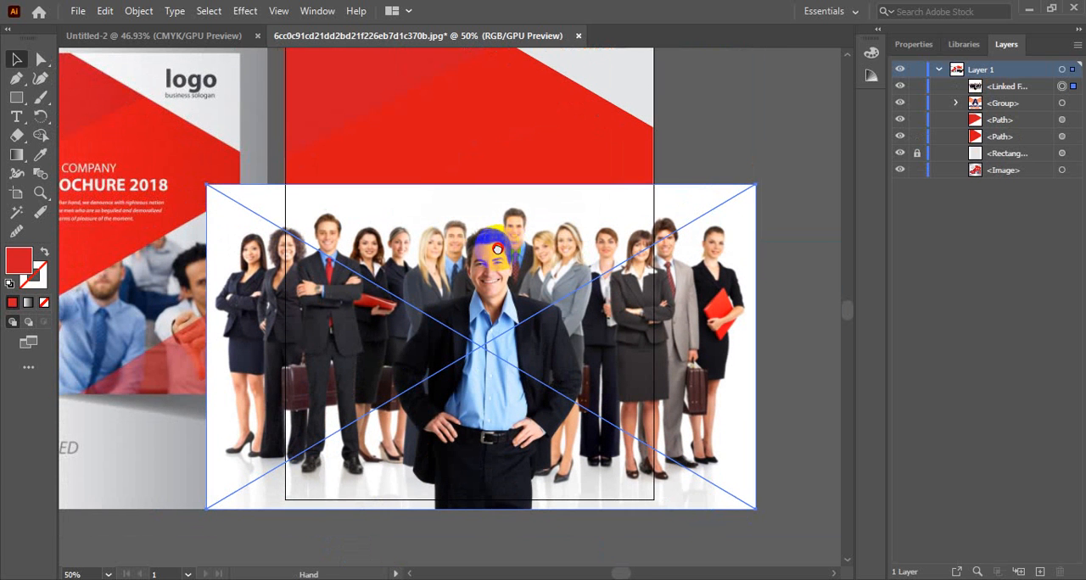
left_click(912, 44)
left_click(942, 427)
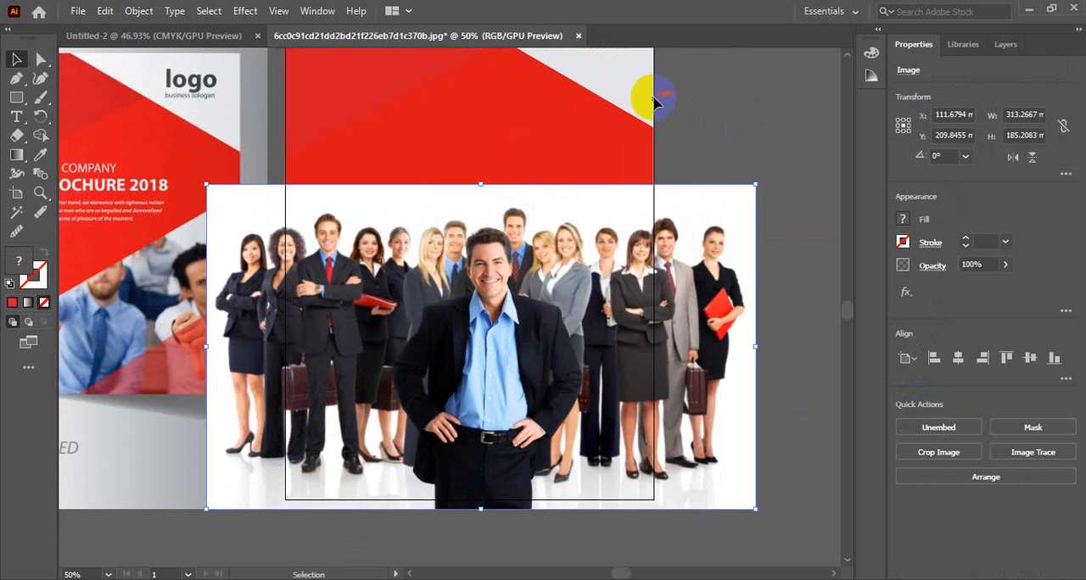
Step: Unlock the page-sized light grey background rectangle and duplicate it in place
left_click(1008, 47)
left_click(999, 156)
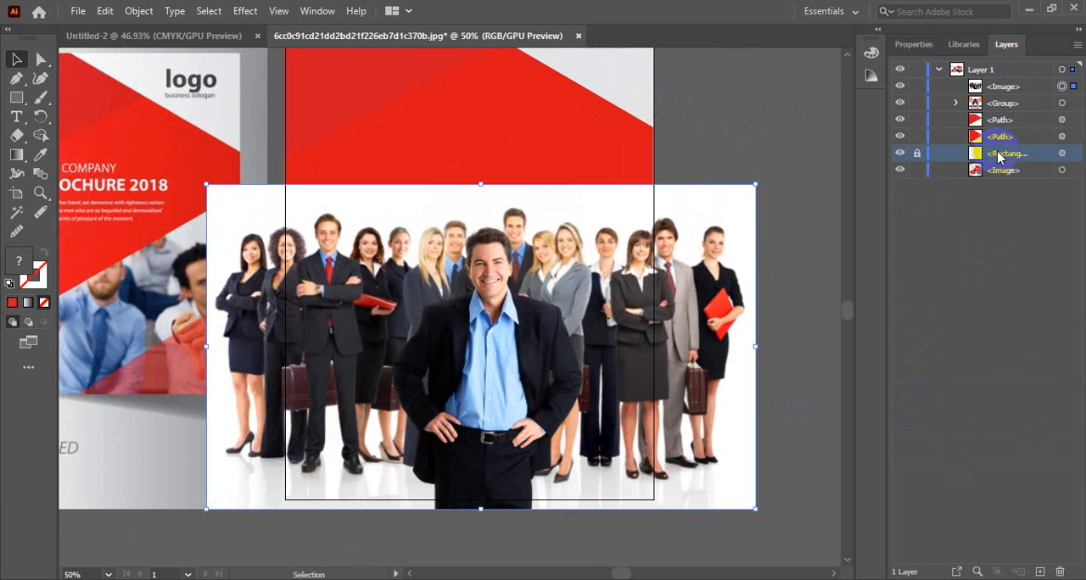
left_click(918, 155)
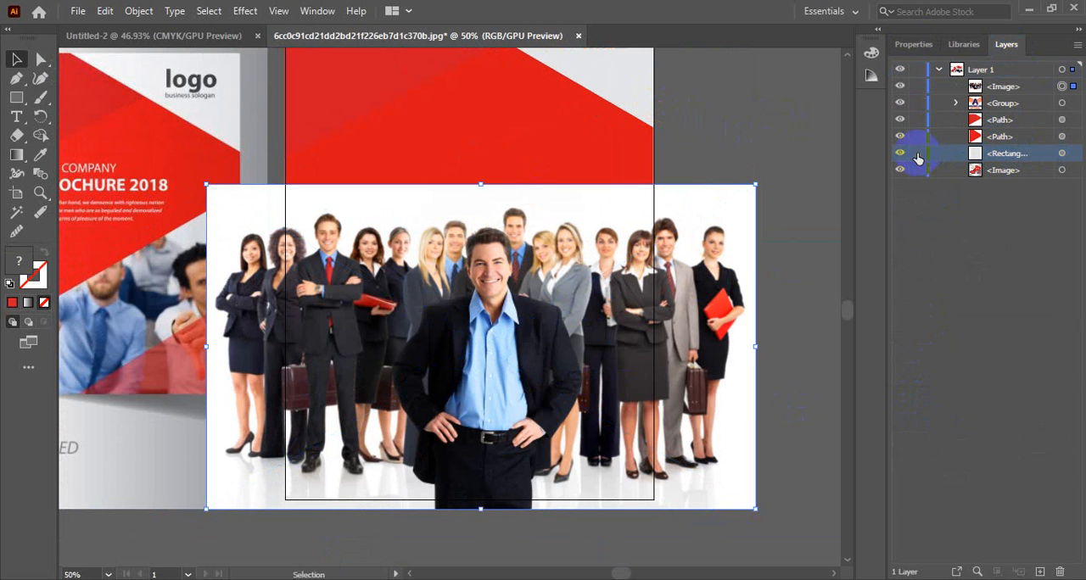
left_click(1062, 154)
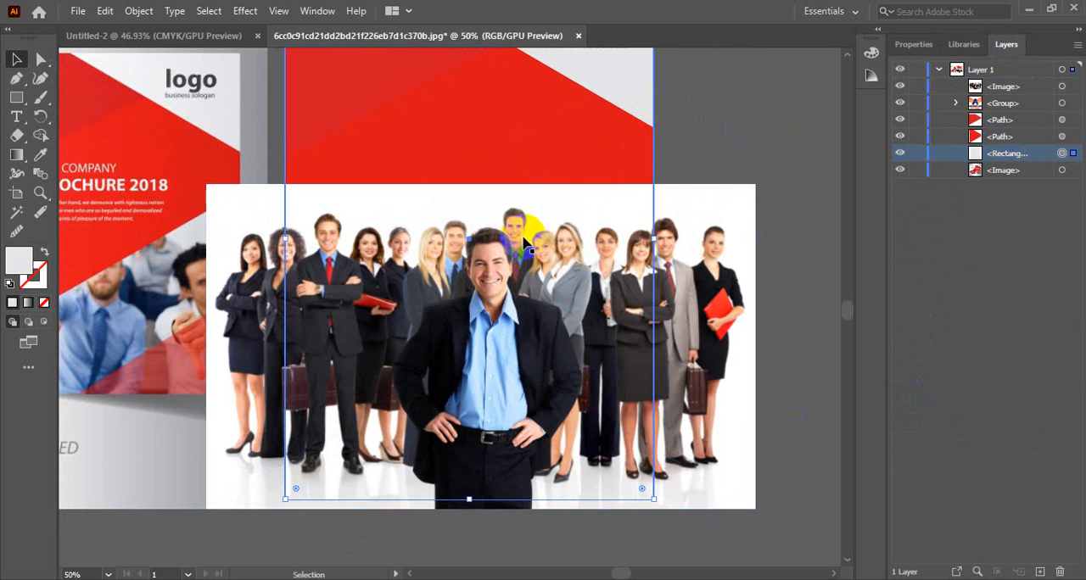
key("a")
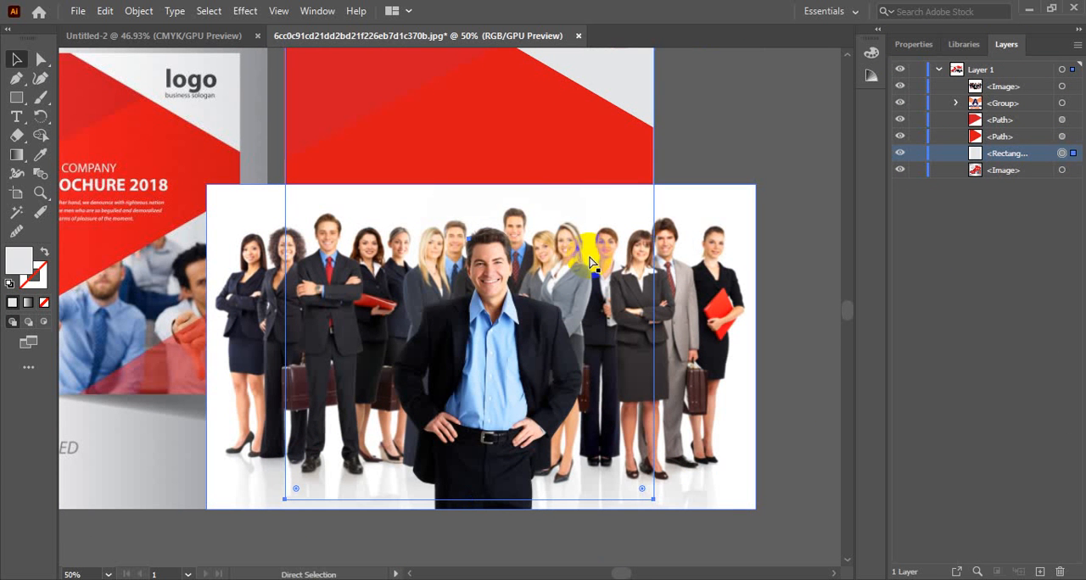
key("ctrl+f")
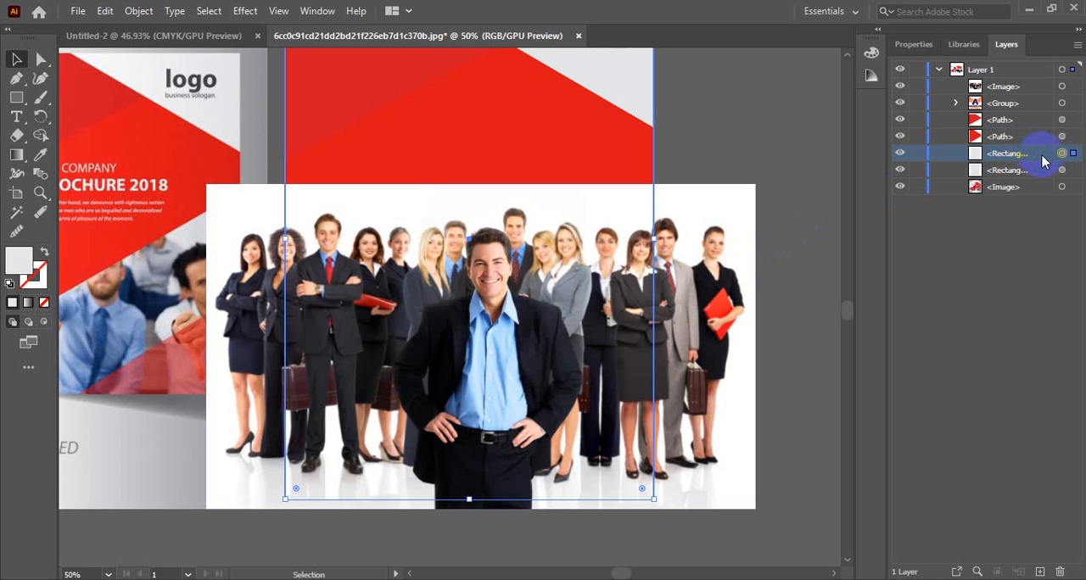
Step: Bring the duplicated rectangle above the team photo and use it as a clipping mask to trim the photo to the page
key("ctrl+bracketright")
key("ctrl+bracketright")
key("ctrl+bracketright")
key("ctrl+bracketright")
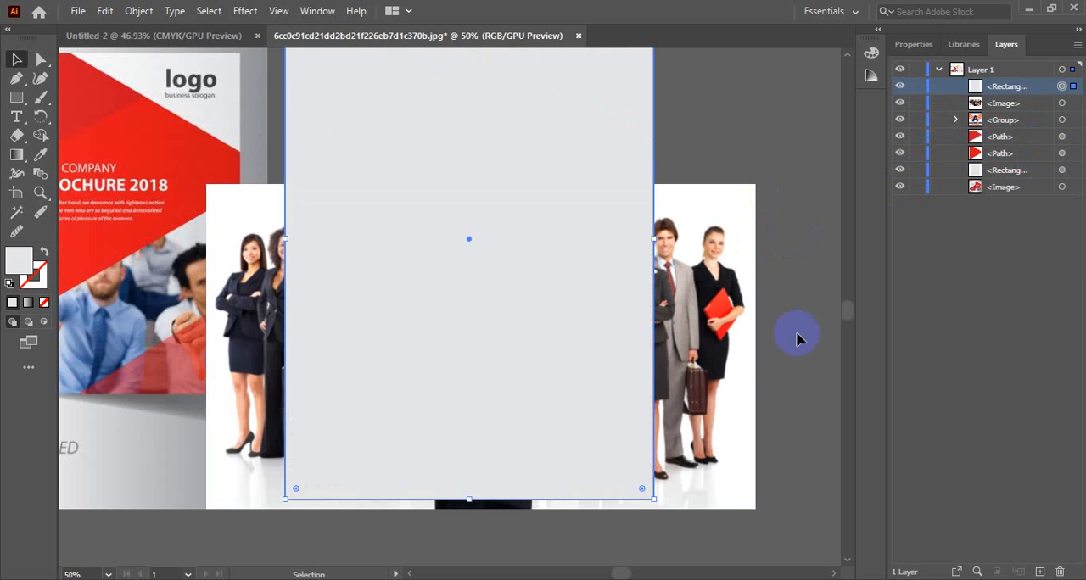
left_click(729, 426, "shift")
right_click(624, 374)
left_click(679, 270)
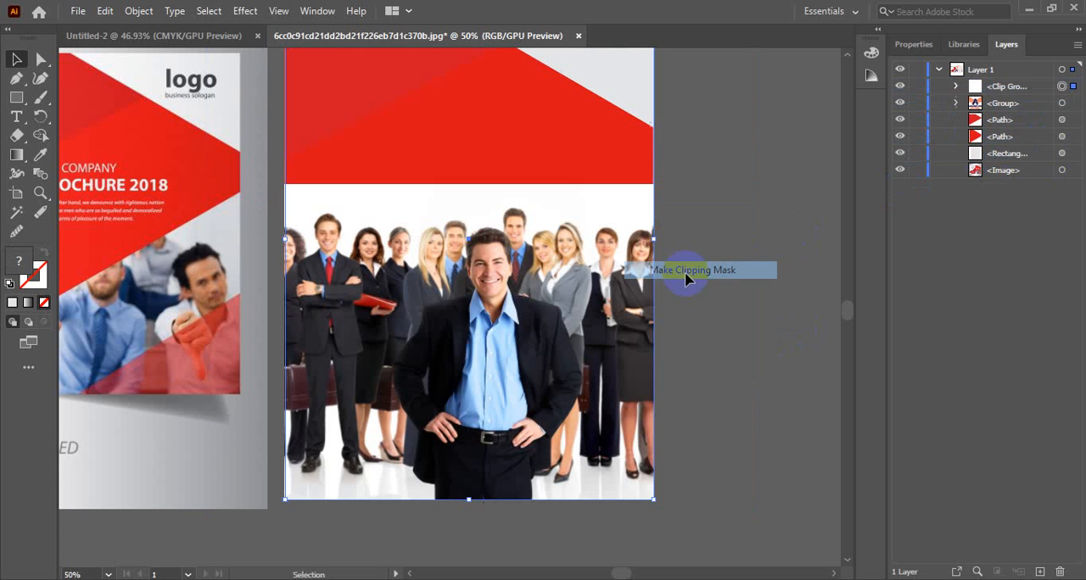
Step: Move the clipped photo group beneath both red shapes, directly above the background rectangle in the stacking order
left_click(707, 354)
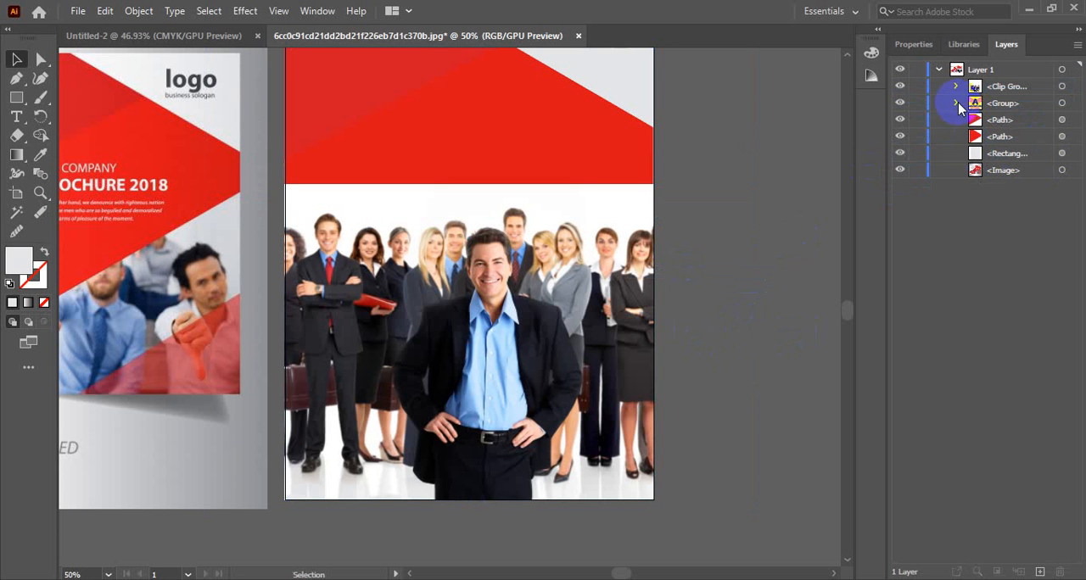
left_click(1007, 88)
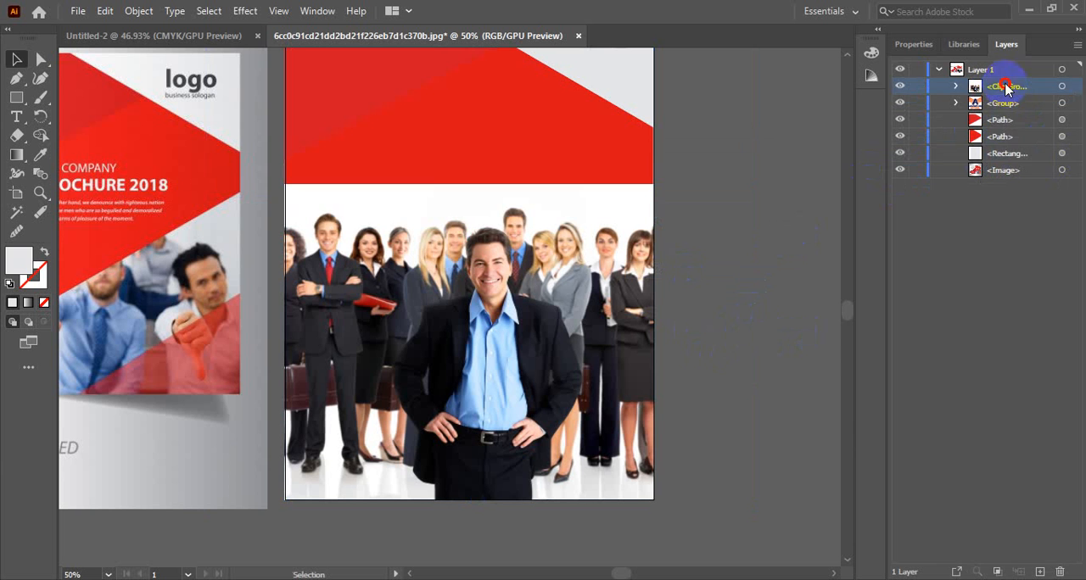
left_click_drag(1008, 153, 1006, 148)
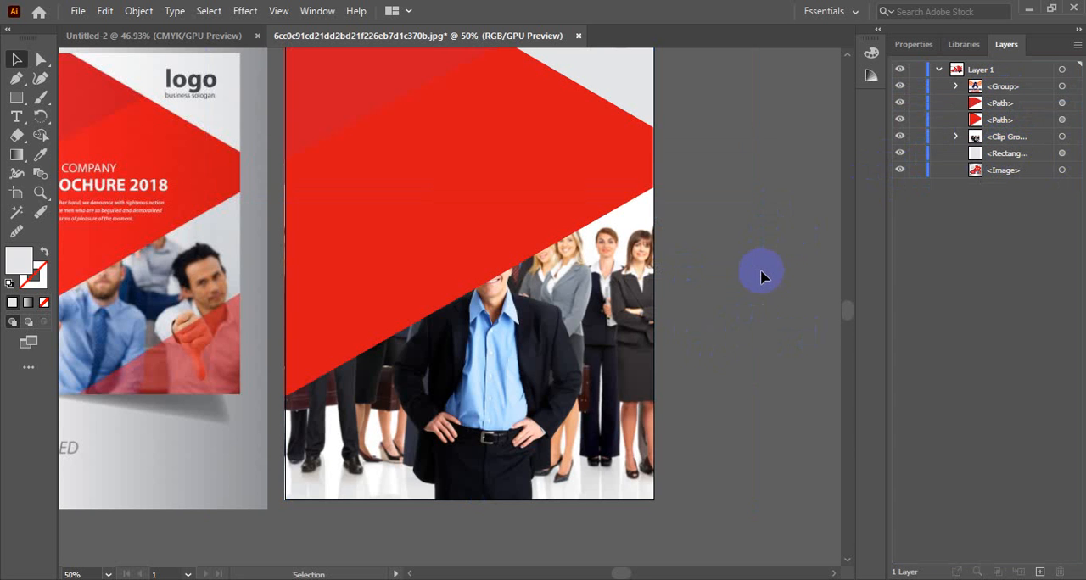
Step: Select only the photo inside the clip group and nudge it slightly downward
left_click(508, 348)
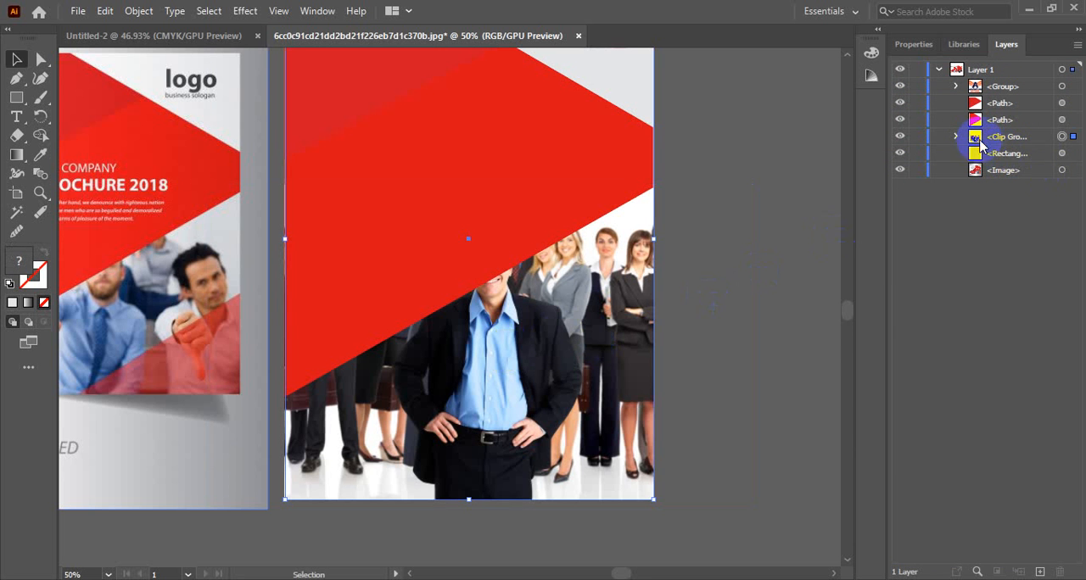
left_click(955, 136)
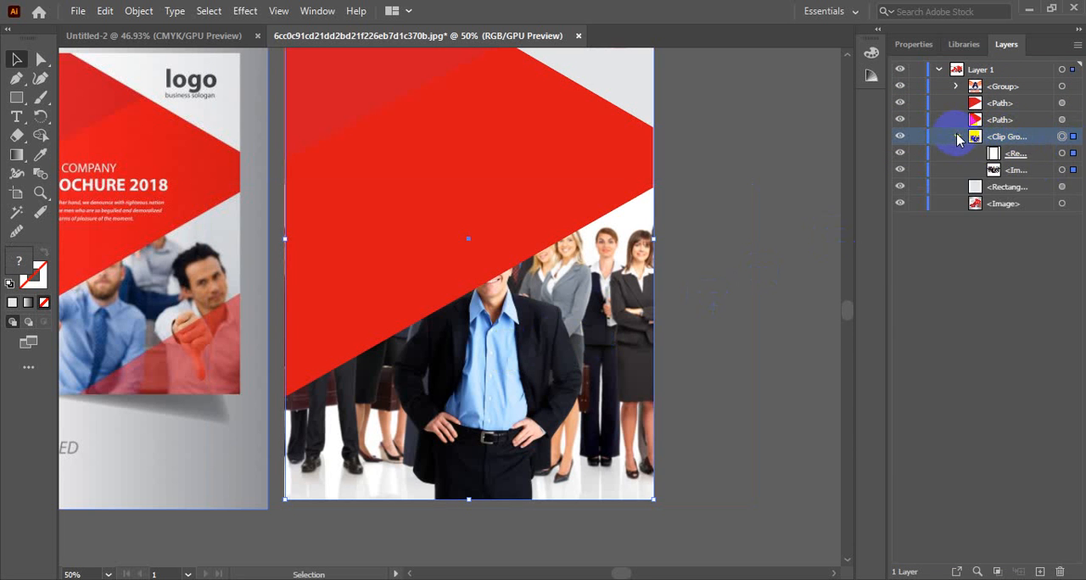
left_click(1061, 170)
left_click(1060, 171)
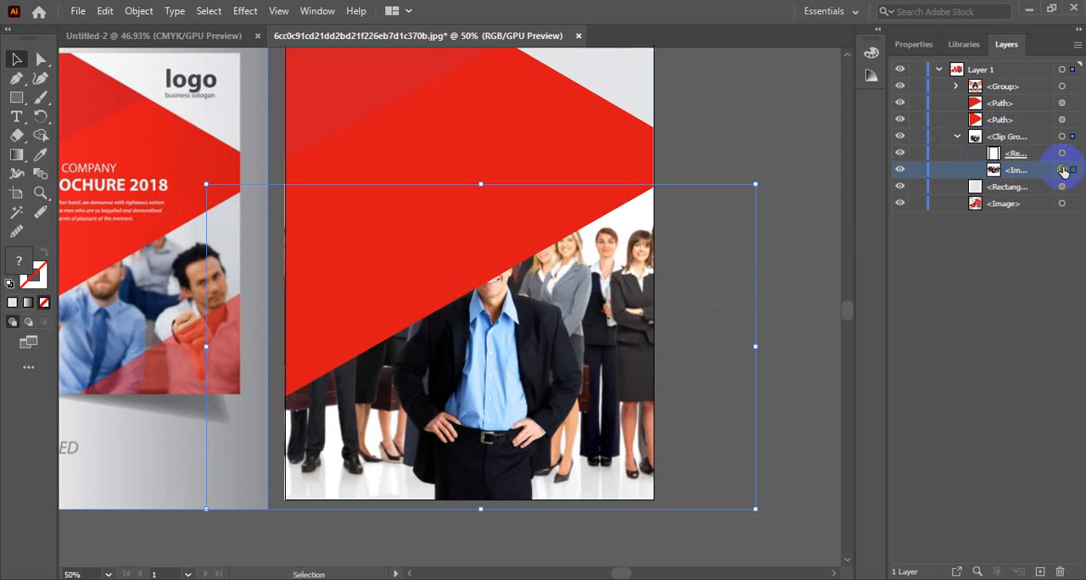
key("Down")
key("Down")
key("Down")
key("Down")
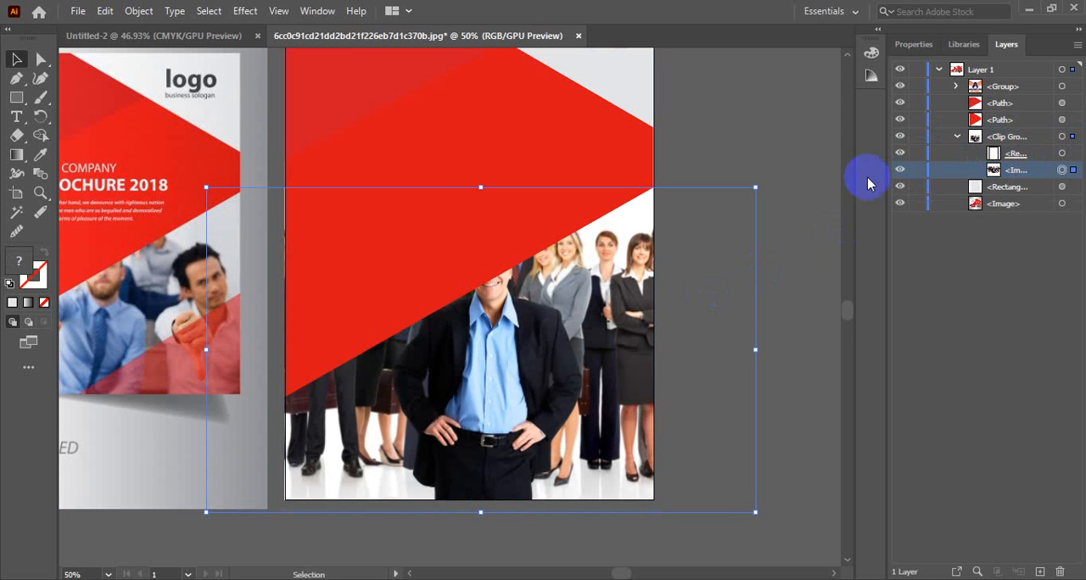
Step: Enlarge the clipped team photo proportionally and shift it so the smiling man shows below the red shape's diagonal edge
left_click_drag(755, 190, 827, 93)
left_click_drag(599, 278, 594, 309)
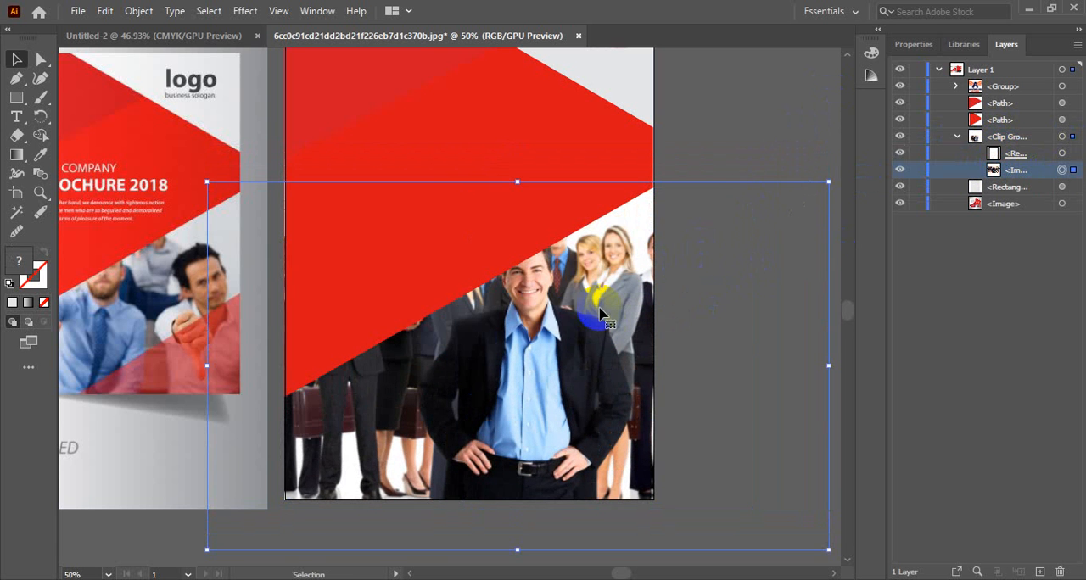
scroll(254, 409, "down", 4)
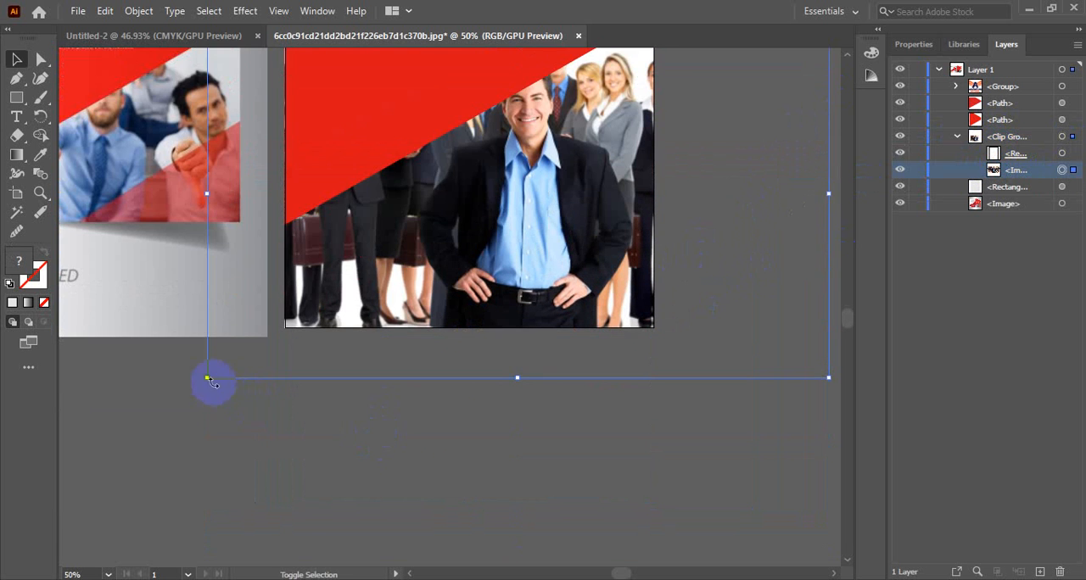
left_click_drag(208, 379, 127, 427)
left_click_drag(461, 182, 499, 186)
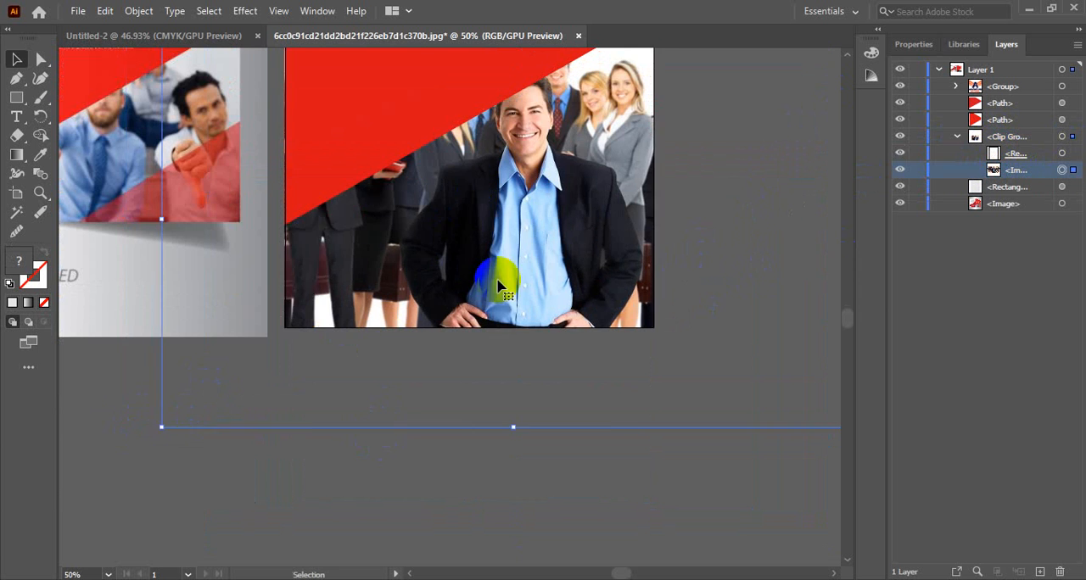
Step: Shift the photo within its mask so the smiling man stands near the page's lower-right corner, finishing with a slight upward nudge
scroll(500, 285, "up", 8)
left_click_drag(570, 329, 577, 326)
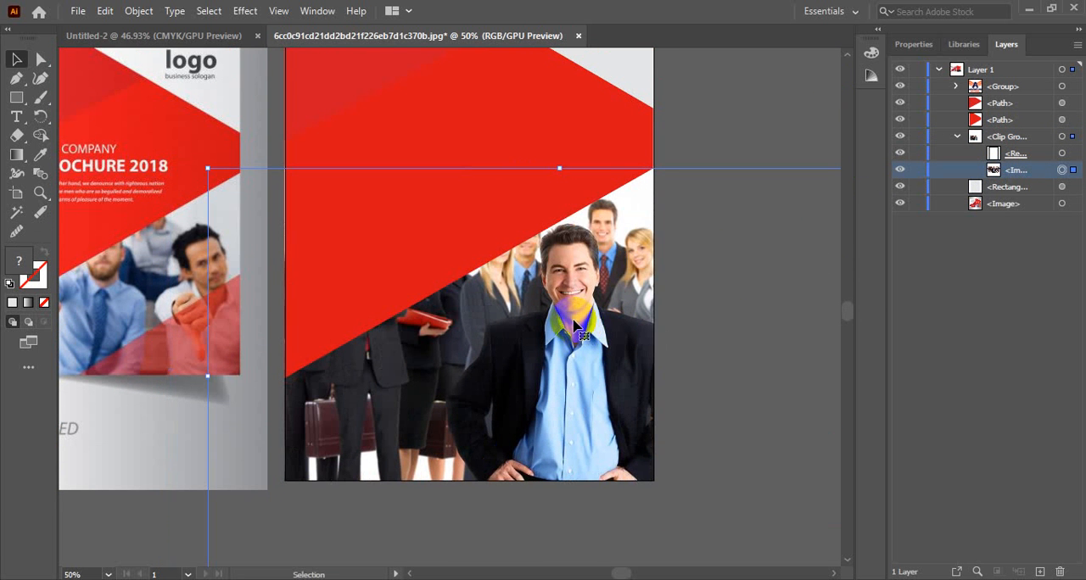
key("Up")
key("Up")
key("Up")
key("Up")
key("Up")
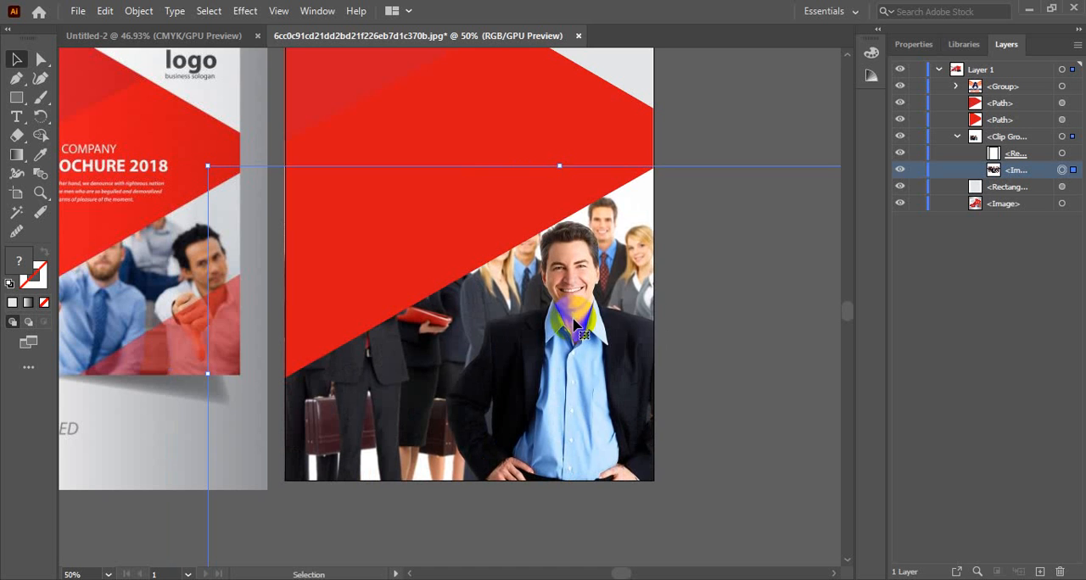
left_click(244, 290, "ctrl+alt")
left_click(579, 296, "ctrl+alt")
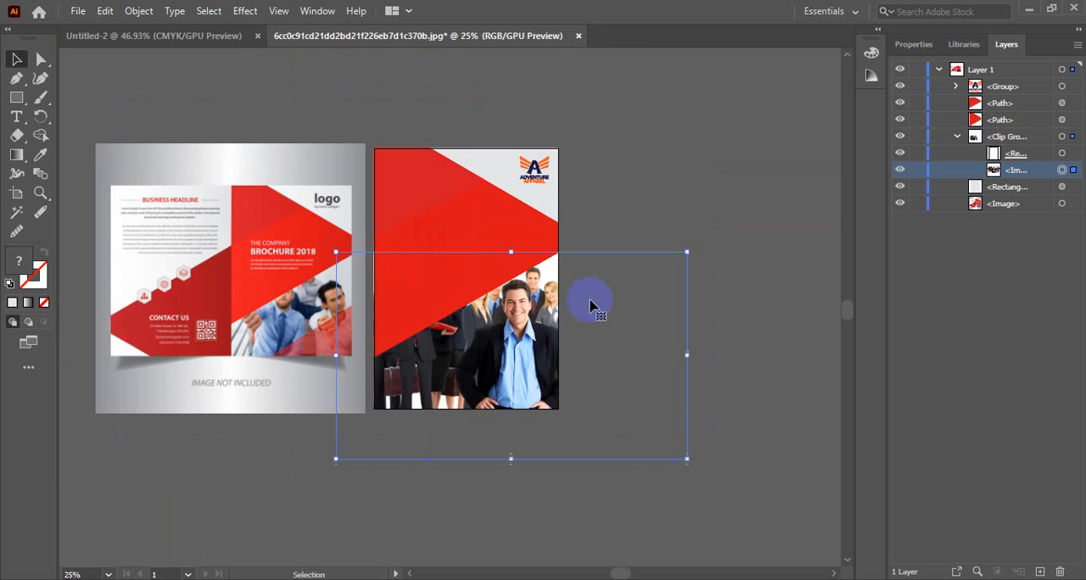
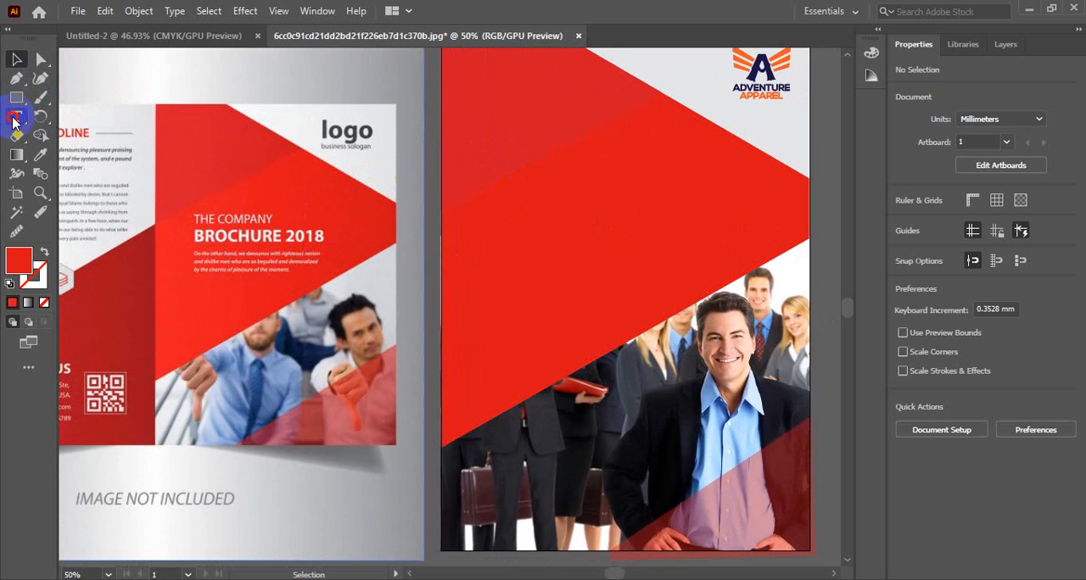
Step: Place a line of "Lorem ipsum" placeholder point text on the empty canvas beside the cover page
left_click(15, 117)
left_click(532, 240)
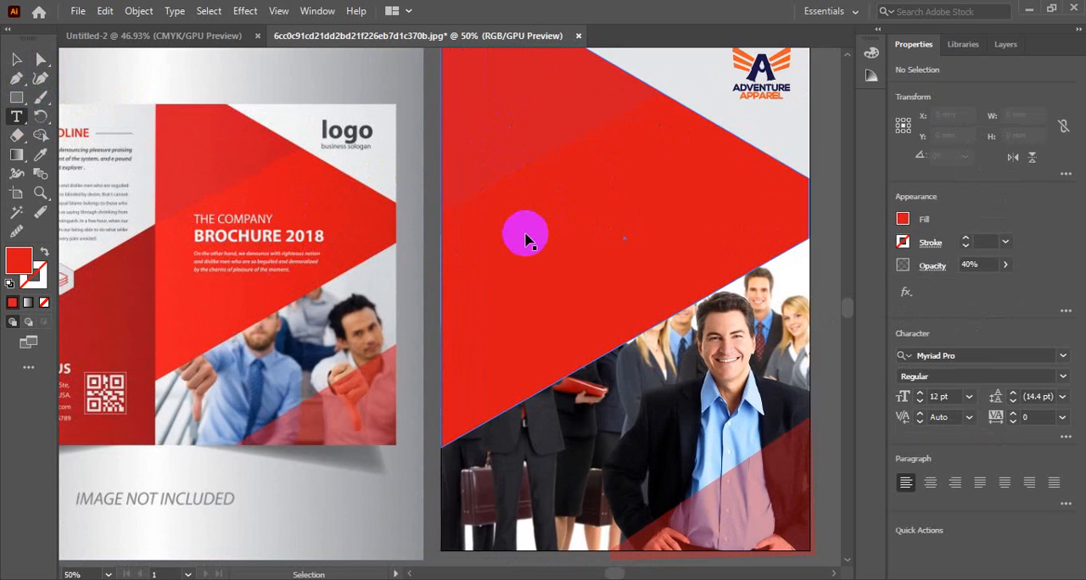
scroll(572, 228, "down", 2)
left_click_drag(480, 251, 628, 128)
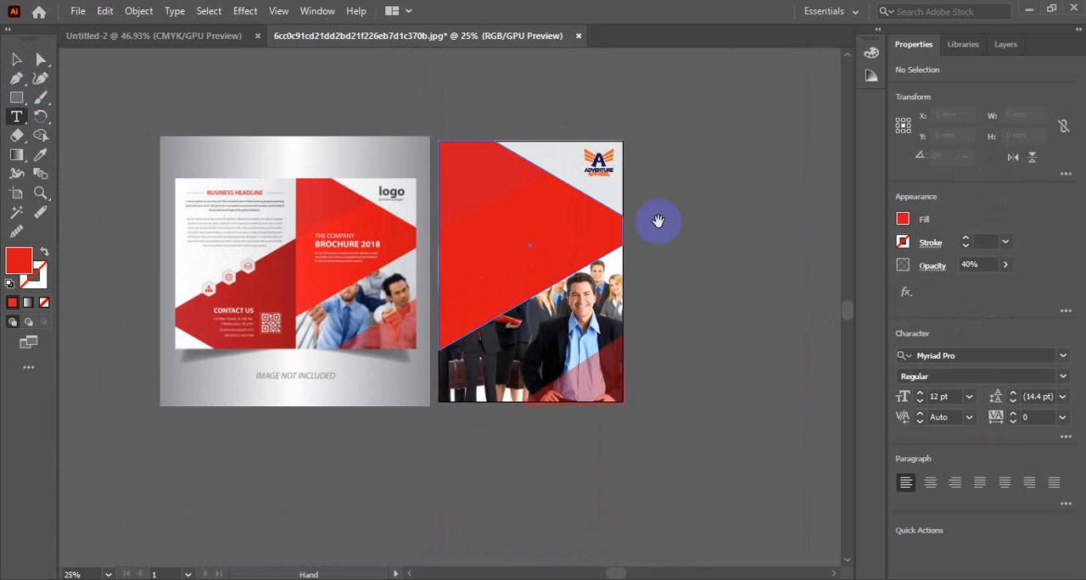
left_click(693, 261)
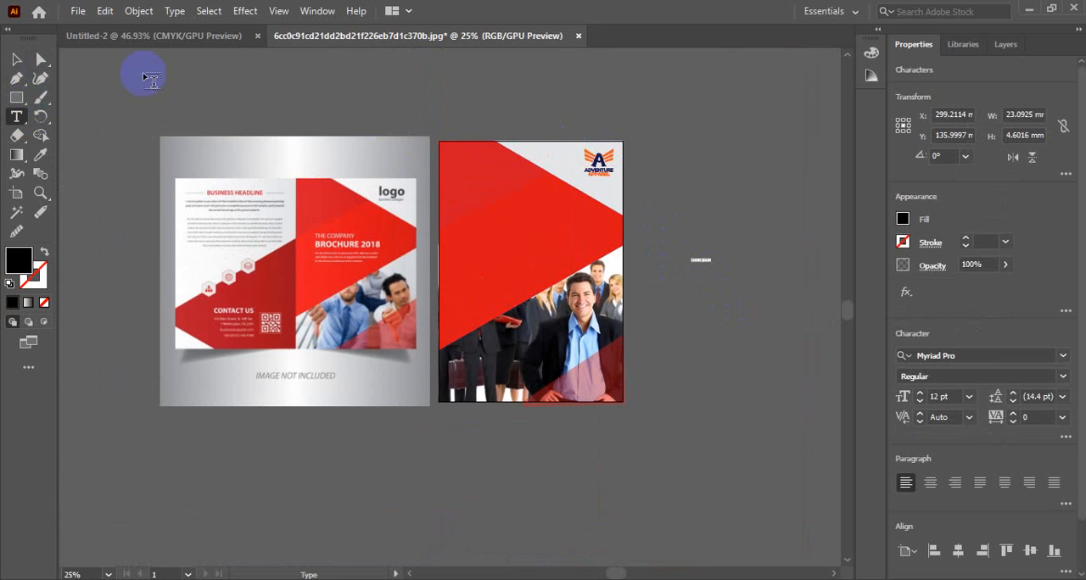
left_click(16, 60)
Step: Enlarge the placeholder text proportionally to about 47 pt, about 90 mm wide
left_click(322, 234)
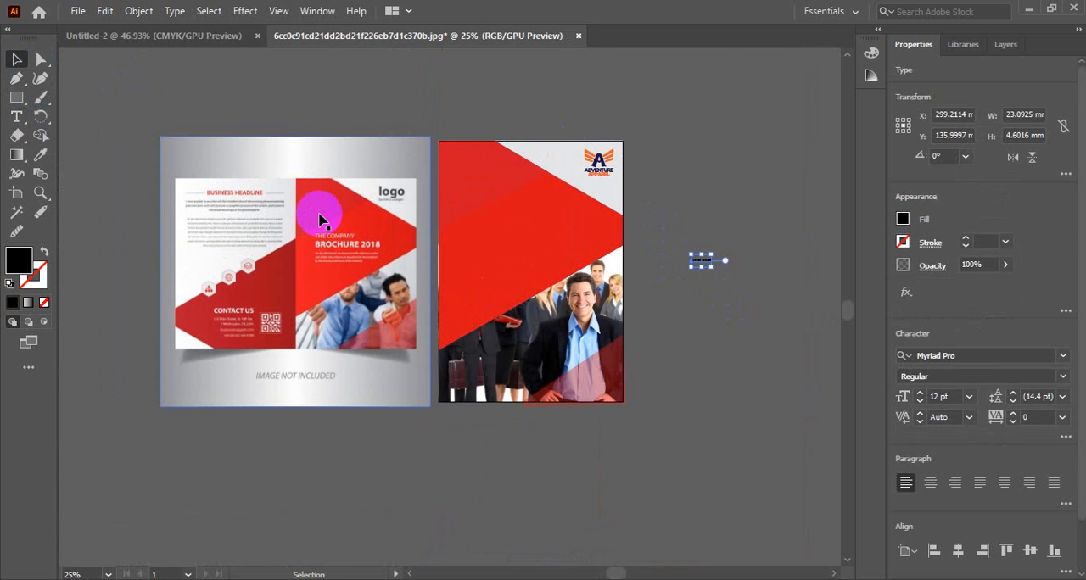
scroll(507, 339, "up", 2)
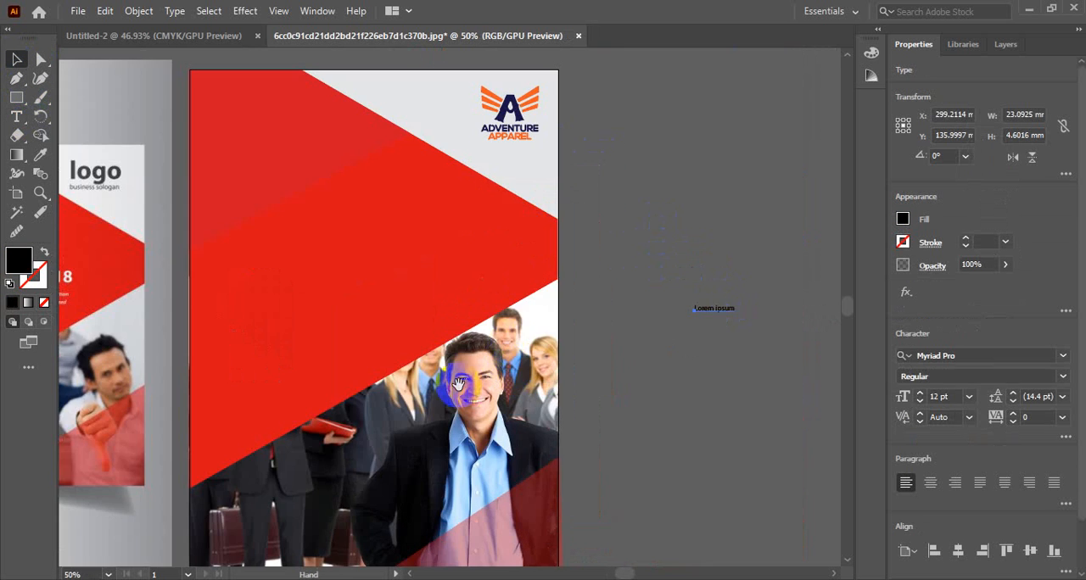
left_click_drag(460, 383, 538, 370)
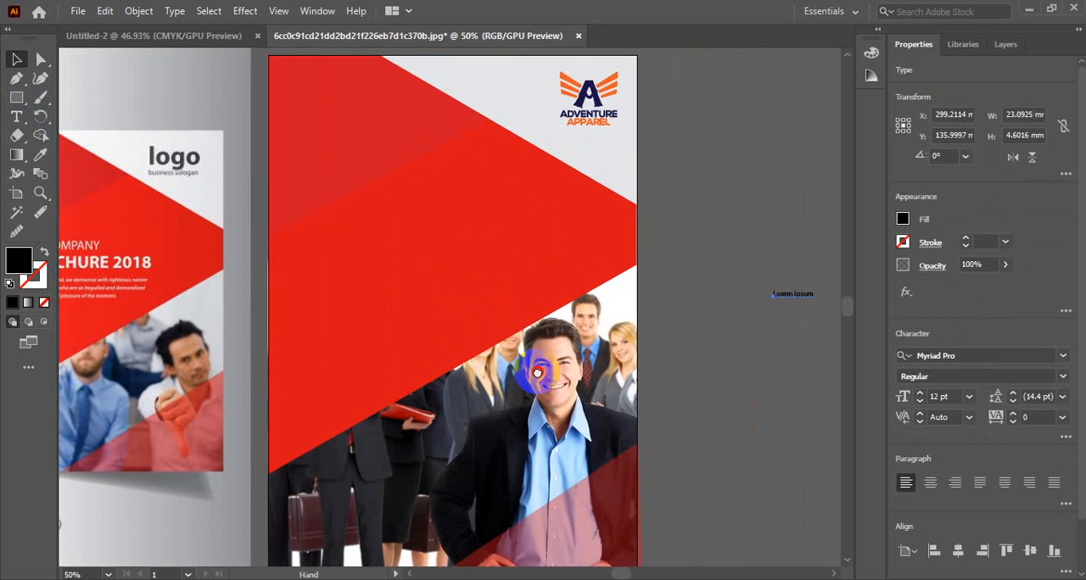
left_click(462, 321, "ctrl+alt")
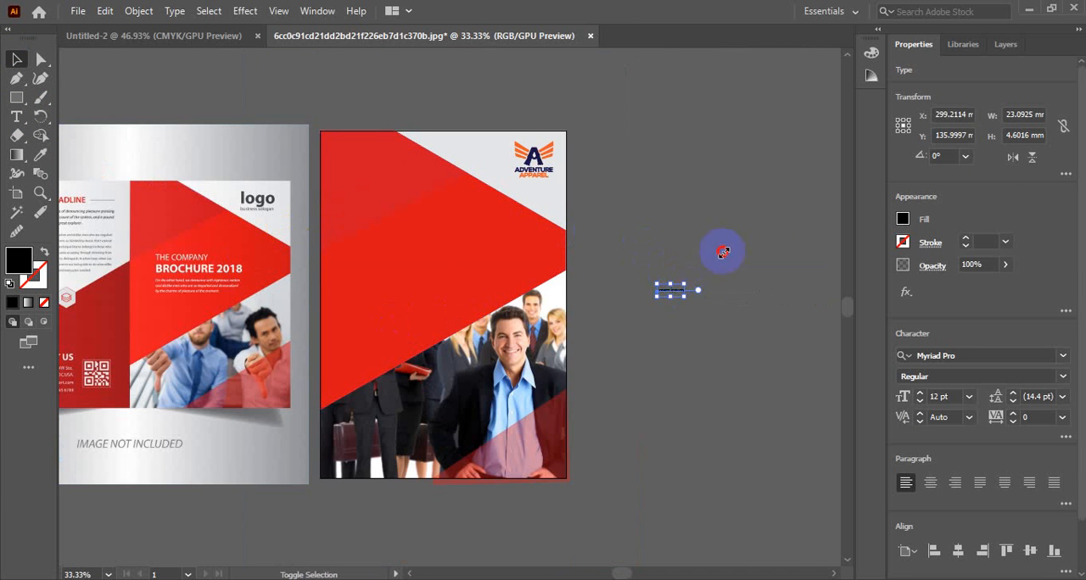
left_click_drag(722, 252, 763, 221)
left_click(759, 363)
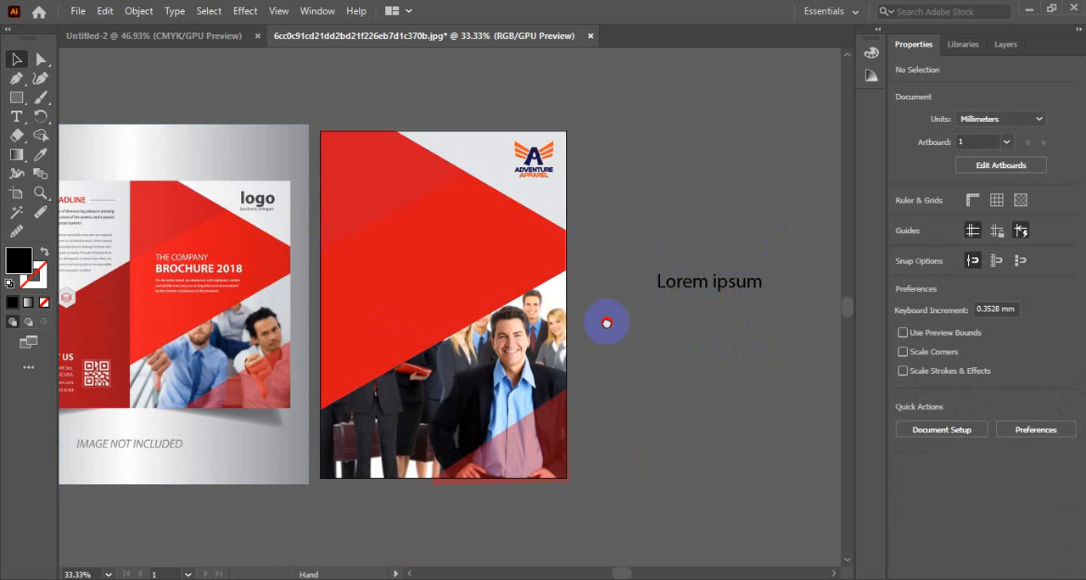
Step: Move the enlarged "Lorem ipsum" text onto the middle of the large red shape on the cover
mouse_move(605, 323)
left_mouse_down()
mouse_move(642, 322)
mouse_move(607, 324)
left_mouse_up()
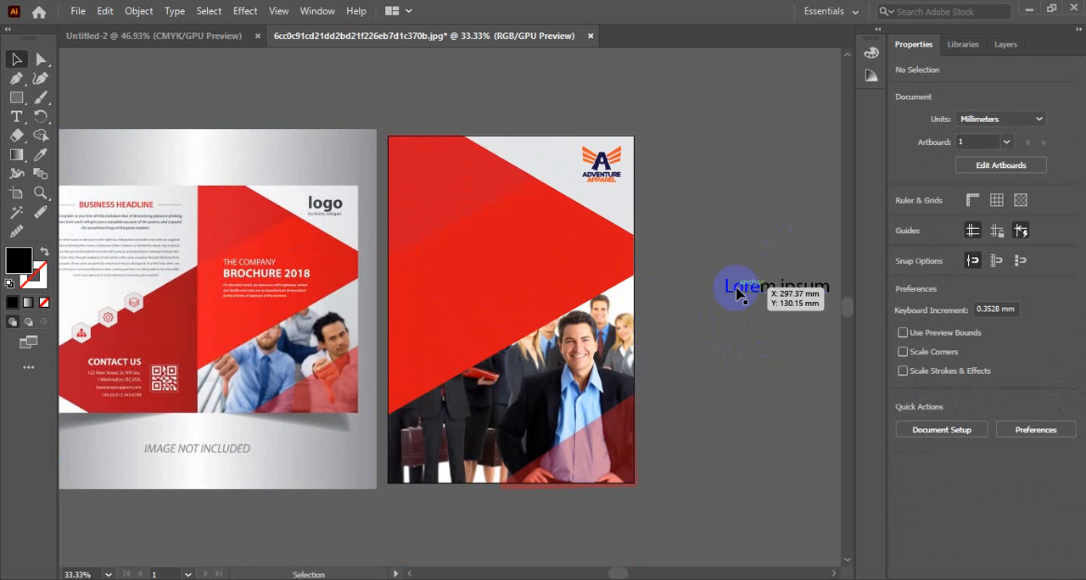
left_click(736, 291)
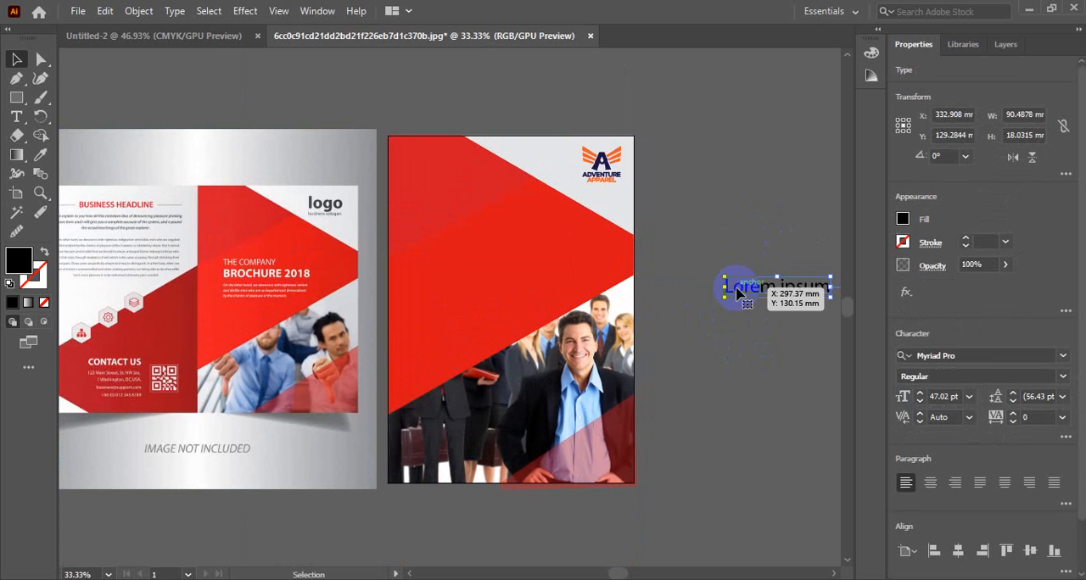
left_click_drag(738, 286, 445, 251)
left_click(793, 338)
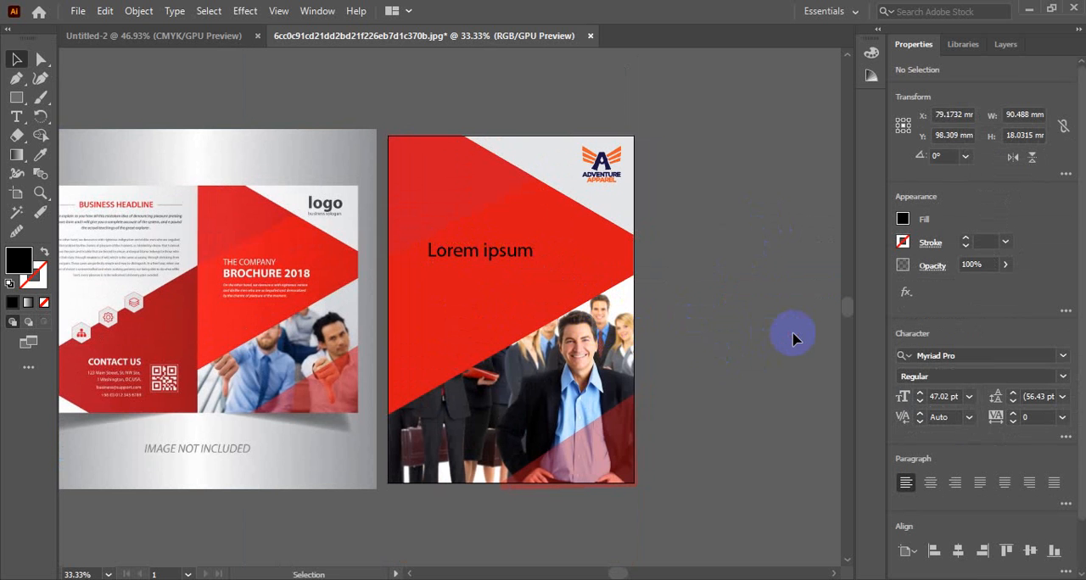
left_click(622, 432)
left_click(509, 324)
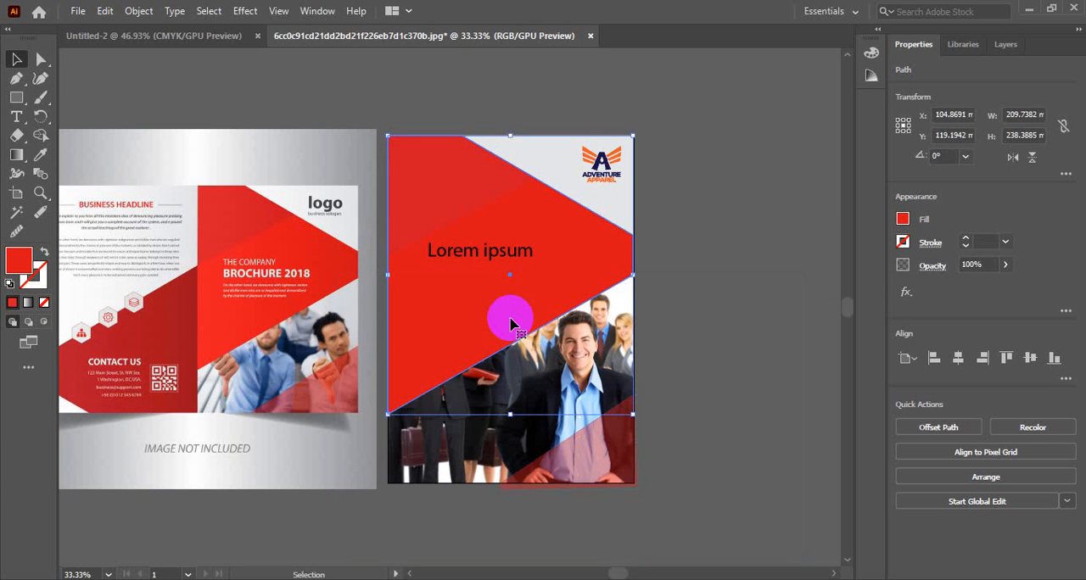
left_click(711, 383)
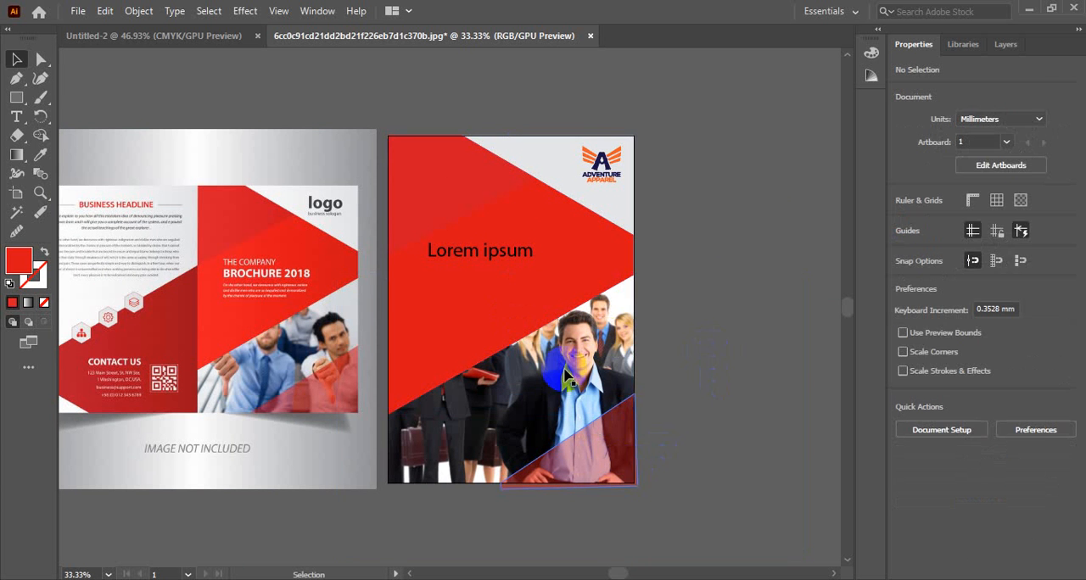
left_click(614, 375)
left_click(616, 379, "ctrl+alt")
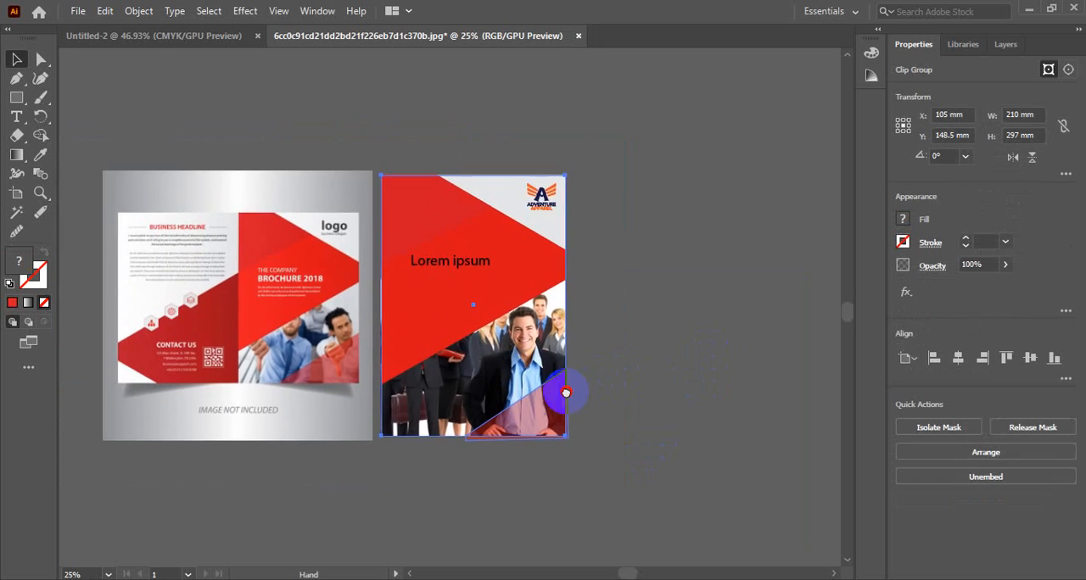
left_click(674, 343)
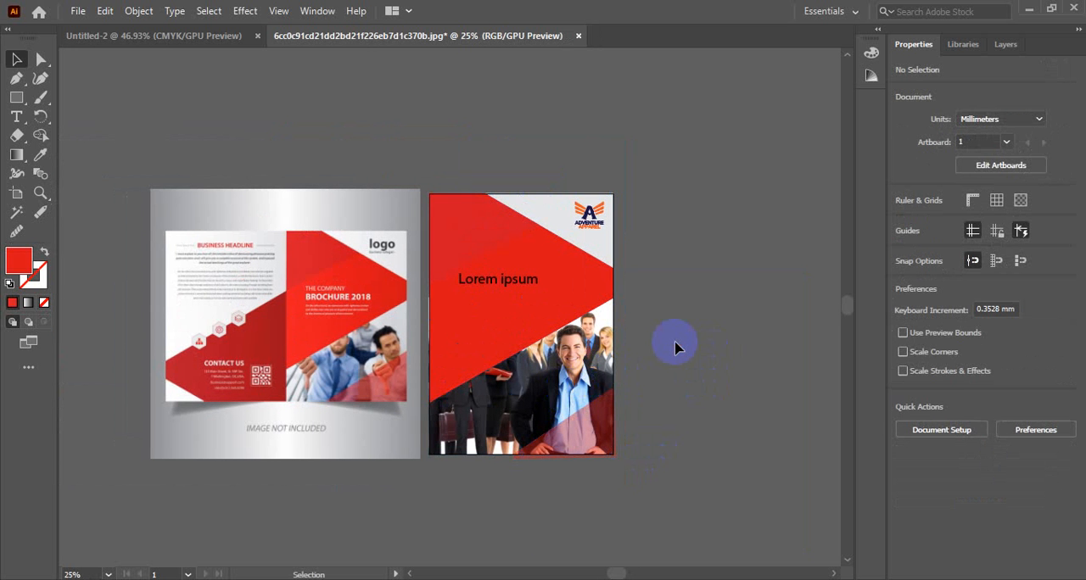
Step: Move the reference image straight down about 5.45 mm so its top edge lines up with the cover page
left_click(329, 370)
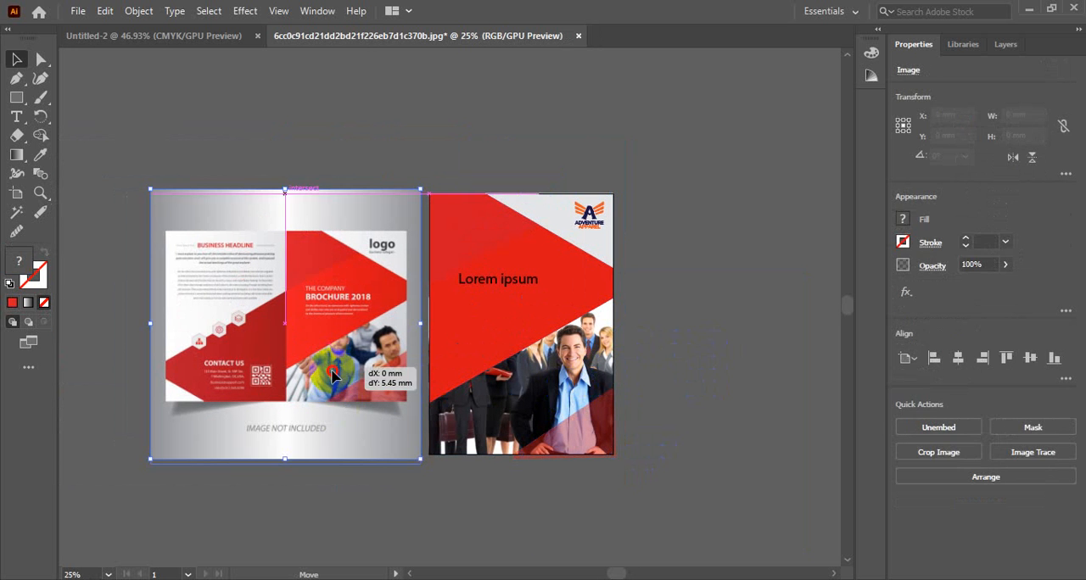
left_click_drag(333, 369, 333, 369)
left_click(675, 221)
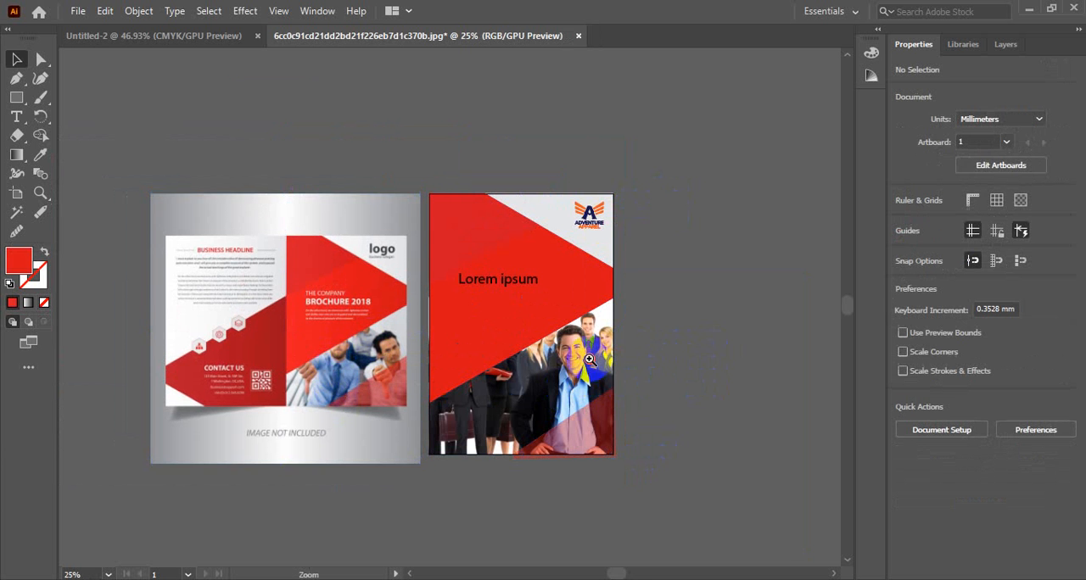
Step: Examine the clip group's mask and photo in the layer stack, briefly hiding and showing the team photo
left_click(591, 357, "ctrl")
left_click(442, 316, "ctrl")
left_click_drag(430, 345, 596, 337)
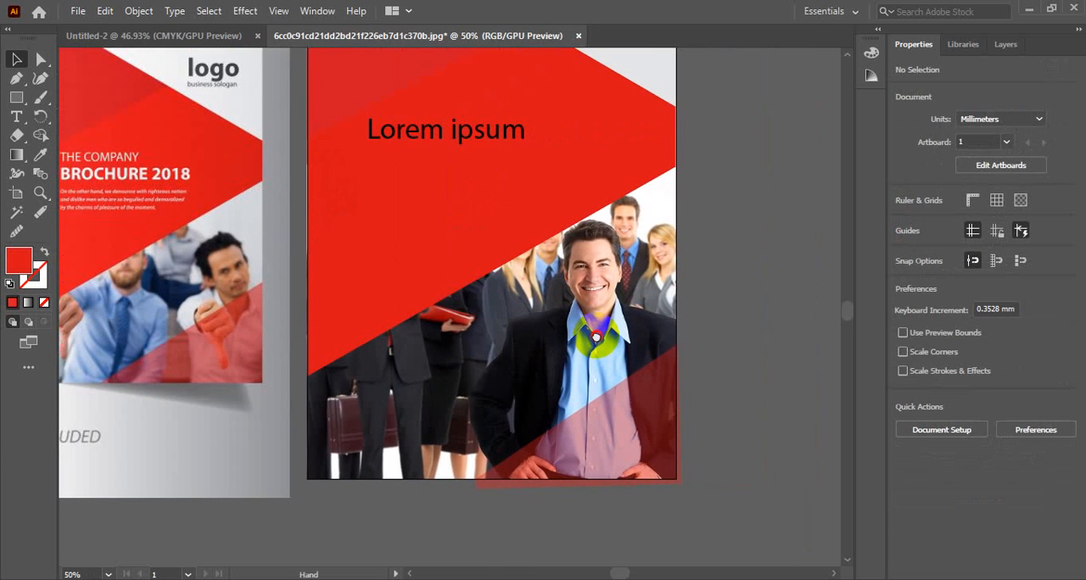
left_click(632, 270)
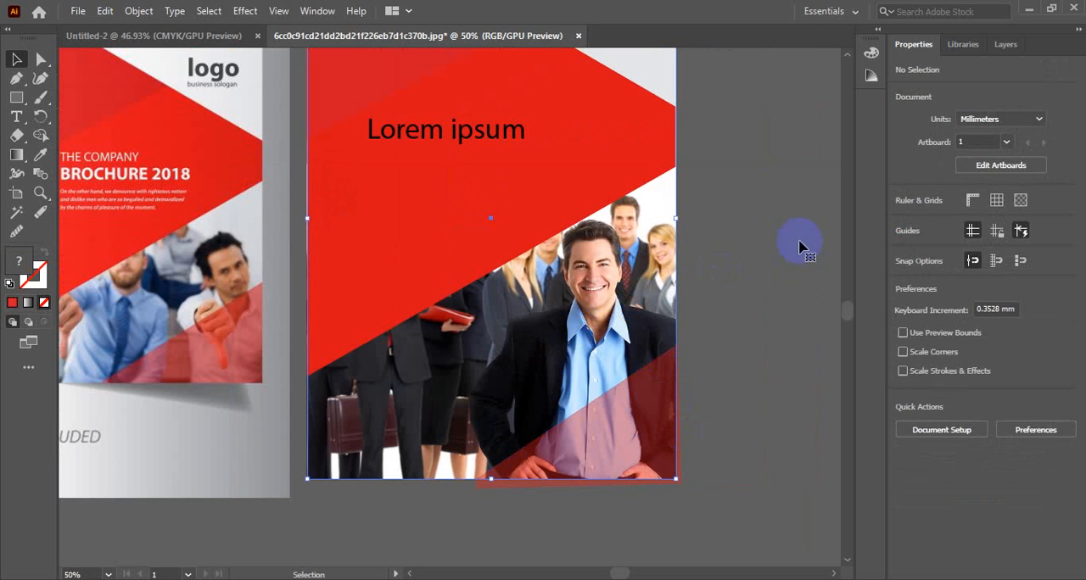
left_click(1005, 44)
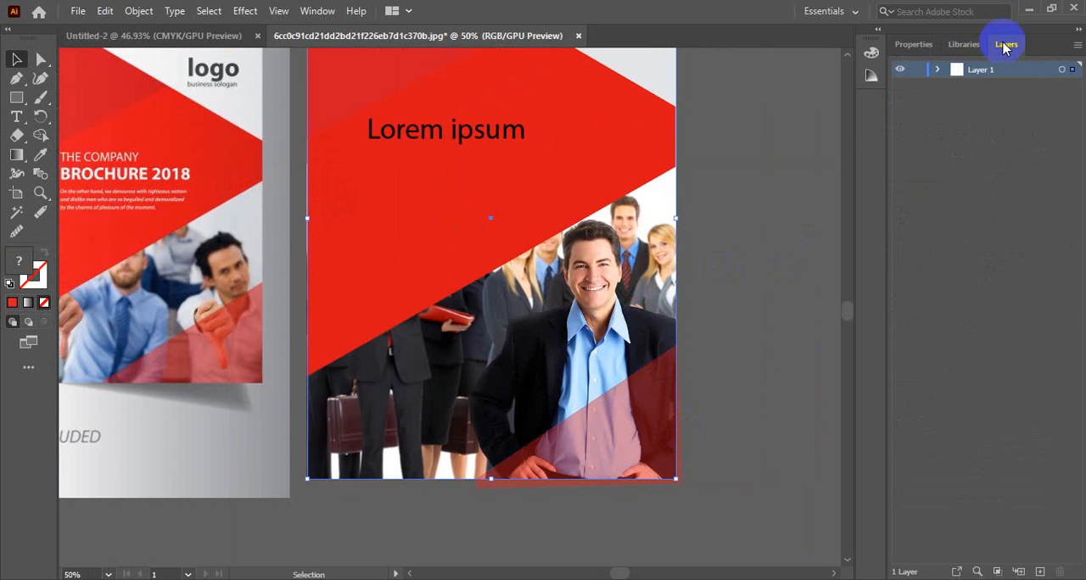
left_click(939, 69)
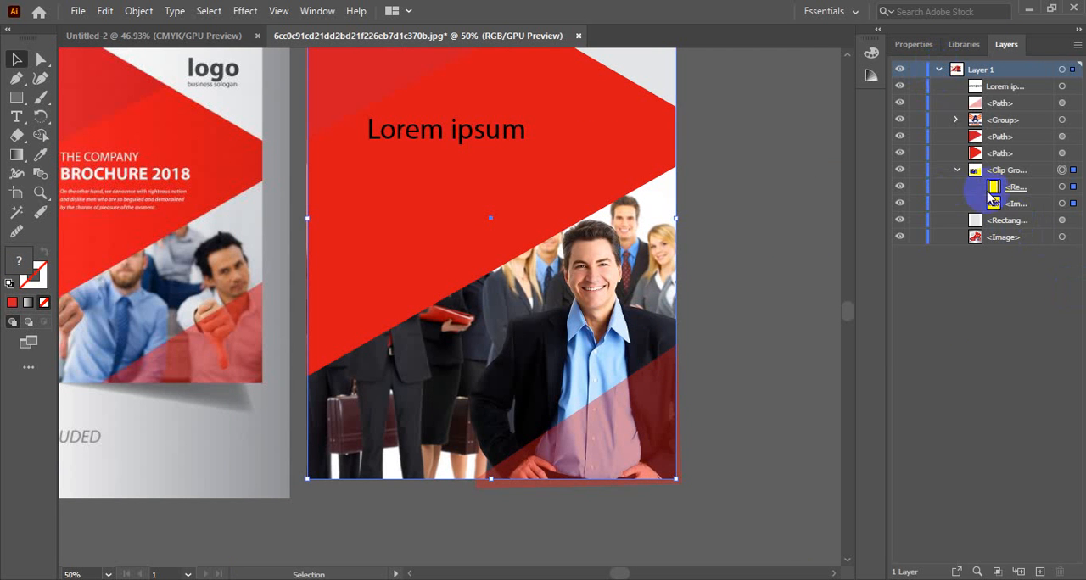
left_click(988, 206)
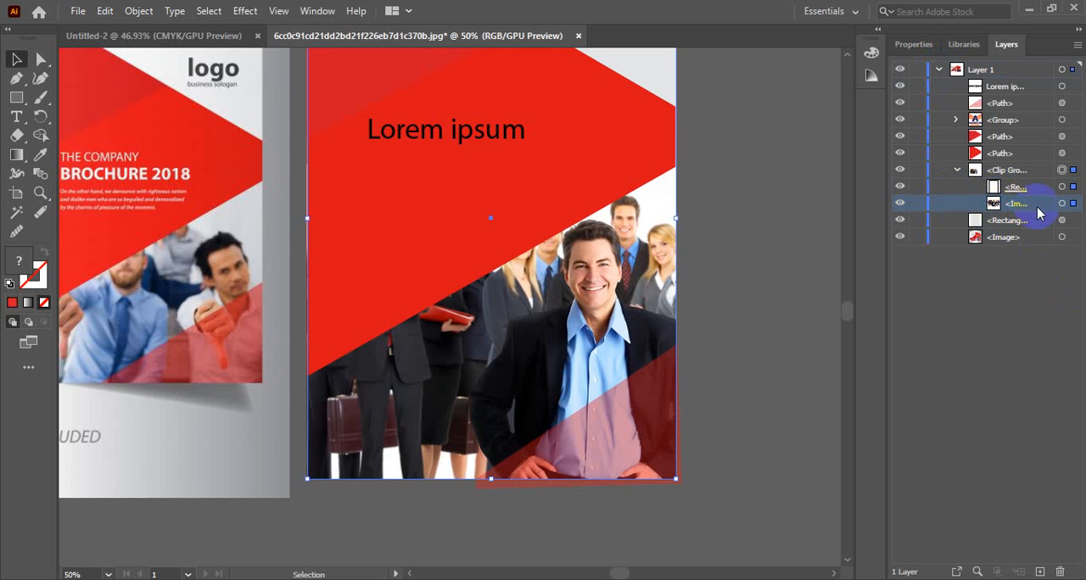
left_click(900, 203)
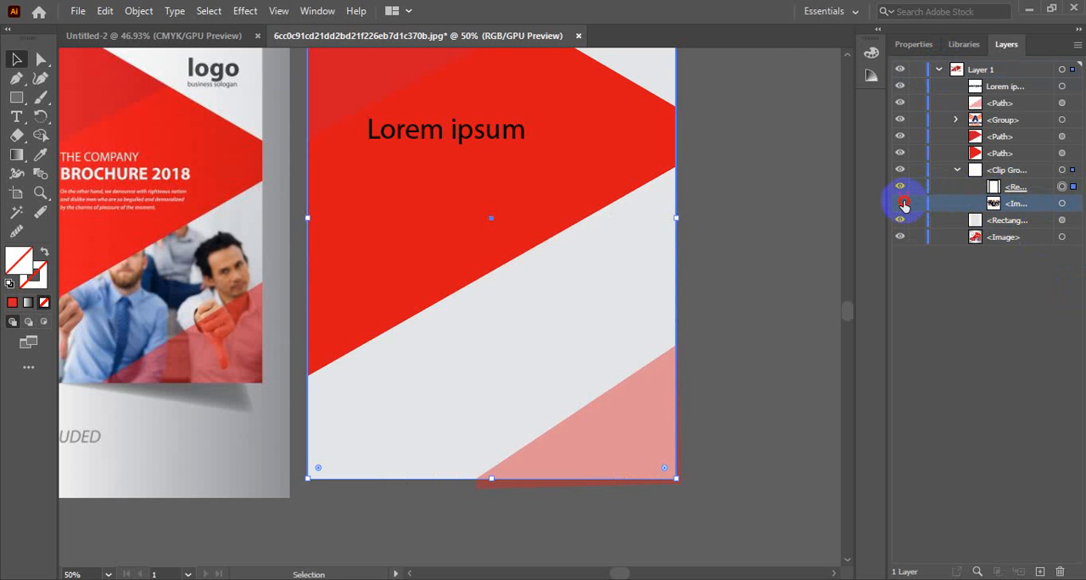
left_click(900, 204)
left_click(912, 187)
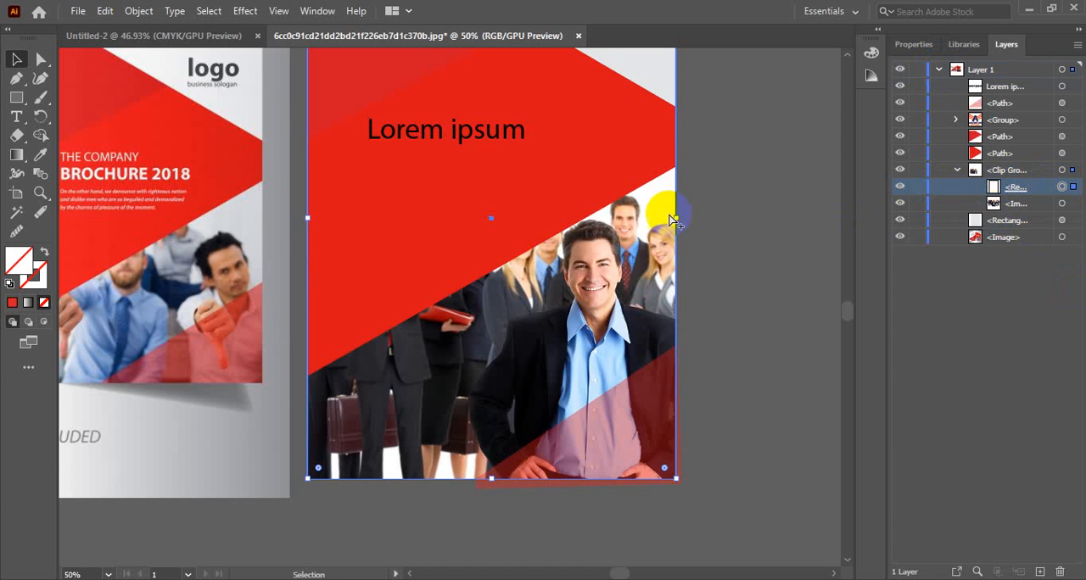
Step: Select the light grey background rectangle and toggle its visibility off and on to check what it covers
key("ctrl+minus")
left_click_drag(422, 279, 643, 235)
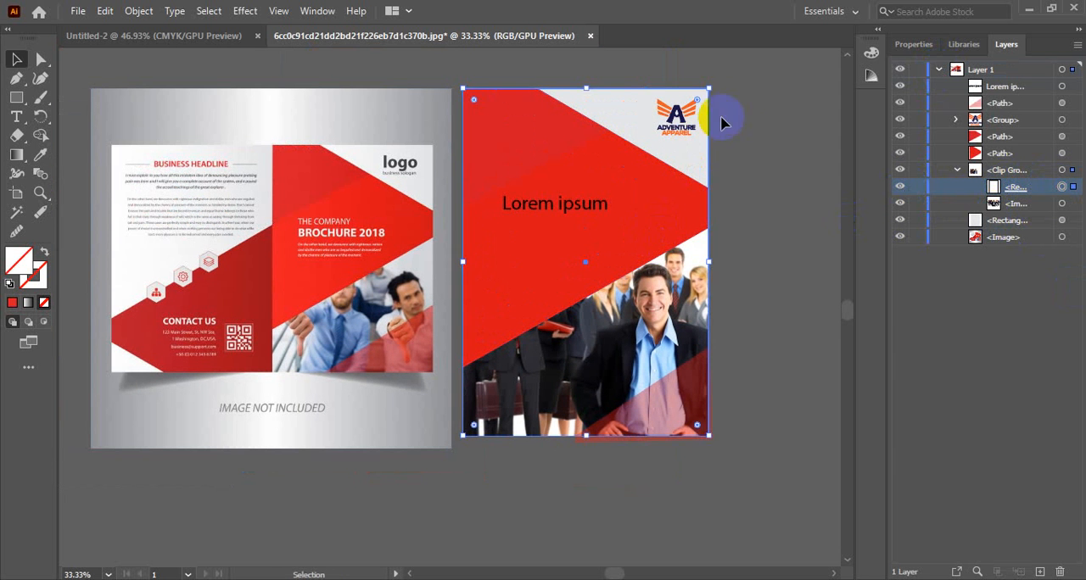
left_click(697, 159)
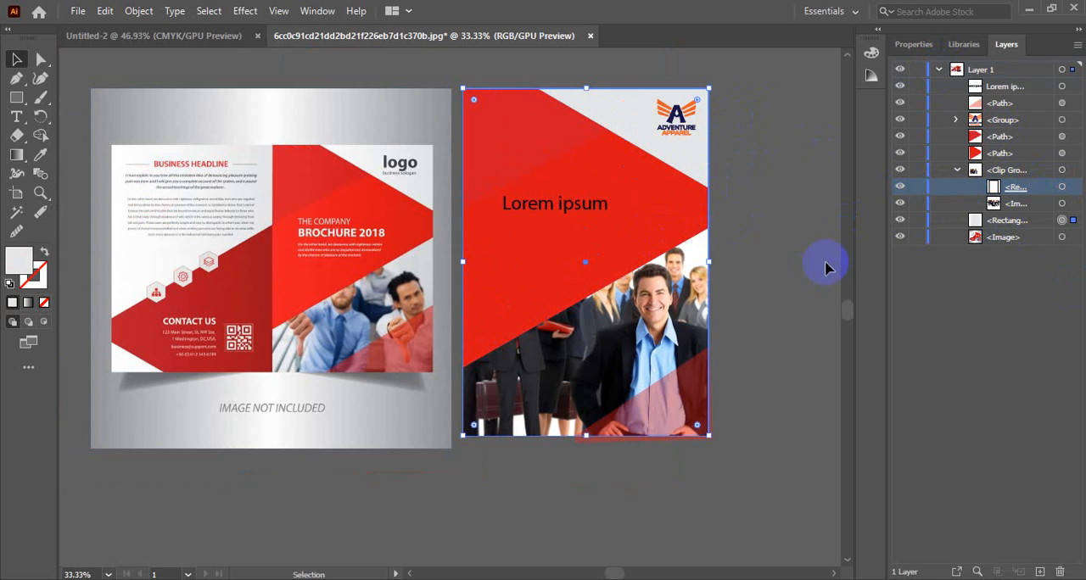
left_click(902, 223)
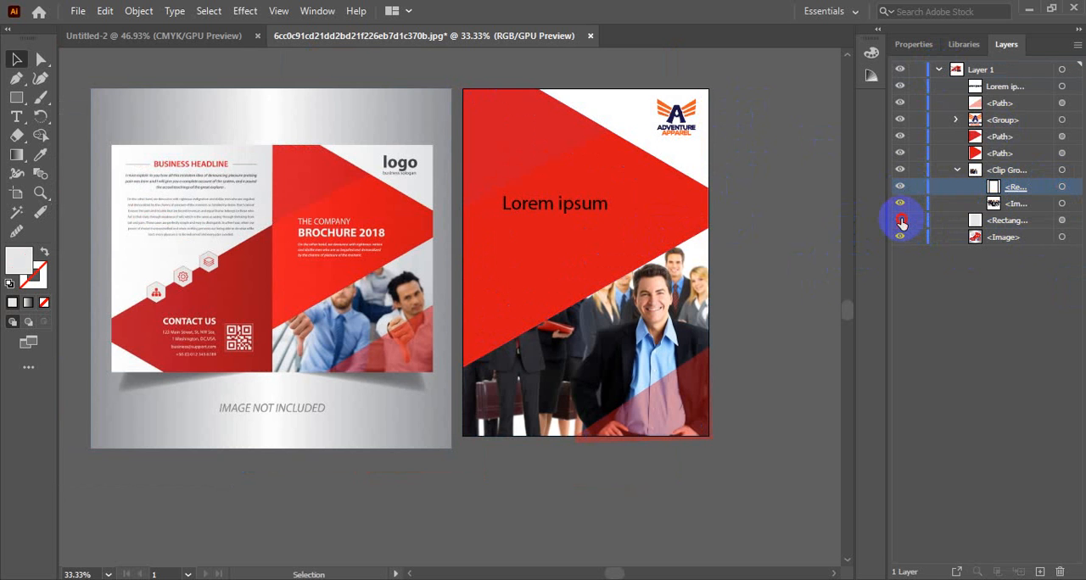
left_click(901, 223)
left_click(902, 223)
left_click(902, 223)
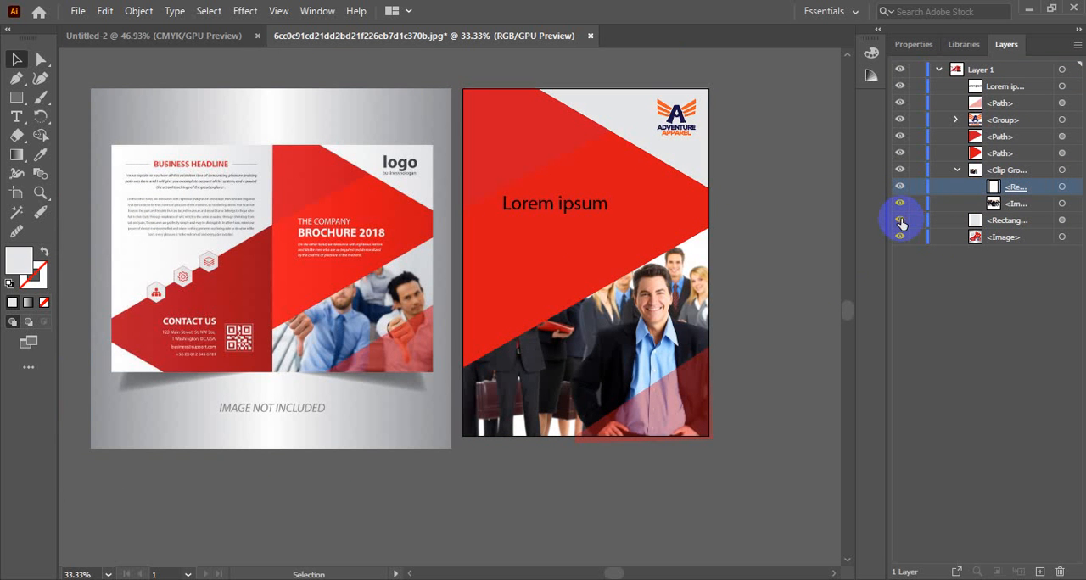
left_click(1029, 214)
left_click(1029, 204)
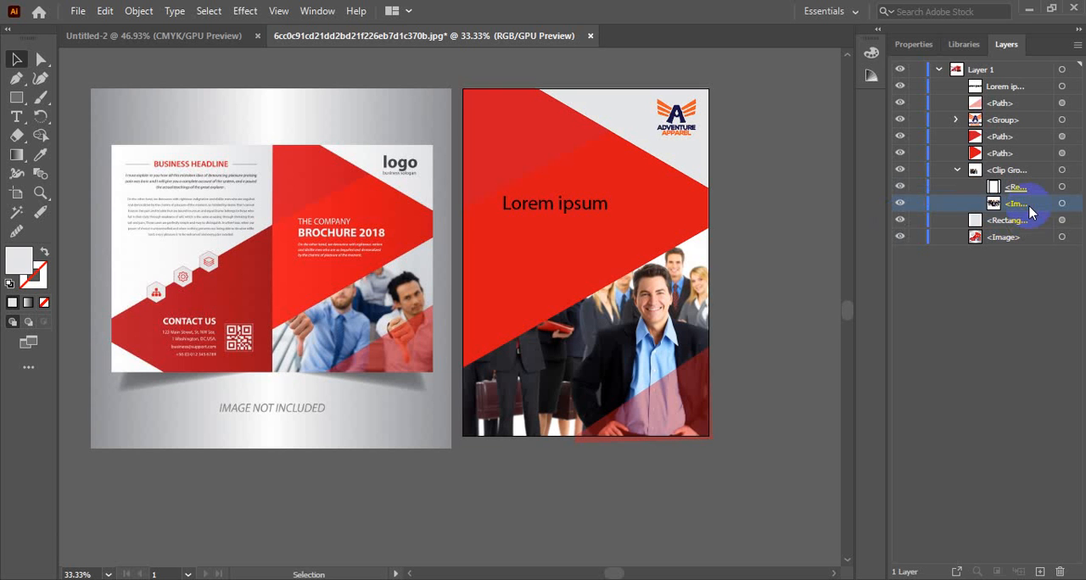
left_click(572, 274)
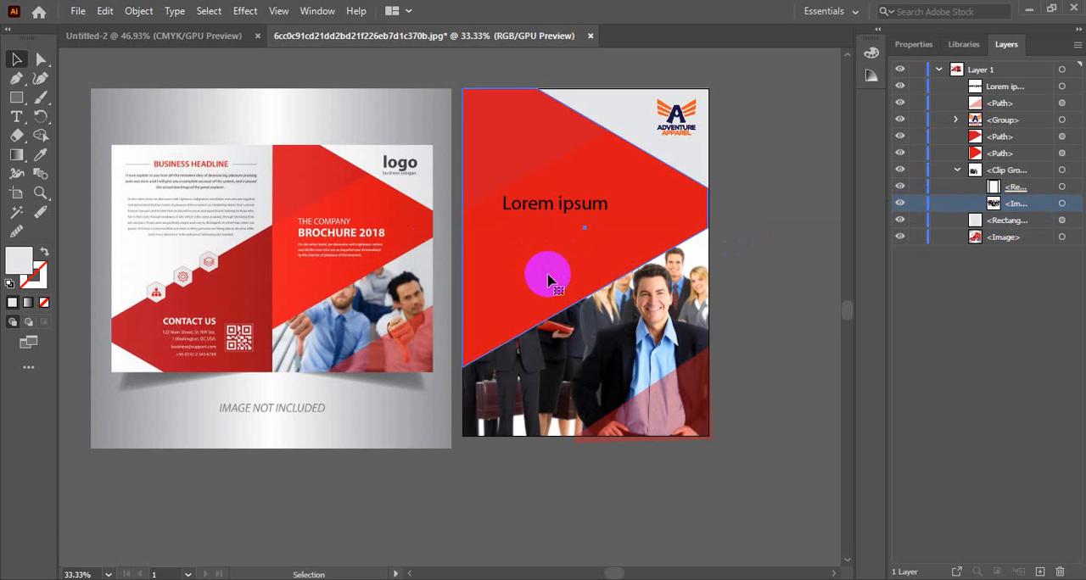
left_click(804, 306)
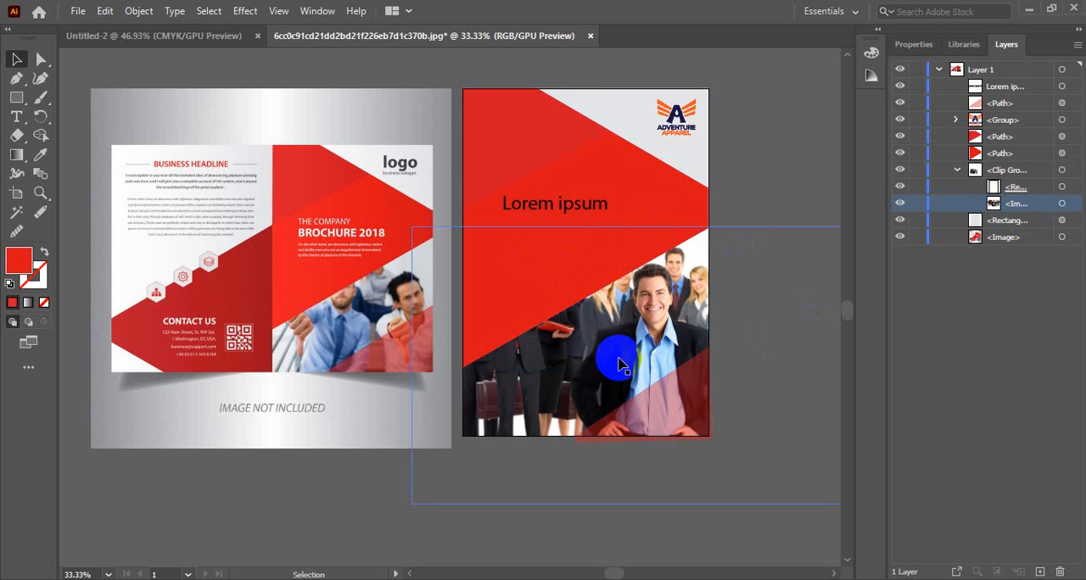
Step: Raise the opacity of the red triangle in the cover's lower-right corner to 100%
left_click(689, 413)
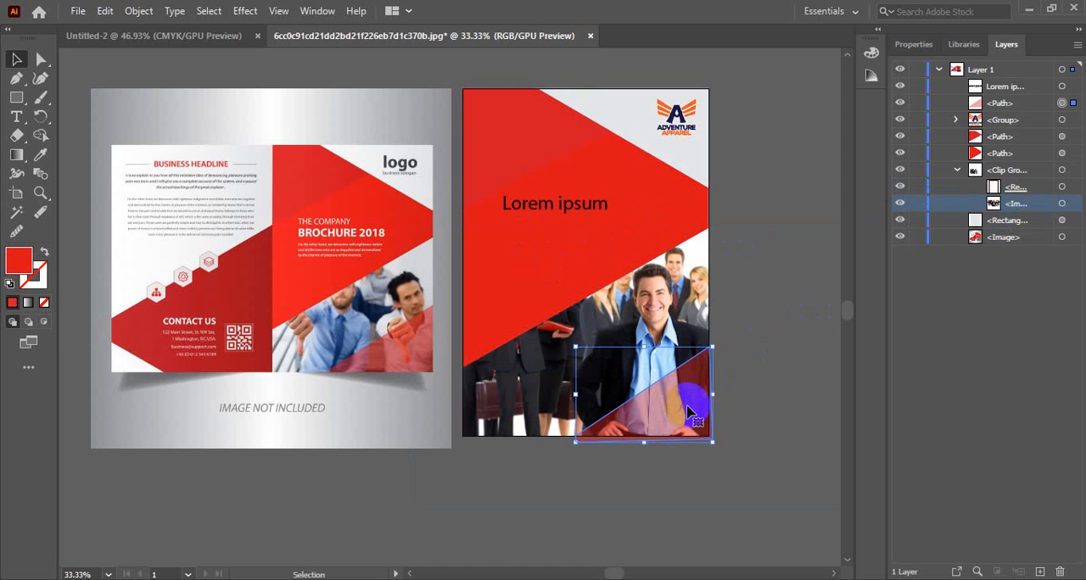
left_click(911, 43)
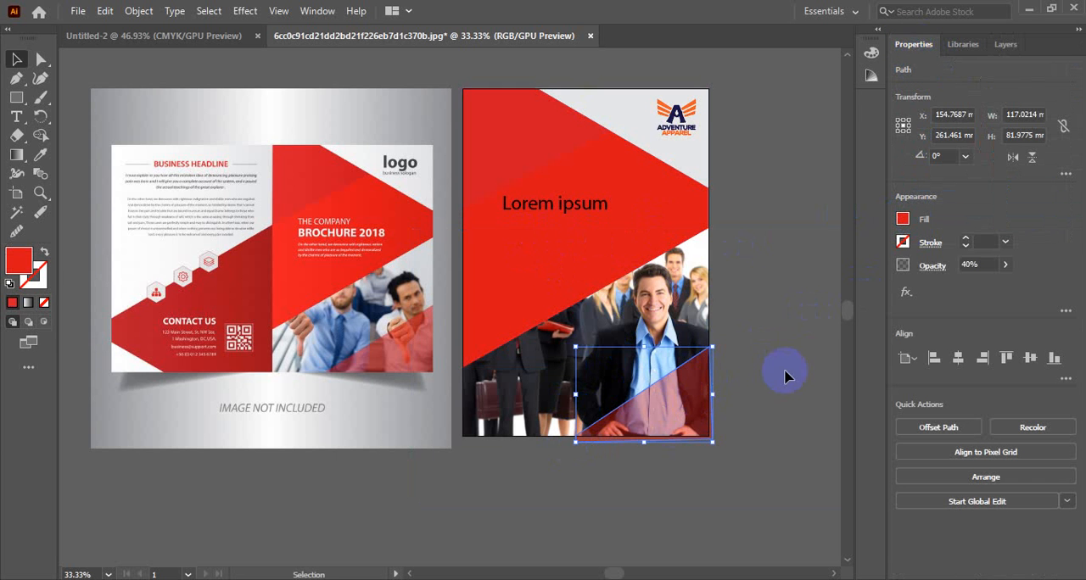
left_click(1006, 265)
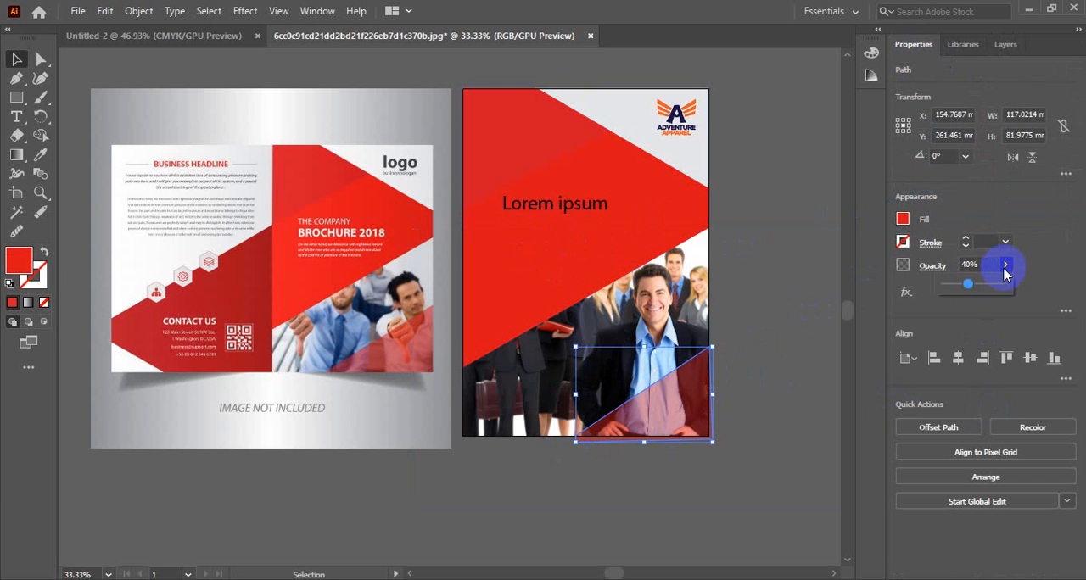
left_click_drag(968, 285, 1033, 288)
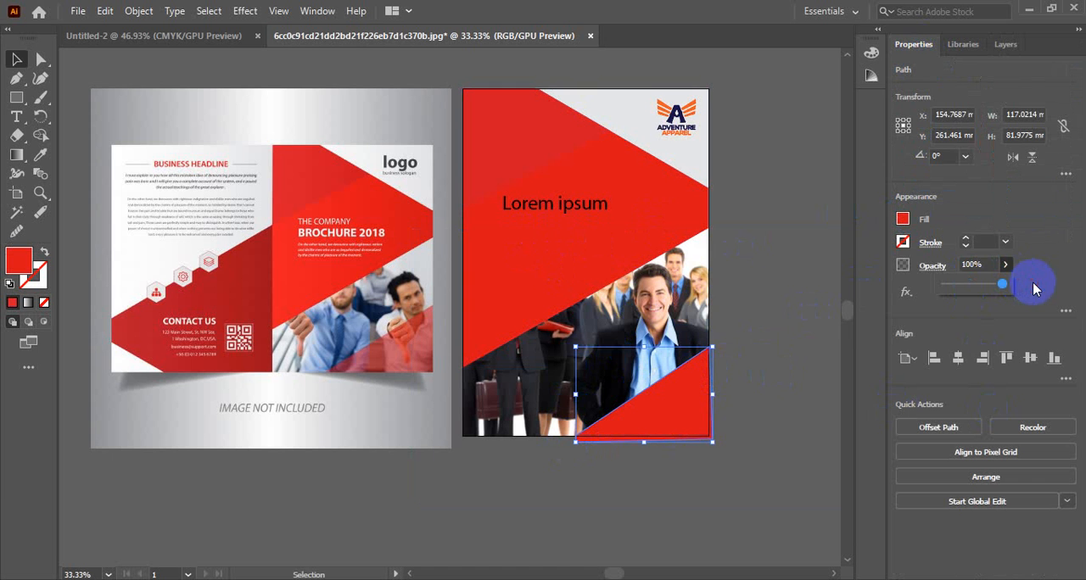
Step: Set the opacity of the red triangle in the cover's lower-right corner to 40%
left_click(972, 264)
left_click_drag(980, 264, 944, 265)
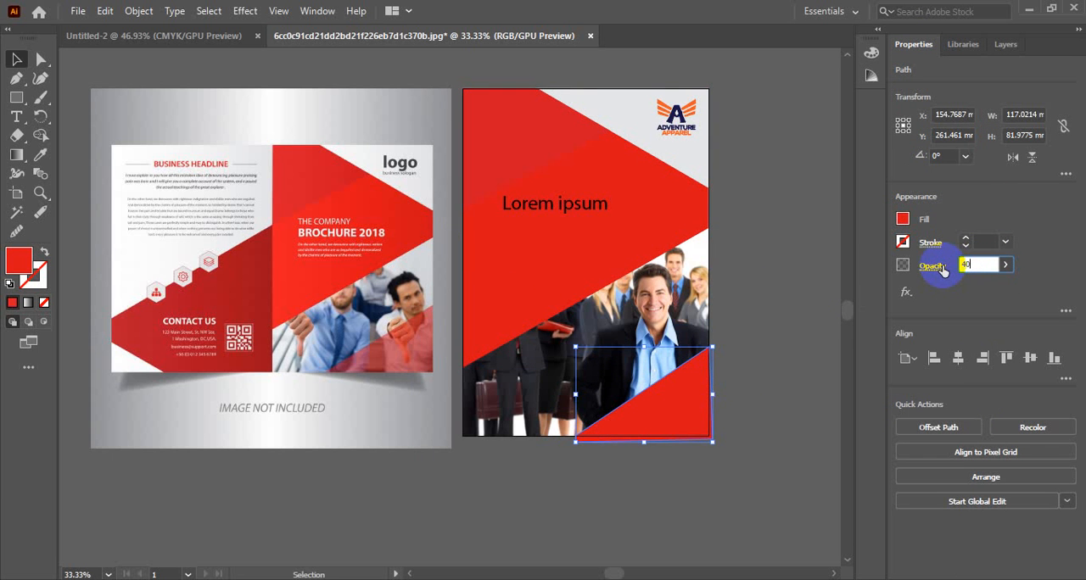
key("Return")
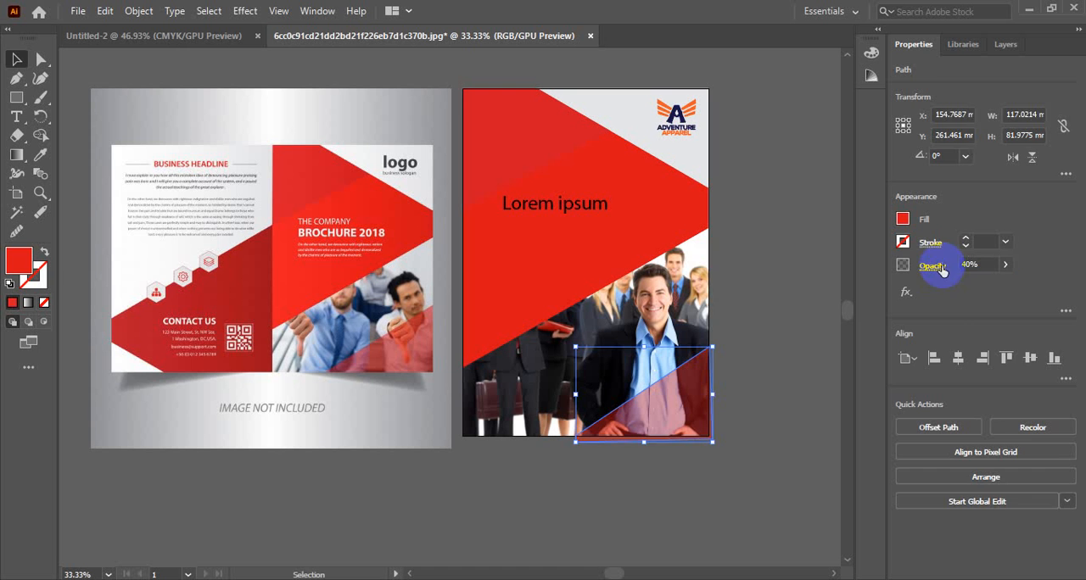
left_click(772, 378)
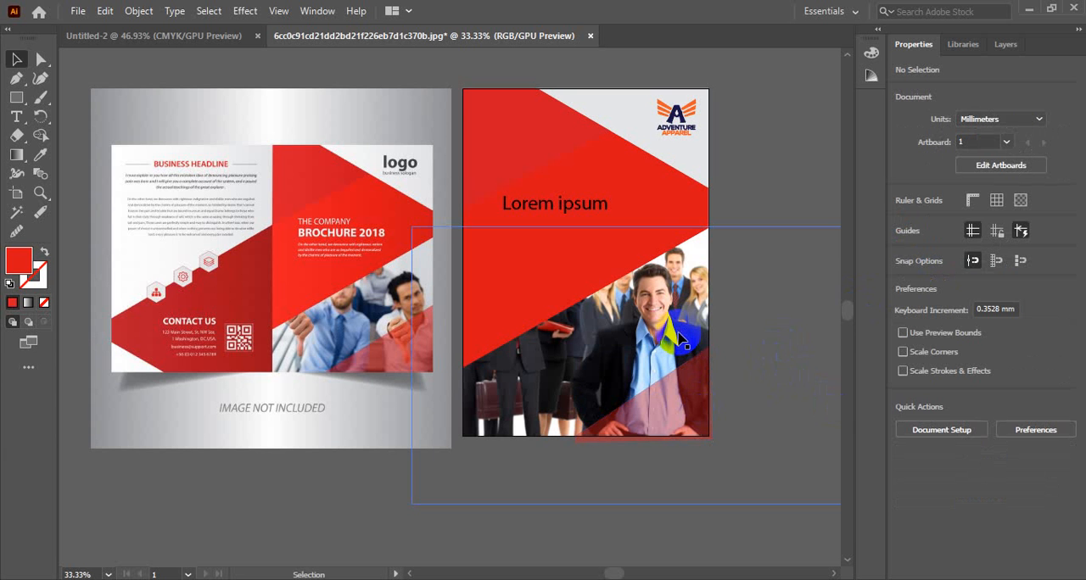
left_click(641, 341, "ctrl")
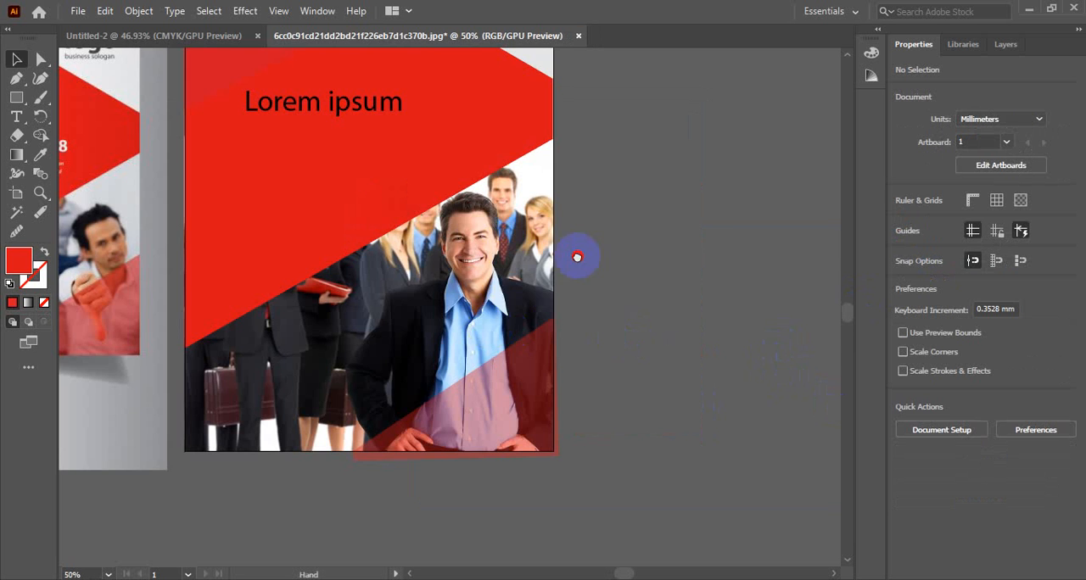
left_click_drag(577, 256, 750, 317)
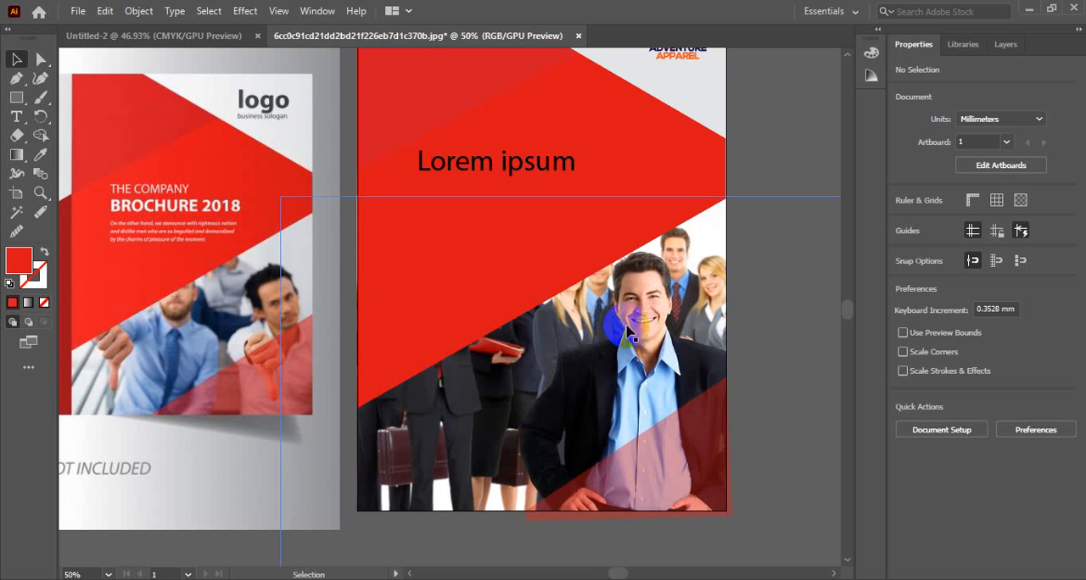
scroll(568, 307, "up", 4)
scroll(569, 308, "down", 3)
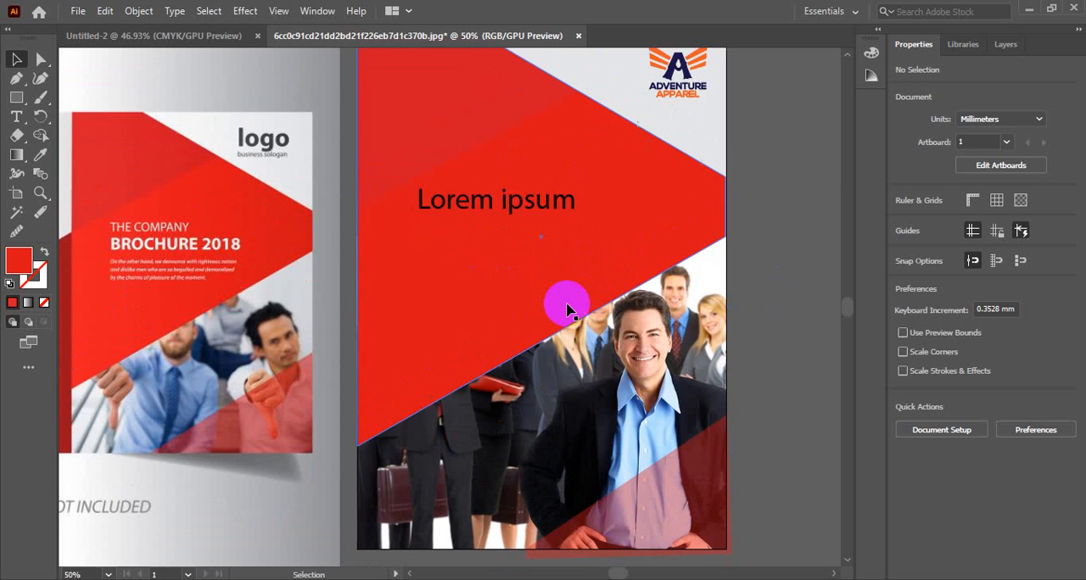
left_click(514, 194)
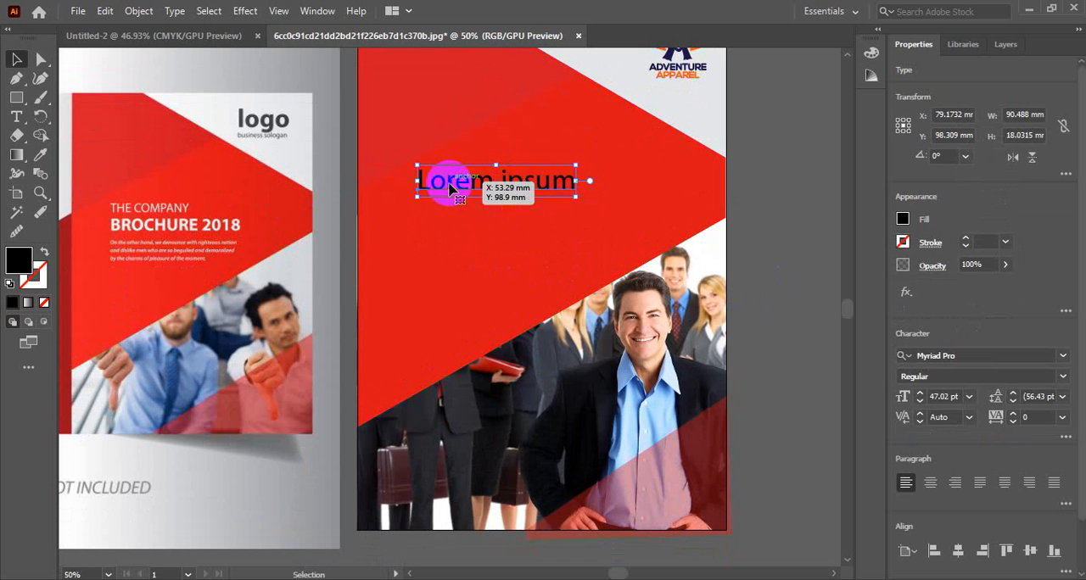
double_click(417, 184)
left_click_drag(417, 183, 625, 320)
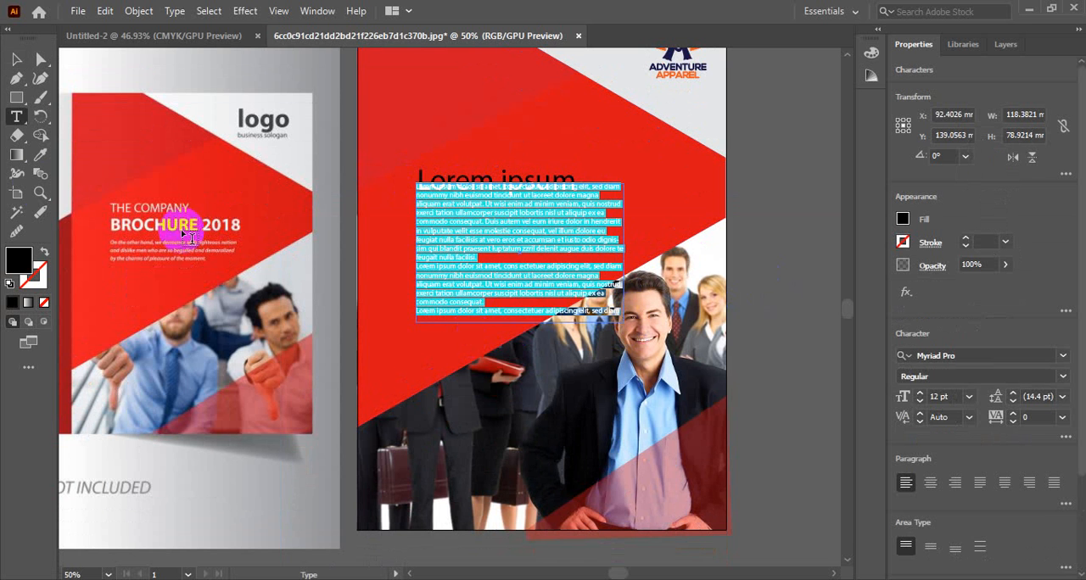
left_click(17, 59)
key("Delete")
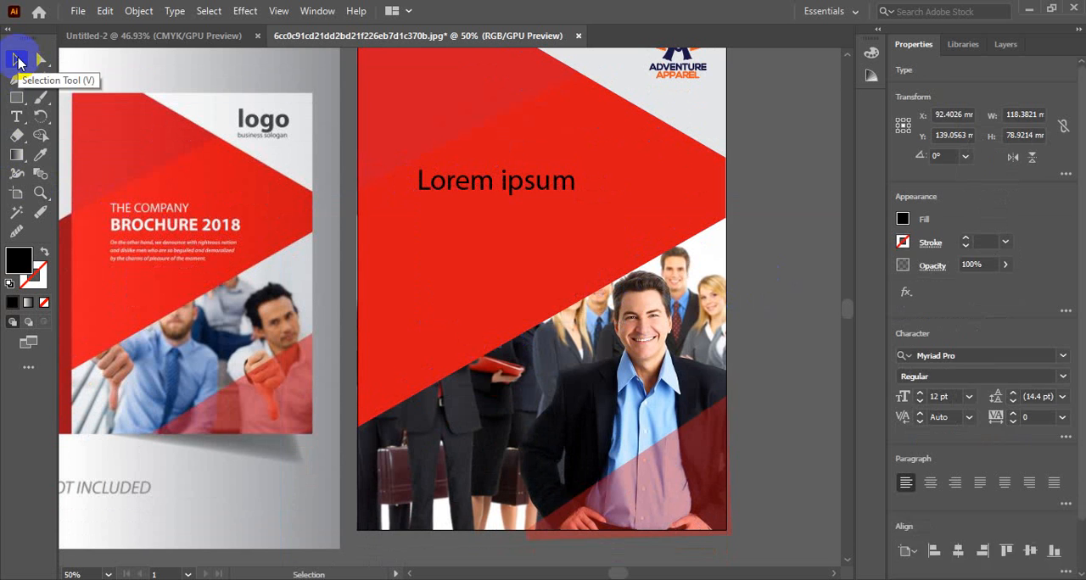
Step: Replace the "Lorem ipsum" placeholder on the red shape with the text "THE COMPANY"
left_click(454, 185)
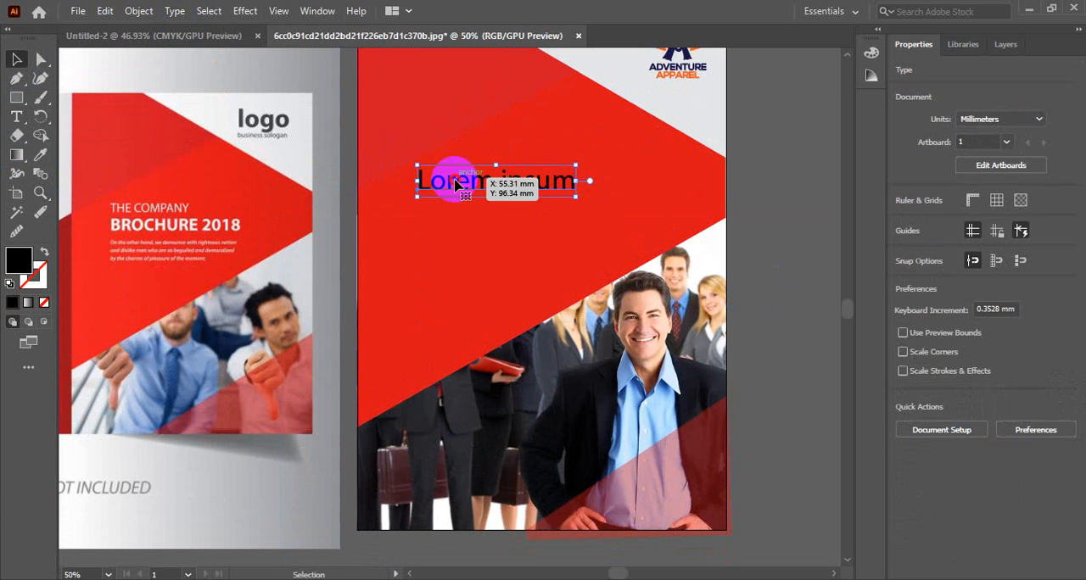
triple_click(441, 183)
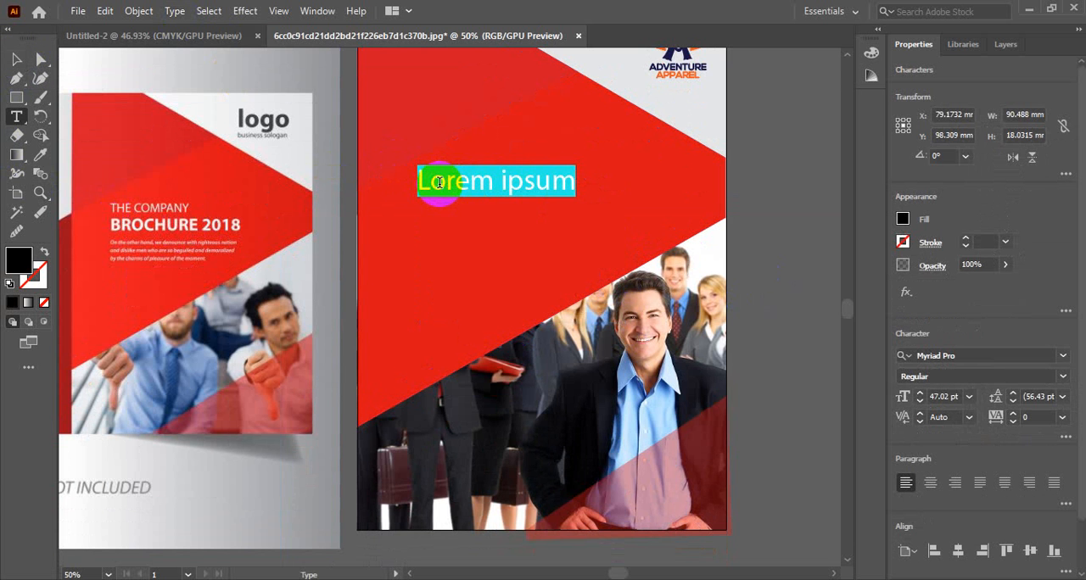
type("T")
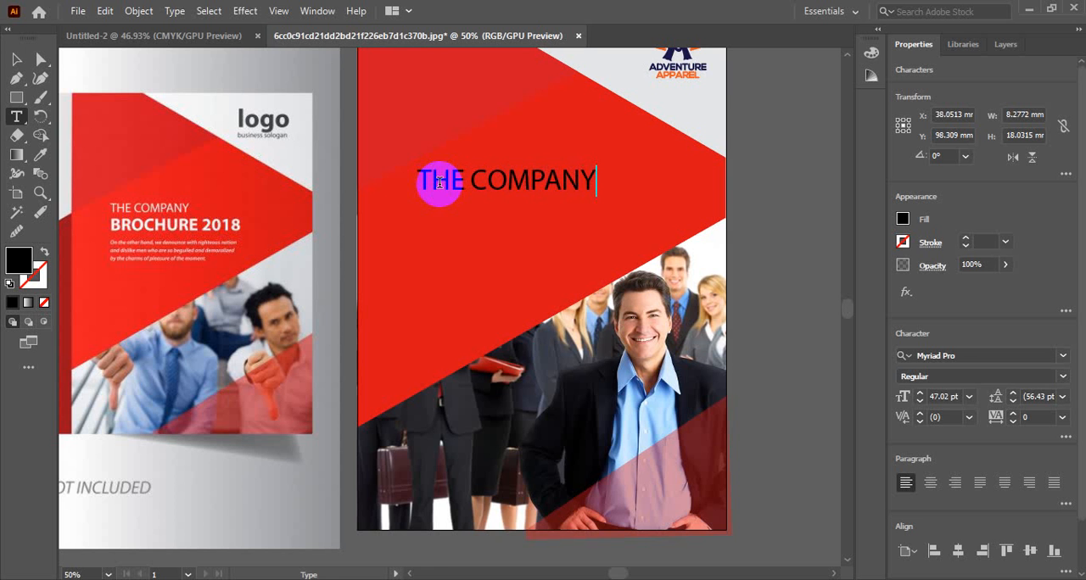
type("HE COMPANY")
Step: Reduce the font size of the "THE COMPANY" line to 27 pt
triple_click(440, 190)
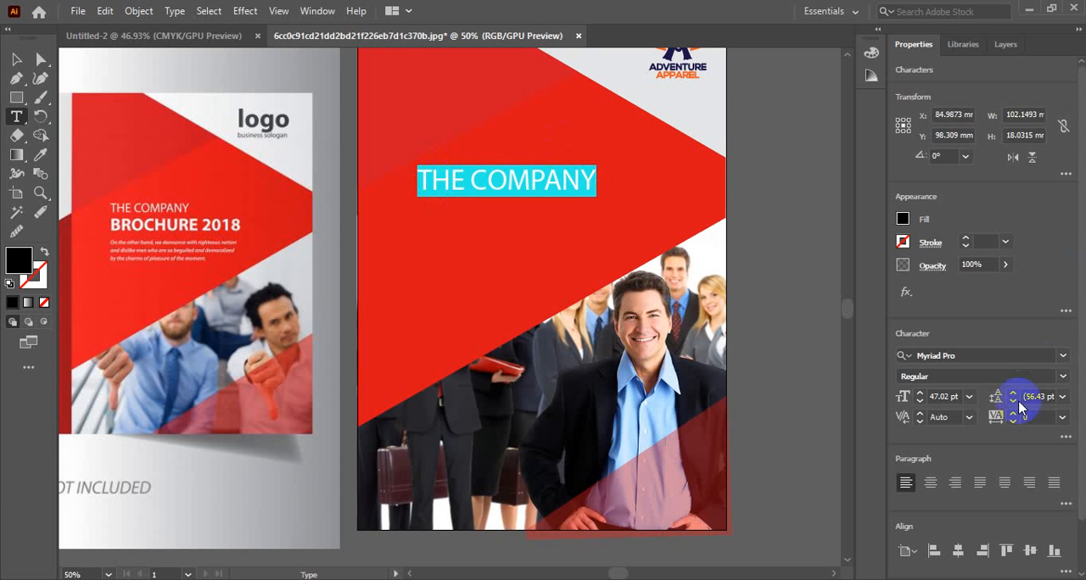
left_click(943, 399)
scroll(943, 399, "down", 17)
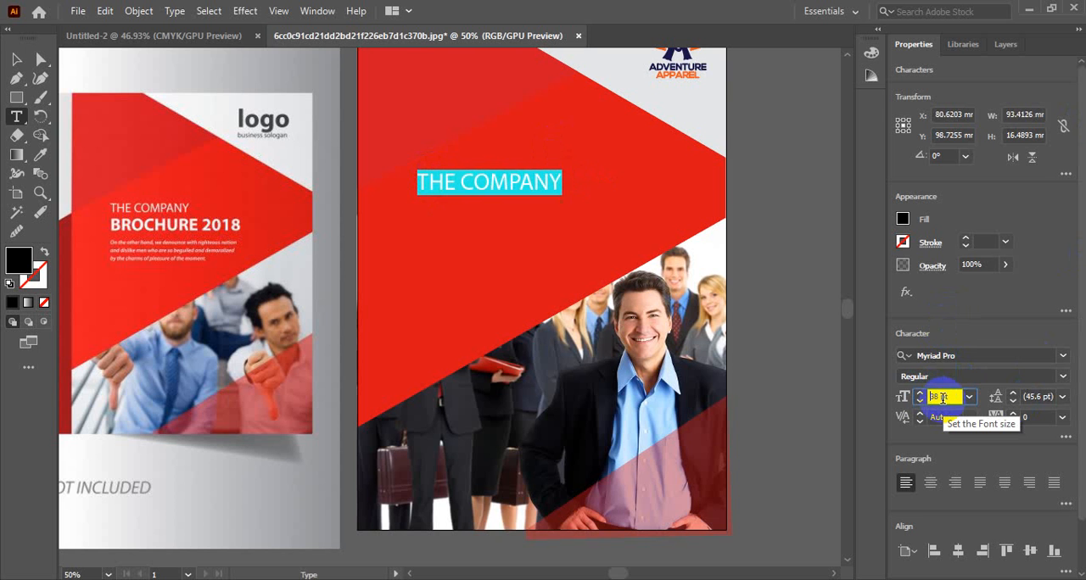
scroll(942, 399, "down", 3)
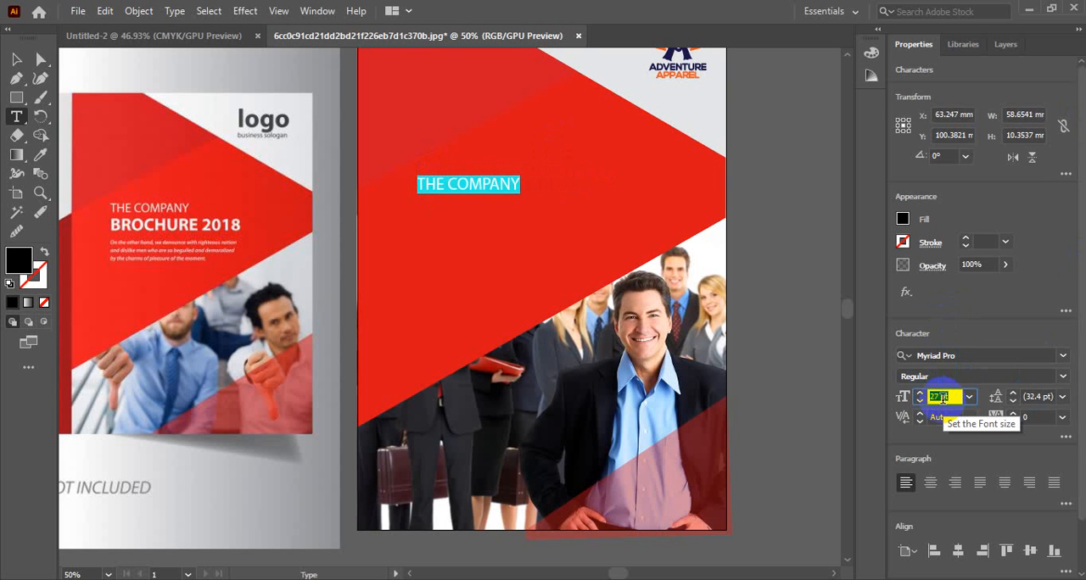
scroll(940, 398, "up", 1)
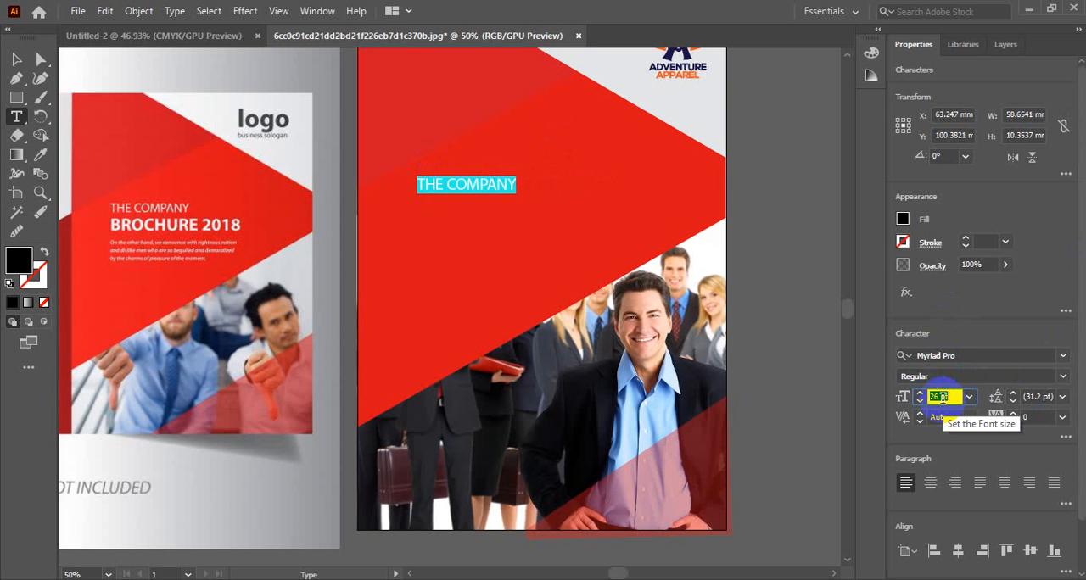
scroll(940, 399, "down", 1)
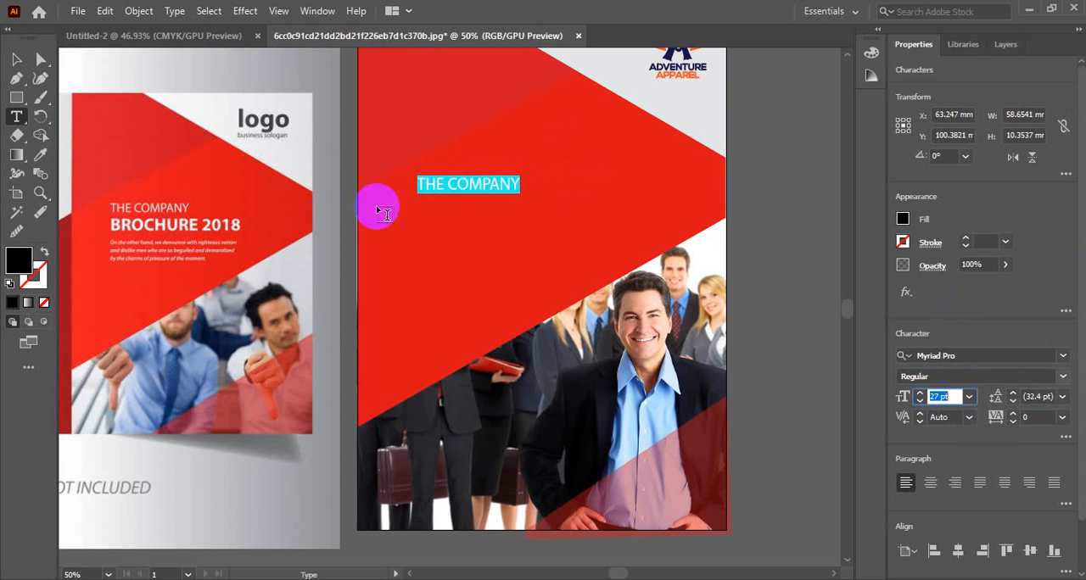
Step: Duplicate the "THE COMPANY" line about 16 mm straight below the original
left_click(16, 59)
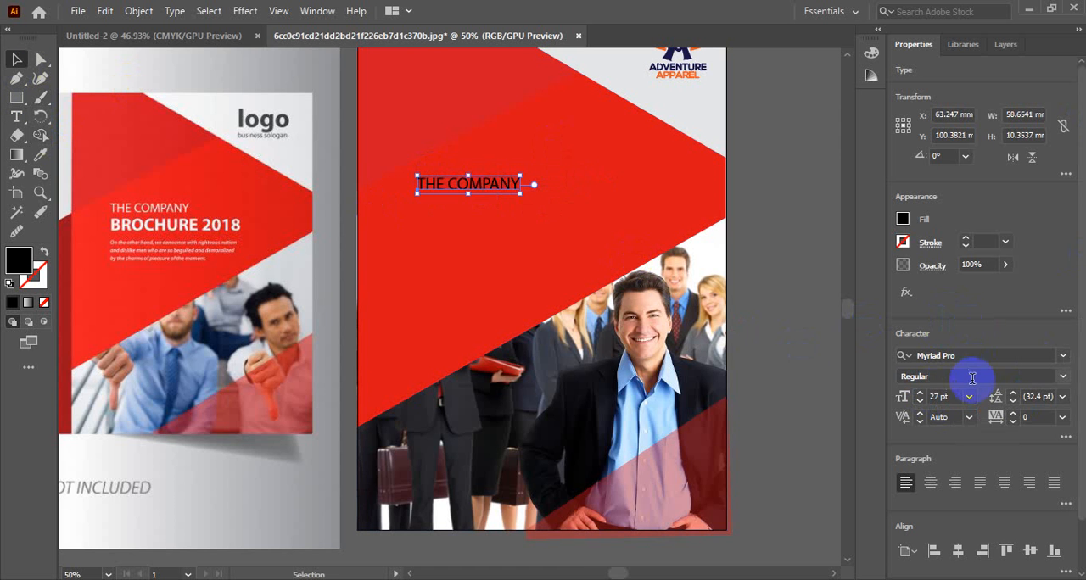
left_click_drag(499, 187, 499, 219)
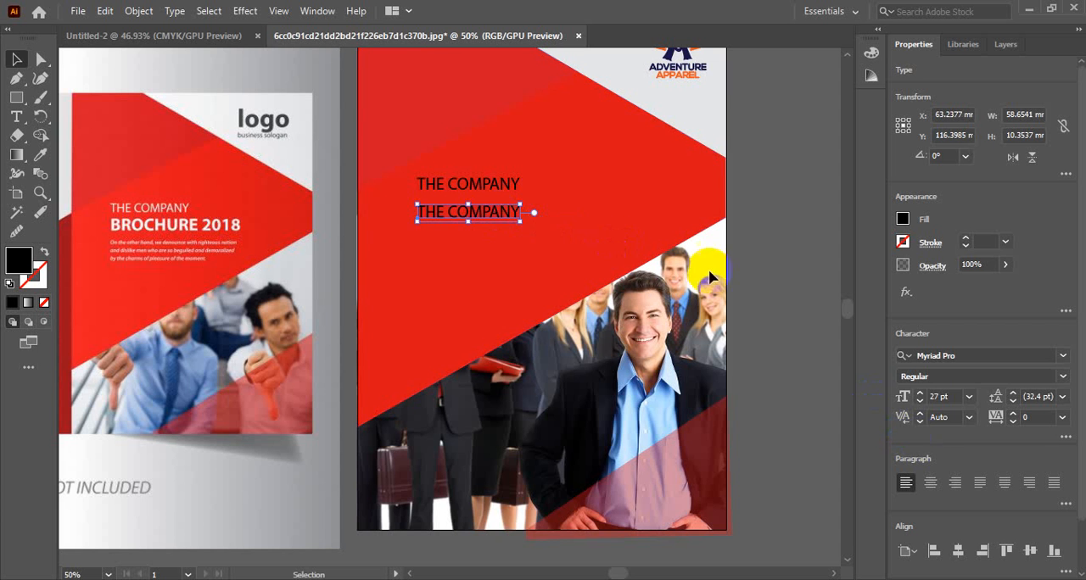
double_click(475, 212)
left_click_drag(416, 211, 584, 217)
left_click(15, 60)
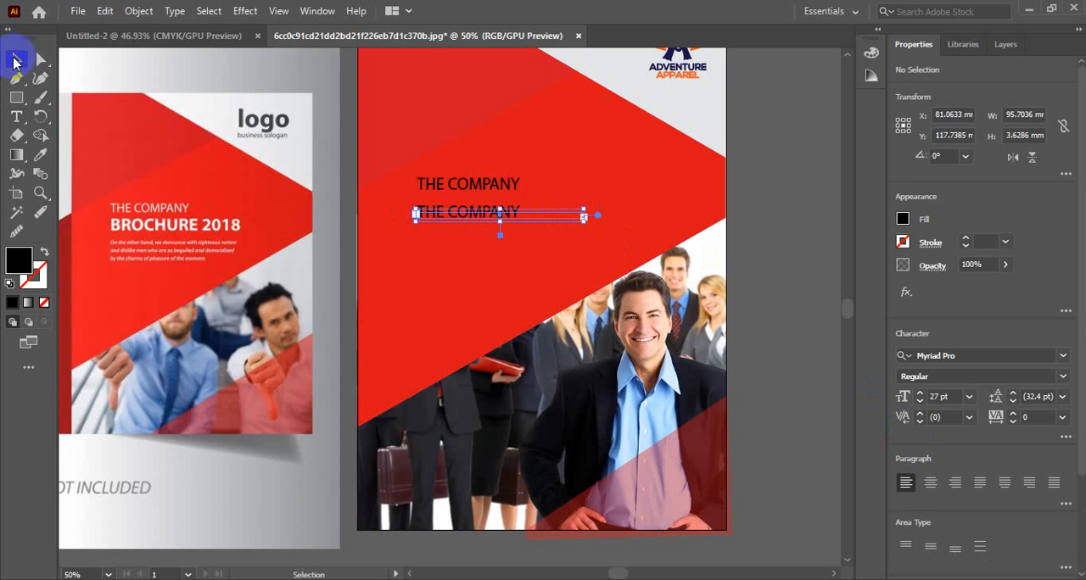
left_click(170, 109)
Step: Replace the text of the lower "THE COMPANY" copy with "BROCHURE 2020"
left_click_drag(514, 222, 492, 219)
double_click(489, 218)
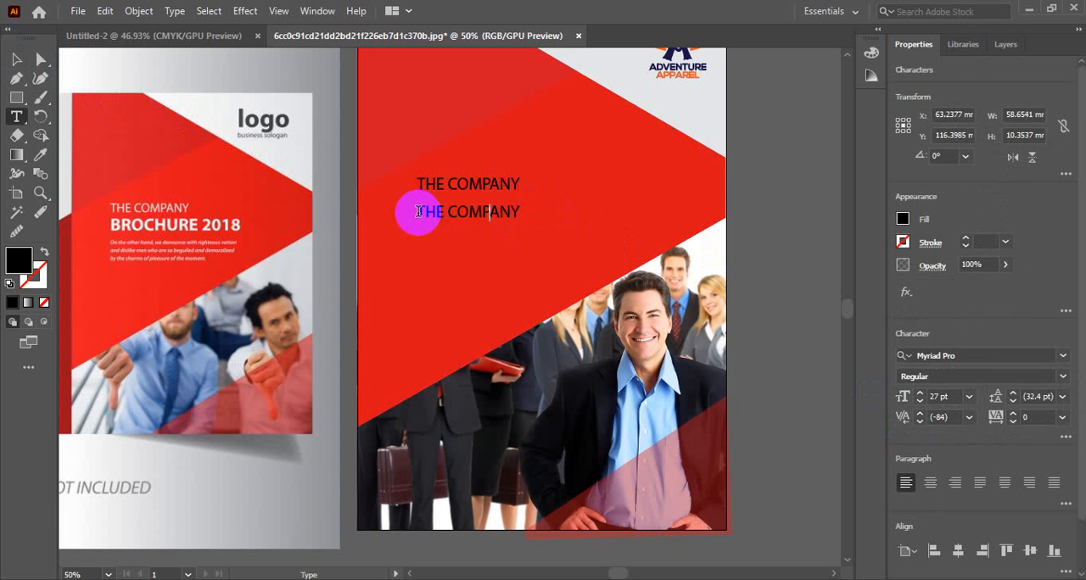
left_click_drag(417, 213, 558, 215)
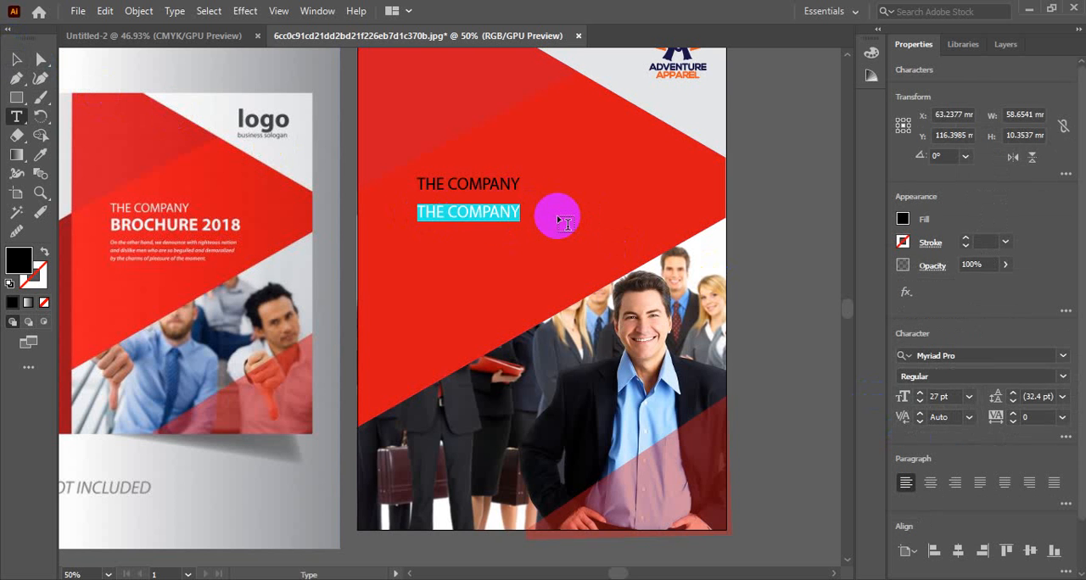
type("BROCHURE 2020")
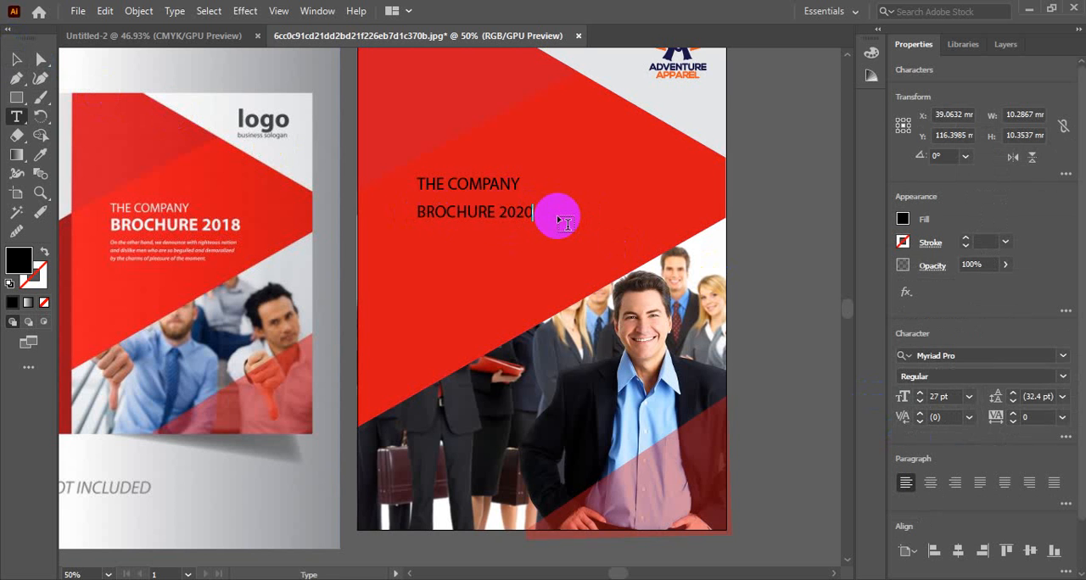
Step: Format the whole "BROCHURE 2020" line as Myriad Pro Bold at 36 pt
key("ctrl+a")
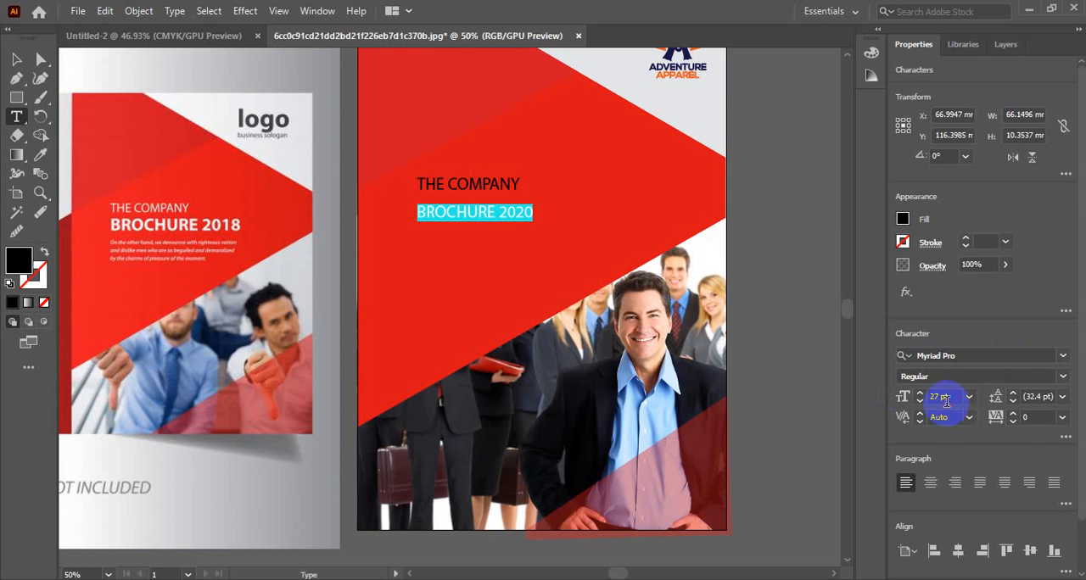
scroll(947, 402, "up", 4)
scroll(947, 400, "up", 4)
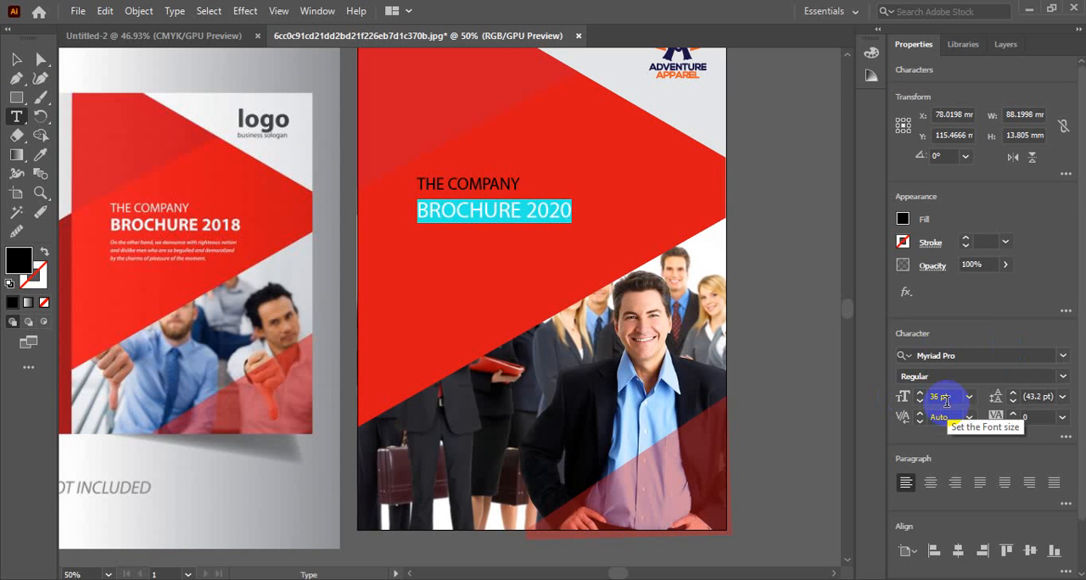
left_click(1042, 375)
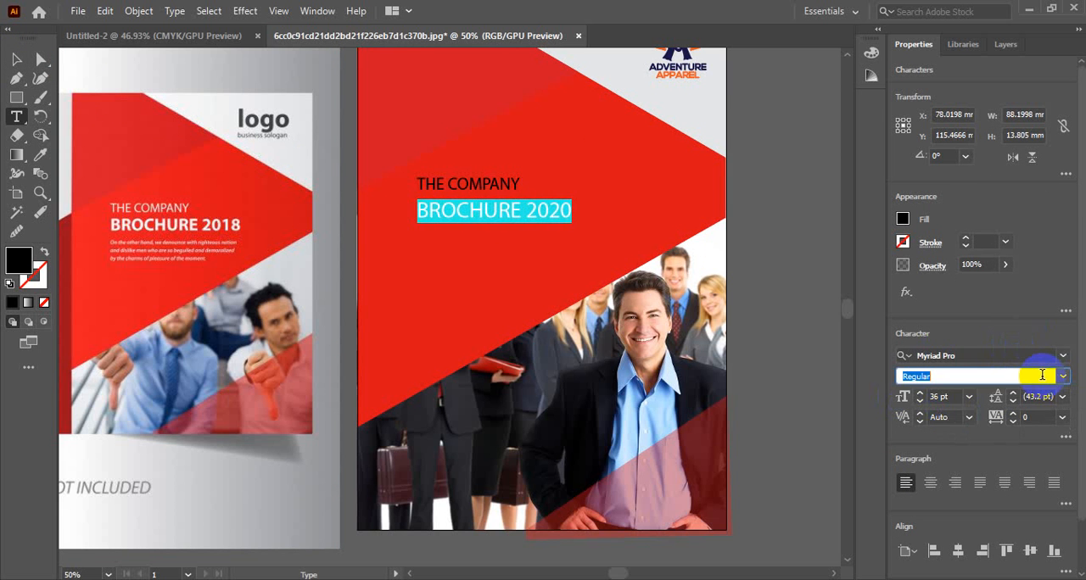
left_click(1061, 376)
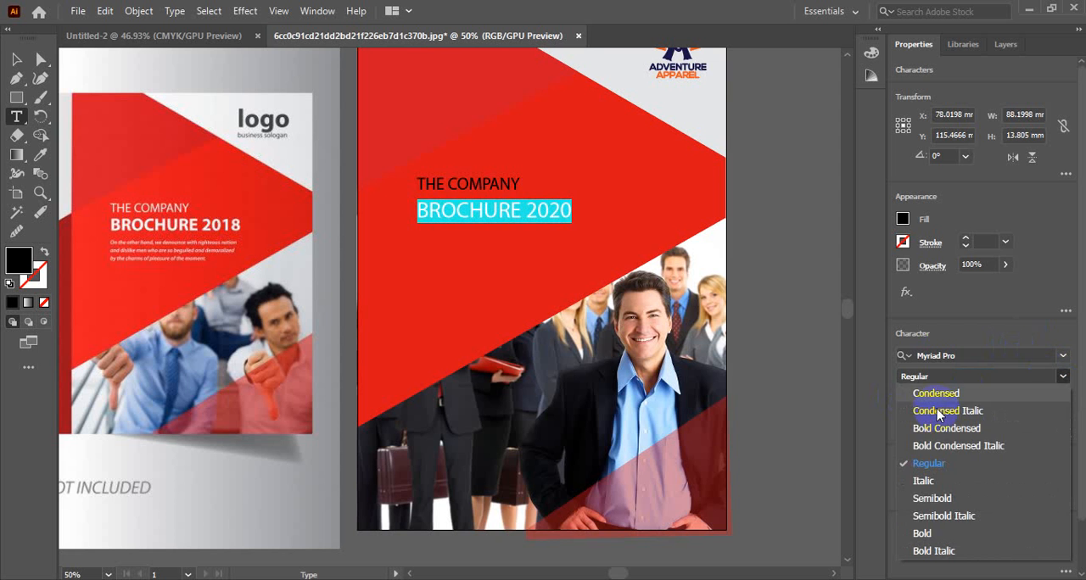
left_click(921, 533)
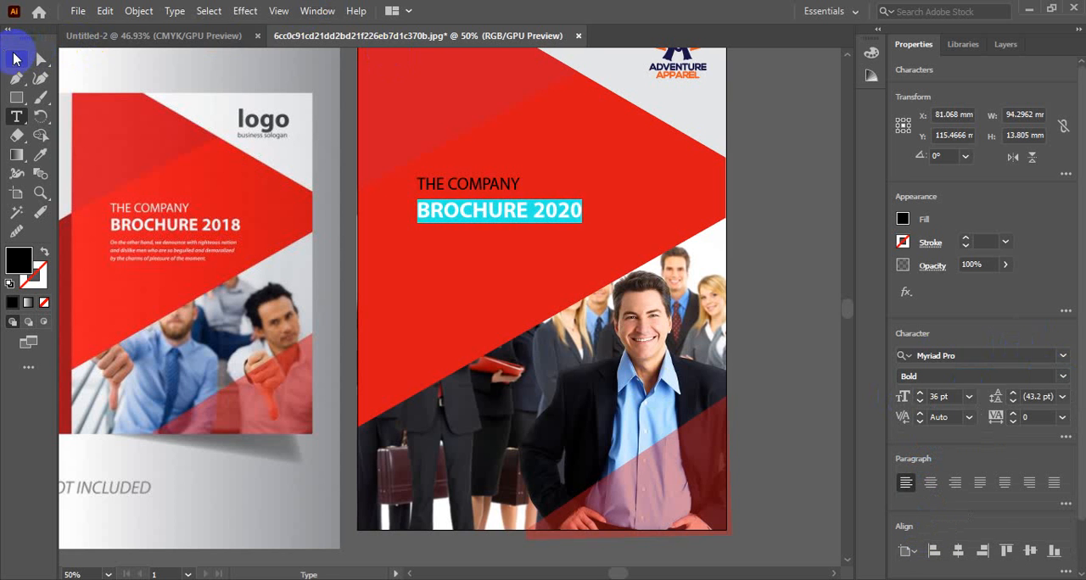
left_click(11, 61)
Step: Draw a body text area about 95 mm wide and 24 mm high just below the "BROCHURE 2020" line
scroll(550, 246, "down", 2)
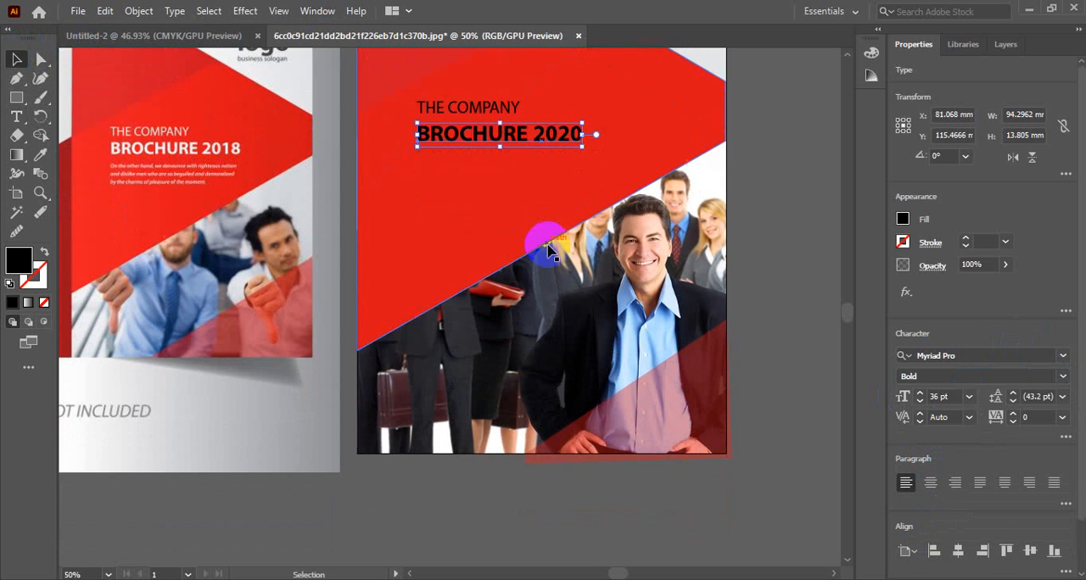
left_click(16, 117)
left_click_drag(420, 156, 587, 196)
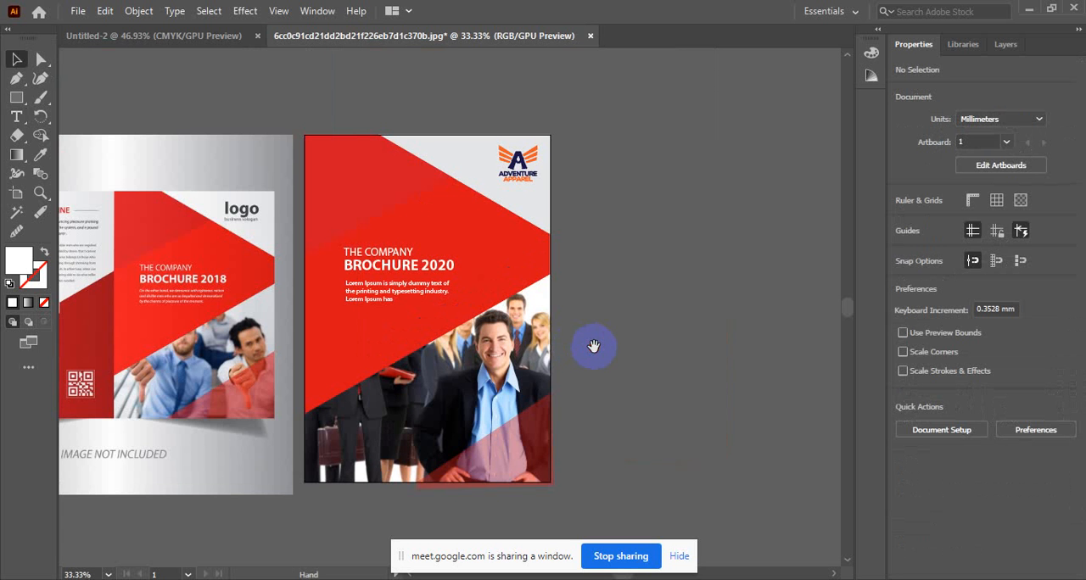
left_click_drag(395, 305, 526, 283)
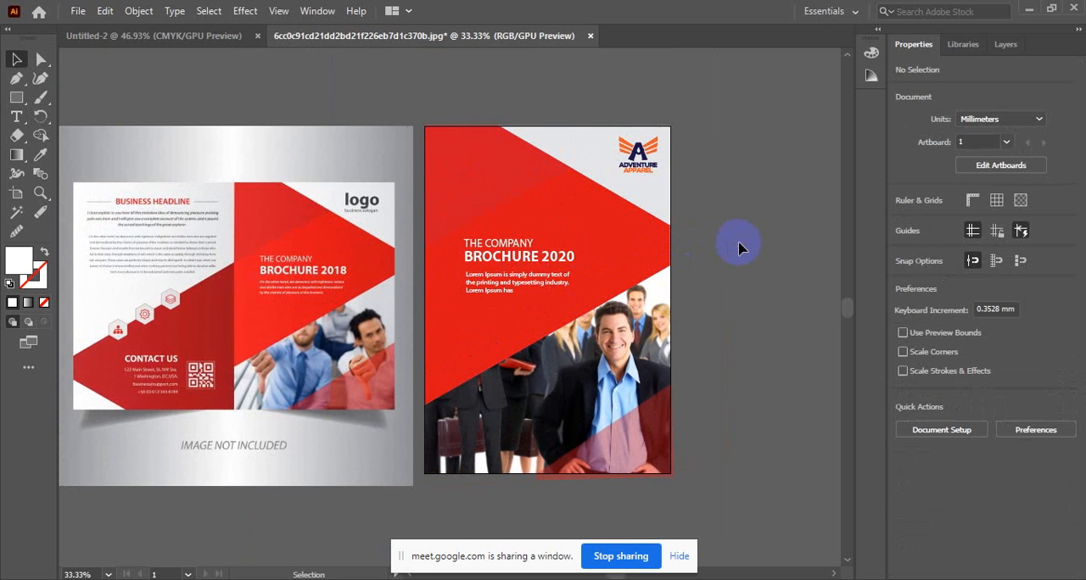
left_click(679, 556)
left_click(604, 366)
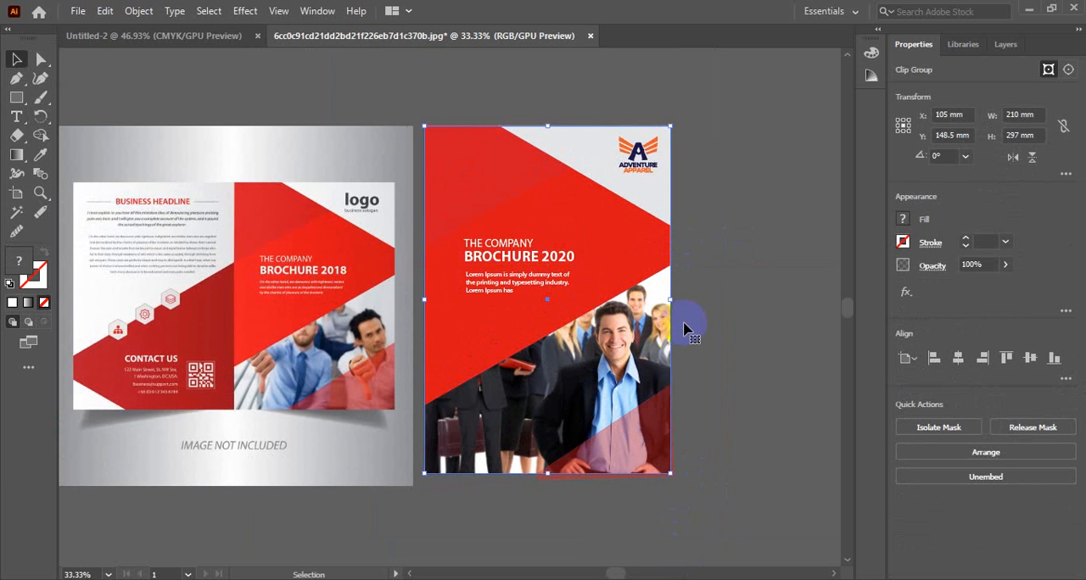
left_click(606, 233)
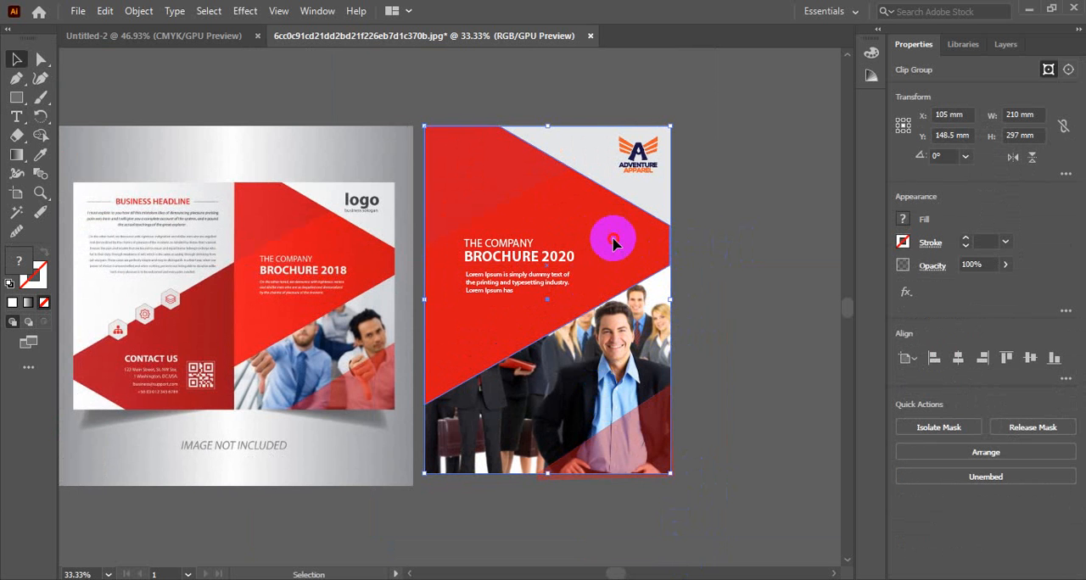
left_click(754, 309)
Step: Hide and show the red path directly above the masked photo to examine how it covers the team picture
left_click(1016, 49)
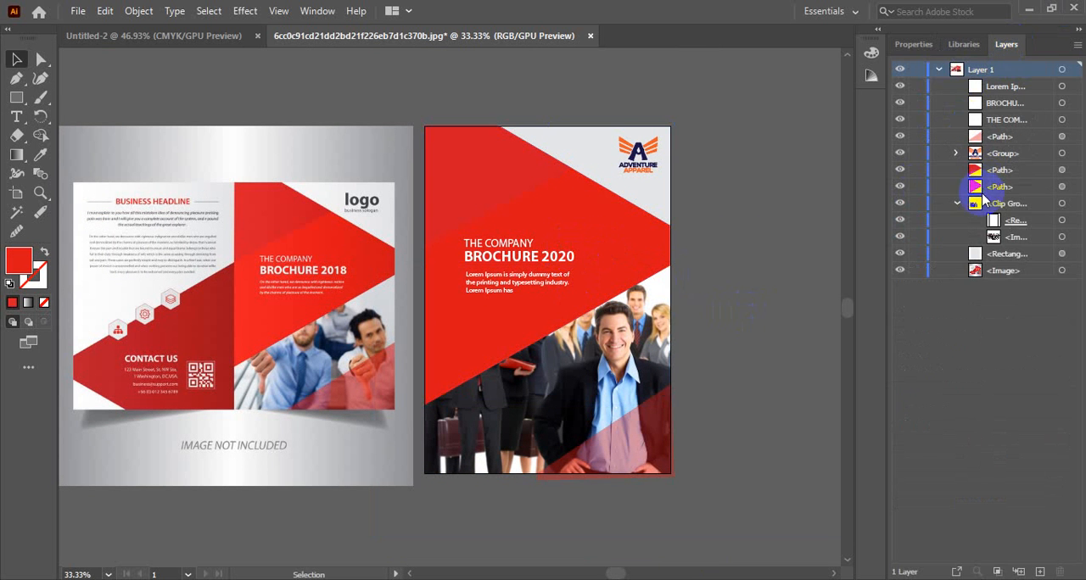
left_click(998, 203)
left_click(922, 189)
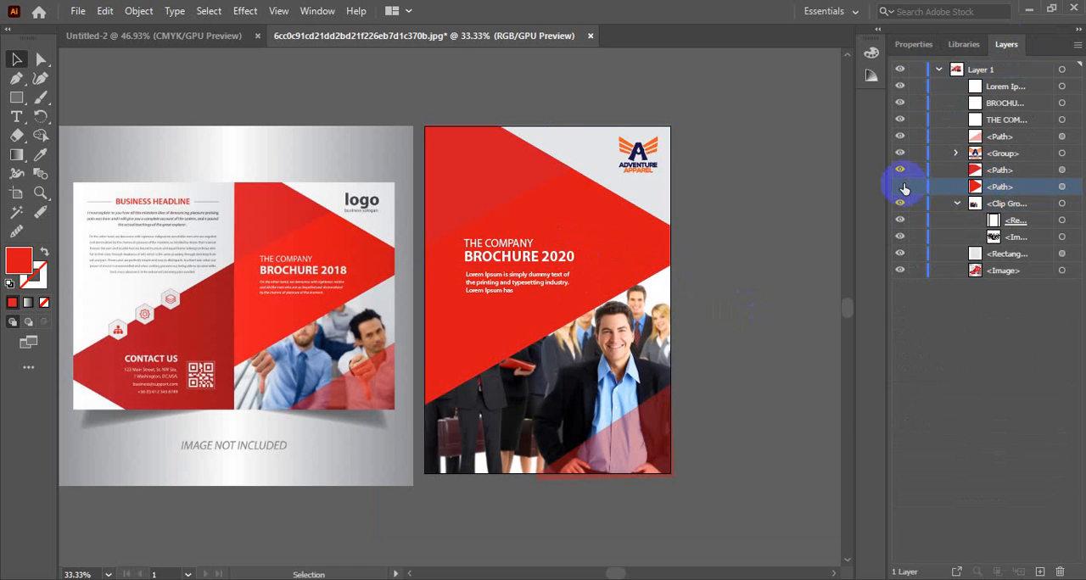
left_click(902, 187)
left_click(903, 178)
left_click(900, 186)
left_click(901, 173)
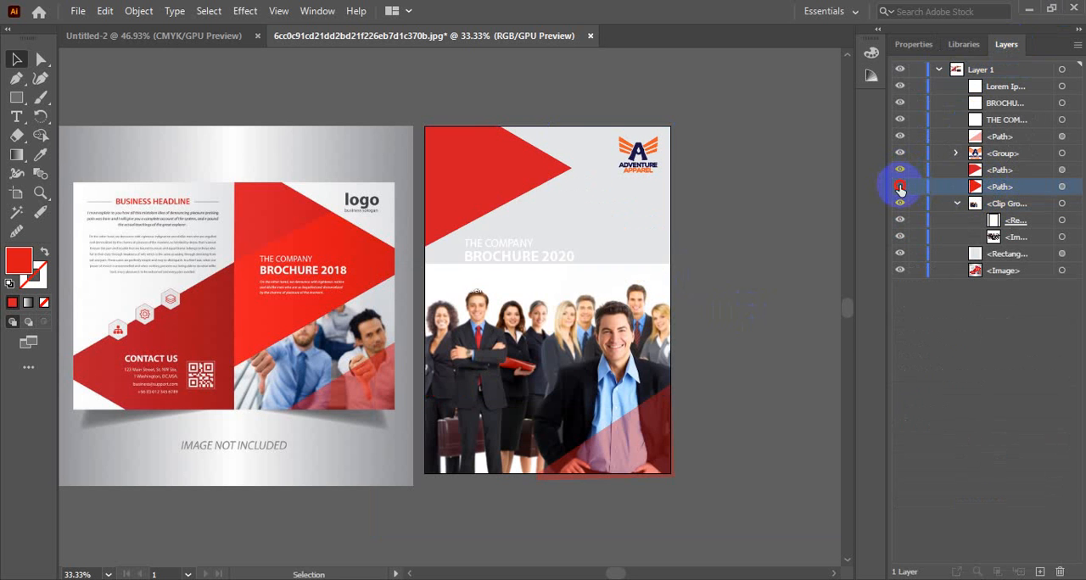
left_click(900, 187)
left_click(900, 186)
left_click(900, 188)
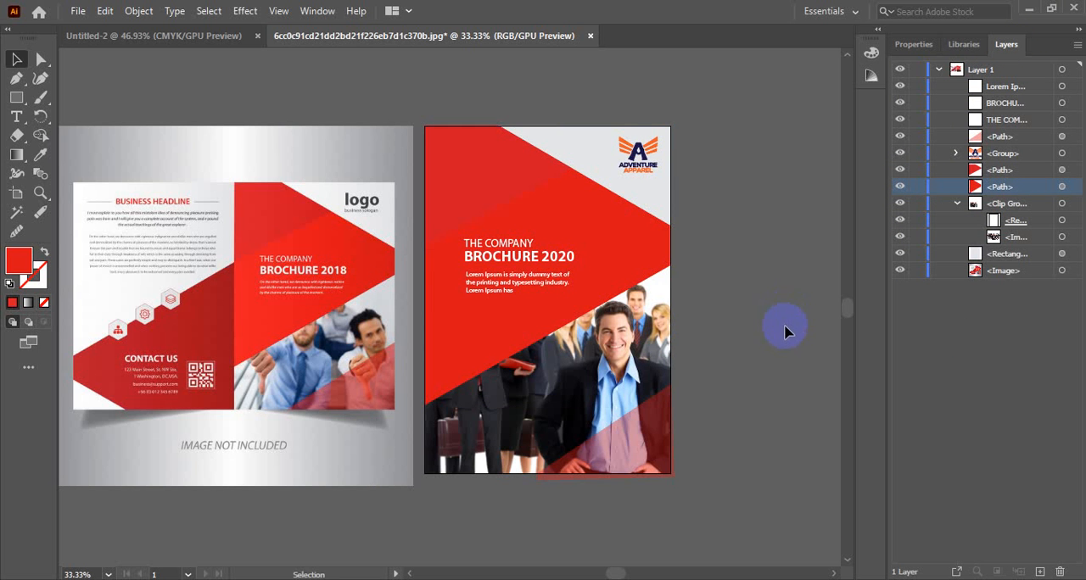
Step: Collapse and lock Layer 1, and add a new layer above it
scroll(785, 328, "up", 1)
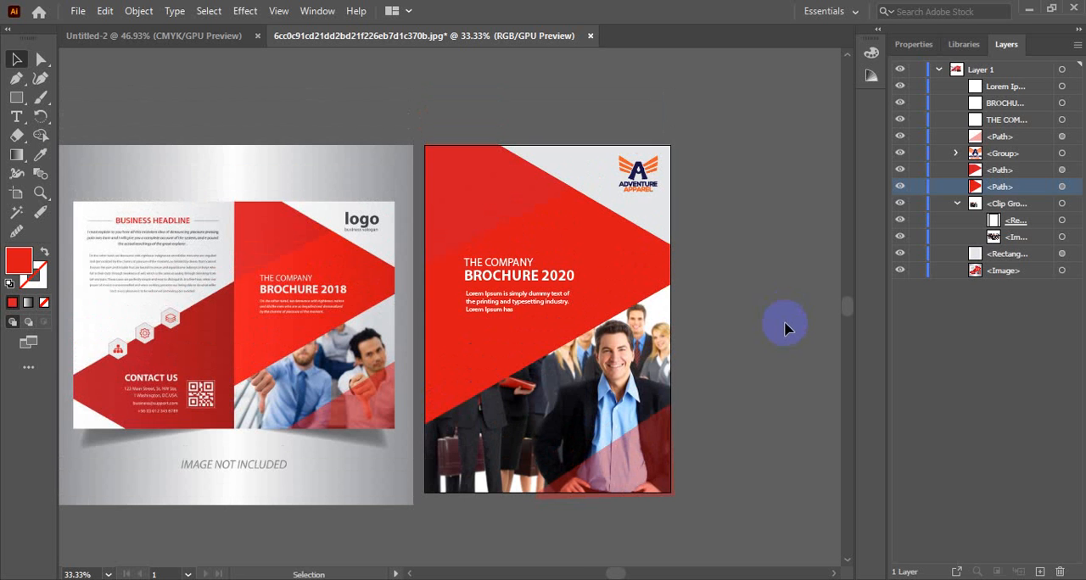
left_click_drag(687, 335, 624, 323)
left_click(239, 267)
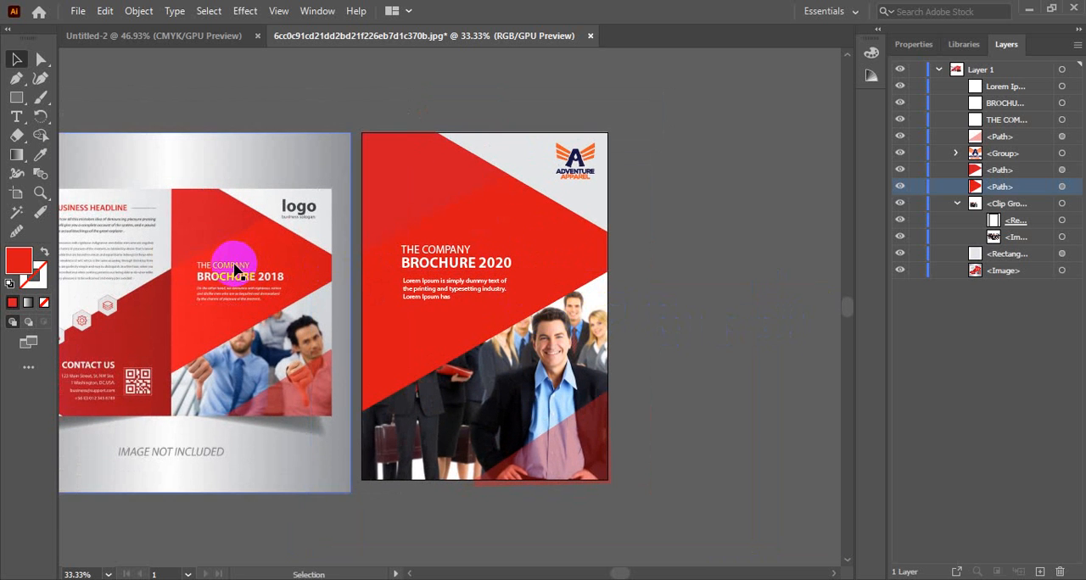
left_click(938, 71)
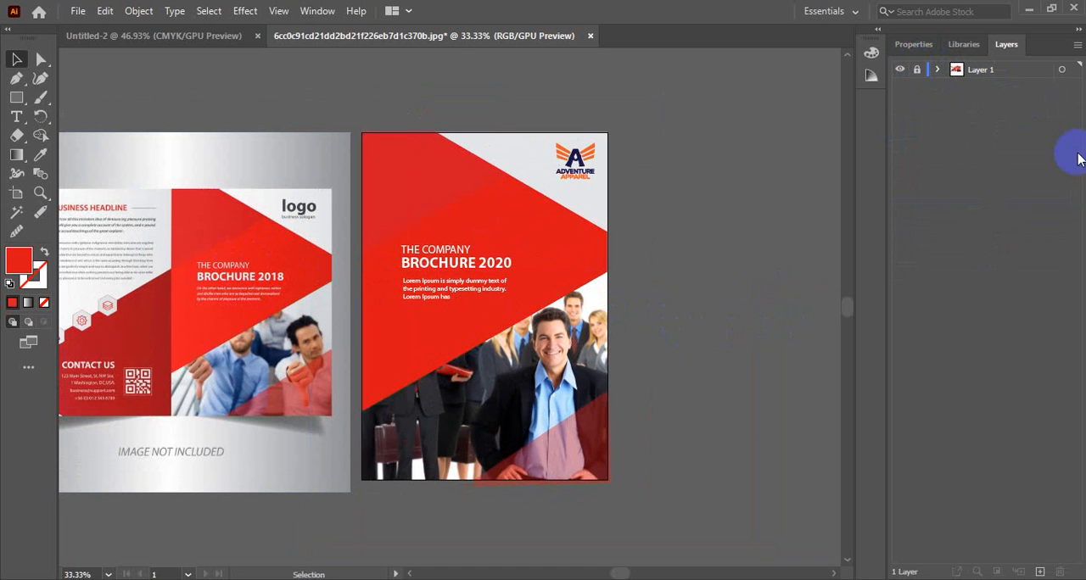
left_click(1039, 572)
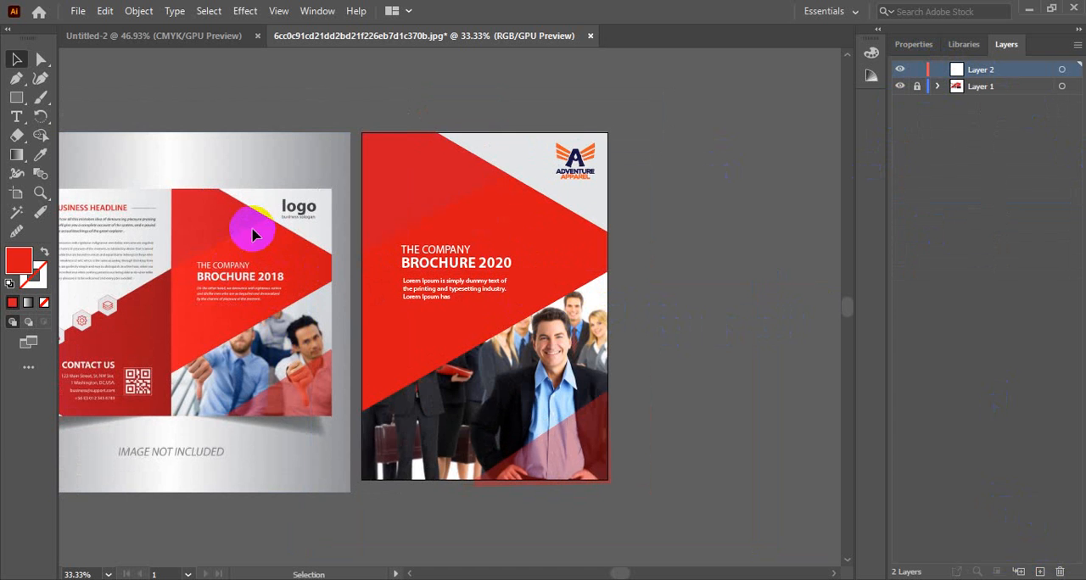
Step: Duplicate the cover artboard straight to its right, leaving a narrow gap, with the copy at X 326.12 mm
left_click(16, 97)
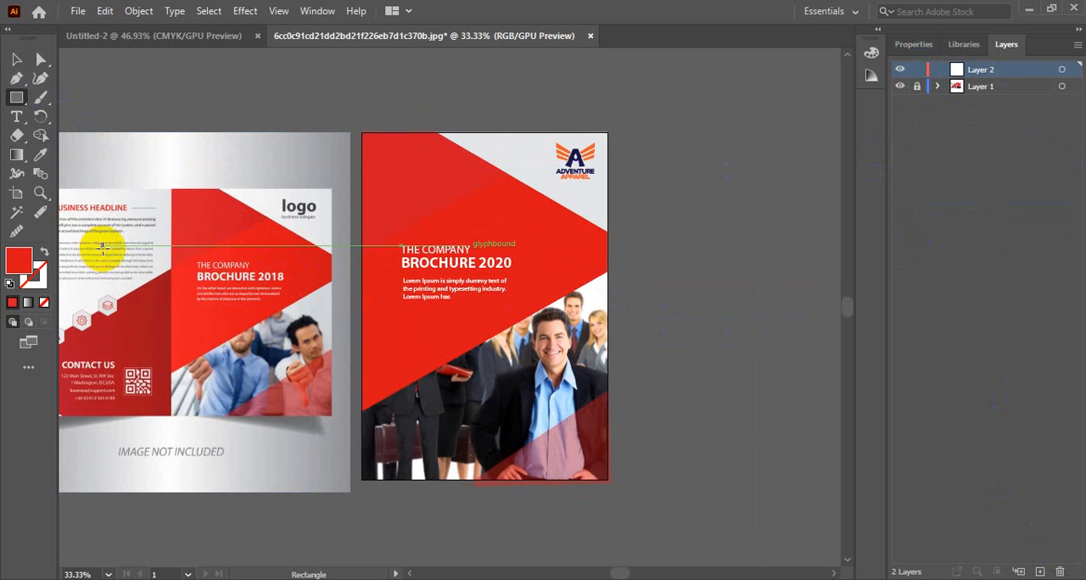
left_click(917, 87)
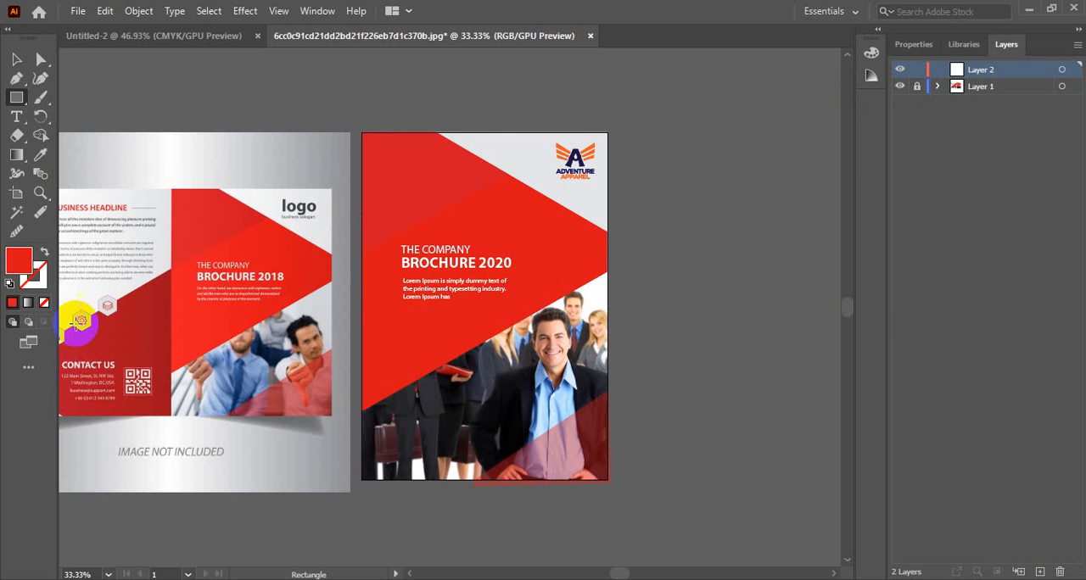
left_click(16, 192)
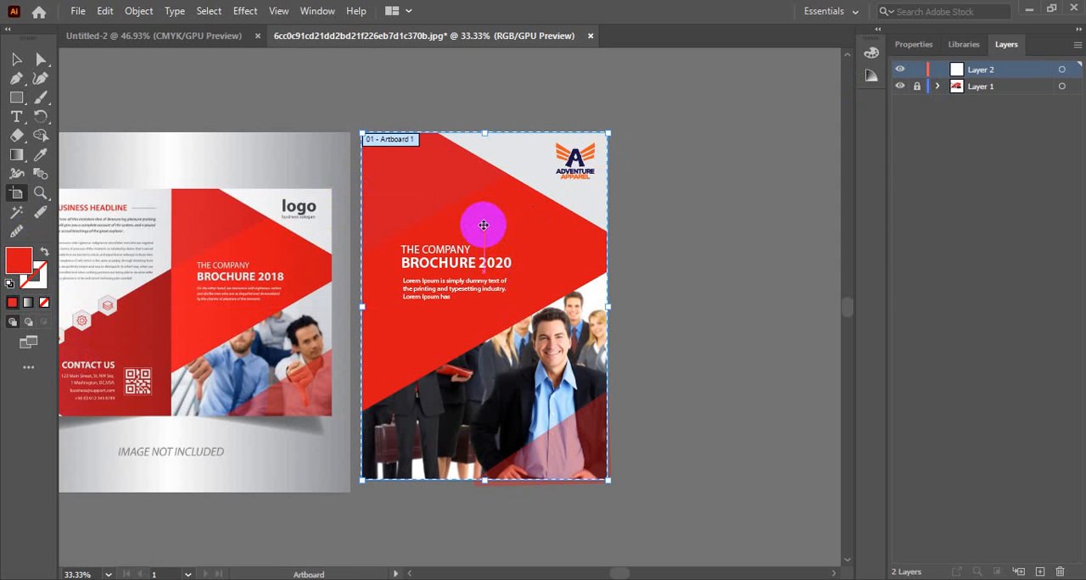
left_click_drag(484, 222, 742, 229)
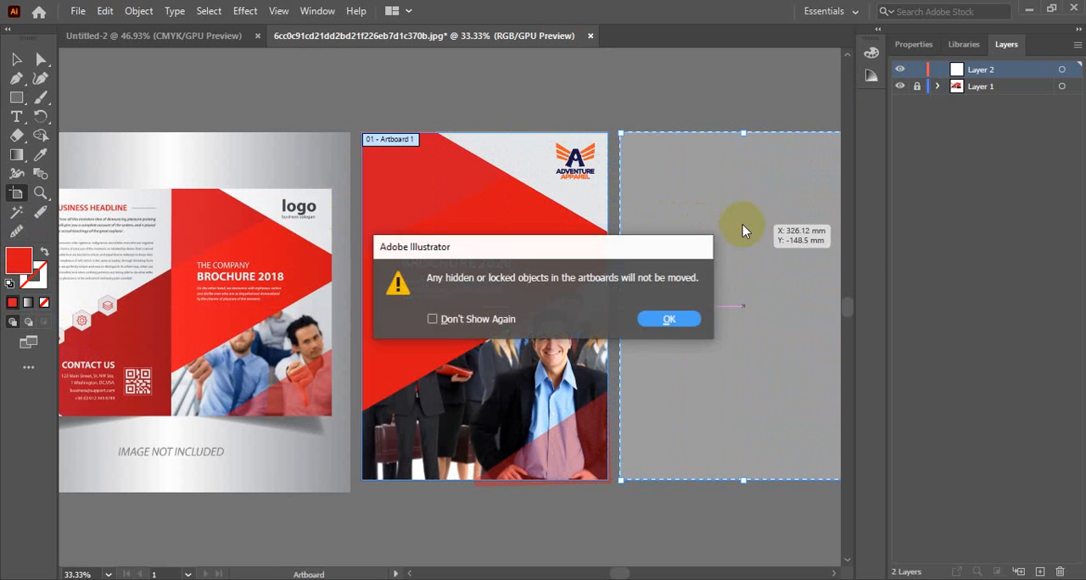
left_click(662, 318)
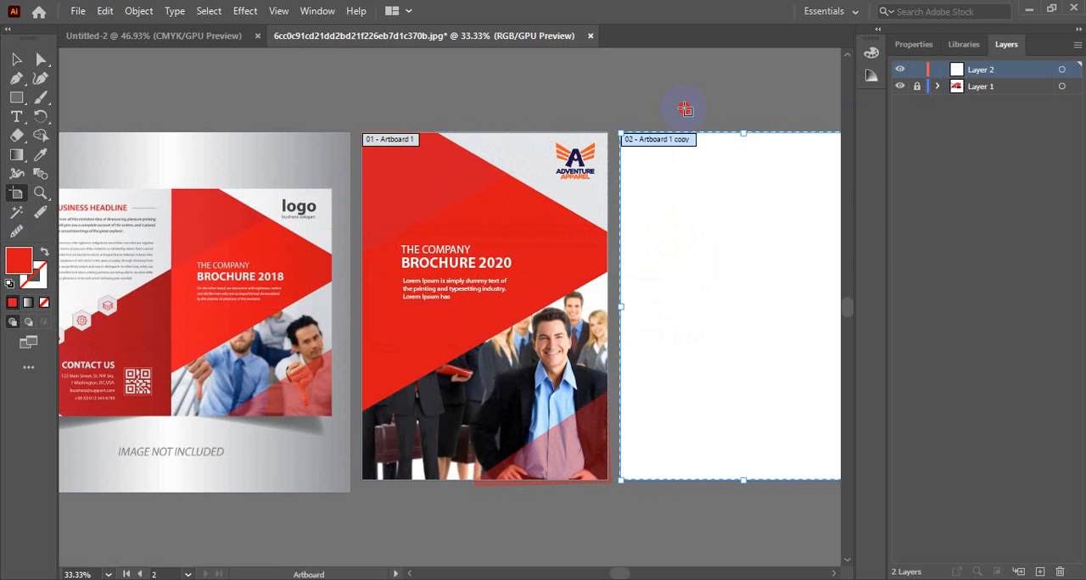
left_click(16, 59)
left_click_drag(684, 262, 669, 244)
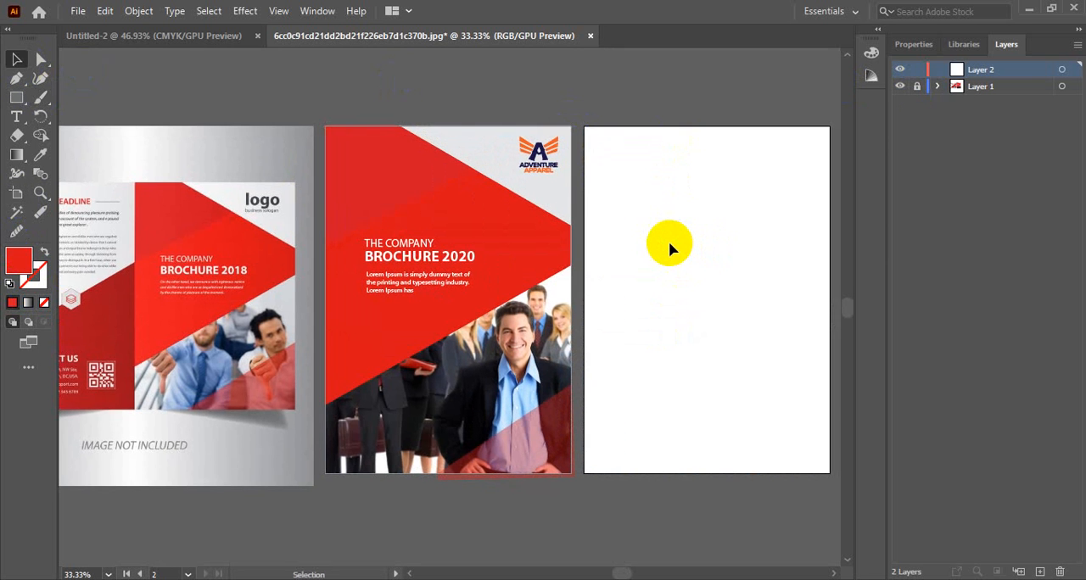
left_click(542, 198)
left_click(733, 233)
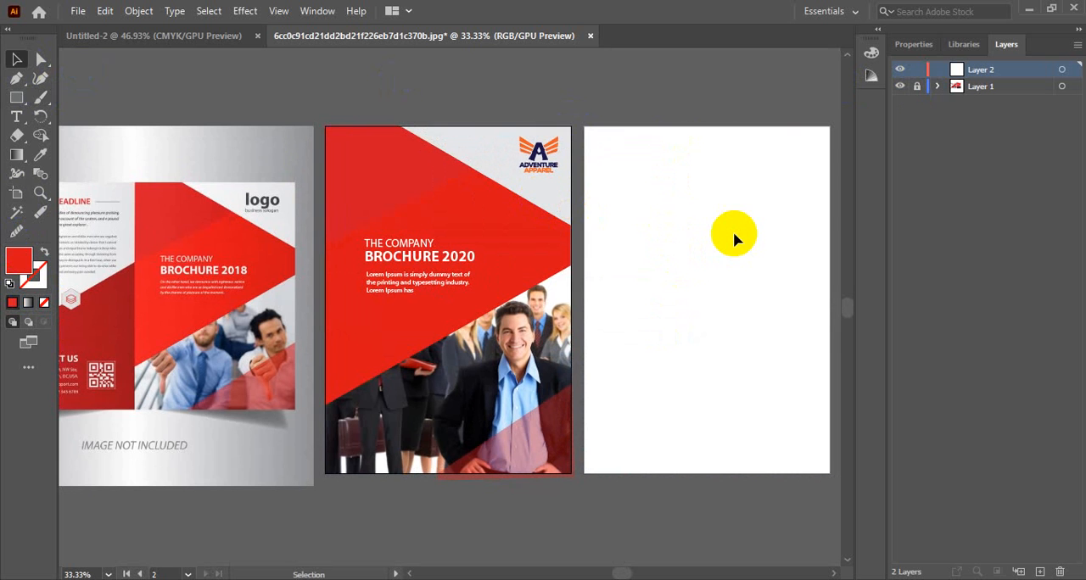
left_click(364, 220)
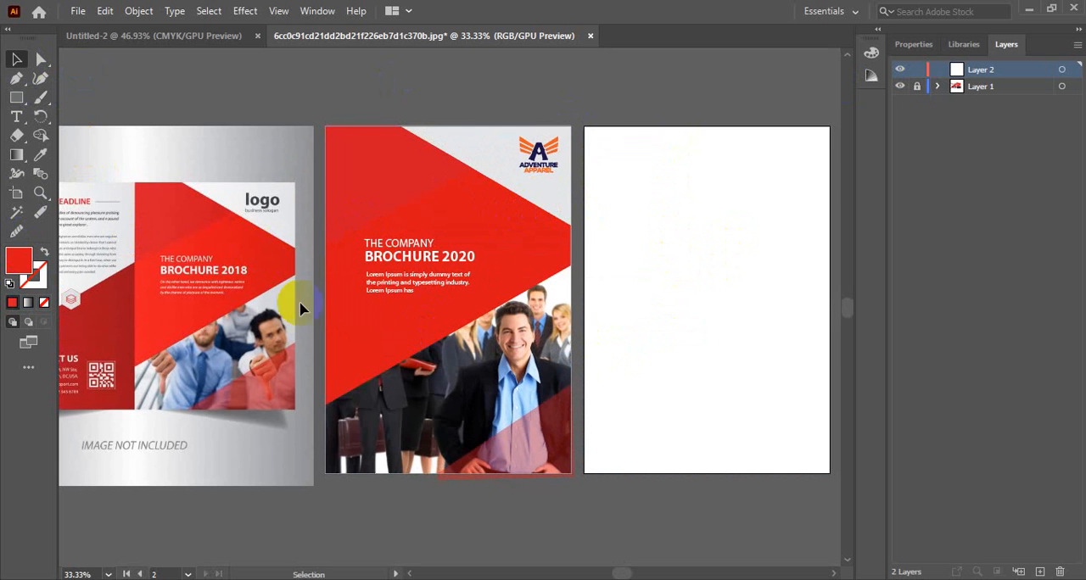
left_click(206, 312)
left_click(373, 265)
left_click(251, 236)
left_click(370, 200)
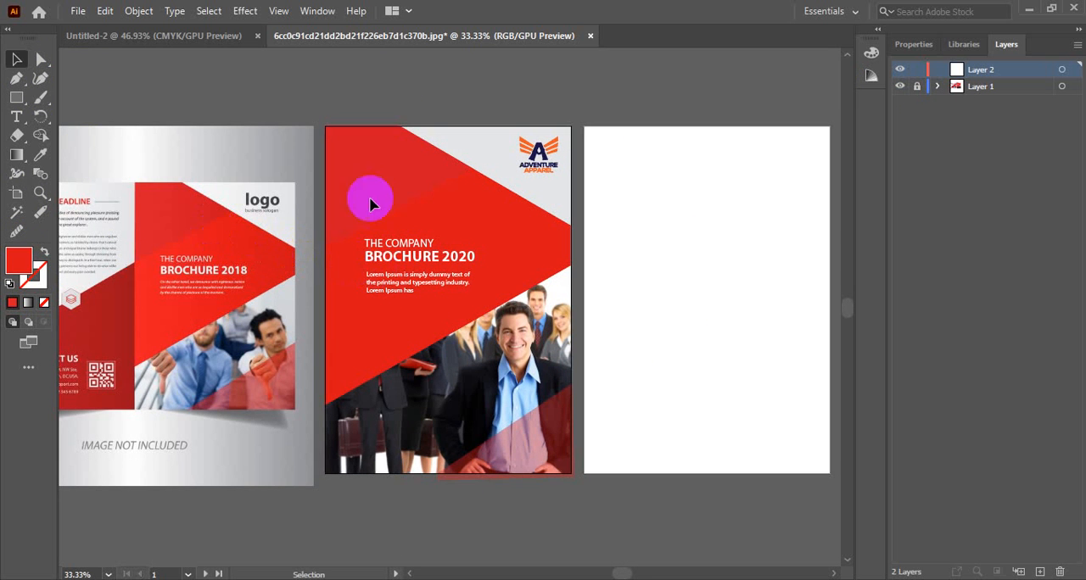
Step: Unlock Layer 1 and move the reference image past the cover to the right side of the blank second artboard
left_click(917, 86)
left_click(937, 87)
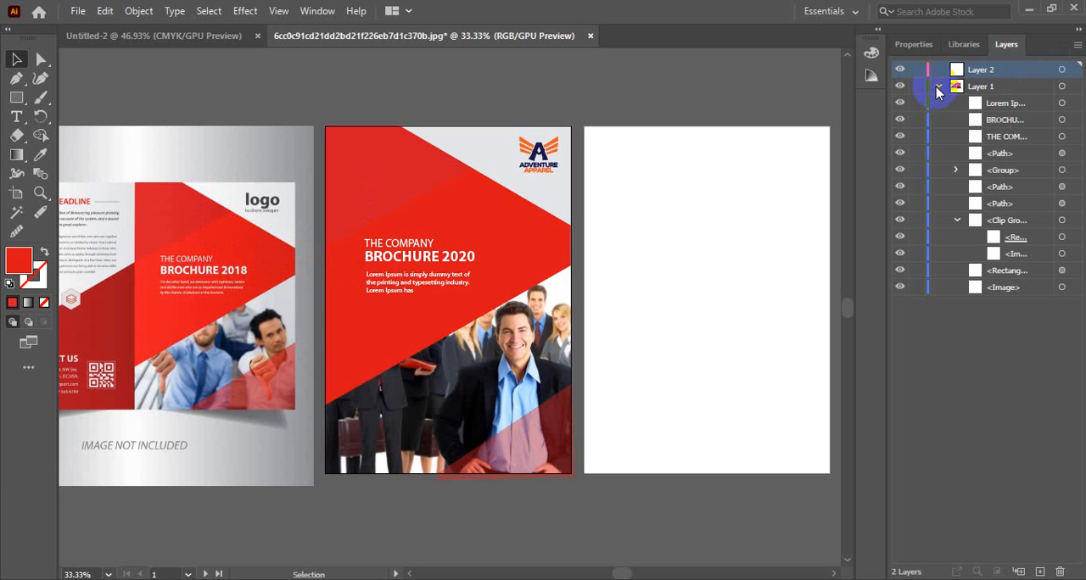
left_click(957, 221)
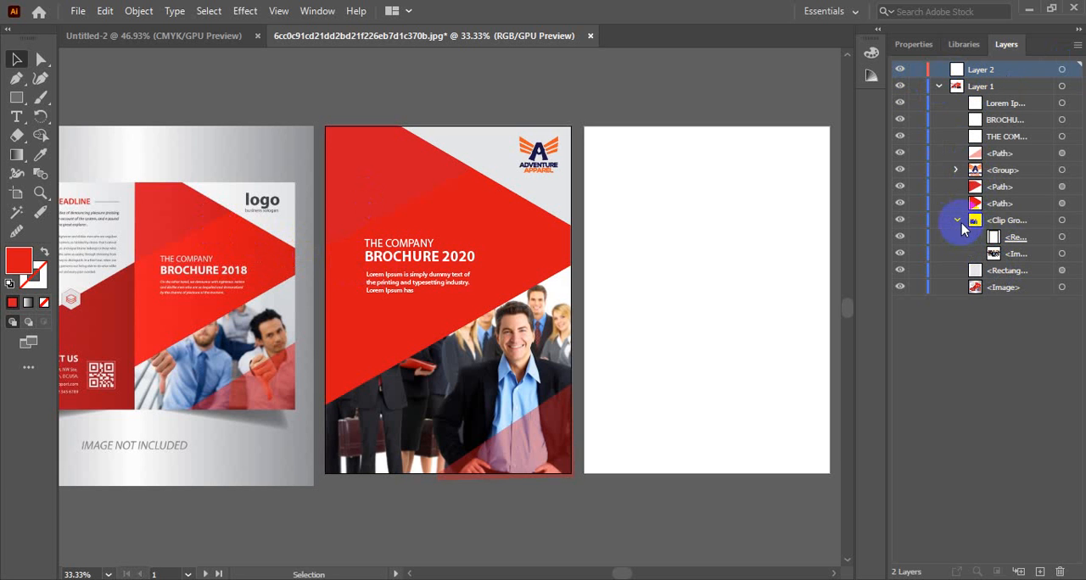
left_click(976, 291)
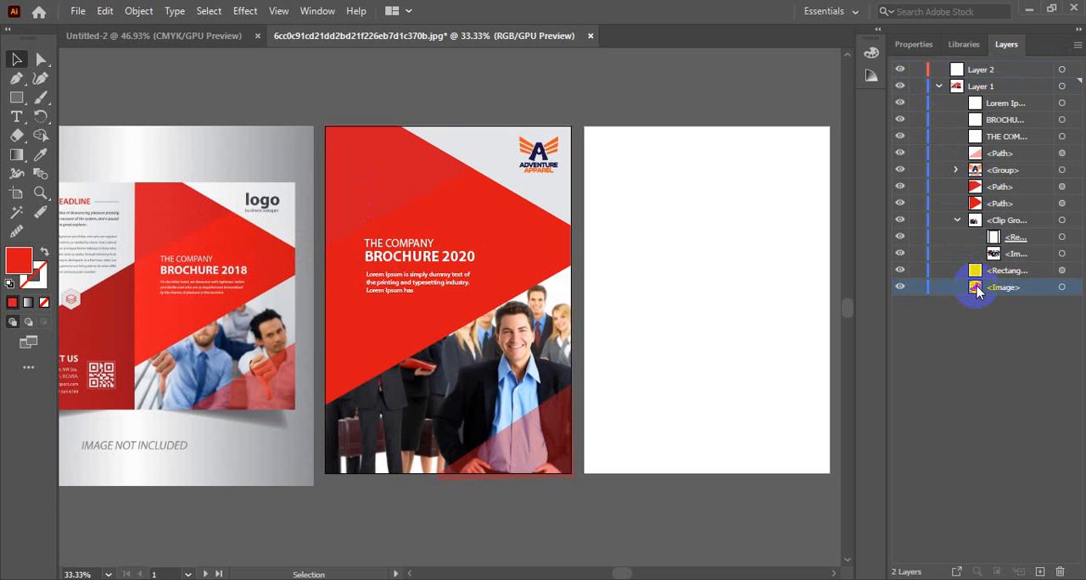
left_click_drag(203, 225, 356, 213)
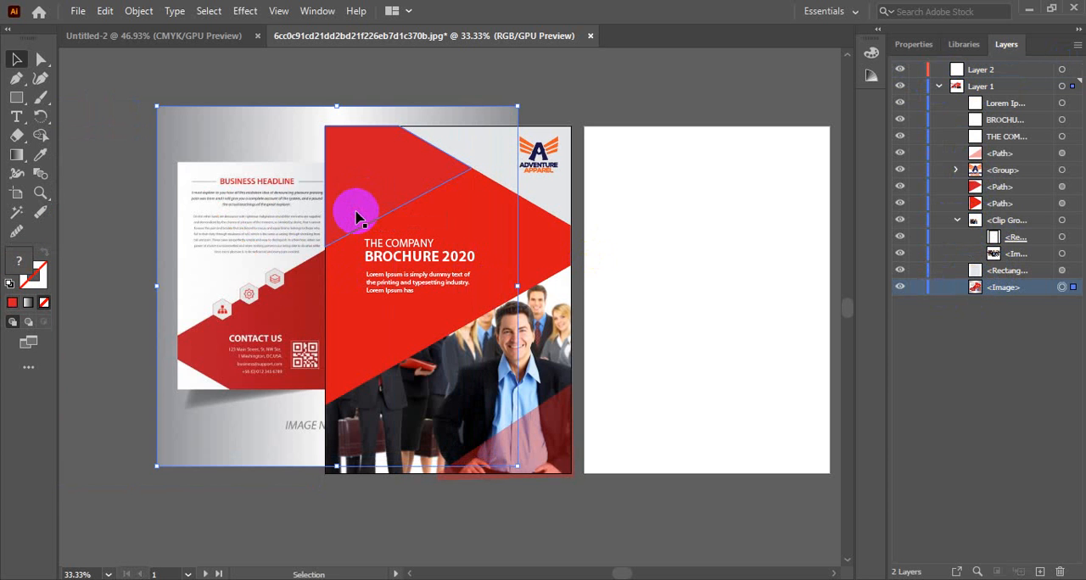
left_click_drag(269, 159, 246, 160)
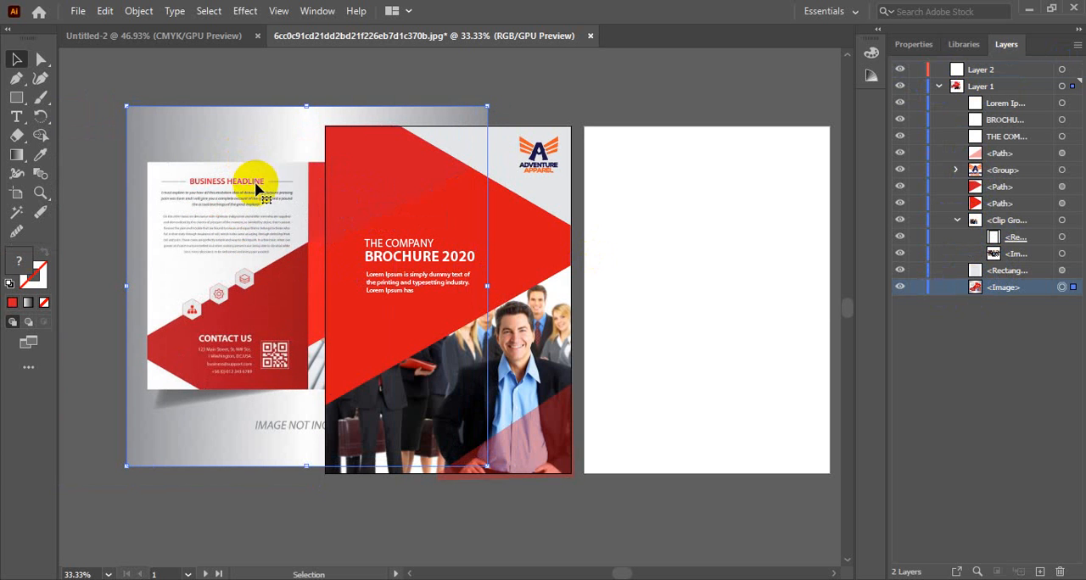
scroll(286, 254, "up", 5)
left_click_drag(258, 317, 359, 291)
left_click_drag(453, 247, 657, 137)
left_click_drag(544, 151, 703, 171)
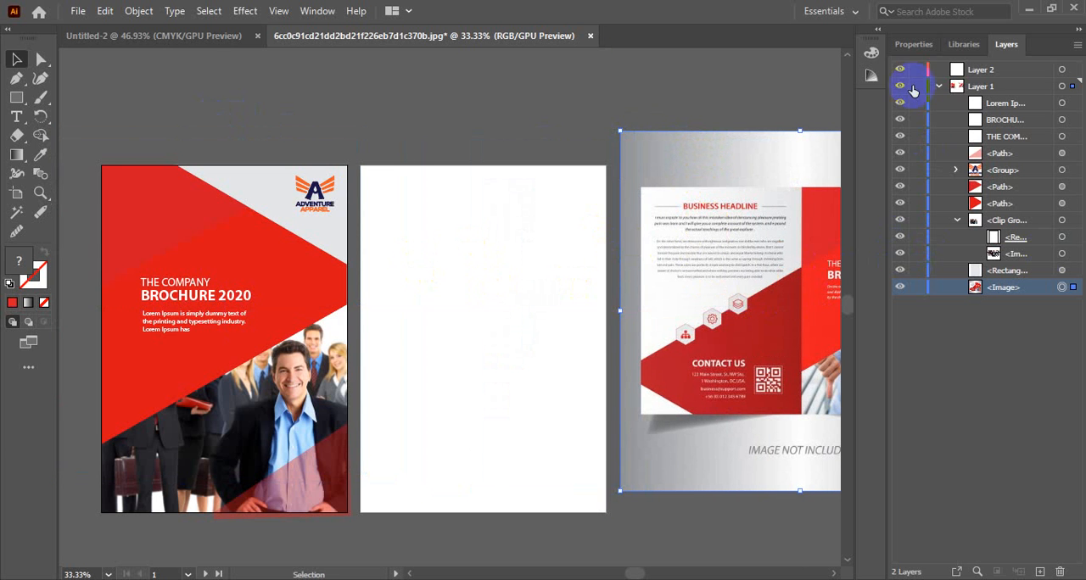
Step: Collapse the contents of Layer 1 and make Layer 2 the active layer
left_click(979, 72)
left_click(939, 90)
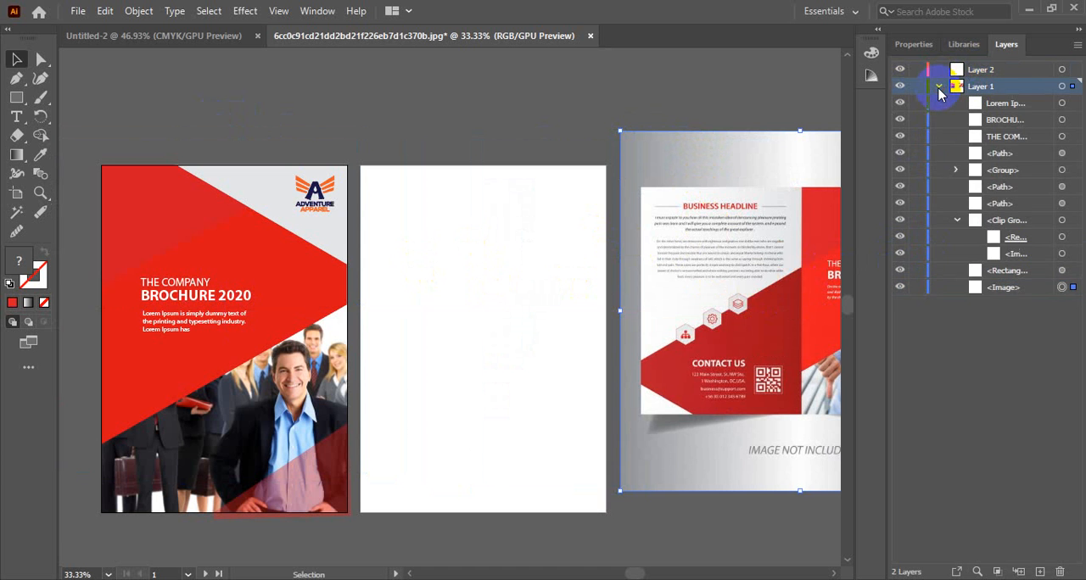
left_click(938, 86)
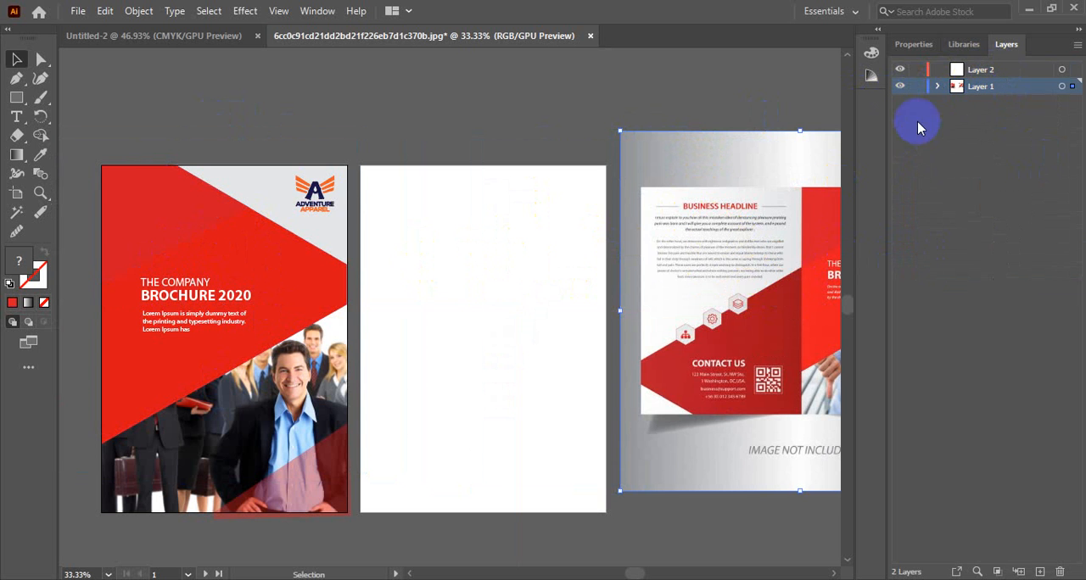
left_click(998, 73)
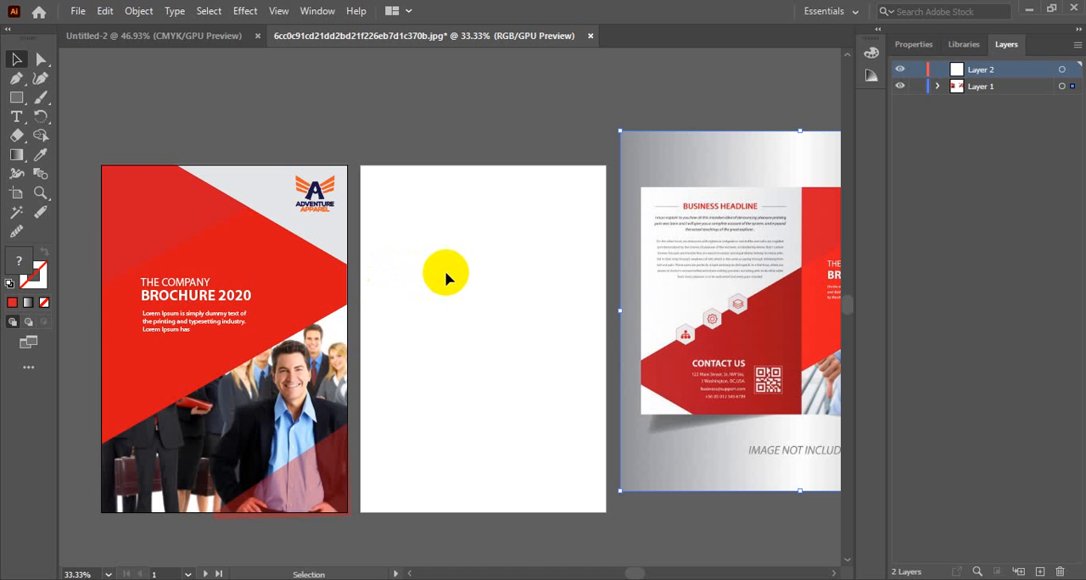
Step: Draw a rectangle covering the whole second artboard and fill it with the light grey sampled from the cover's background
left_click(16, 97)
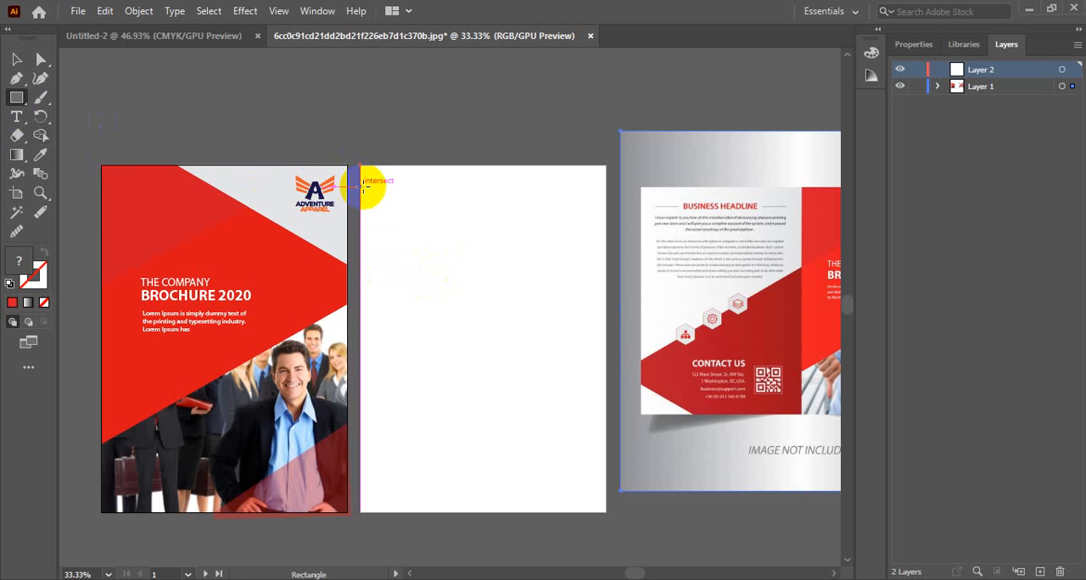
left_click_drag(359, 164, 605, 514)
key("i")
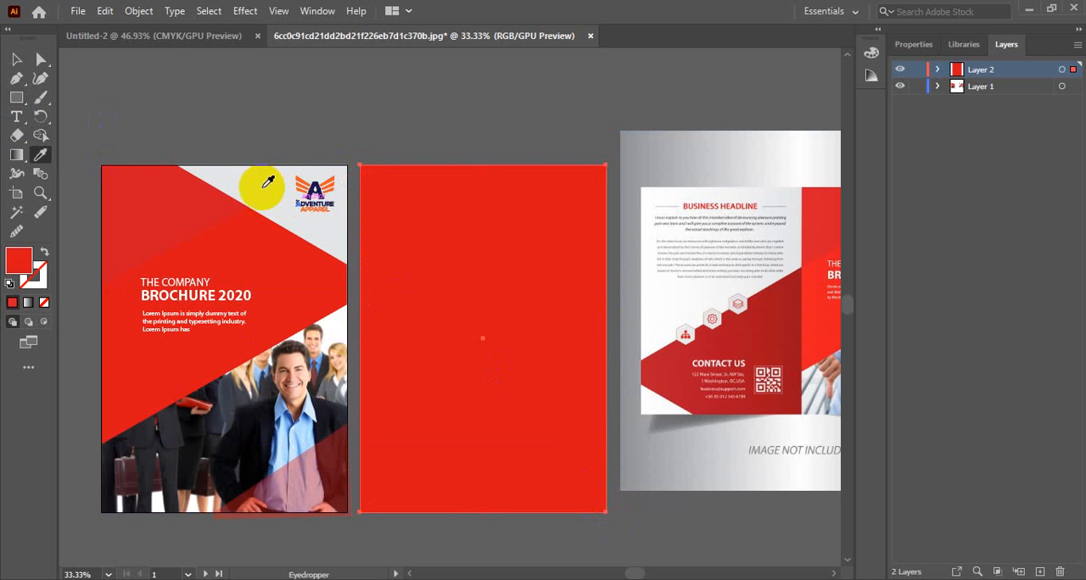
left_click(255, 180)
left_click(16, 59)
left_click(384, 121)
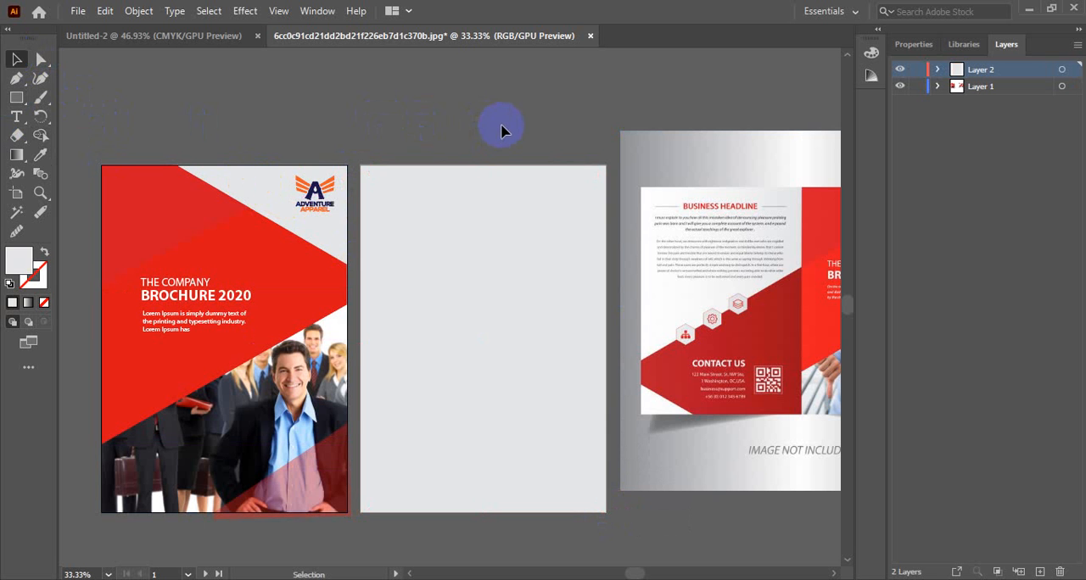
Step: Draw a full-width rectangle over the lower part of the second artboard and fill it with the dark red sampled from the reference image
left_click(716, 373)
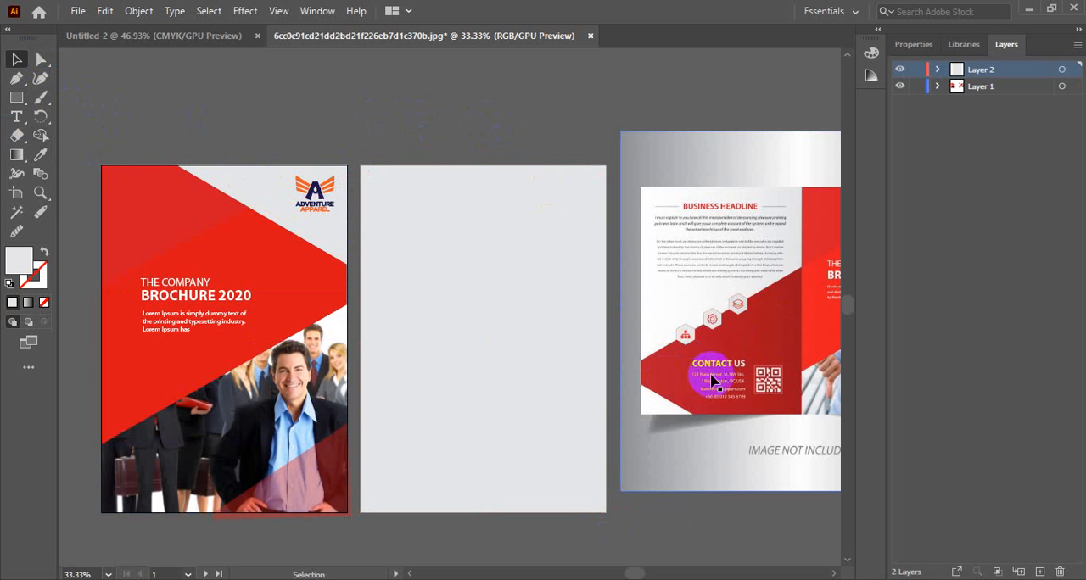
left_click_drag(731, 358, 721, 352)
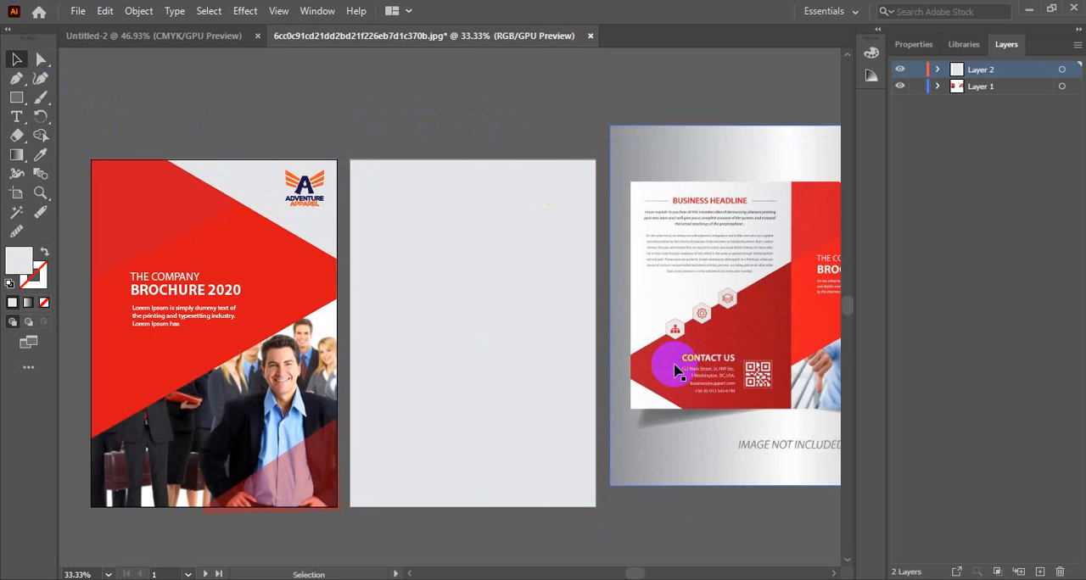
left_click(543, 379)
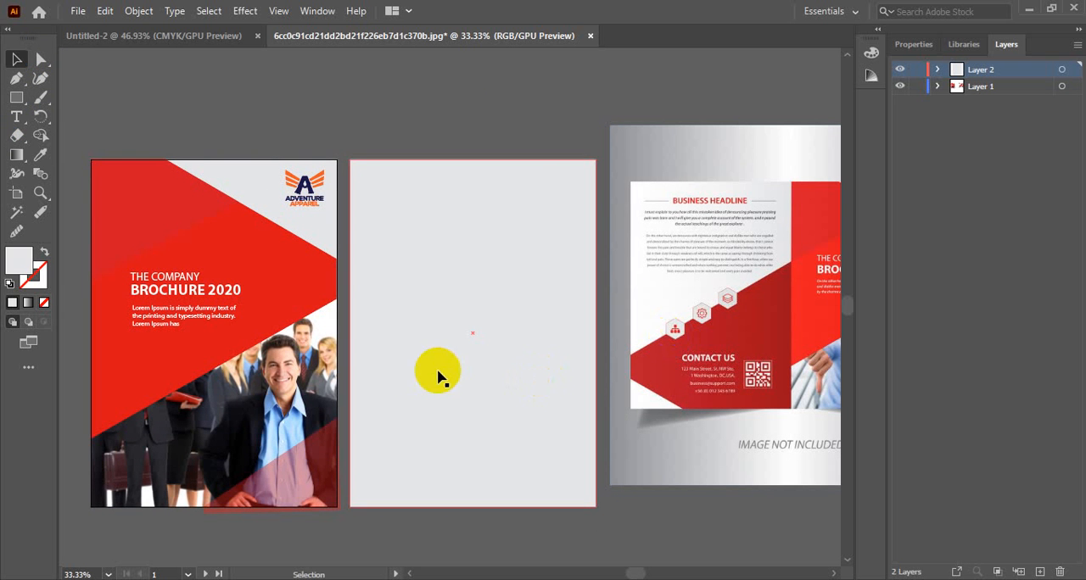
left_click(16, 97)
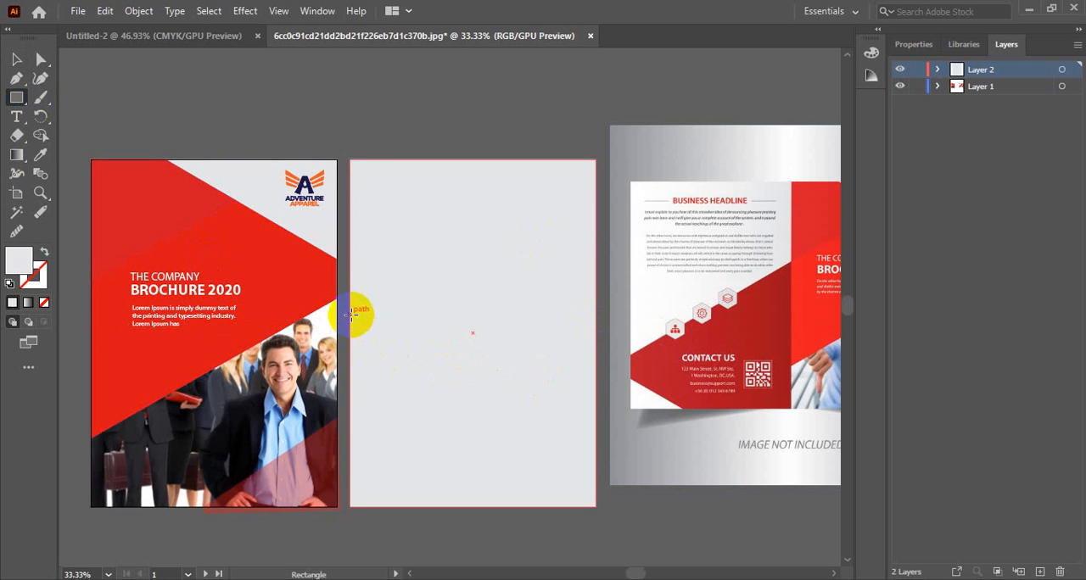
left_click_drag(350, 314, 595, 505)
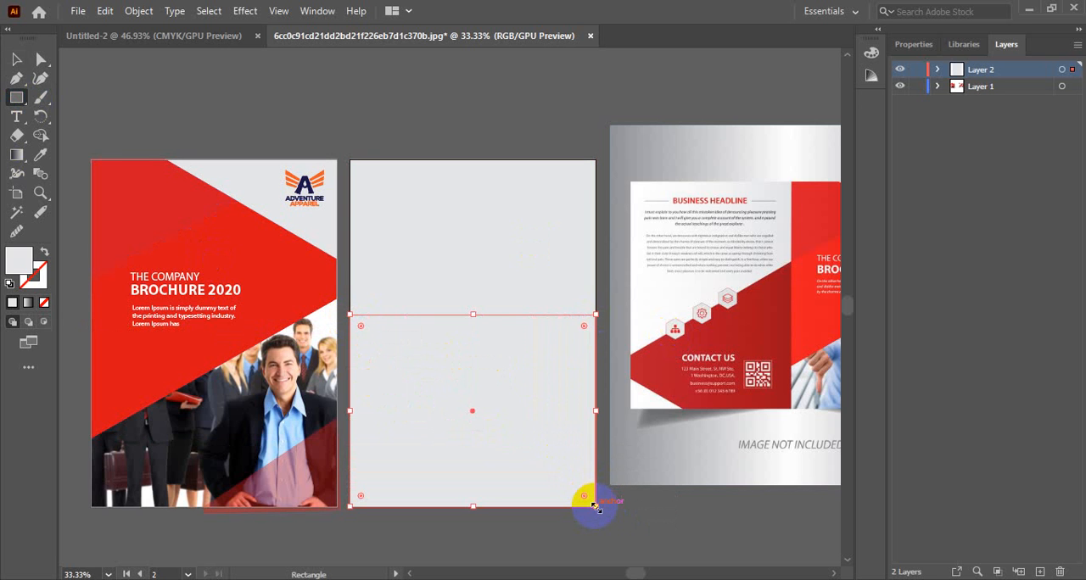
key("i")
left_click(765, 316)
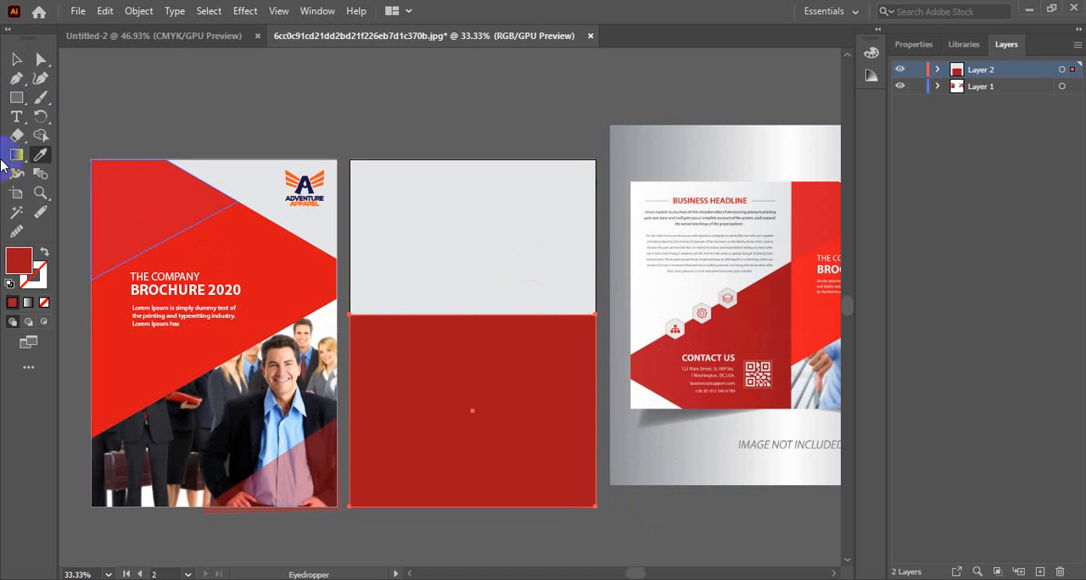
Step: Add an anchor point on the red rectangle's bottom edge, about a third of the way from its left corner
left_click(16, 59)
left_click(558, 384)
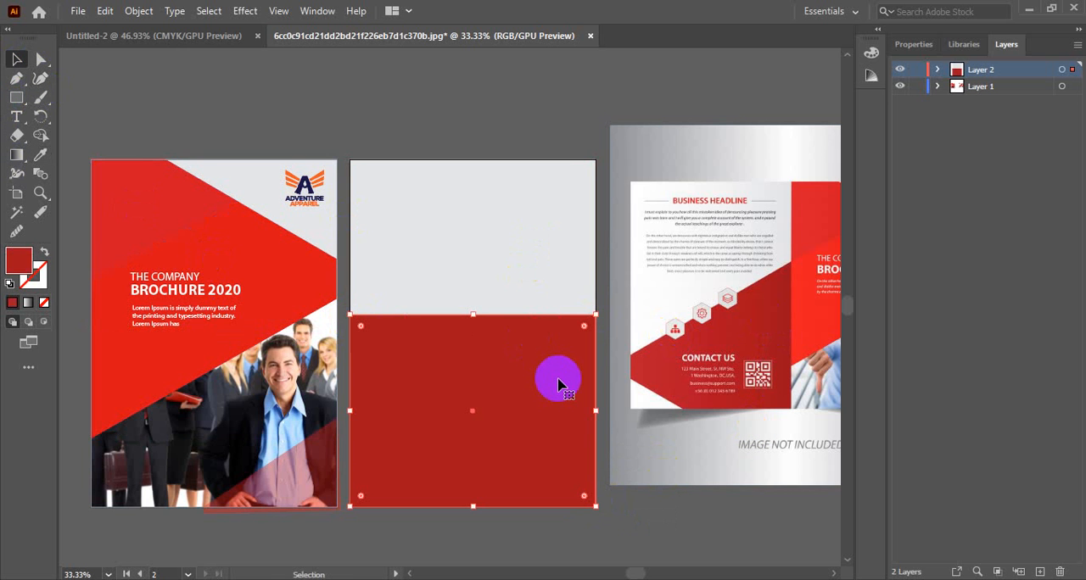
left_click(473, 491)
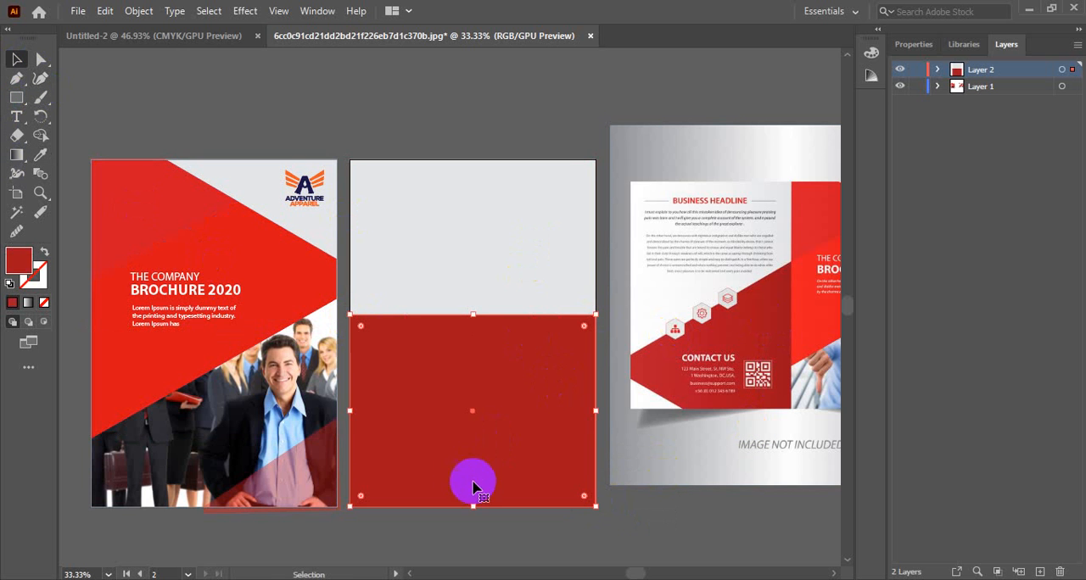
left_click(16, 78)
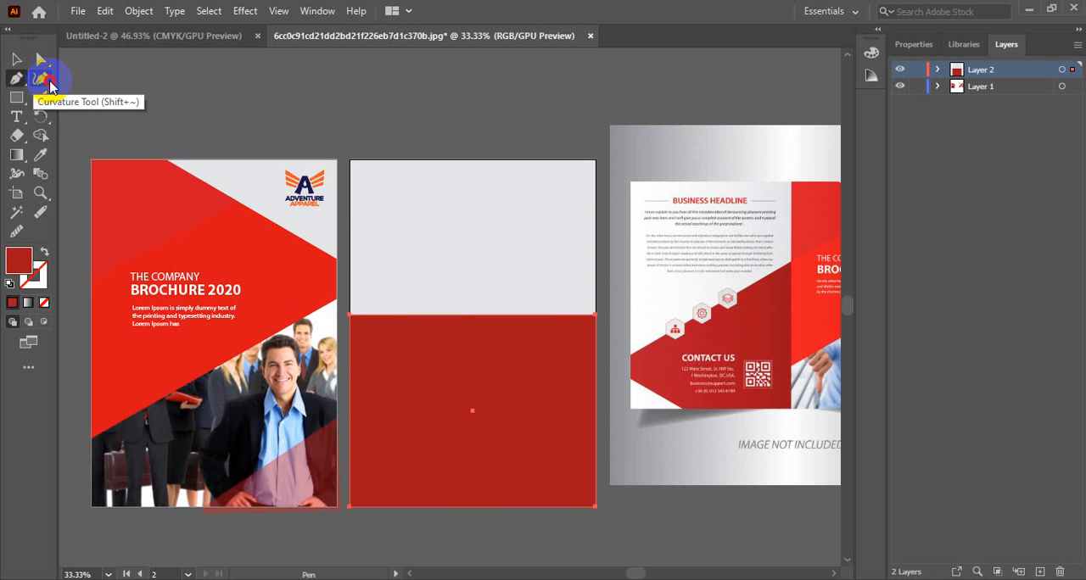
left_click(11, 85)
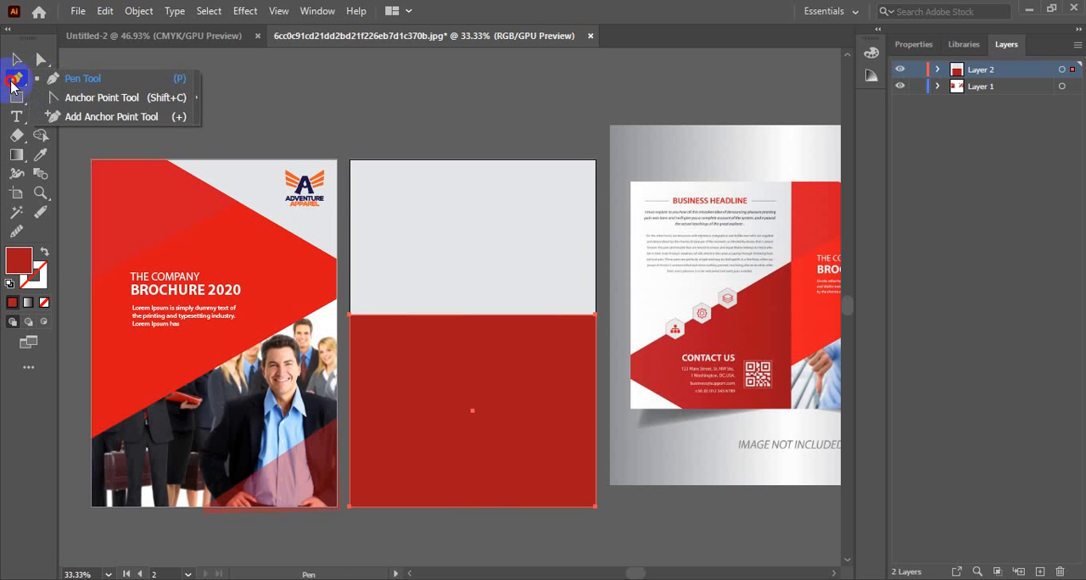
left_click(102, 116)
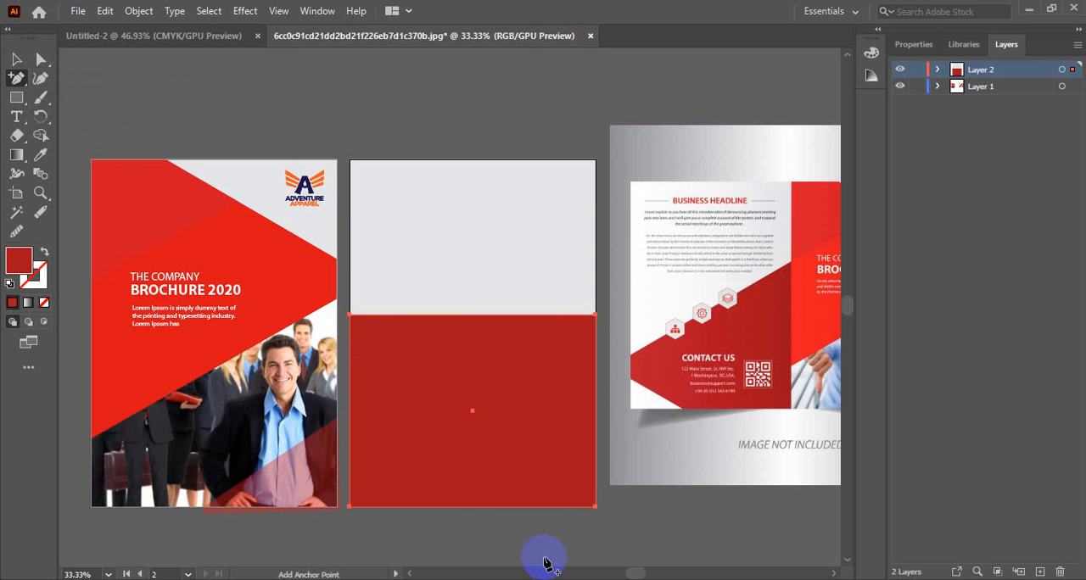
left_click(427, 507)
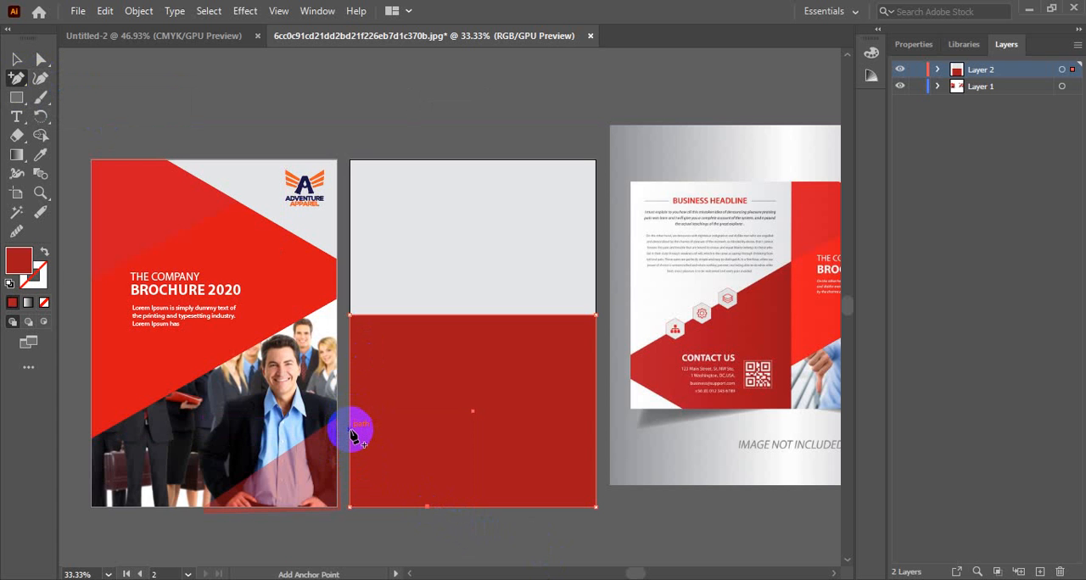
Step: Lower the red rectangle's upper-left corner and raise its lower-left corner to form the angled shape from the reference
left_click(16, 58)
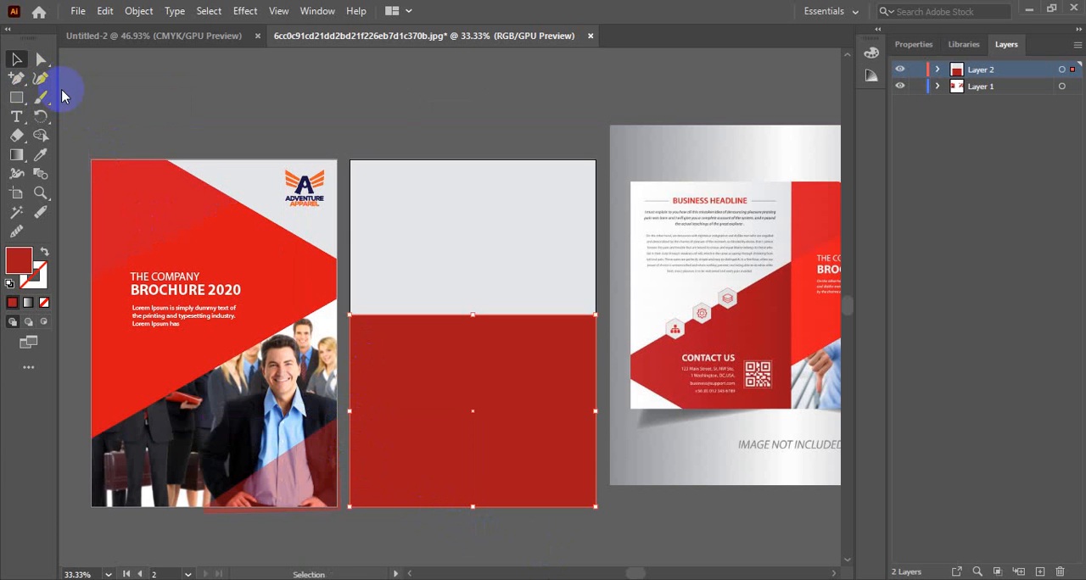
left_click(41, 58)
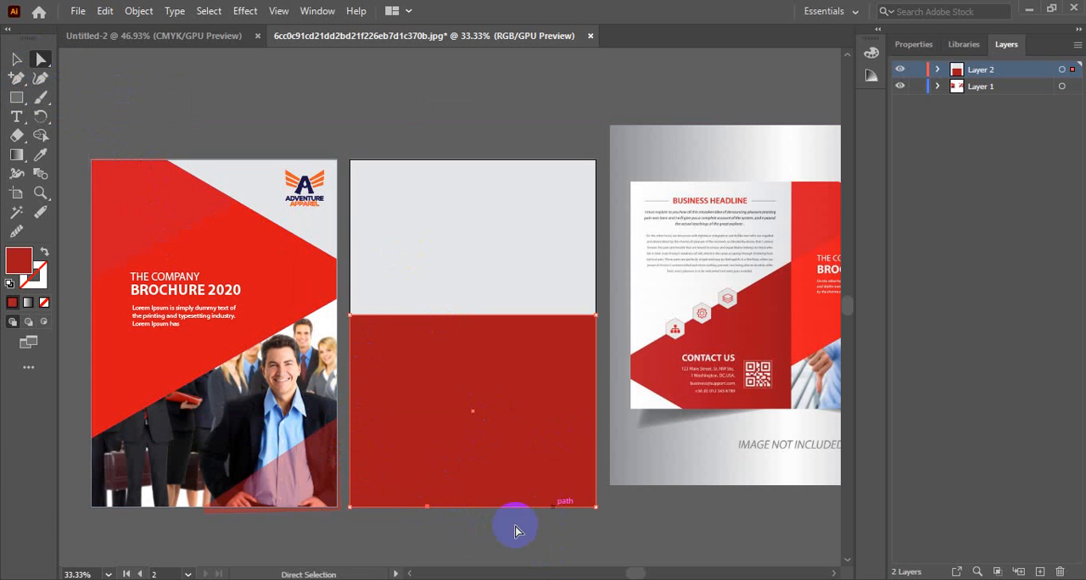
left_click(353, 319)
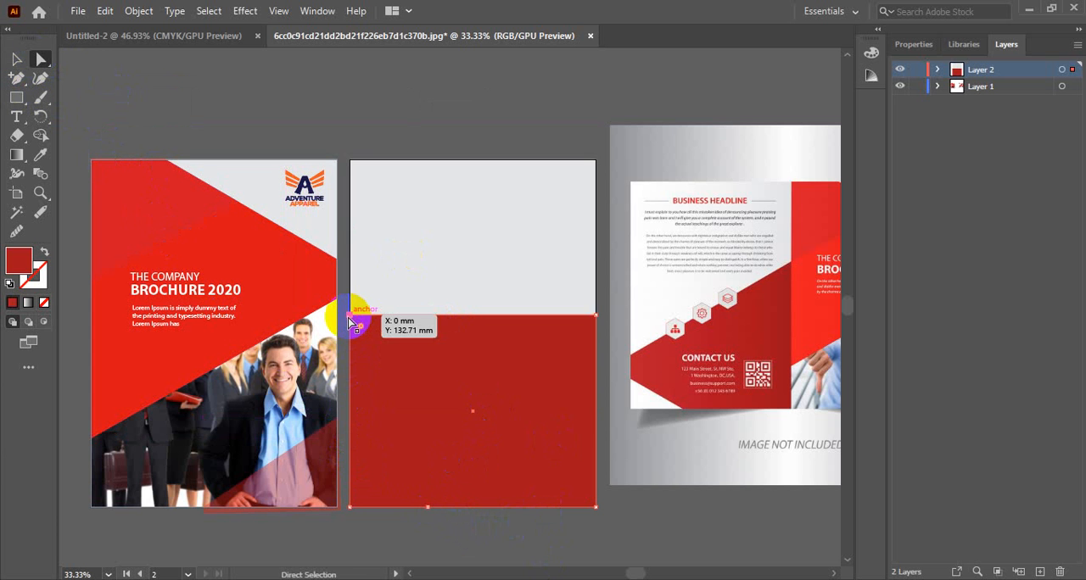
left_click_drag(348, 321, 349, 422)
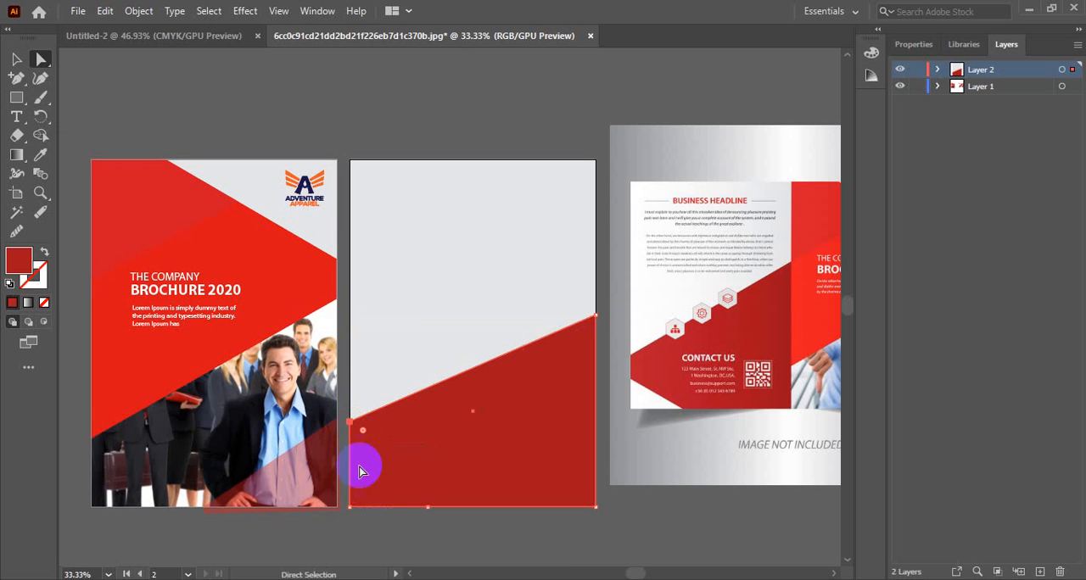
left_click_drag(349, 507, 349, 457)
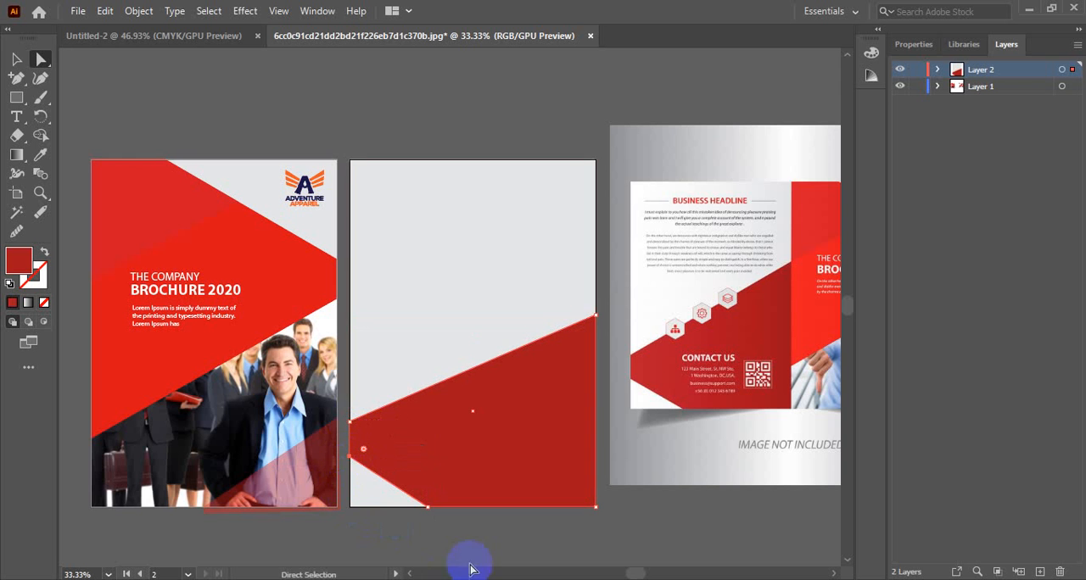
left_click(16, 59)
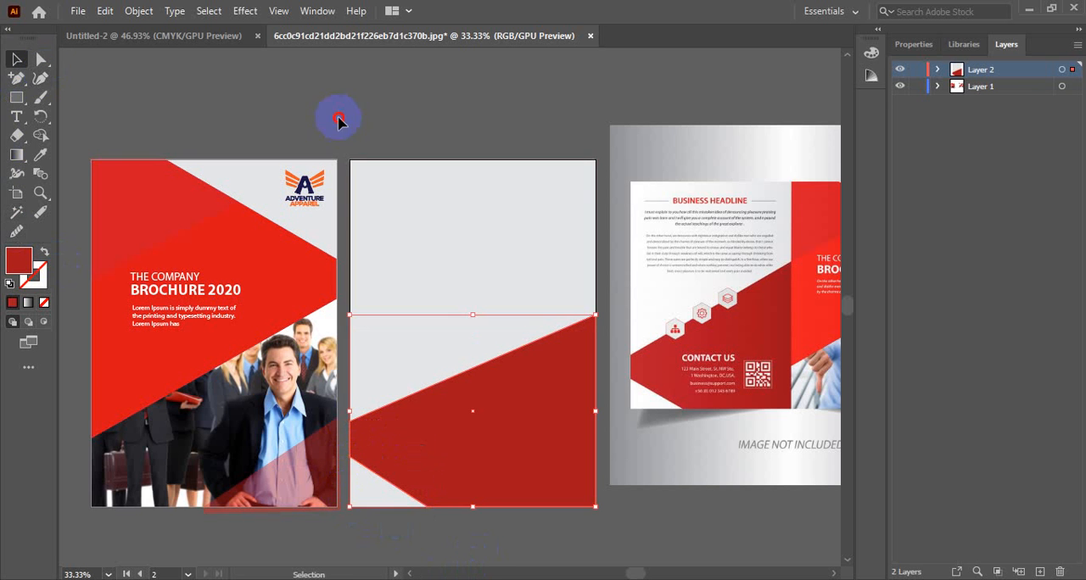
left_click(338, 117)
scroll(617, 441, "down", 2)
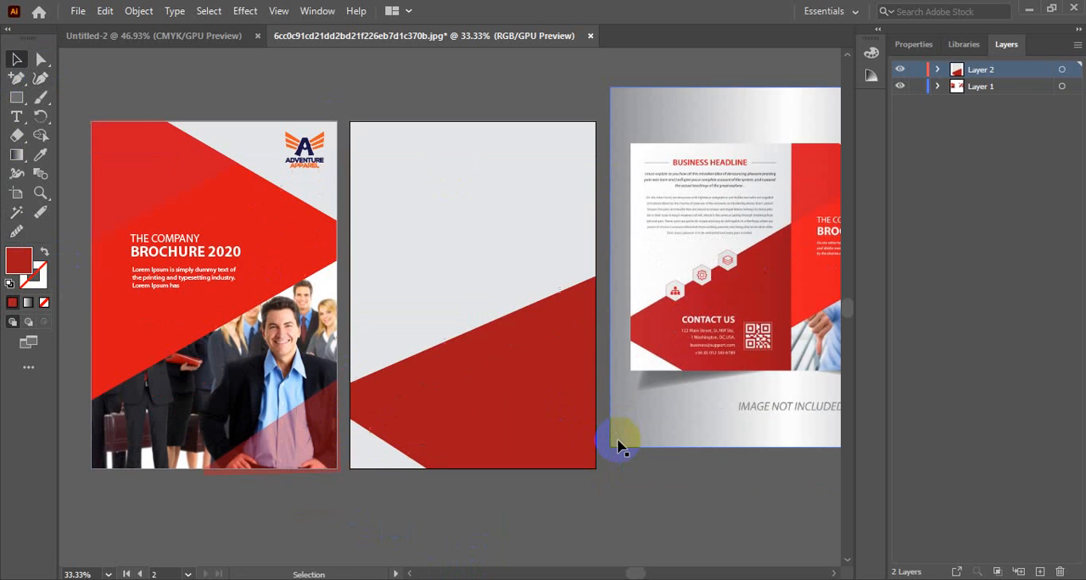
scroll(618, 441, "up", 1)
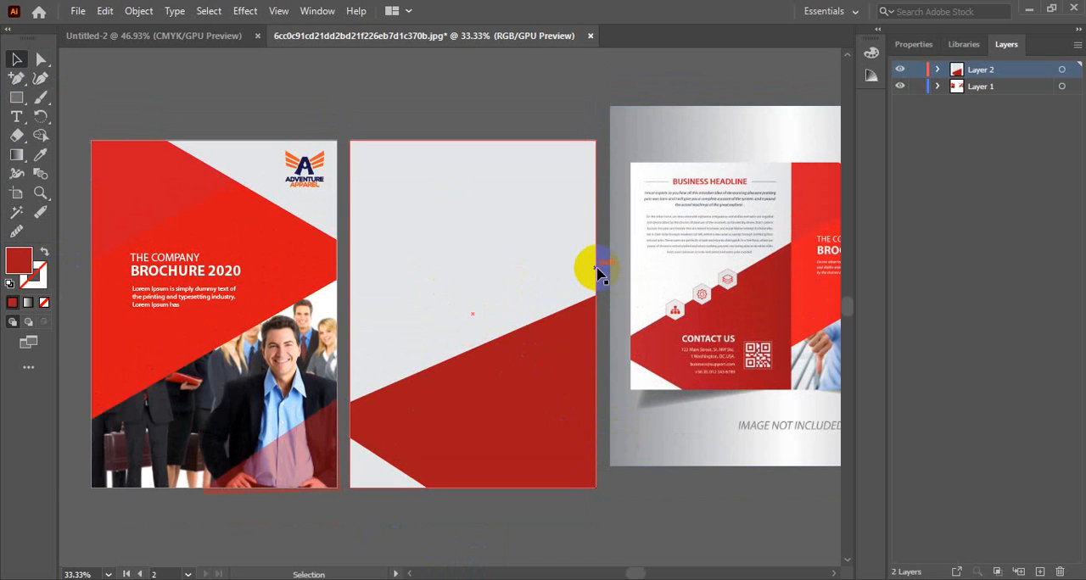
scroll(630, 286, "right", 1)
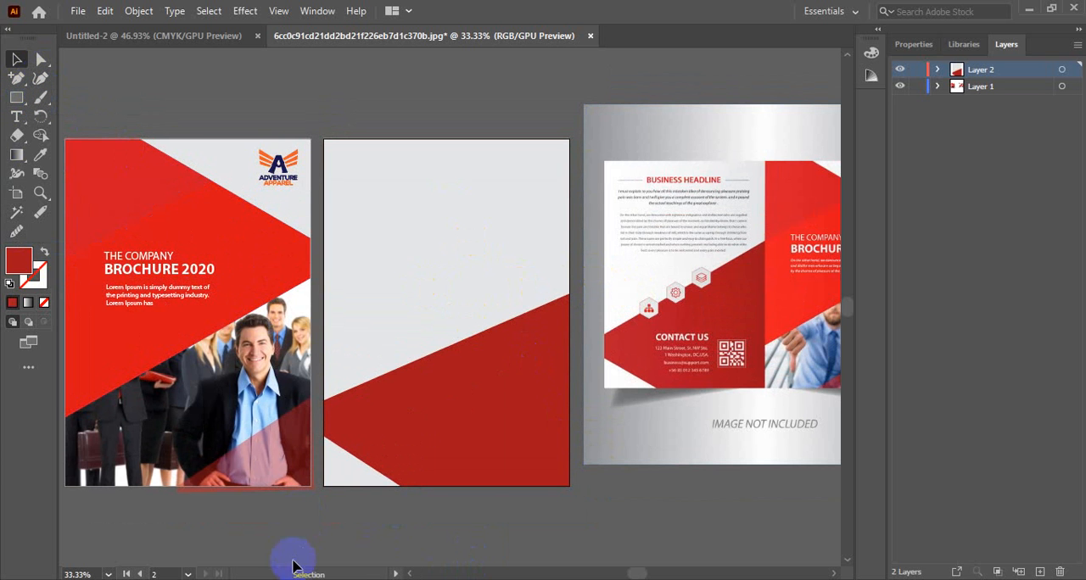
Step: Switch to the Google Meet call, admit the waiting participant, and return to Illustrator
left_click(402, 579)
left_click(72, 8)
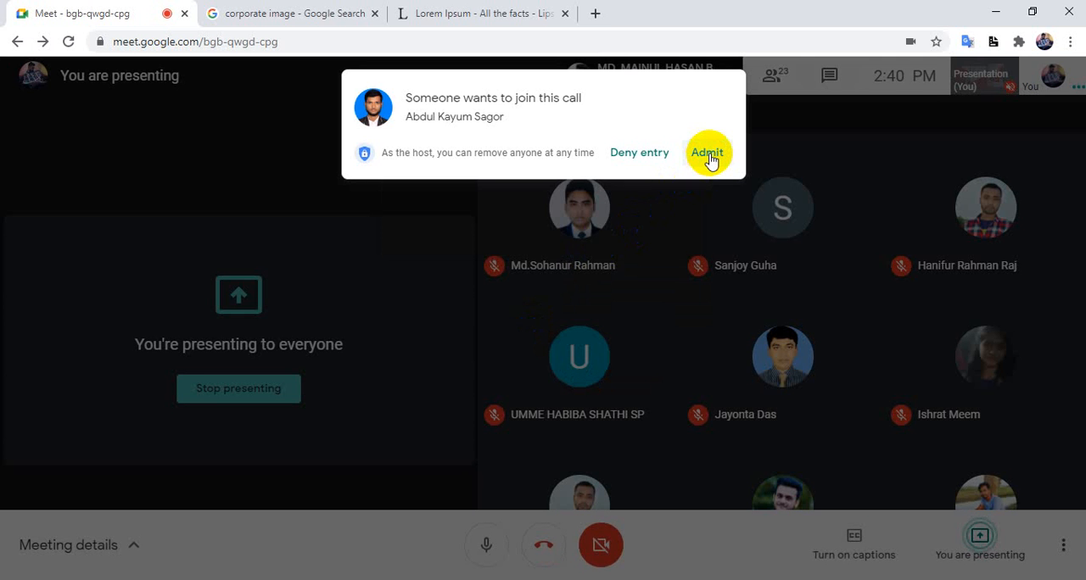
left_click(707, 154)
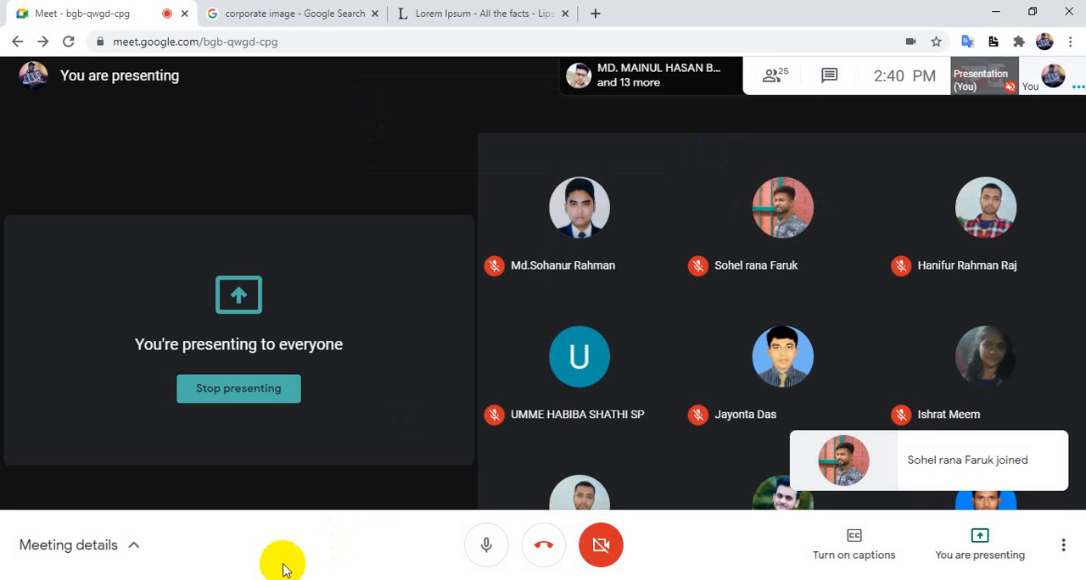
left_click(248, 579)
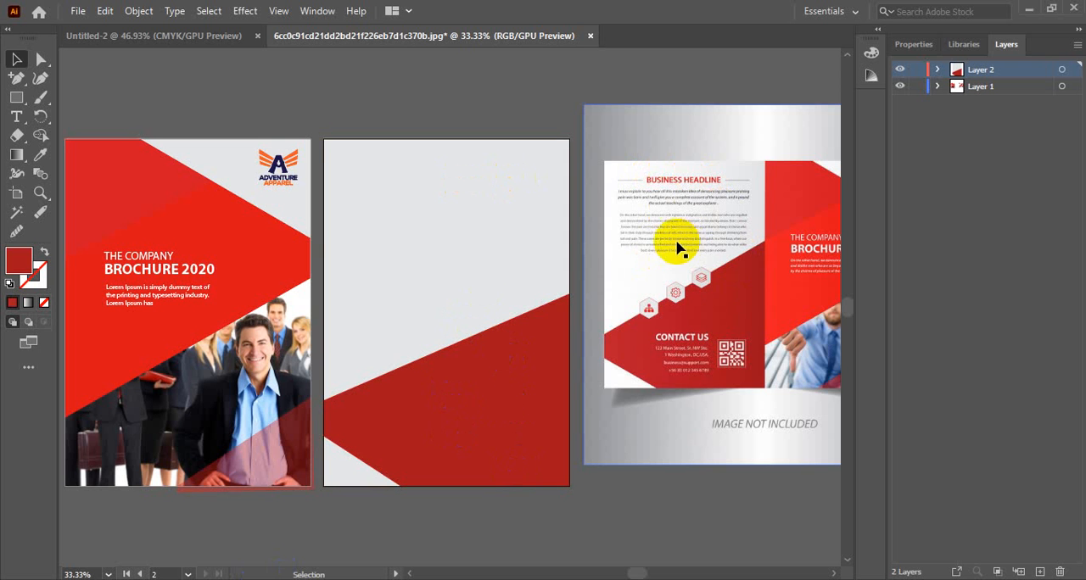
Step: Create a wide area-text block of placeholder Lorem ipsum in the upper part of the second artboard
left_click(21, 121)
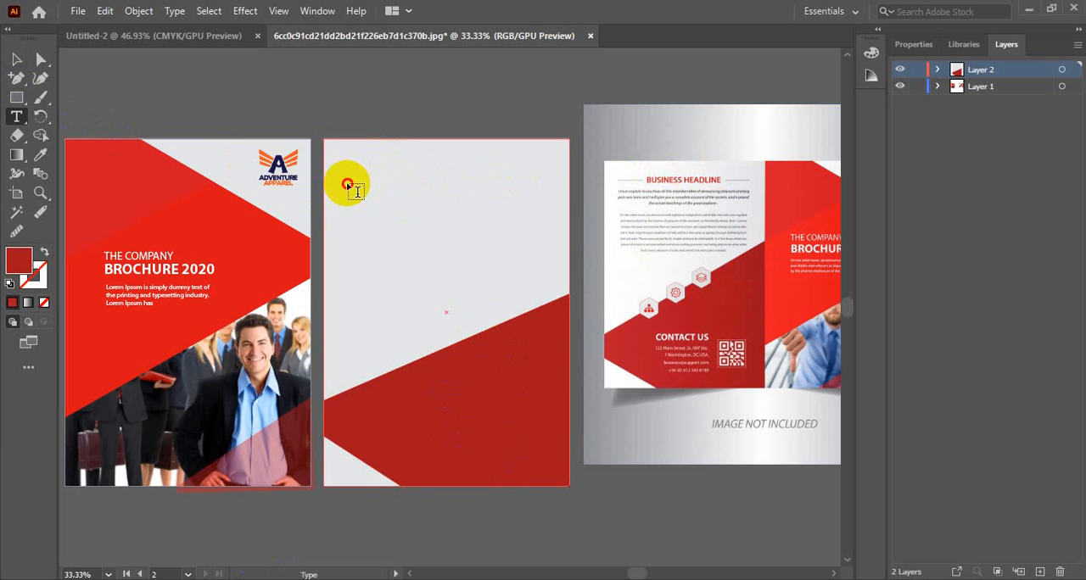
left_click_drag(347, 184, 548, 219)
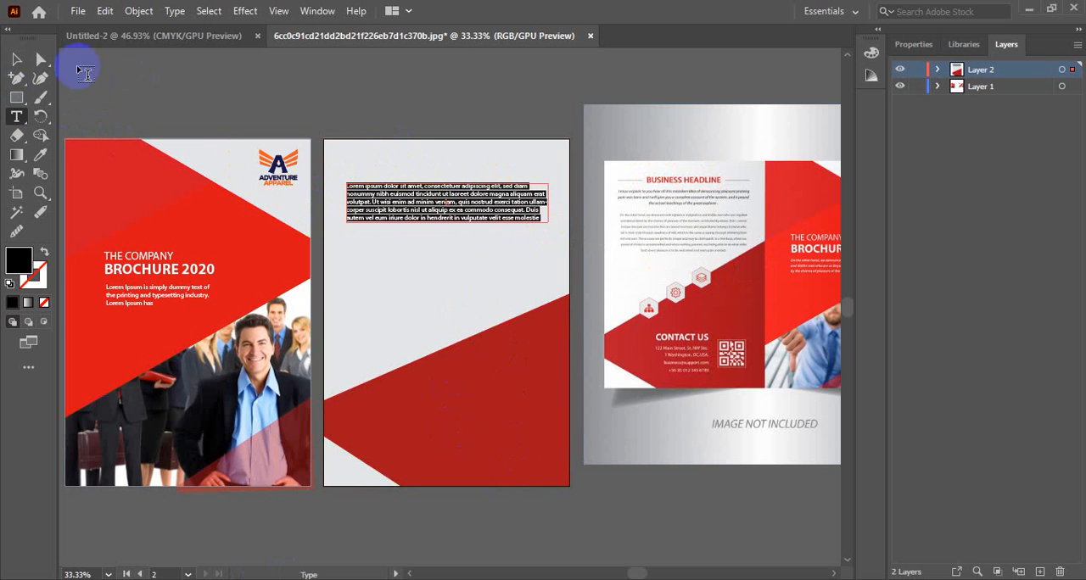
left_click(14, 60)
Step: Add the text BUSINESS HEADLINE above the placeholder paragraph on the second artboard
left_click(17, 116)
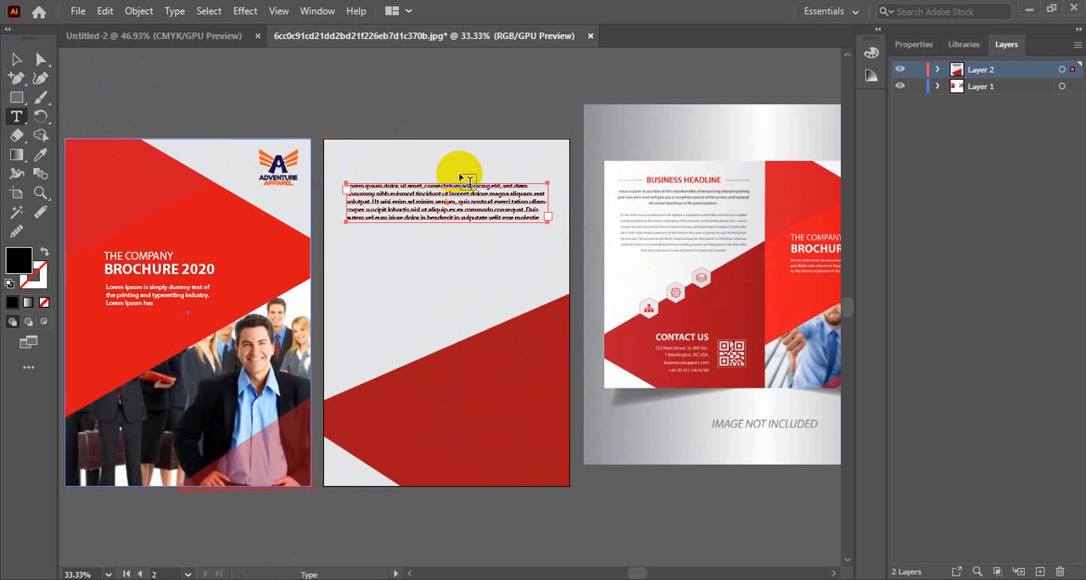
left_click(427, 160)
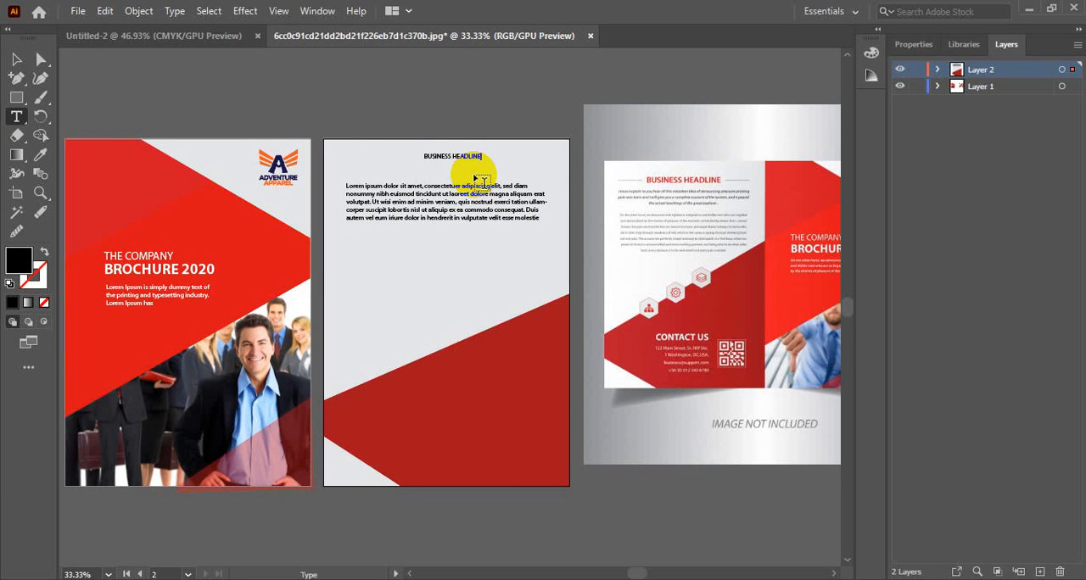
left_click(16, 61)
Step: Scale the BUSINESS HEADLINE text up to about 23.4 pt and position it roughly centred above the paragraph
left_click(457, 161)
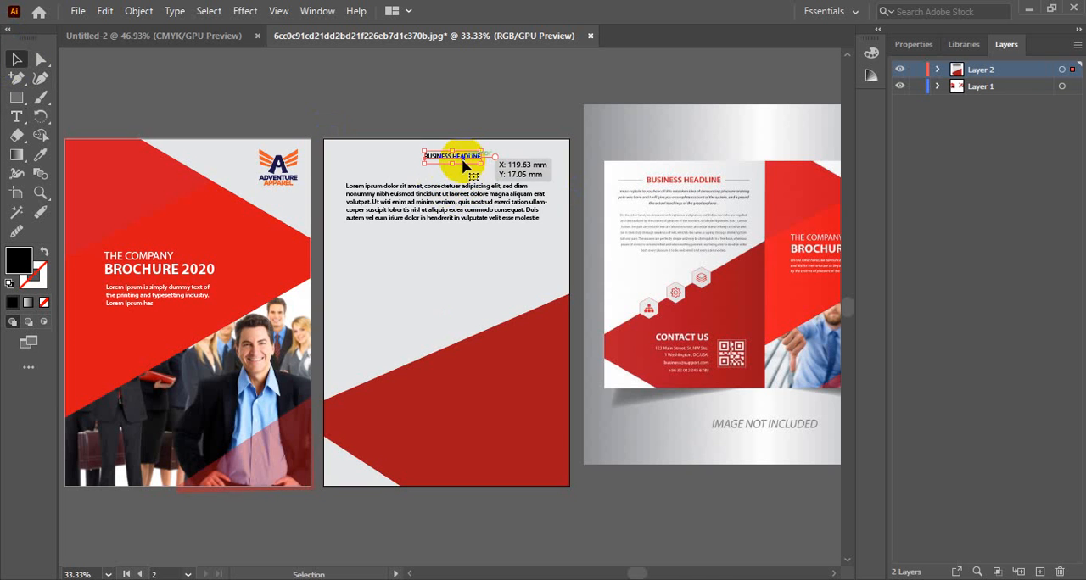
left_click(454, 238, "ctrl")
left_click_drag(434, 368, 569, 106)
left_click(644, 104)
left_click_drag(659, 177, 484, 189)
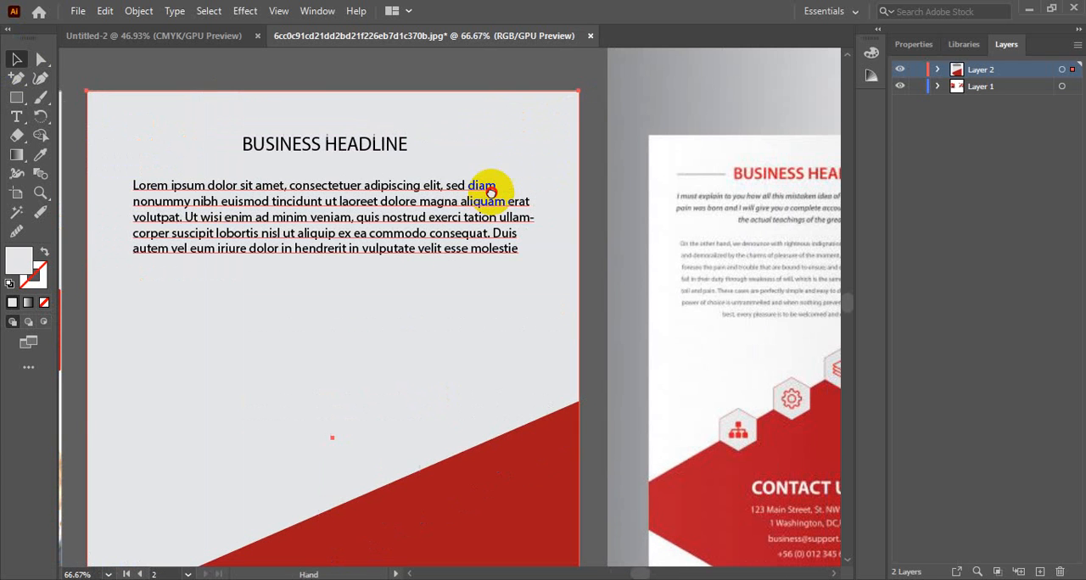
Step: Set the font style of the BUSINESS HEADLINE text to Myriad Pro Bold
left_click(405, 146)
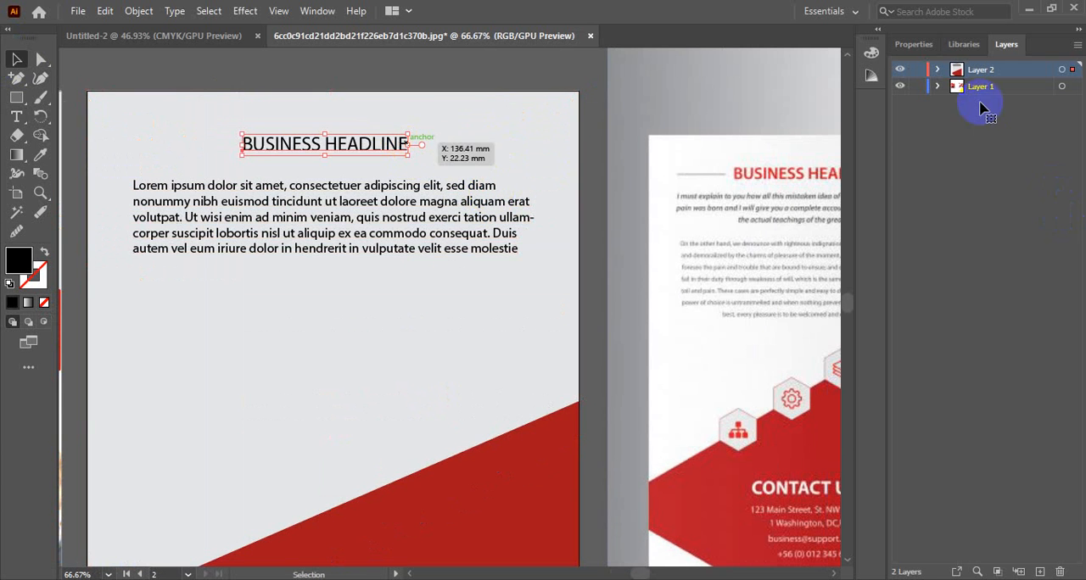
left_click(909, 44)
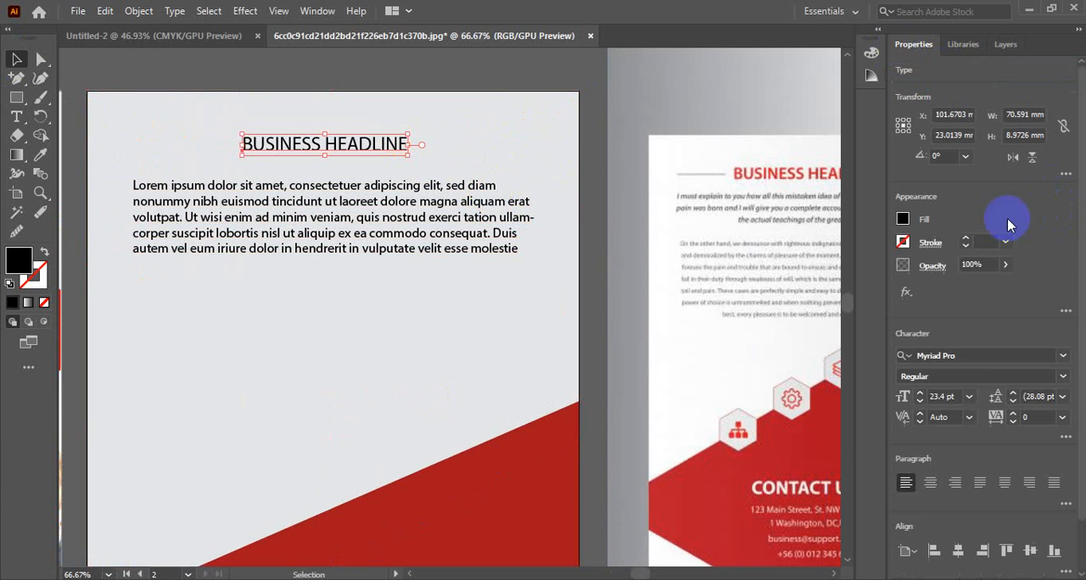
left_click(1059, 375)
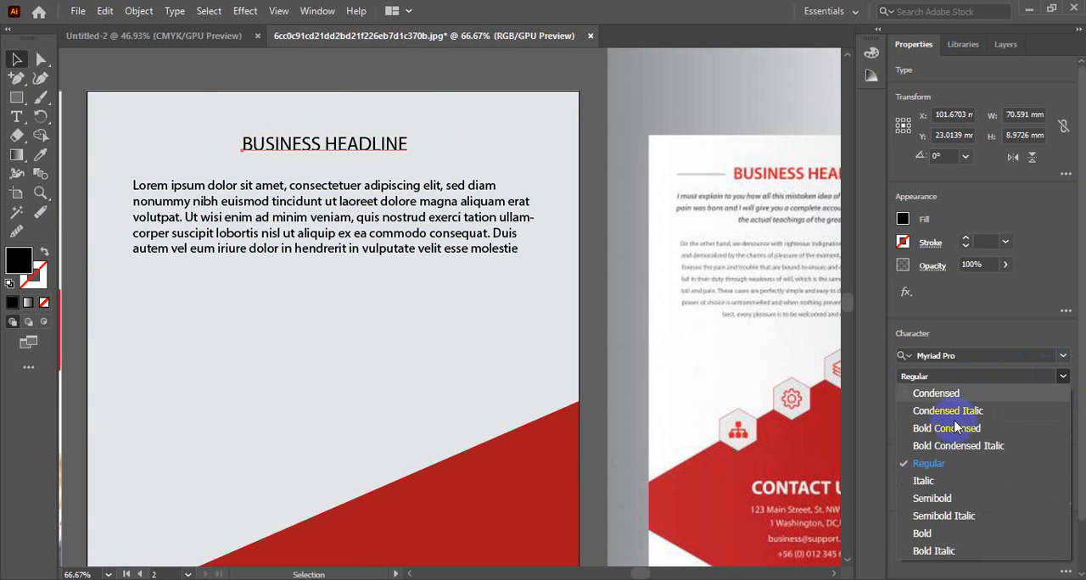
left_click(933, 534)
Step: Trim the placeholder paragraph under the headline by deleting all text after "volutpat."
left_click(390, 195)
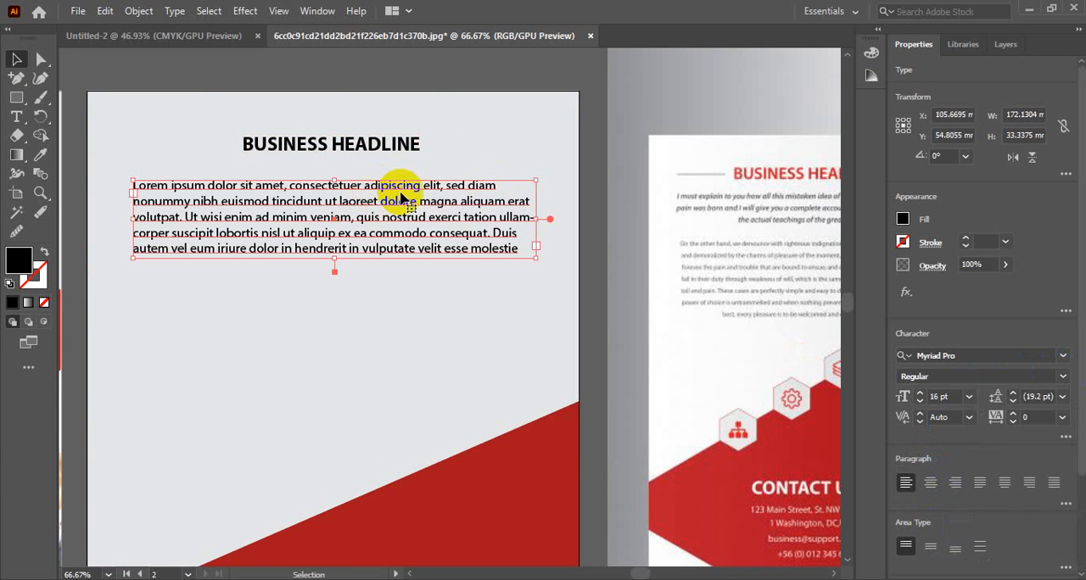
double_click(429, 250)
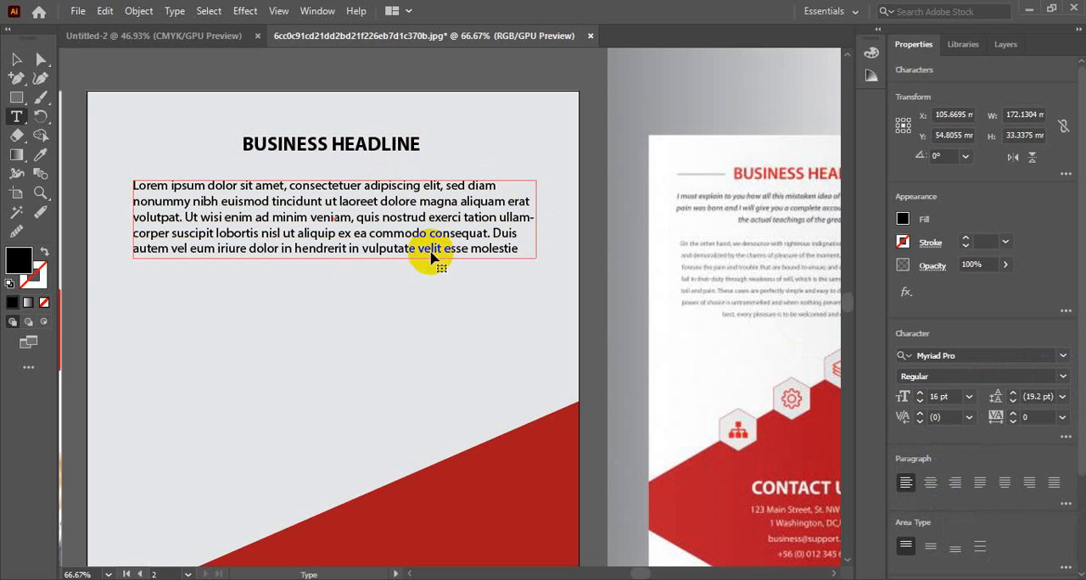
left_click_drag(511, 251, 183, 221)
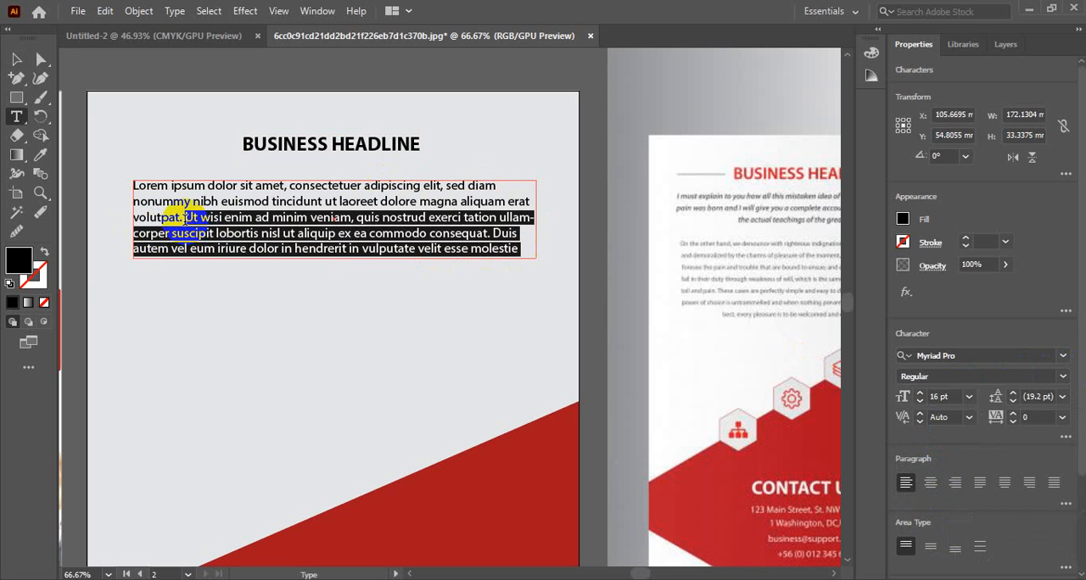
key("BackSpace")
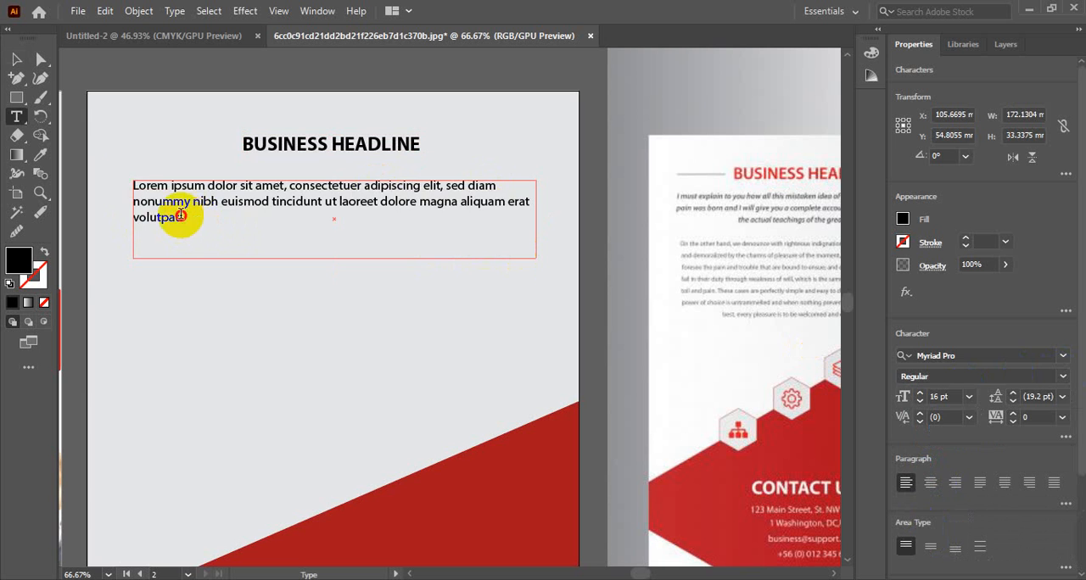
Step: Centre-align the shortened placeholder paragraph and reduce its text frame's height to about 25 mm
left_click_drag(184, 220, 117, 178)
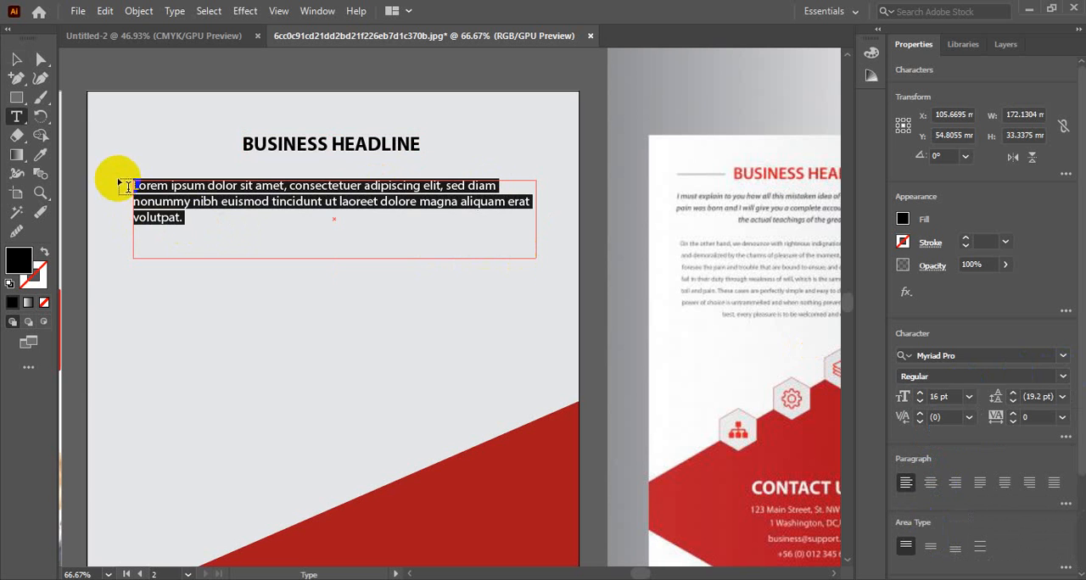
left_click(931, 483)
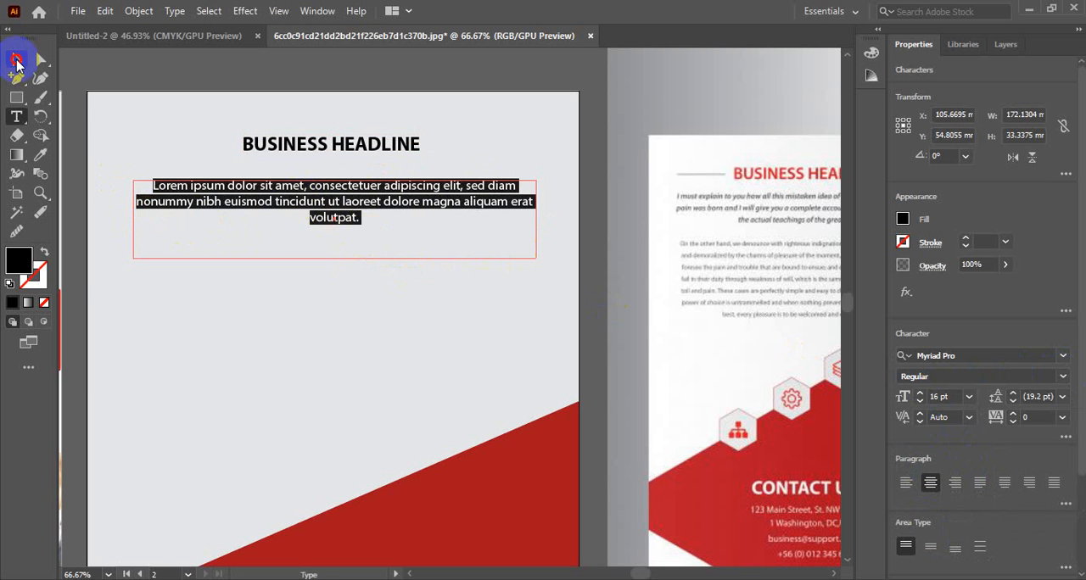
left_click(17, 61)
left_click_drag(337, 260, 339, 248)
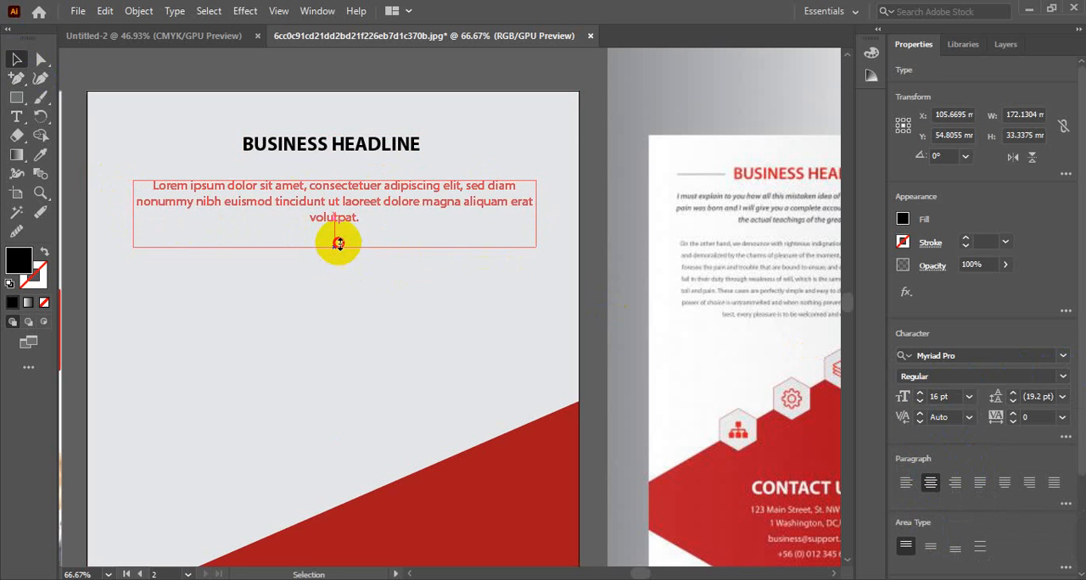
Step: Create a second placeholder text block about 178 by 59 mm below the intro paragraph, justified with the last line centred
scroll(390, 246, "down", 2)
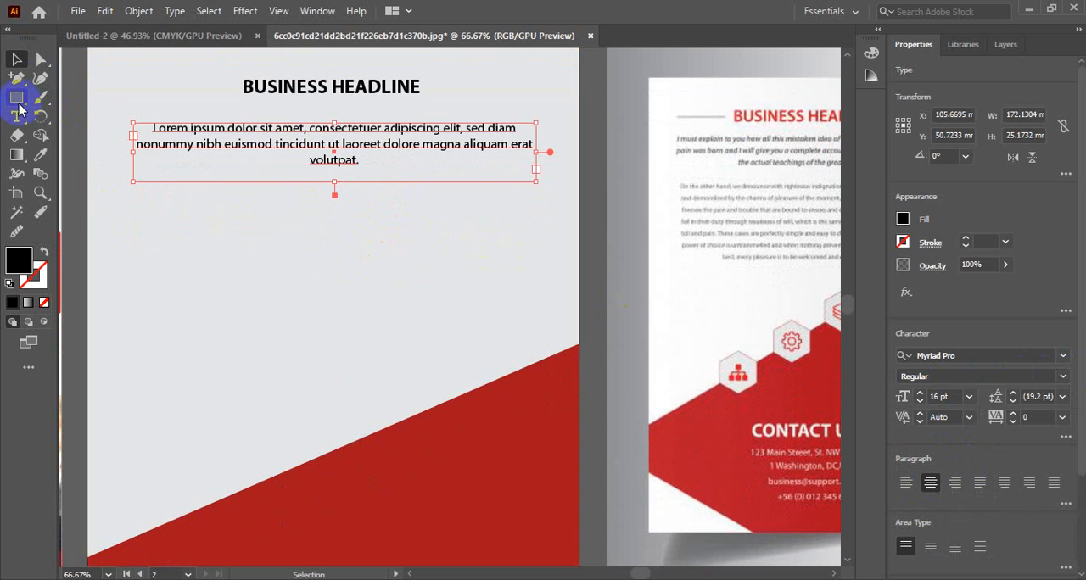
left_click(15, 119)
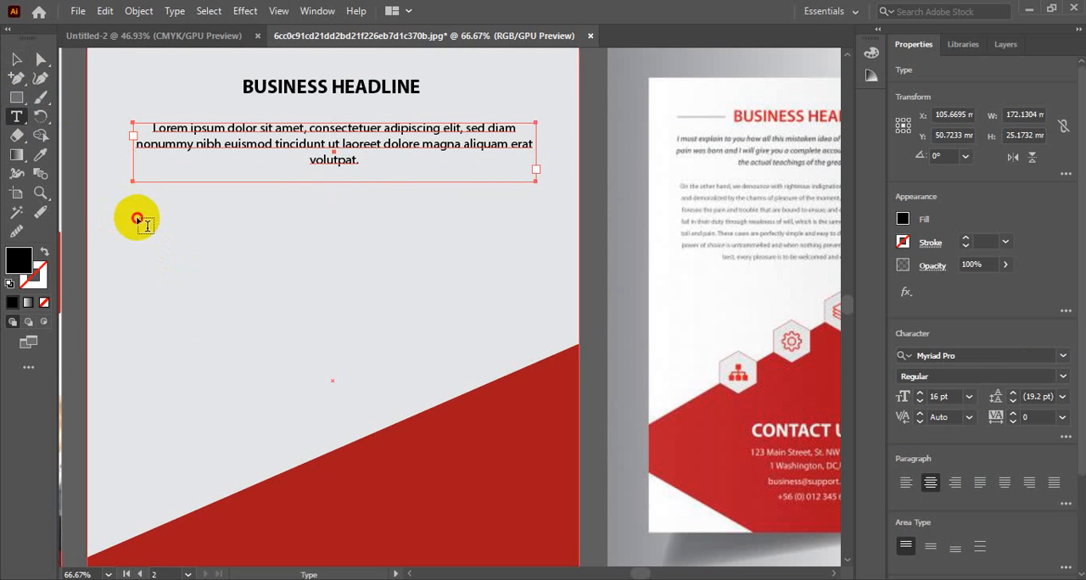
left_click_drag(133, 209, 548, 345)
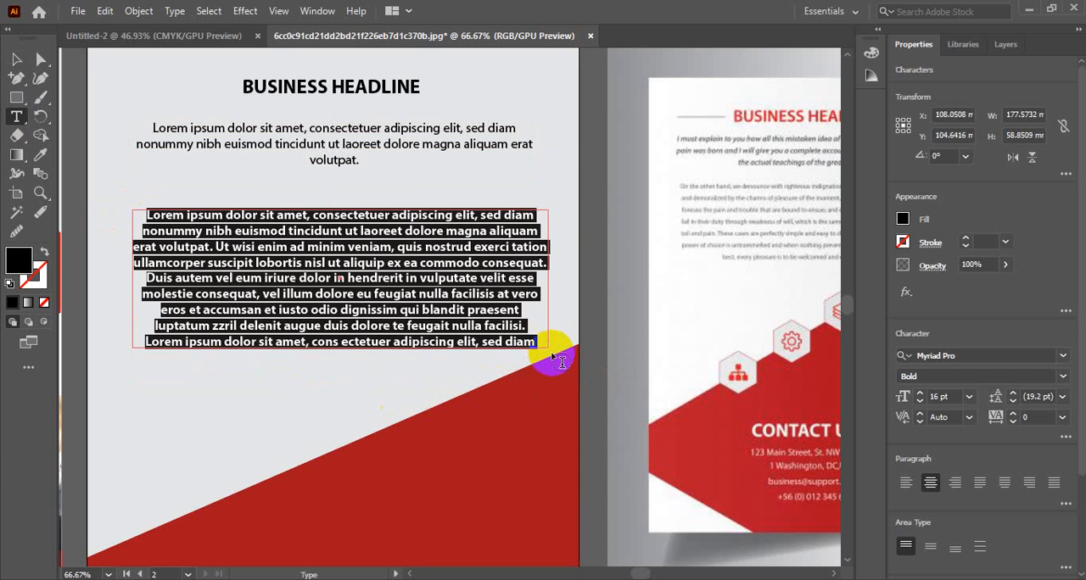
left_click(1004, 482)
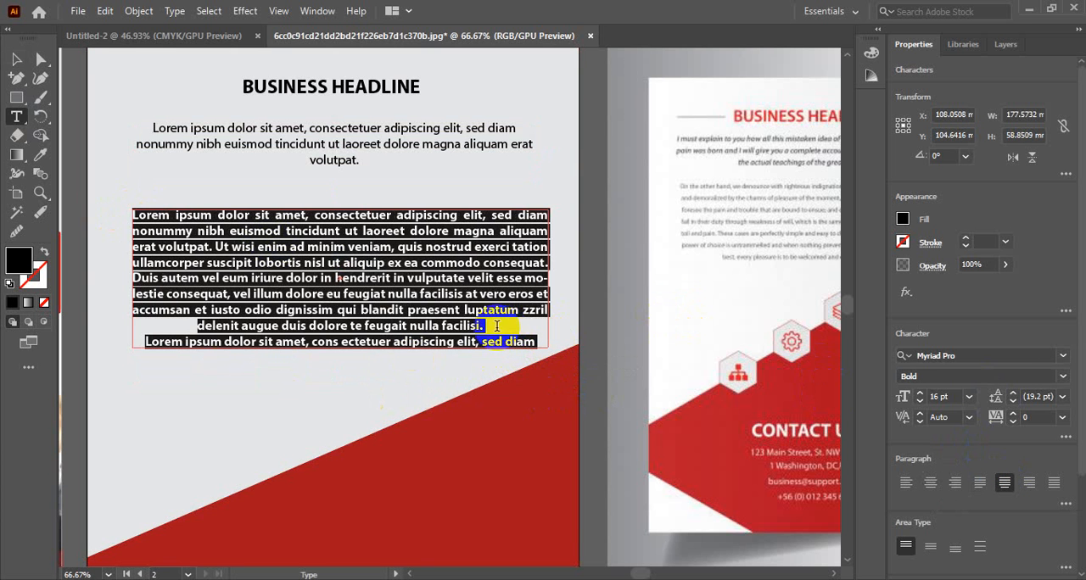
Step: Widen the second text block leftward to about 184 mm and set its font style to Regular
key("Escape")
left_click_drag(129, 277, 117, 277)
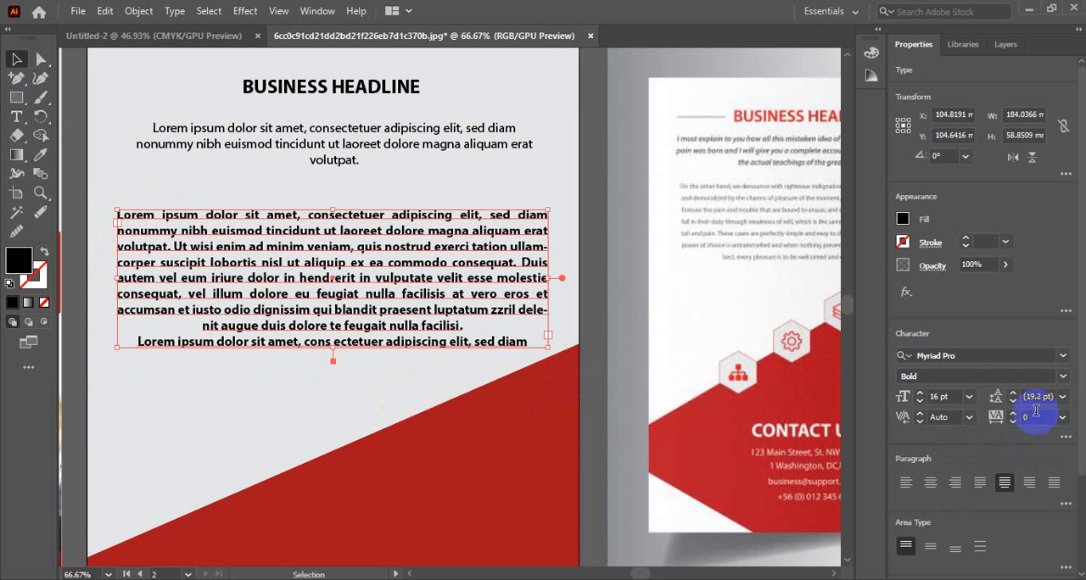
left_click(1062, 376)
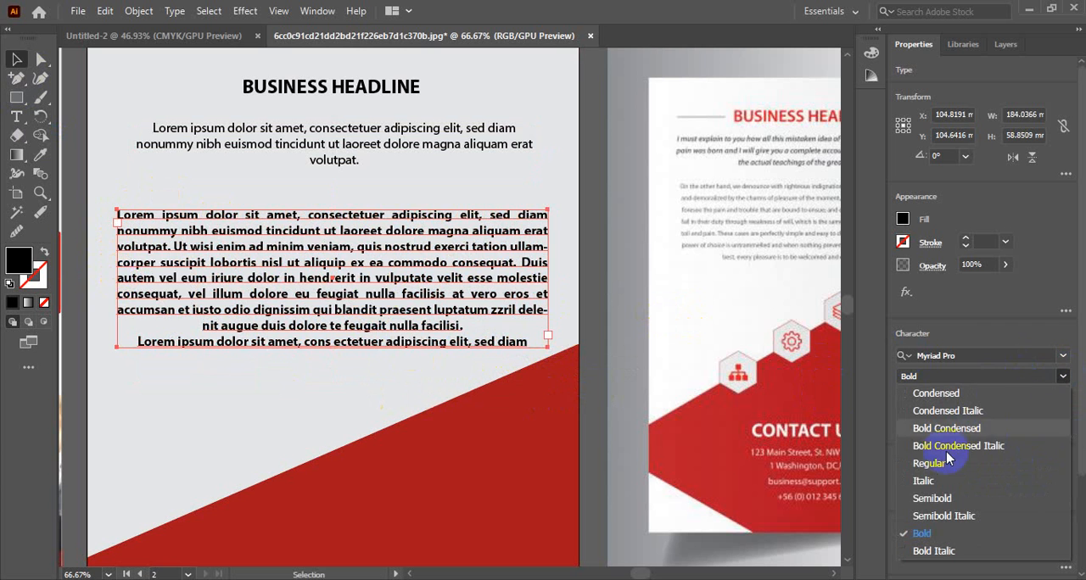
left_click(867, 461)
left_click(18, 60)
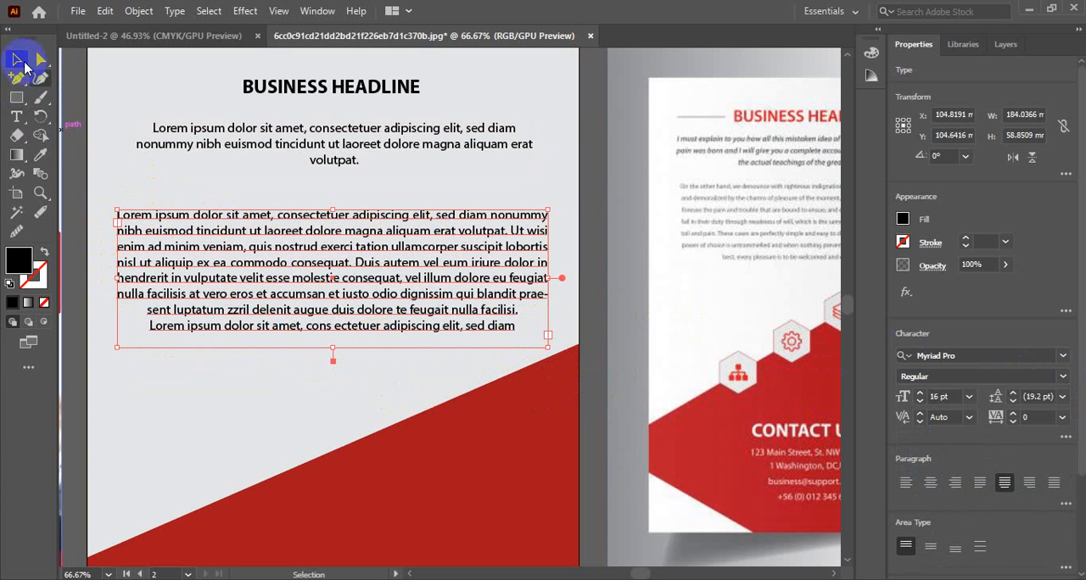
Step: Set the second text block's font size to 13 pt
left_click(394, 412)
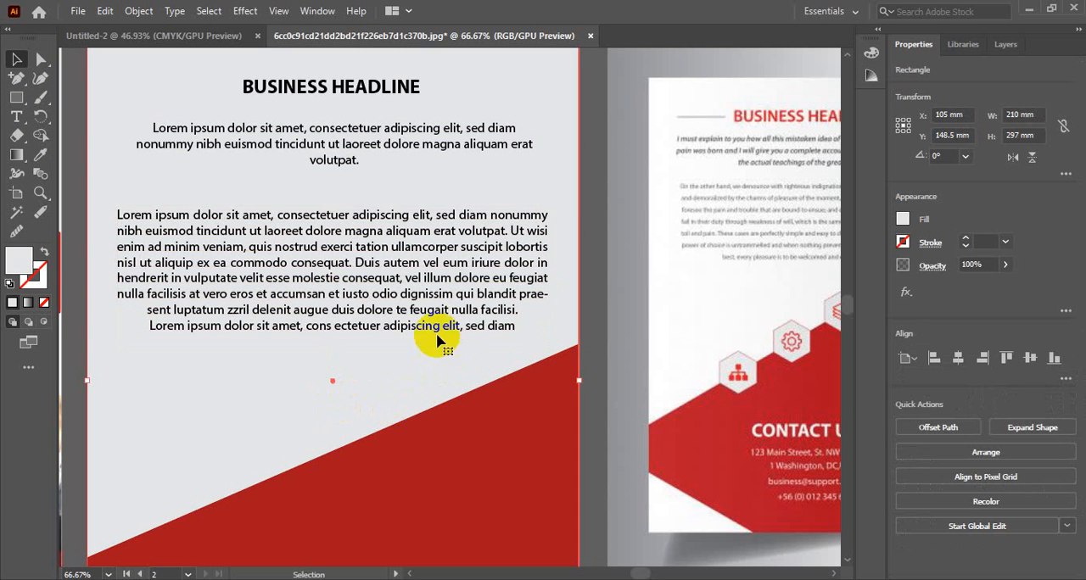
left_click(404, 308)
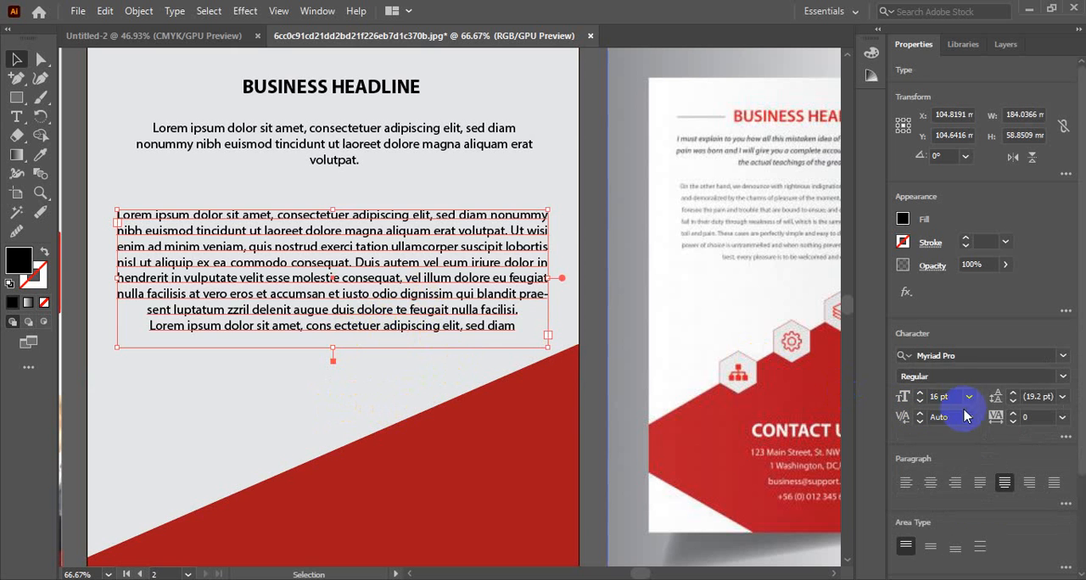
key("Down")
key("Down")
key("Down")
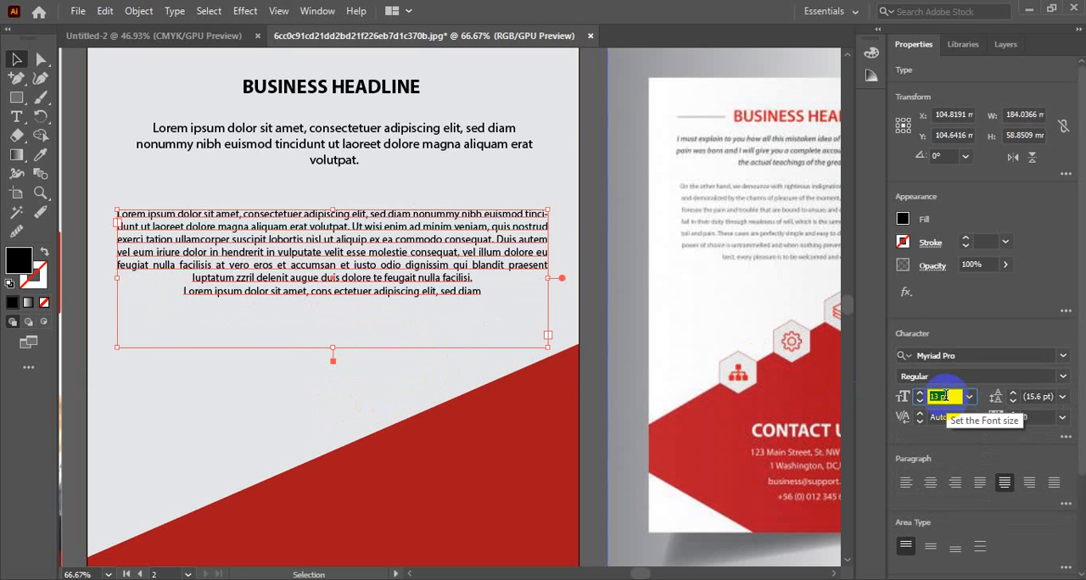
key("Up")
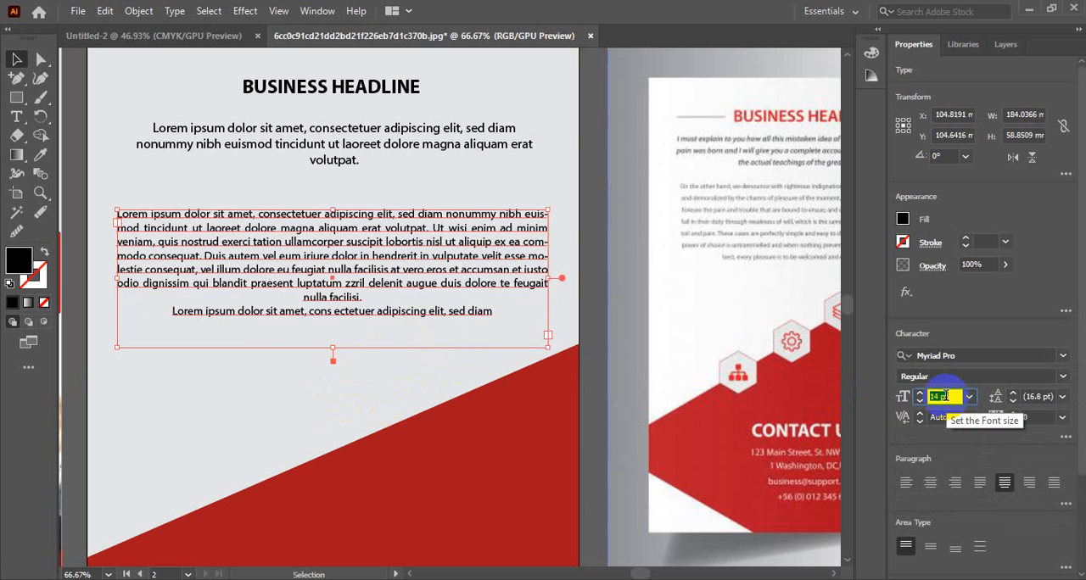
key("Down")
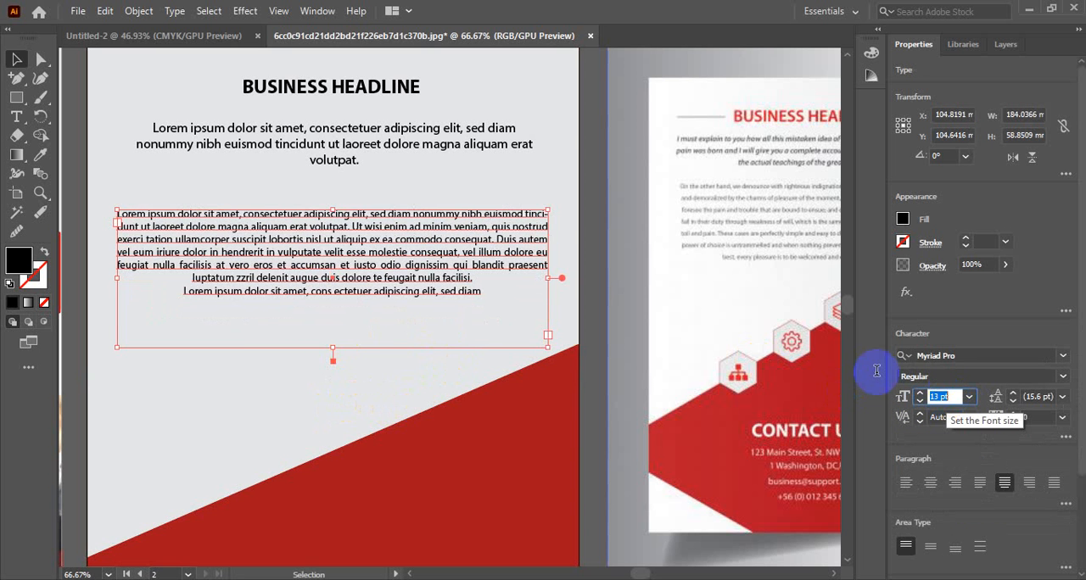
Step: Extend the second text block by pasting a copy of its passage from "at vero eros" at the end and removing the line break after "facilisi."
left_click(492, 293)
left_click(472, 296)
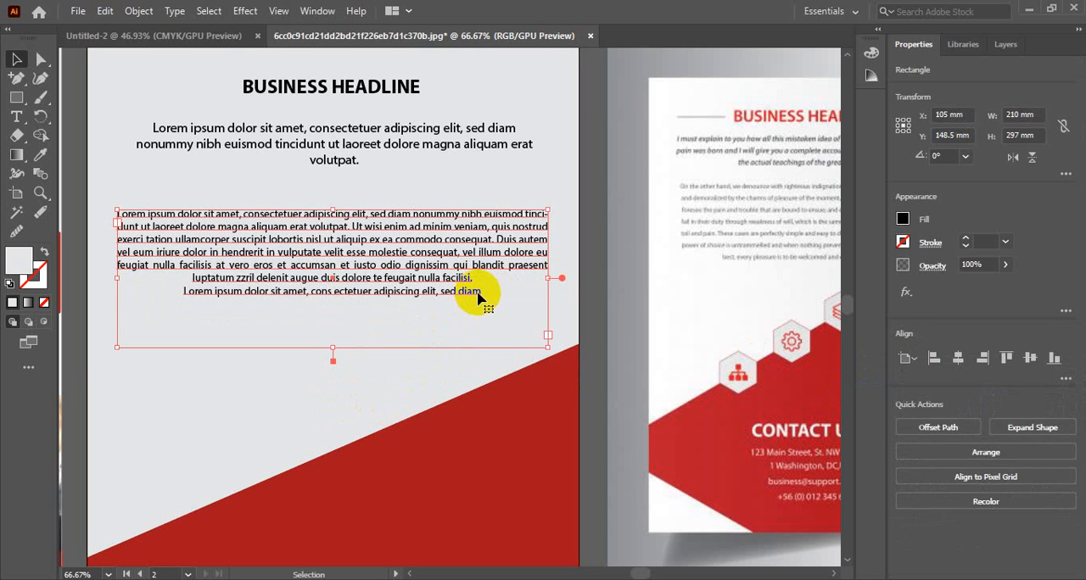
double_click(479, 295)
left_click_drag(439, 291, 217, 267)
key("ctrl+c")
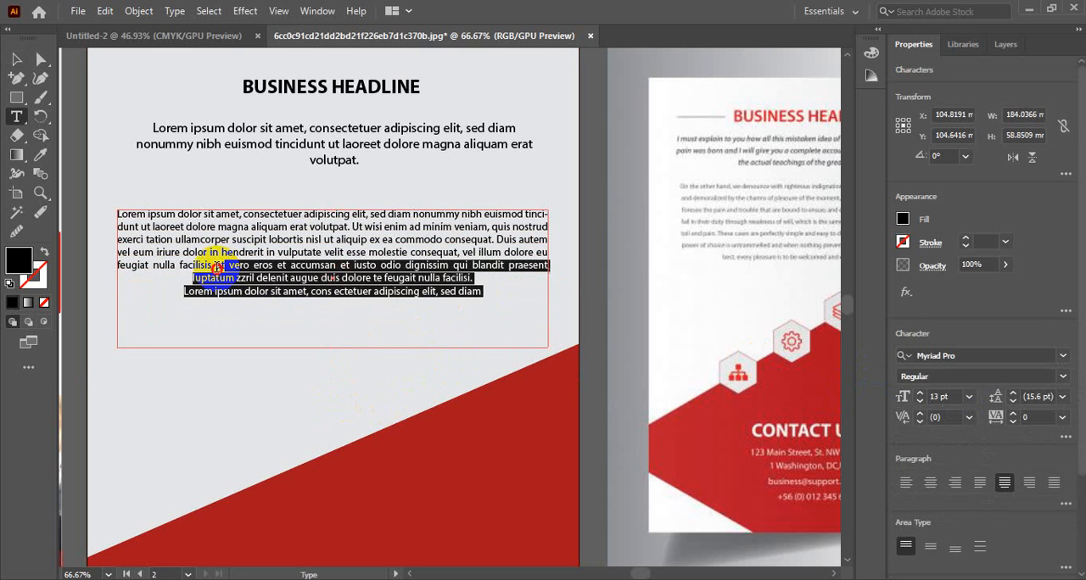
left_click(499, 297)
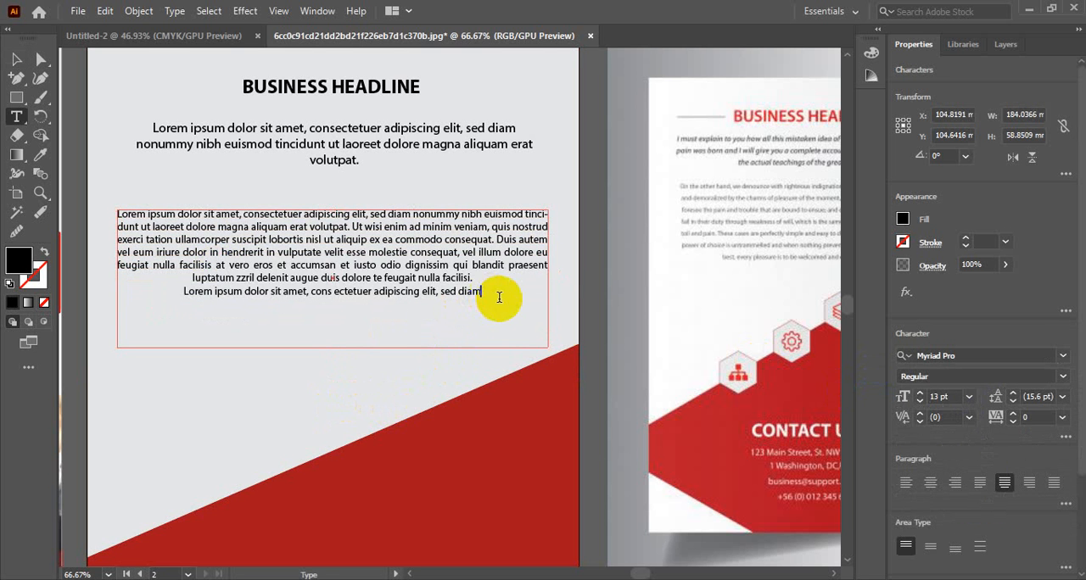
key("ctrl+v")
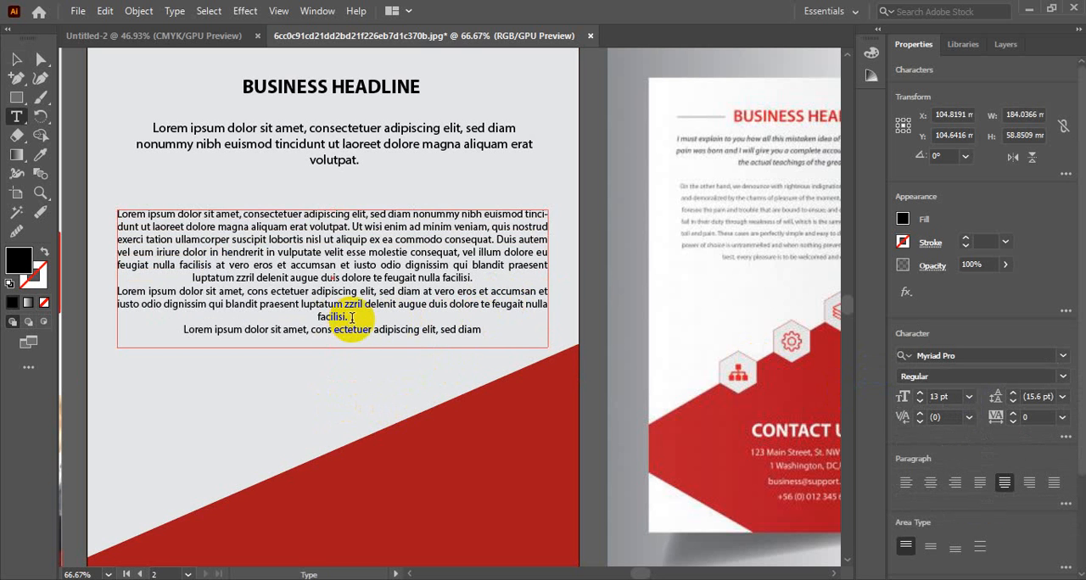
left_click(353, 317)
key("Delete")
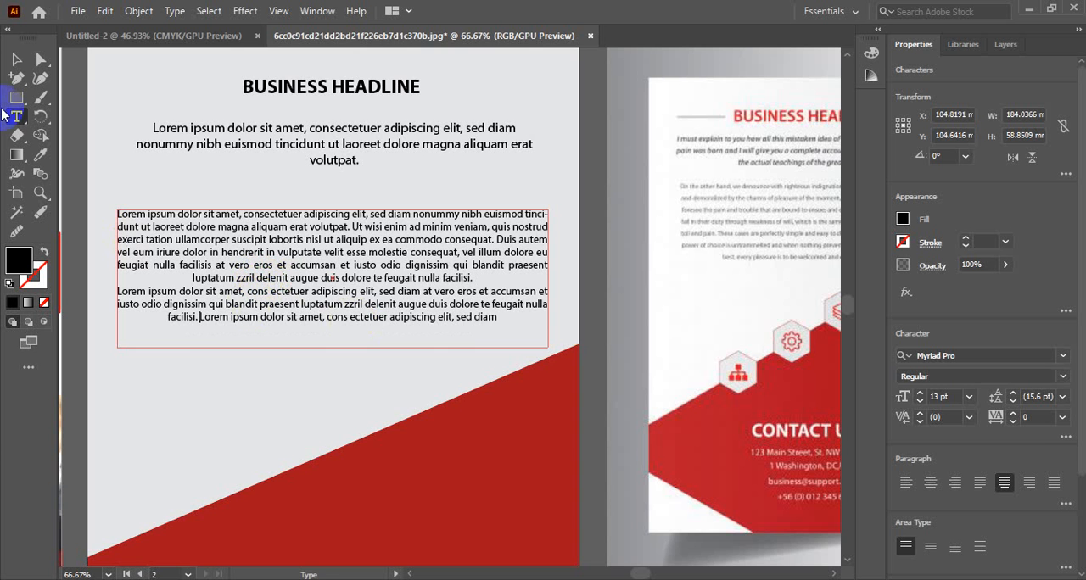
Step: Nudge the second text block slightly upward, closer to the intro paragraph
left_click(15, 61)
scroll(395, 357, "up", 2)
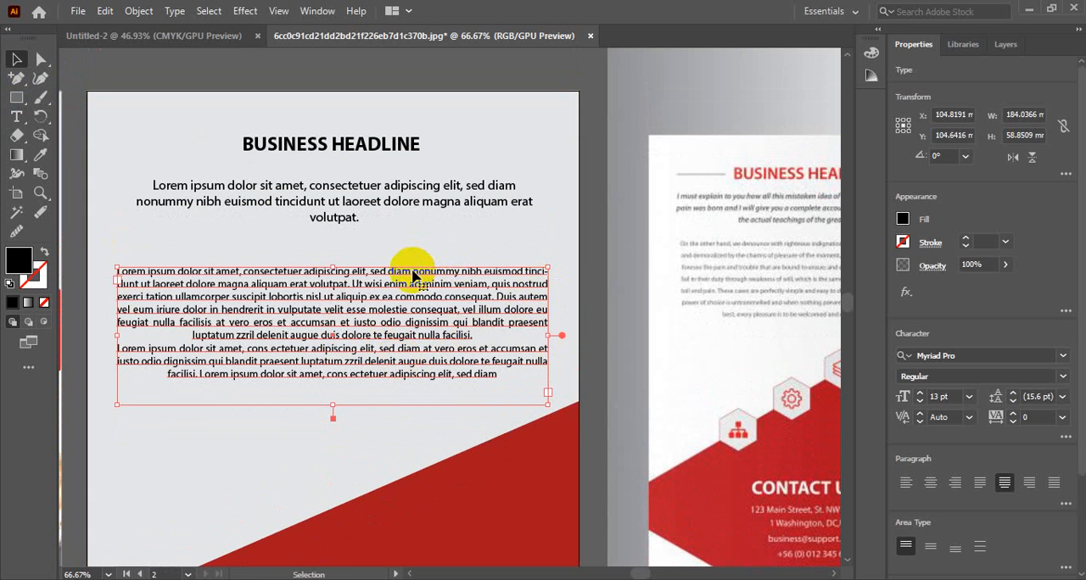
key("Up")
key("Up")
key("Up")
key("Up")
key("Up")
key("Up")
key("Up")
key("Up")
key("Up")
key("Up")
key("Up")
key("Up")
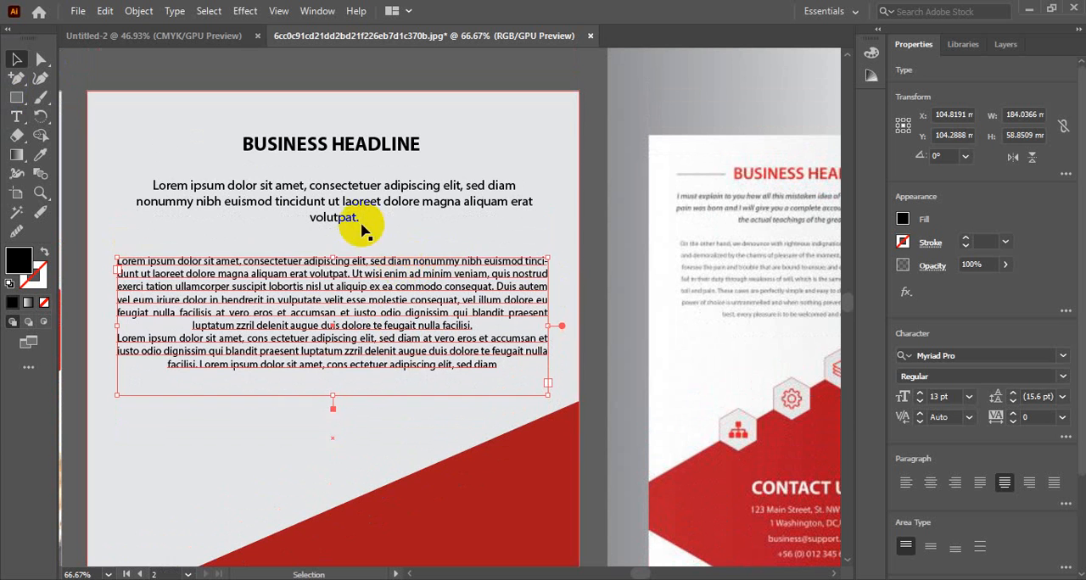
Step: Nudge the intro paragraph and the BUSINESS HEADLINE text slightly downward on the artboard
left_click(351, 216)
key("Down")
key("Down")
key("Down")
key("Down")
key("Down")
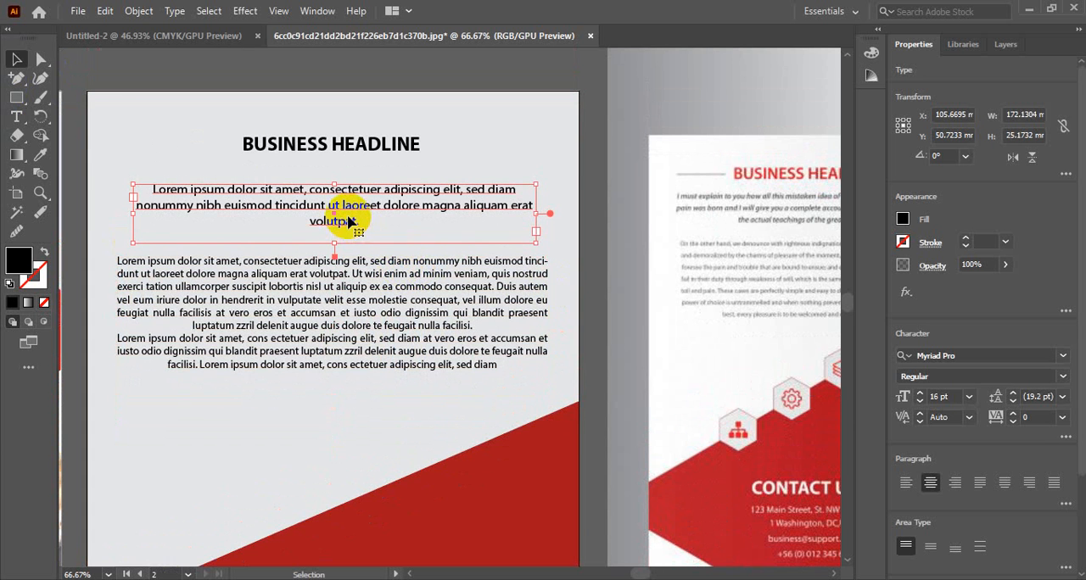
left_click(348, 149)
key("Down")
key("Down")
key("Down")
key("Down")
key("Down")
key("Down")
key("Down")
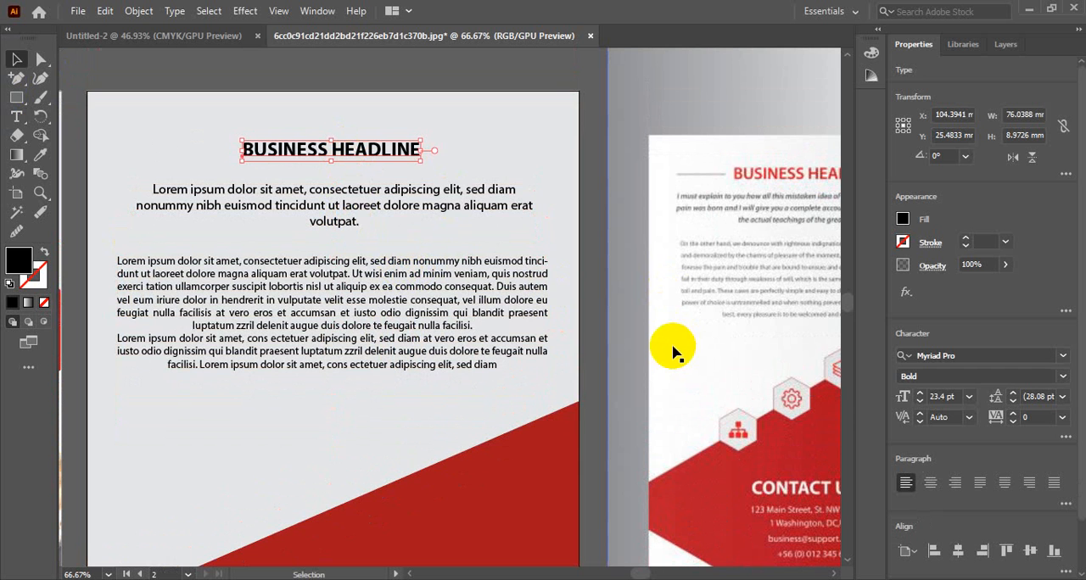
Step: Recolour the BUSINESS HEADLINE text with the dark red sampled from the angled shape using the Eyedropper
key("i")
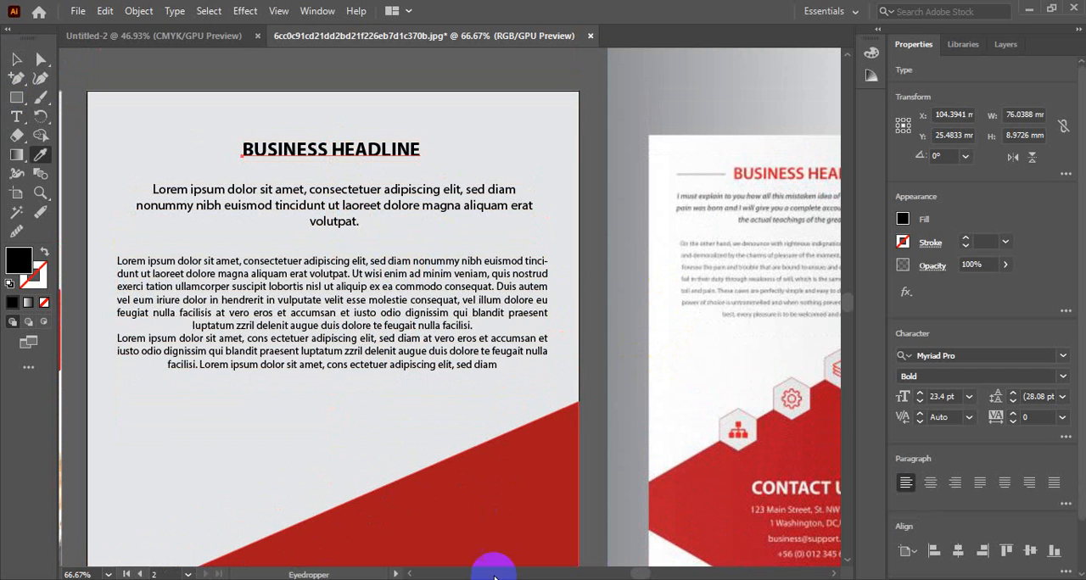
left_click(472, 492)
left_click(16, 58)
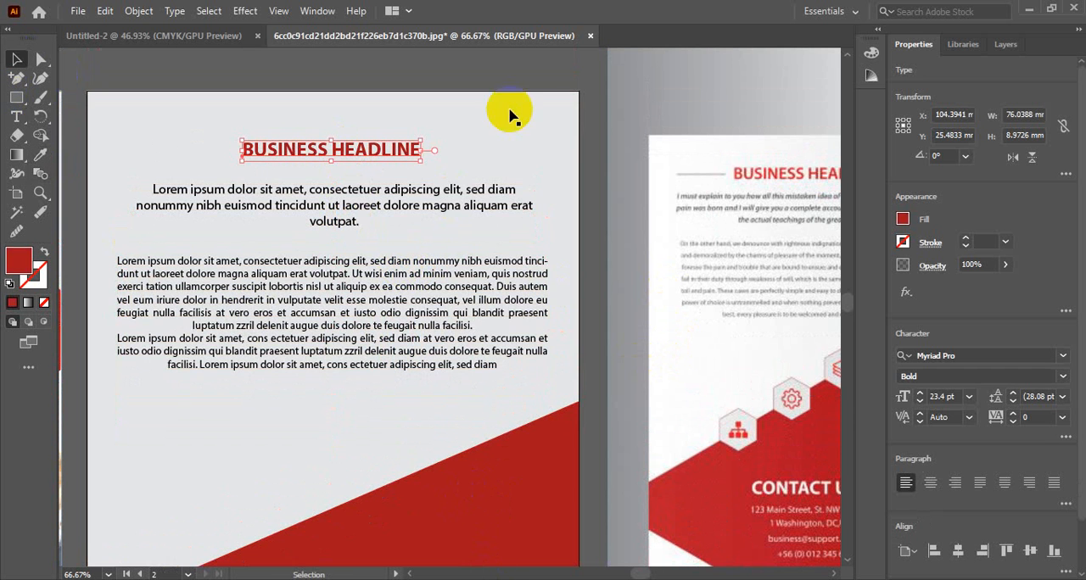
left_click(582, 78)
Step: Draw a thin dark red rectangle about 24.5 by 1 mm just left of the BUSINESS HEADLINE text as a decorative line
scroll(319, 353, "up", 2)
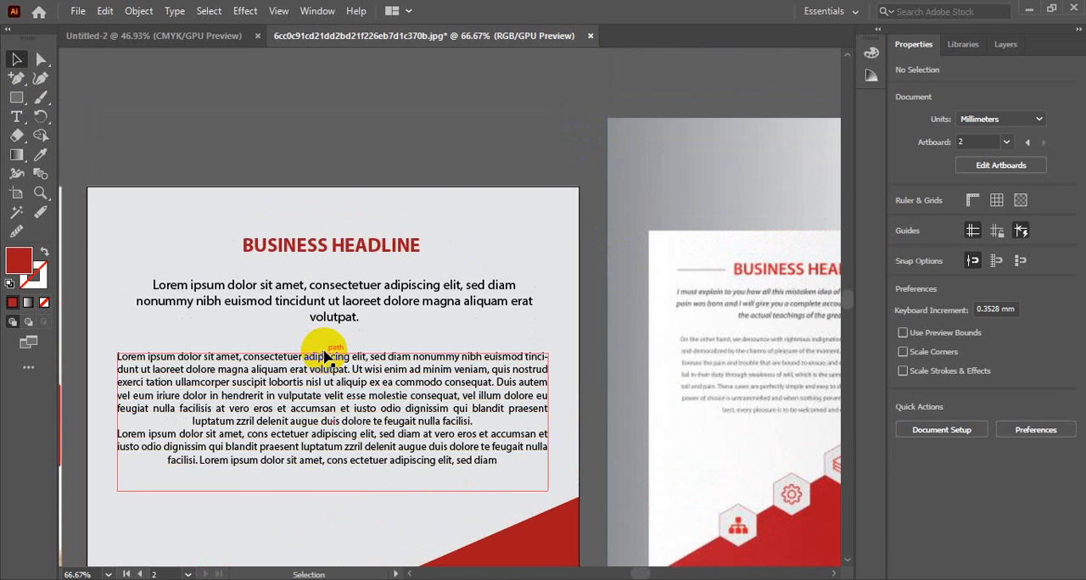
scroll(327, 355, "down", 1)
left_click(15, 99)
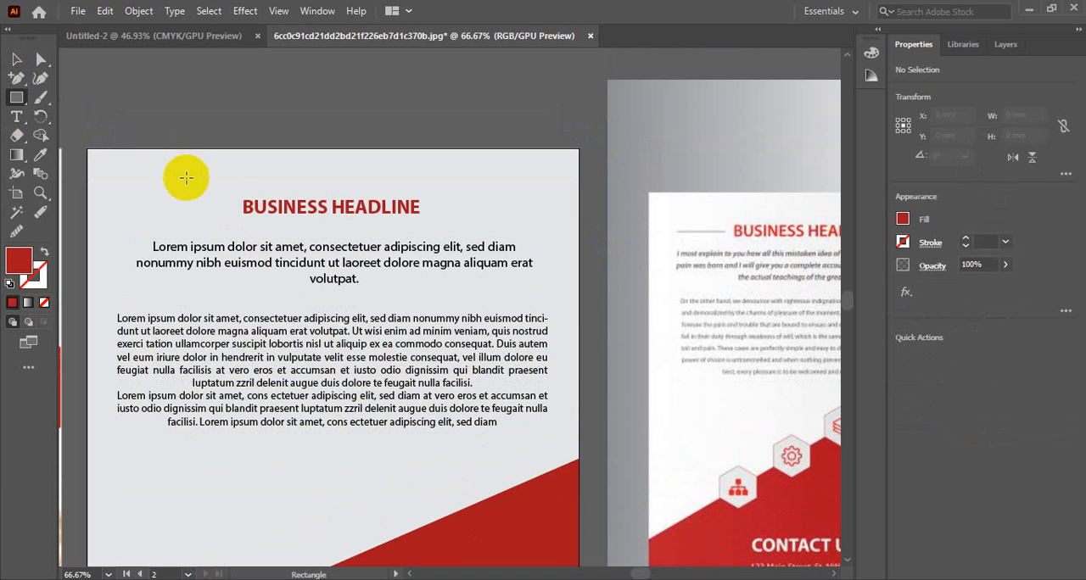
left_click_drag(230, 206, 172, 203)
left_click(15, 59)
left_click(189, 90)
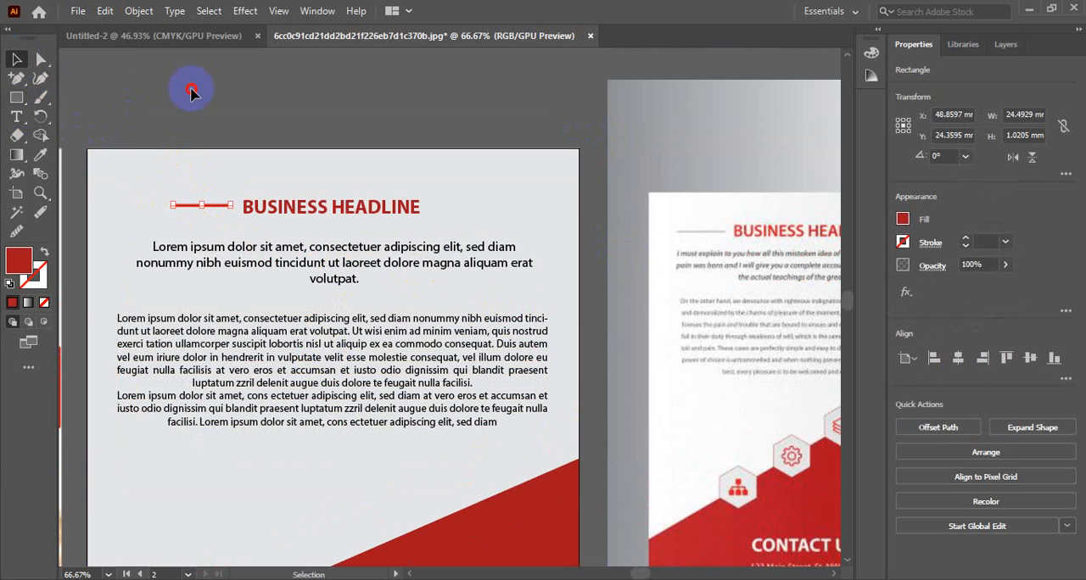
Step: Thin the dark red line beside BUSINESS HEADLINE to about 0.5 mm high and move it down slightly to the headline's middle
left_click(234, 223, "ctrl")
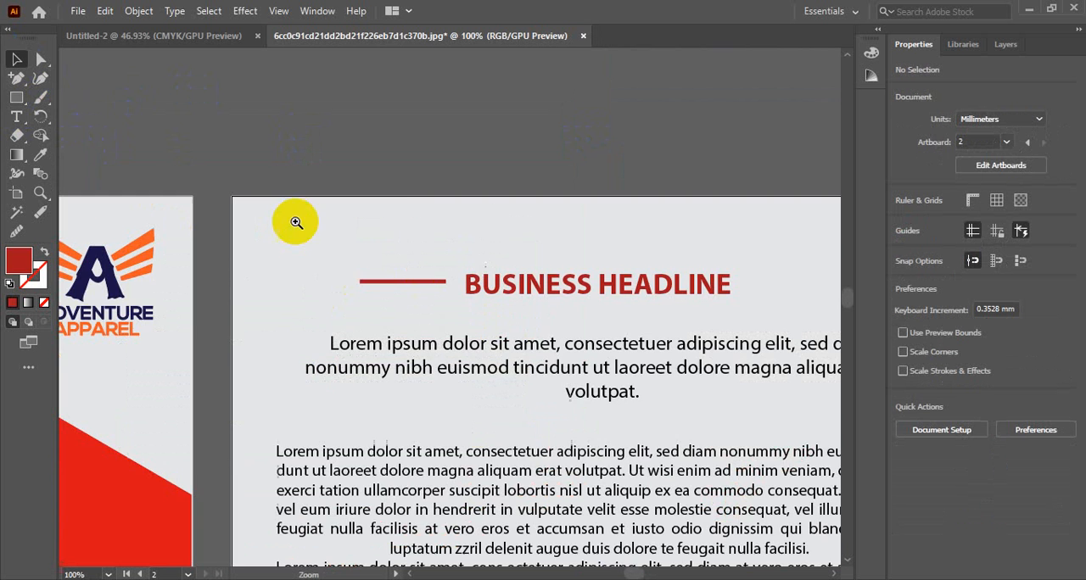
left_click(540, 270, "ctrl")
left_click(540, 270, "ctrl")
left_click(446, 343, "ctrl")
left_click_drag(378, 402, 734, 245)
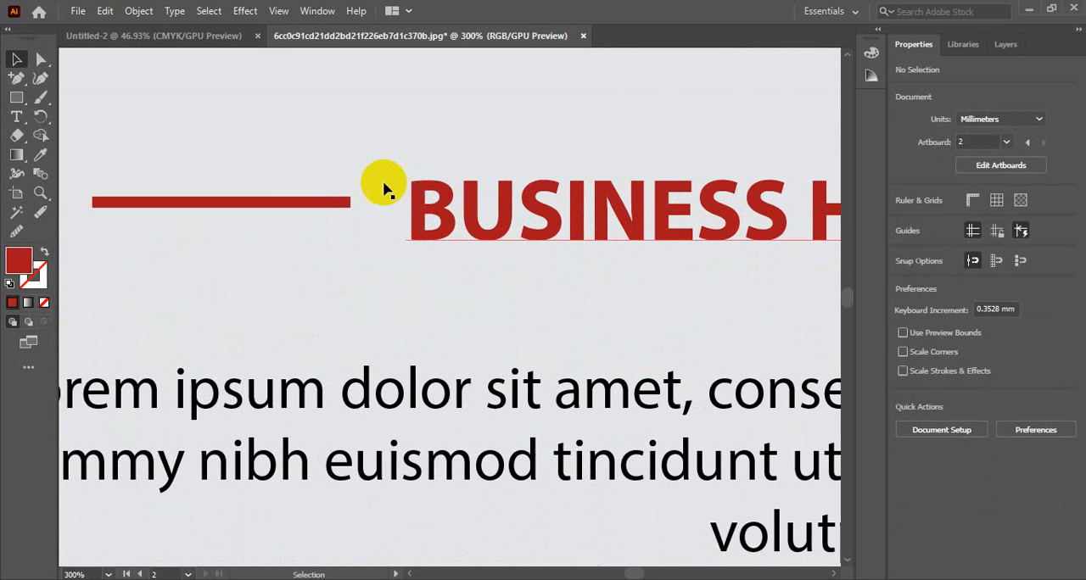
left_click(309, 202)
left_click_drag(223, 201, 222, 205)
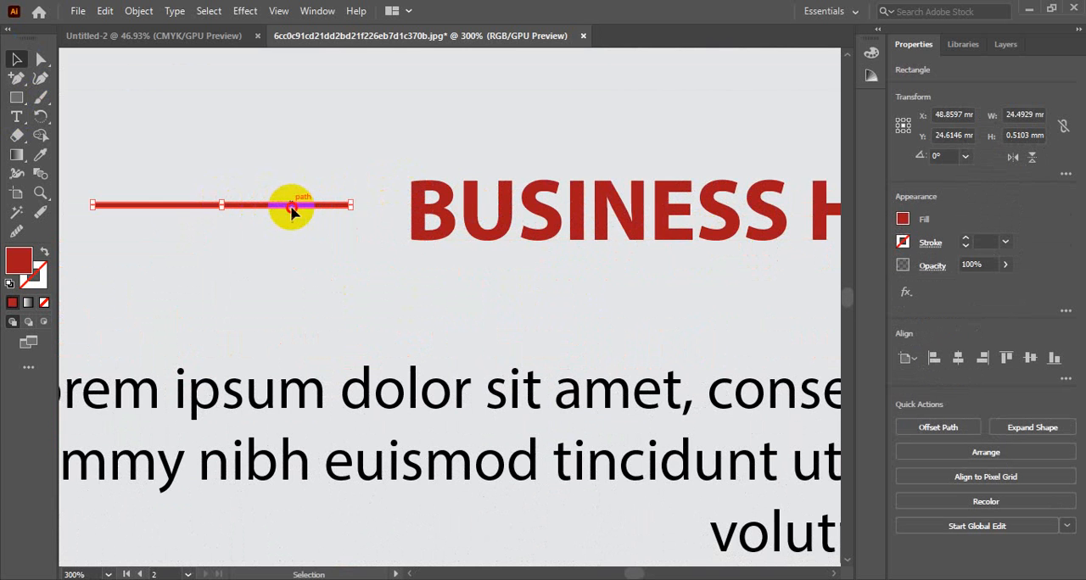
left_click_drag(291, 213, 291, 213)
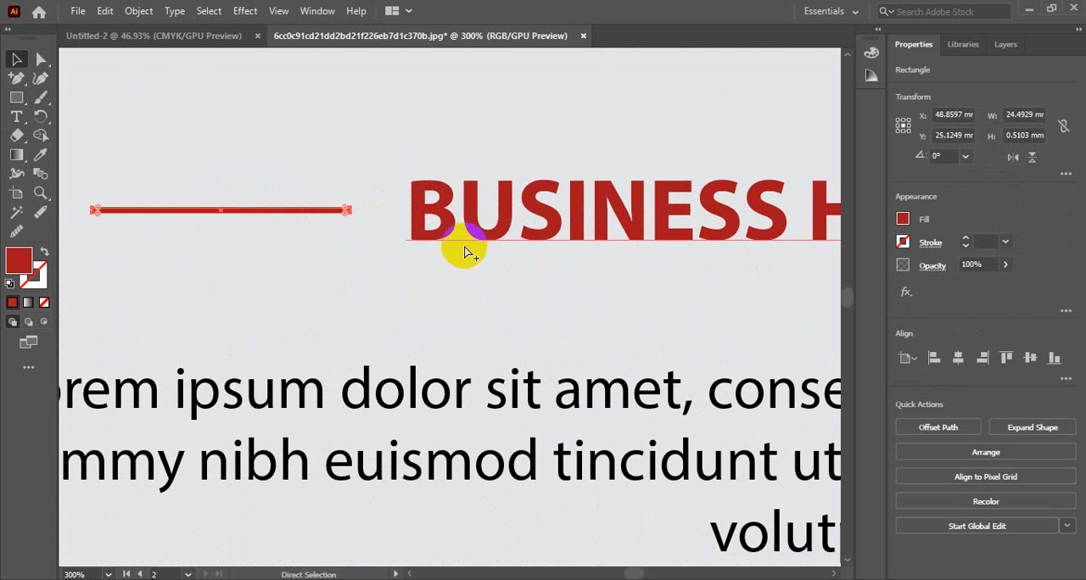
Step: Place a copy of the dark red line just right of BUSINESS HEADLINE, mirroring the one on its left side
scroll(465, 252, "down", 3)
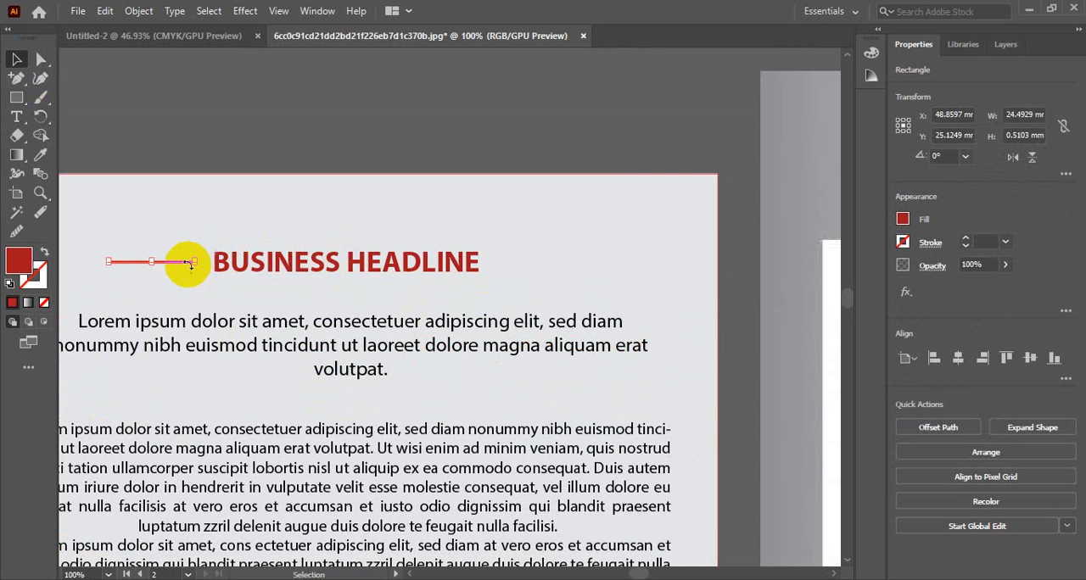
left_click_drag(177, 268, 564, 269)
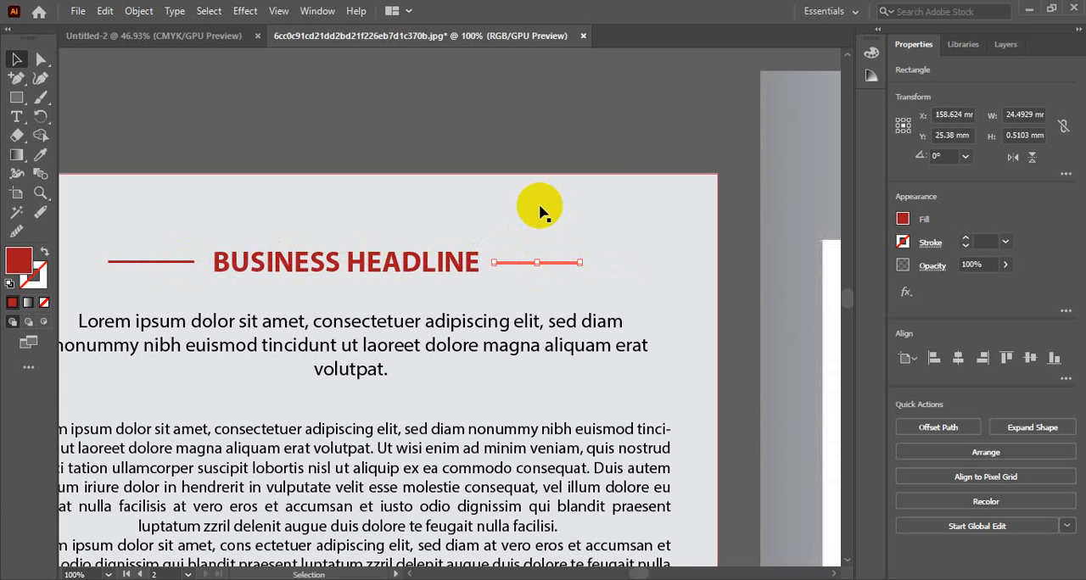
left_click(539, 204)
Step: Lock the second artboard's light grey background rectangle in Layer 2
scroll(186, 158, "down", 2)
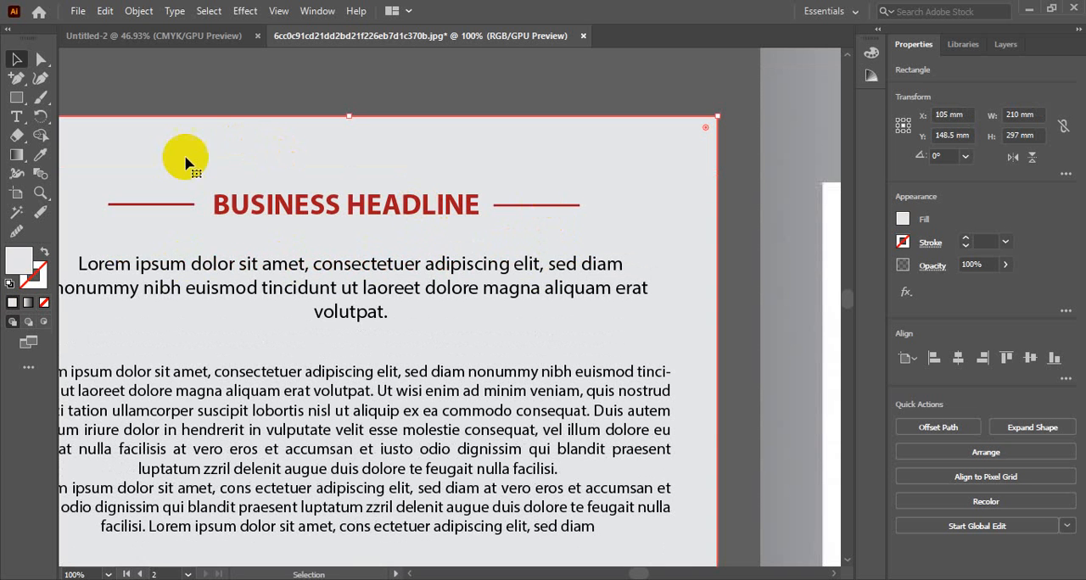
left_click(1006, 44)
left_click(937, 71)
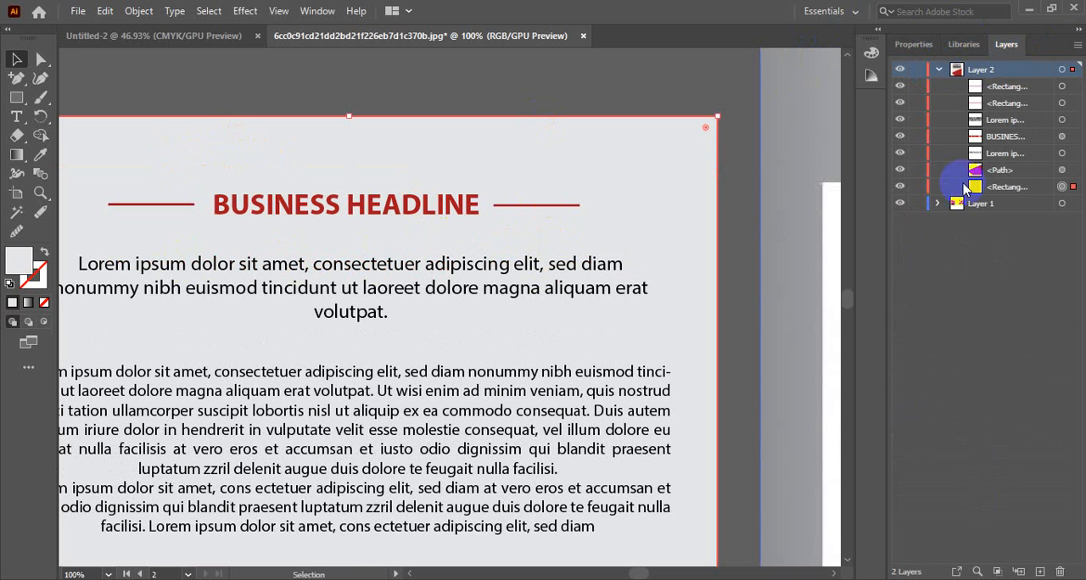
left_click(914, 186)
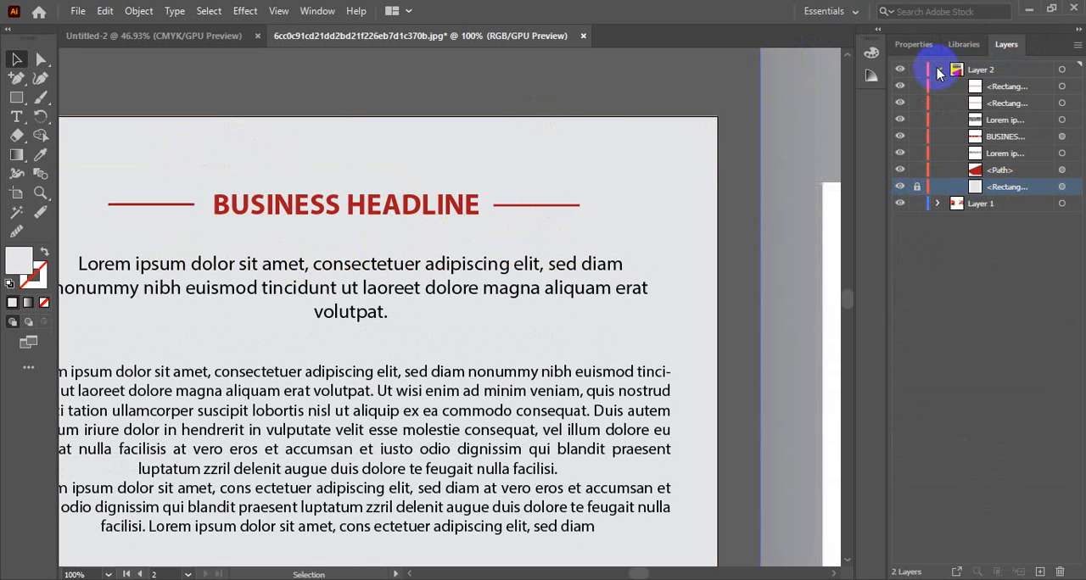
left_click(937, 70)
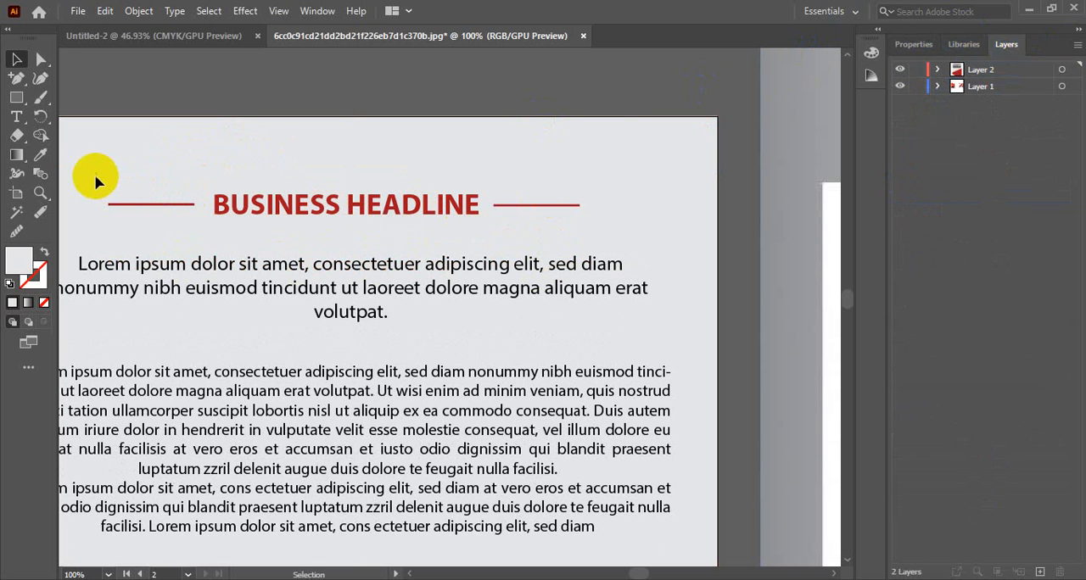
Step: Align the BUSINESS HEADLINE with its two lines as one unit, the intro paragraph and the body text block by their horizontal centres
left_click_drag(89, 178, 604, 222)
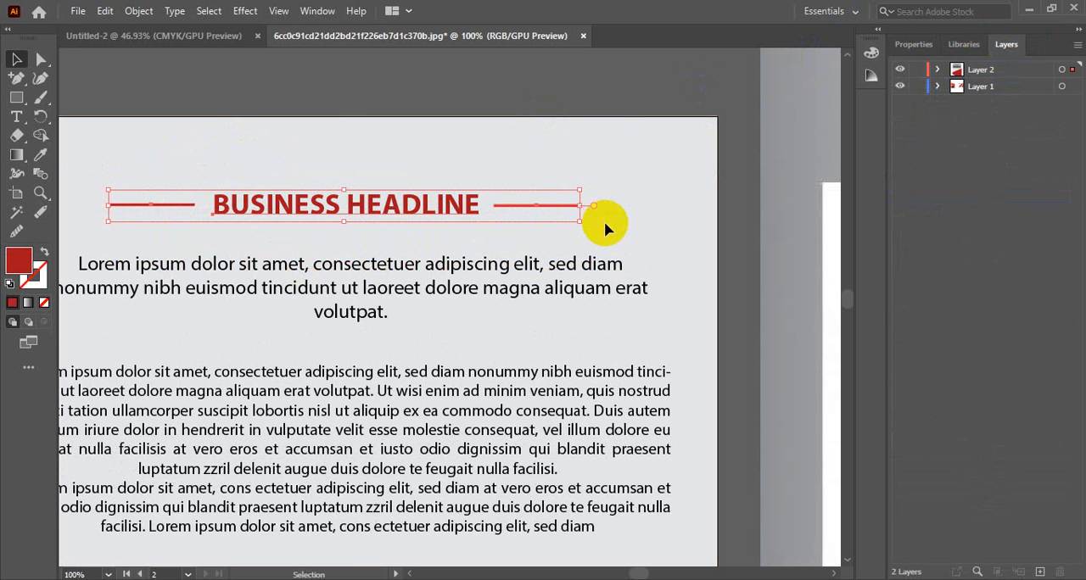
left_click(418, 221, "ctrl+alt")
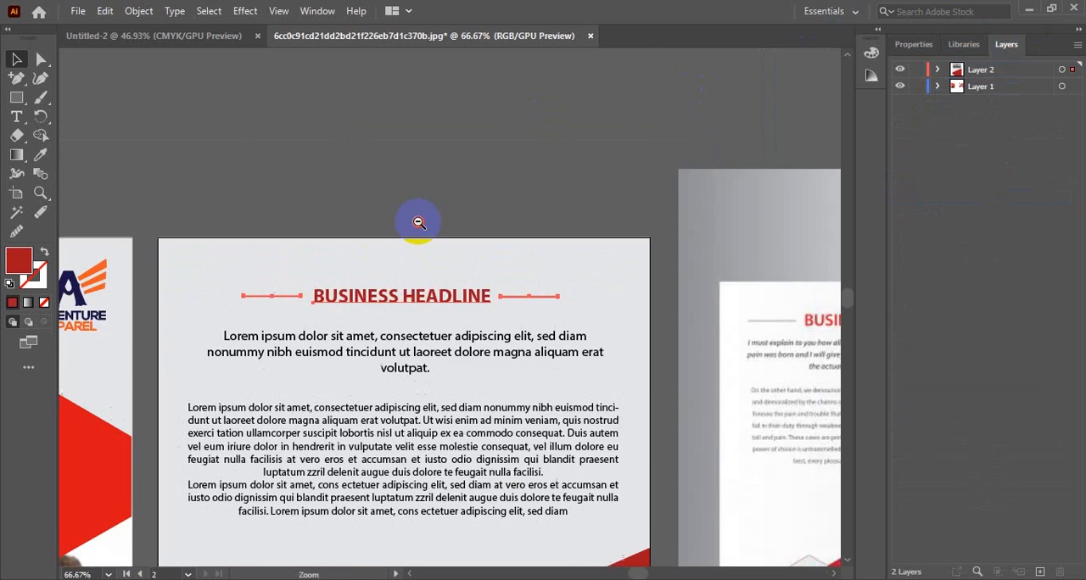
left_click(418, 221, "ctrl+alt")
left_click_drag(453, 320, 457, 140)
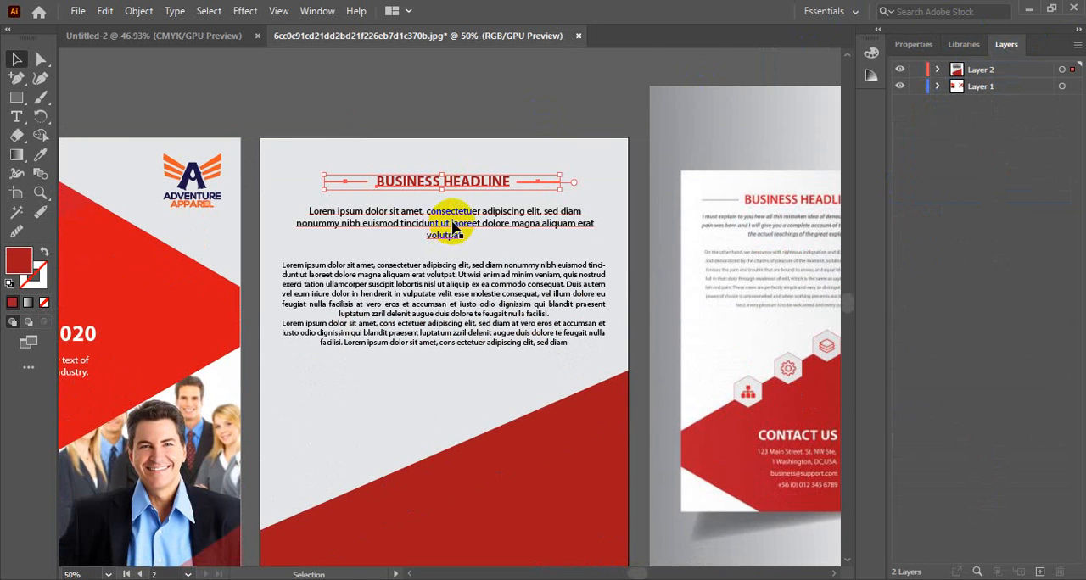
left_click(453, 225, "shift")
left_click(455, 306, "shift")
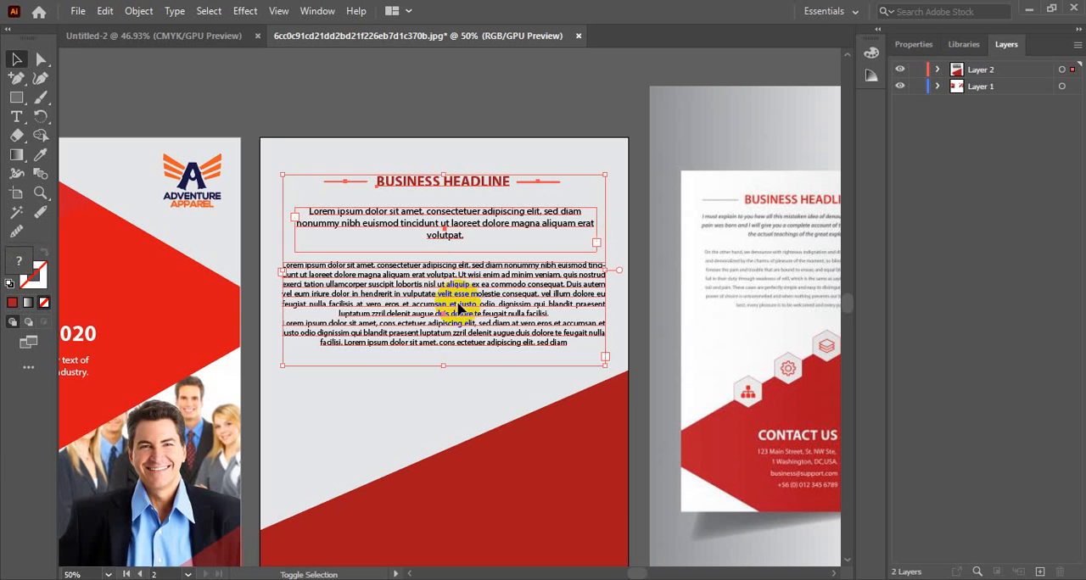
left_click(907, 46)
left_click(958, 357)
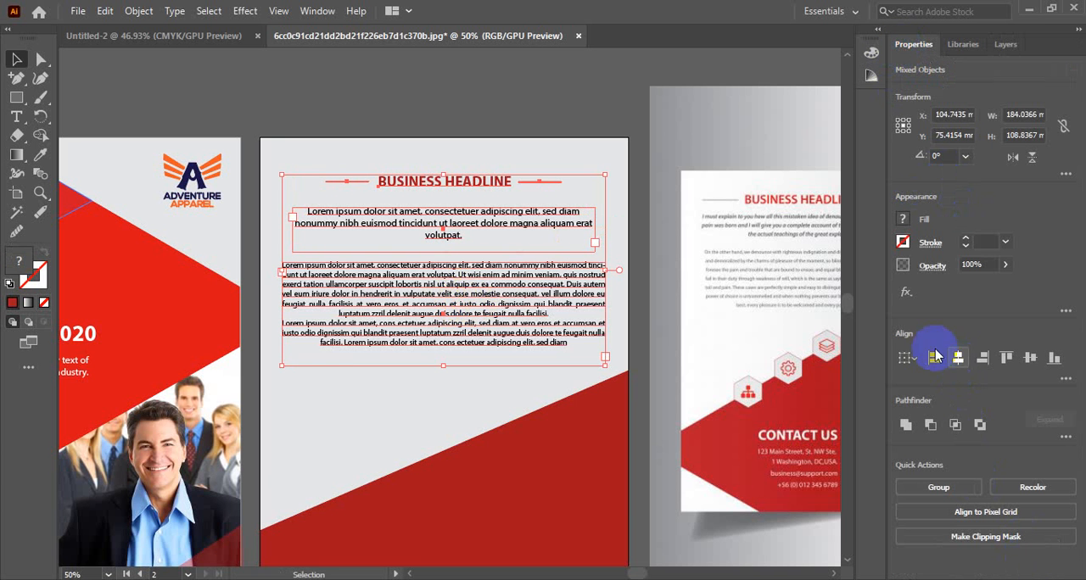
left_click(419, 97)
Step: Recolour the body text block below the intro paragraph to dark grey 262626 at 15% brightness
scroll(526, 399, "down", 3)
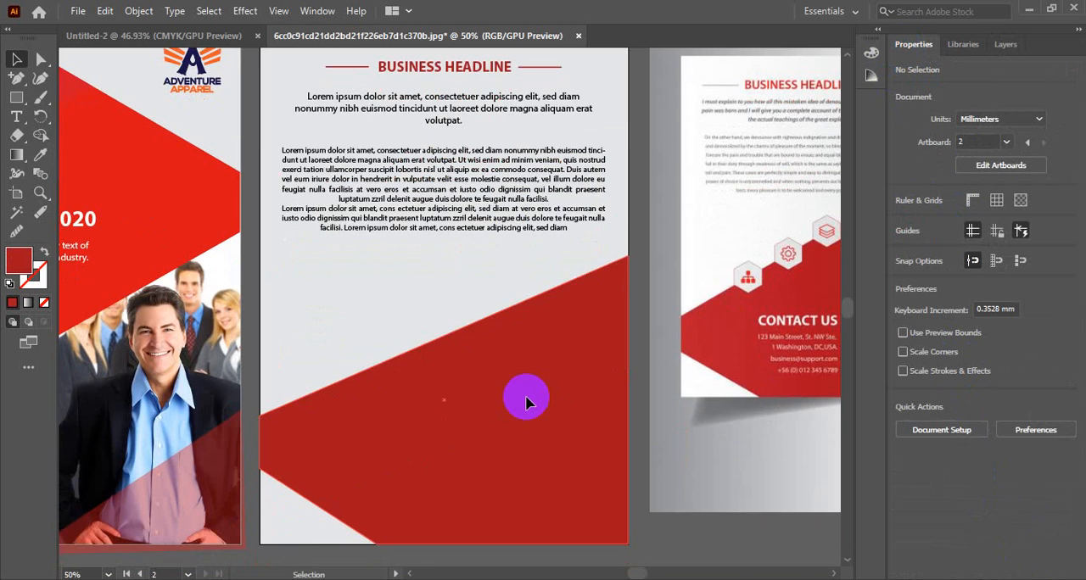
scroll(526, 399, "up", 1)
left_click(479, 233)
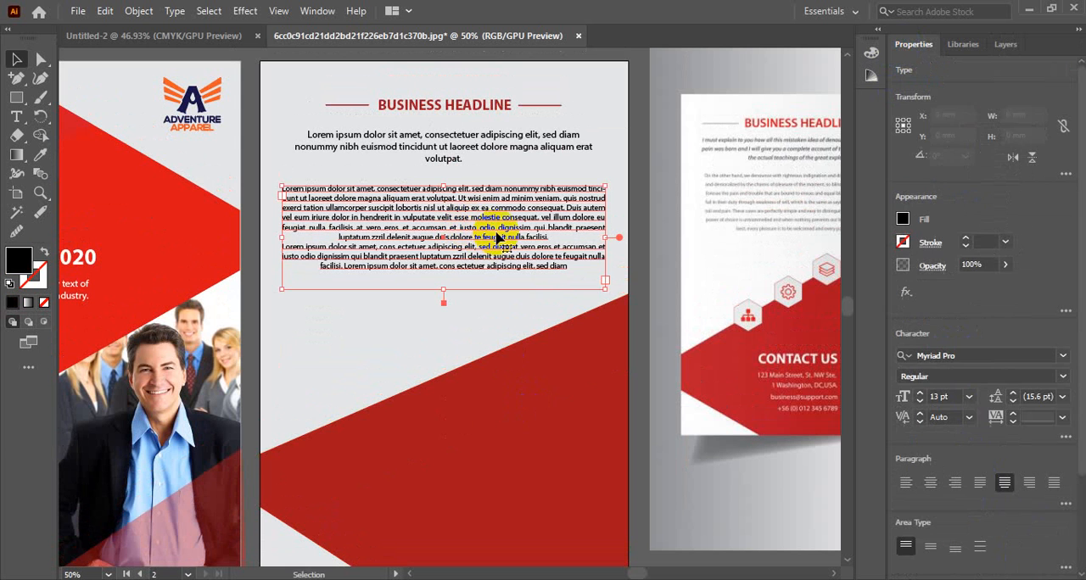
left_click(618, 203)
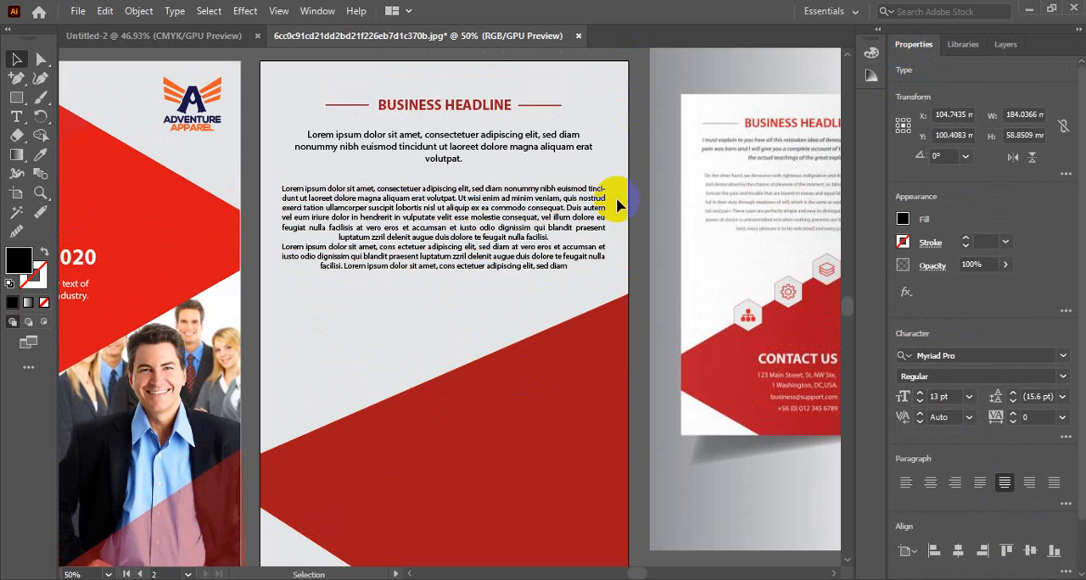
left_click(513, 202)
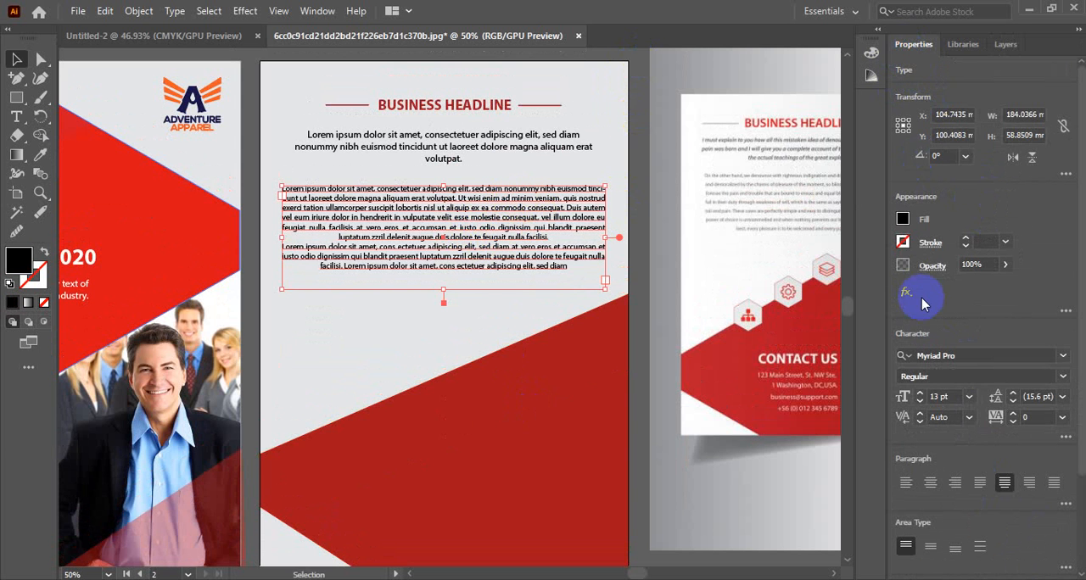
left_click(904, 220)
left_click(907, 221)
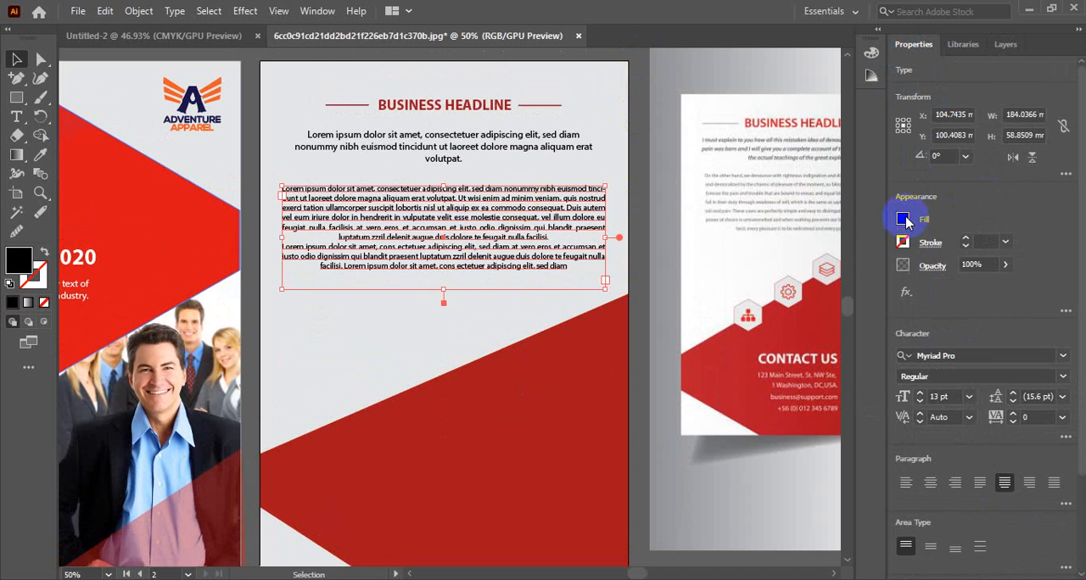
double_click(17, 262)
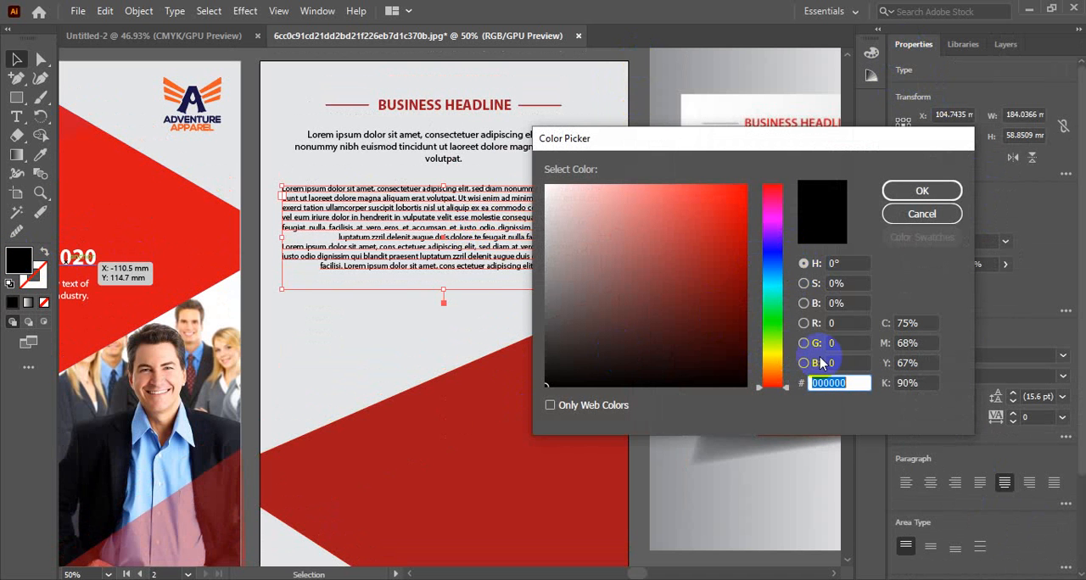
left_click(803, 302)
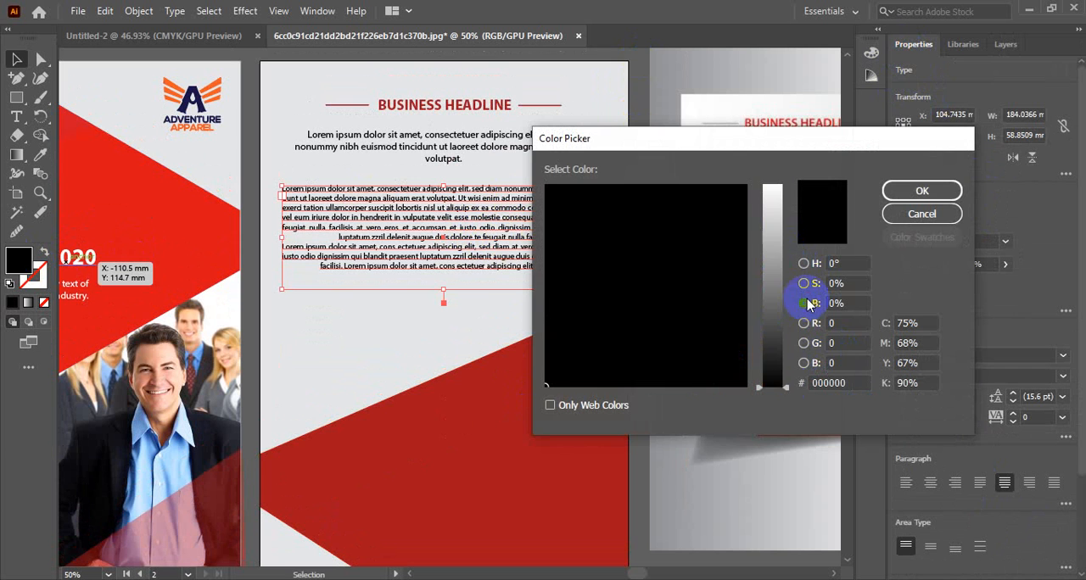
left_click_drag(784, 391, 788, 359)
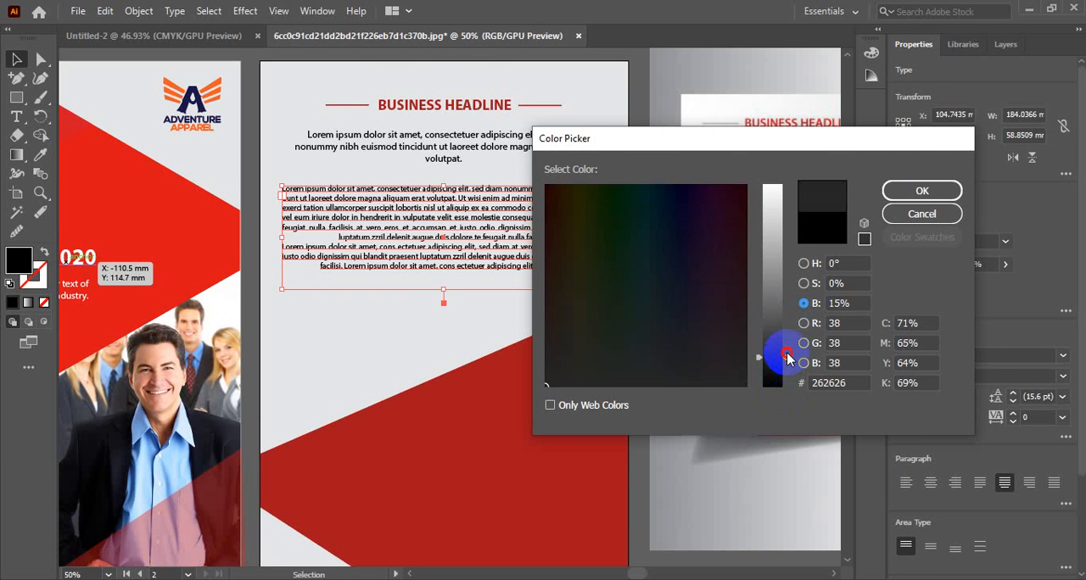
left_click(933, 188)
left_click(469, 335)
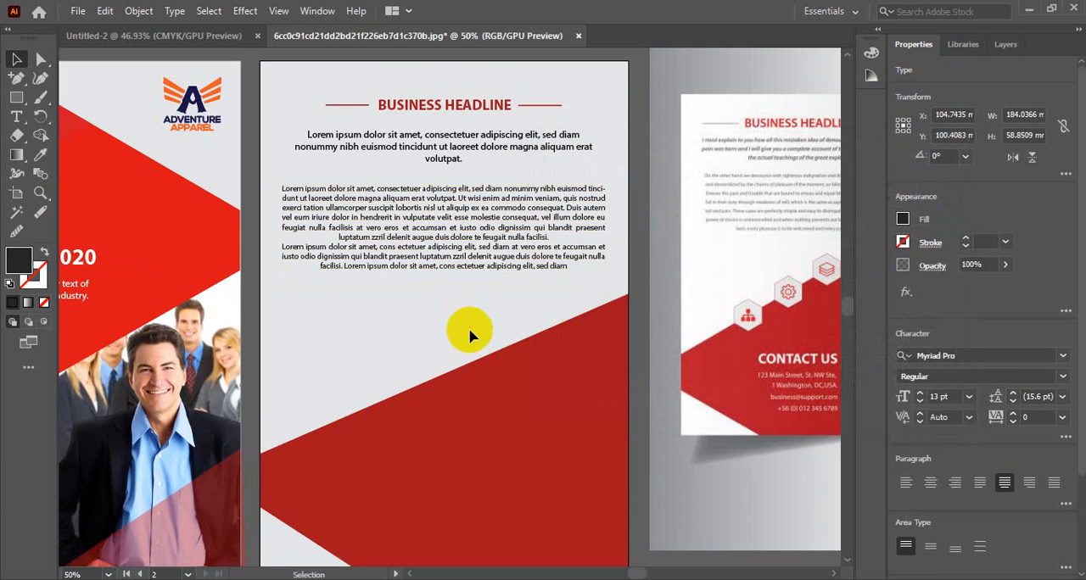
Step: Lighten the body text block's fill to a somewhat brighter dark grey
left_click(465, 240)
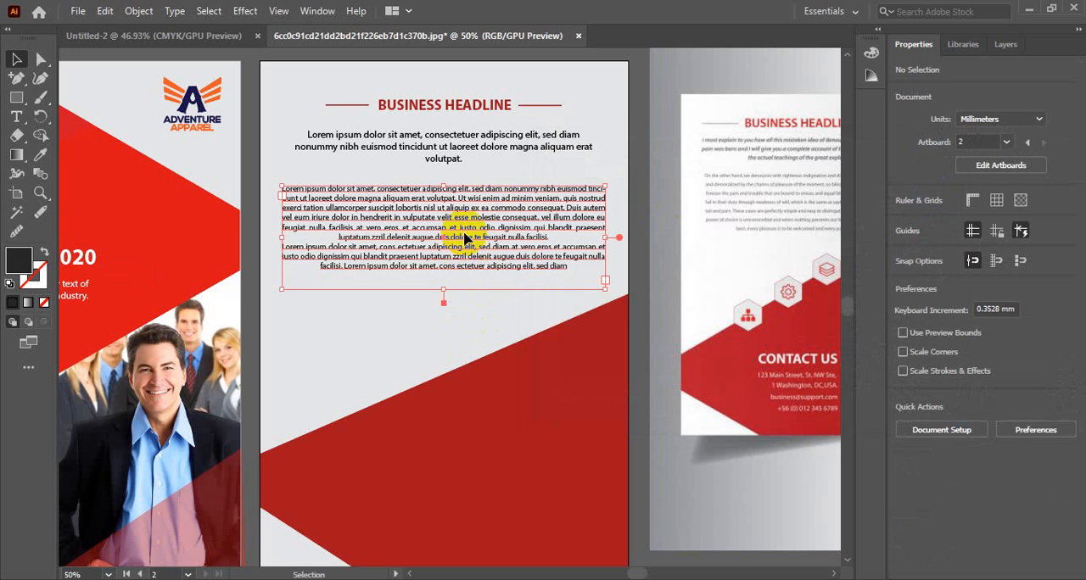
double_click(18, 254)
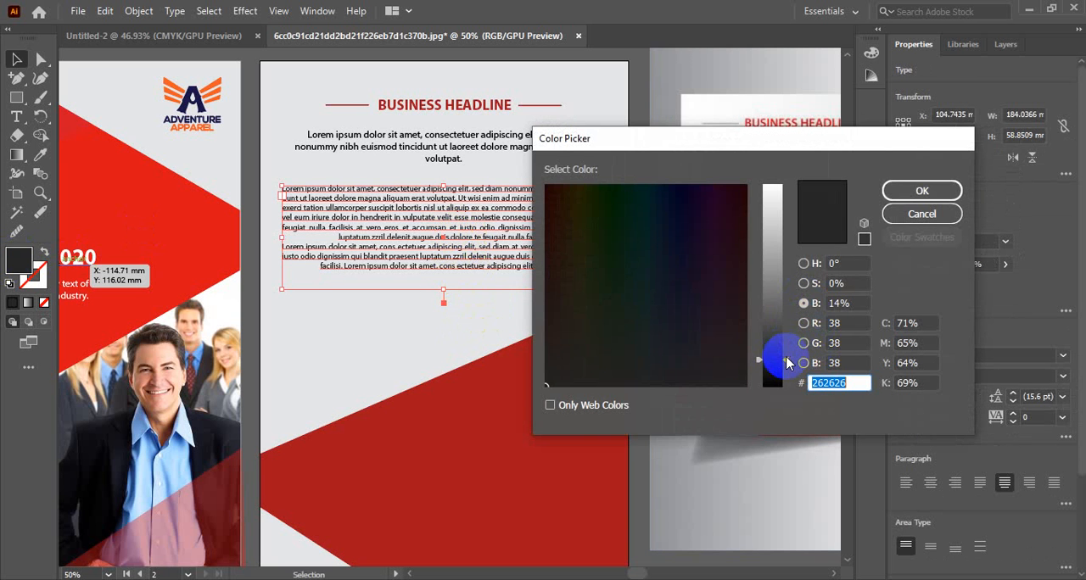
left_click_drag(786, 355, 790, 335)
left_click(921, 190)
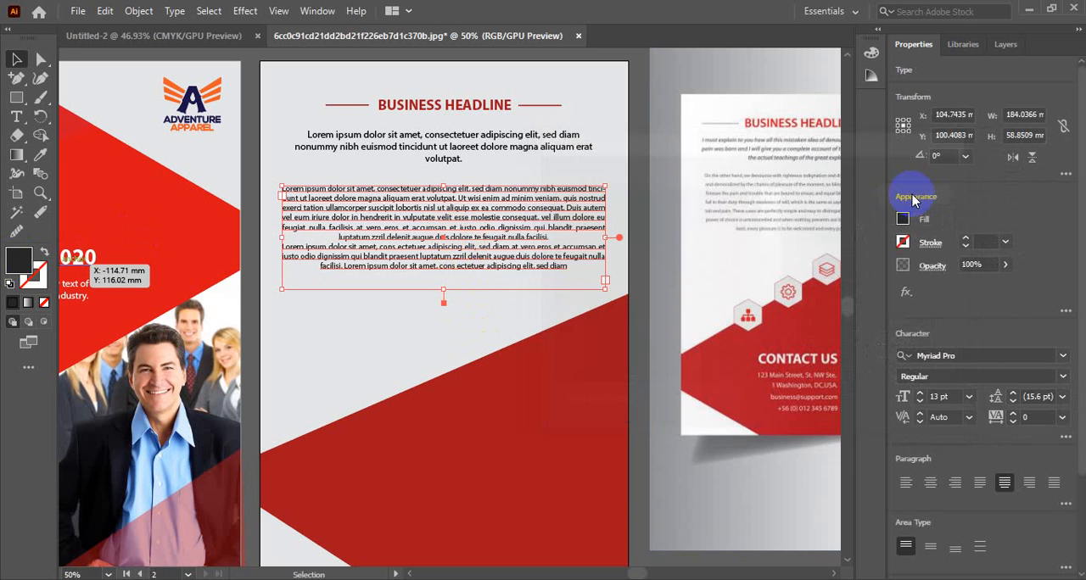
left_click(488, 314)
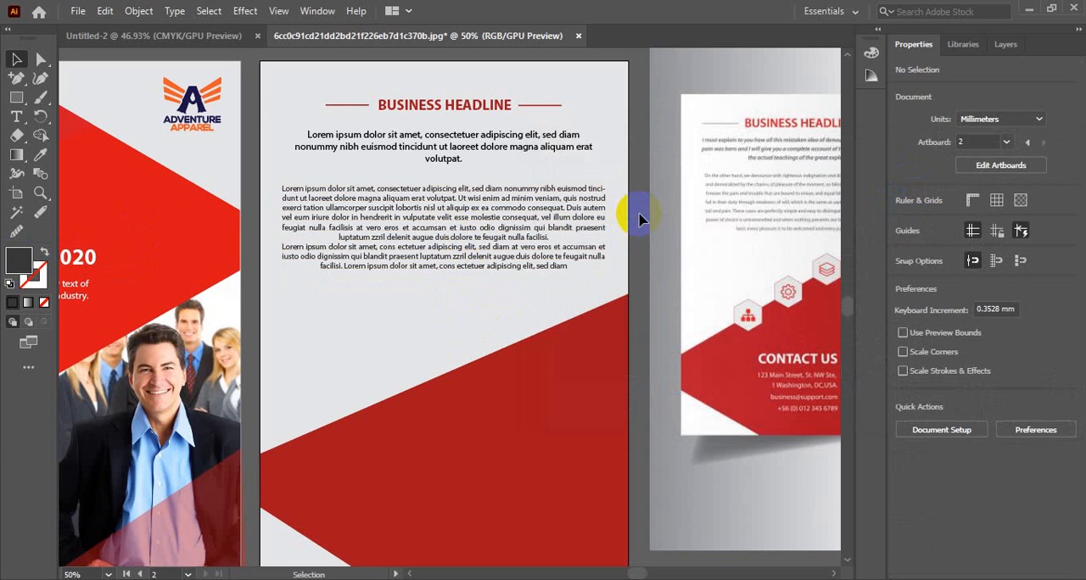
Step: Examine the back cover's text and red shape up close and compare the overall layout with the reference brochure
scroll(541, 377, "up", 2)
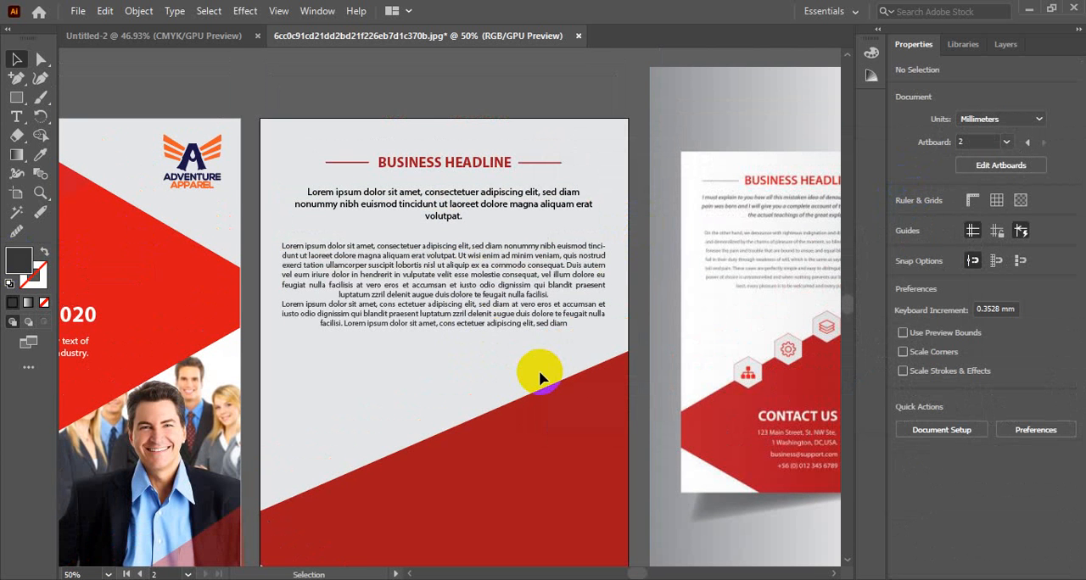
scroll(540, 376, "down", 2)
scroll(543, 377, "up", 1)
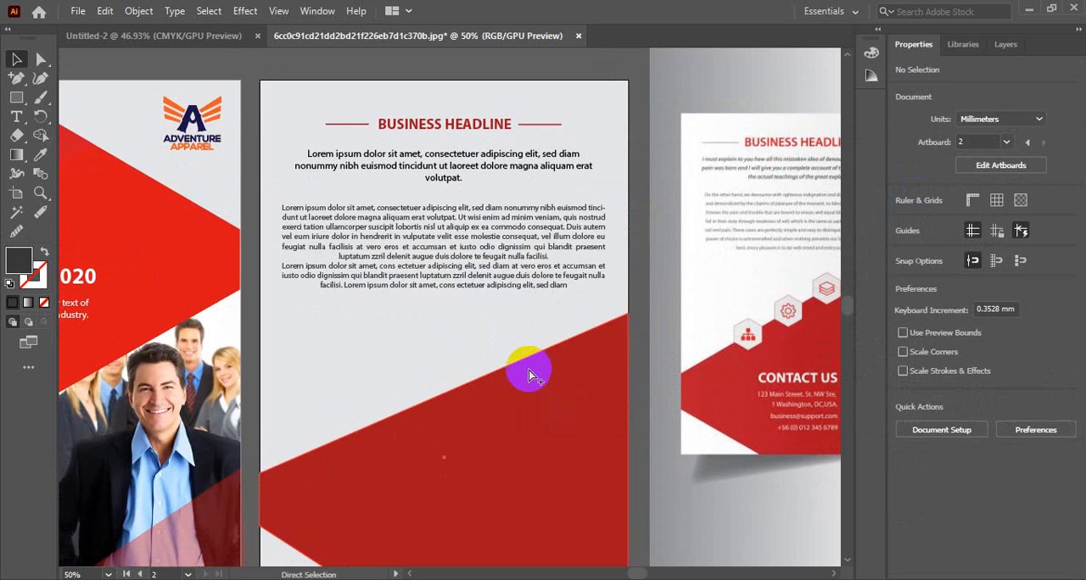
left_click(469, 346, "ctrl+alt")
left_click_drag(466, 393, 484, 344)
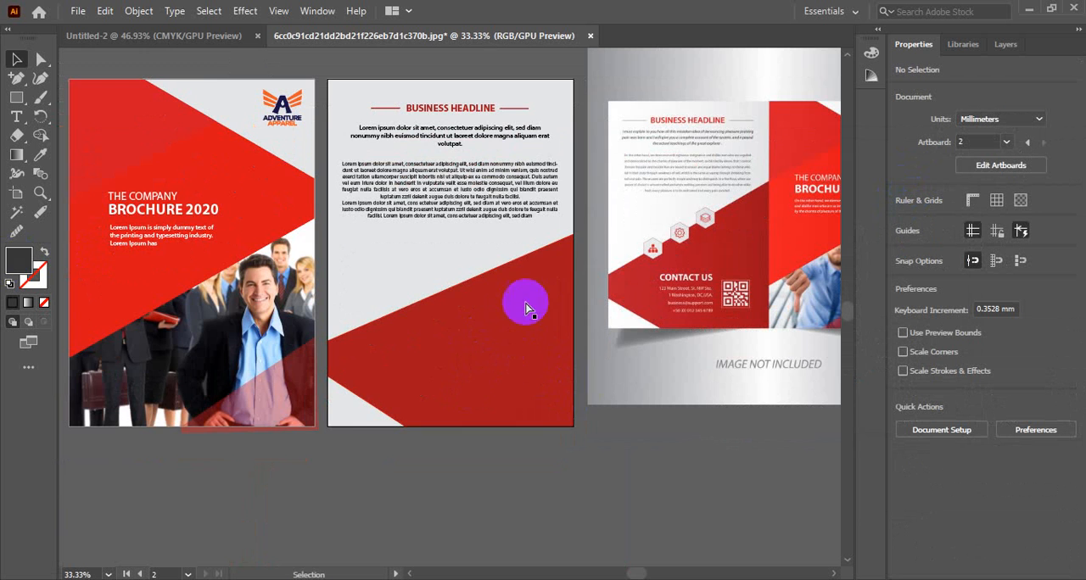
left_click(492, 213, "ctrl")
left_click(461, 317, "ctrl")
left_click(462, 318, "ctrl")
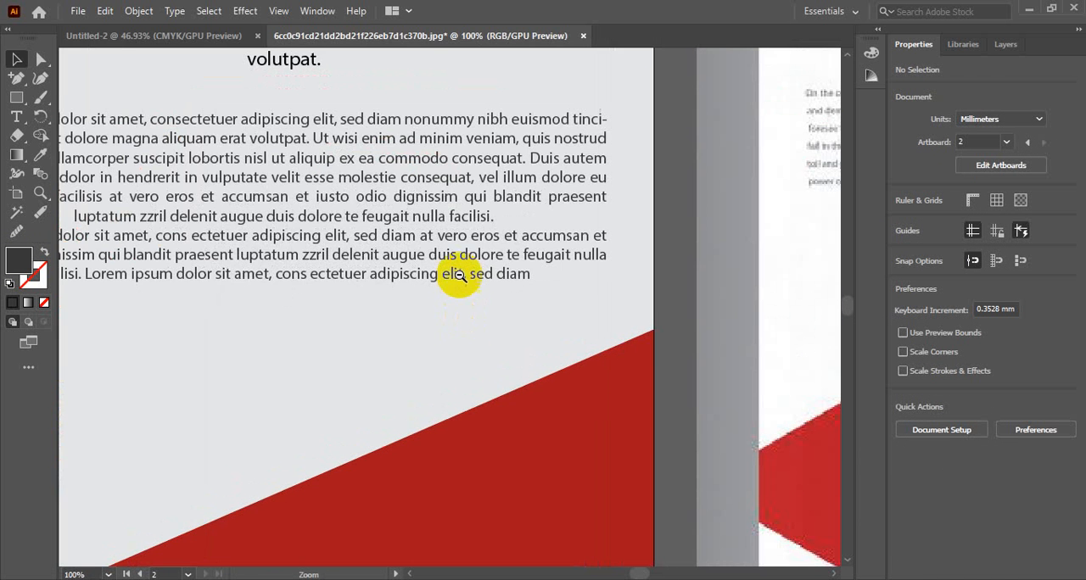
left_click(451, 274, "ctrl+alt")
left_click(448, 267, "ctrl+alt")
left_click(461, 281, "ctrl+alt")
left_click_drag(468, 351, 497, 280)
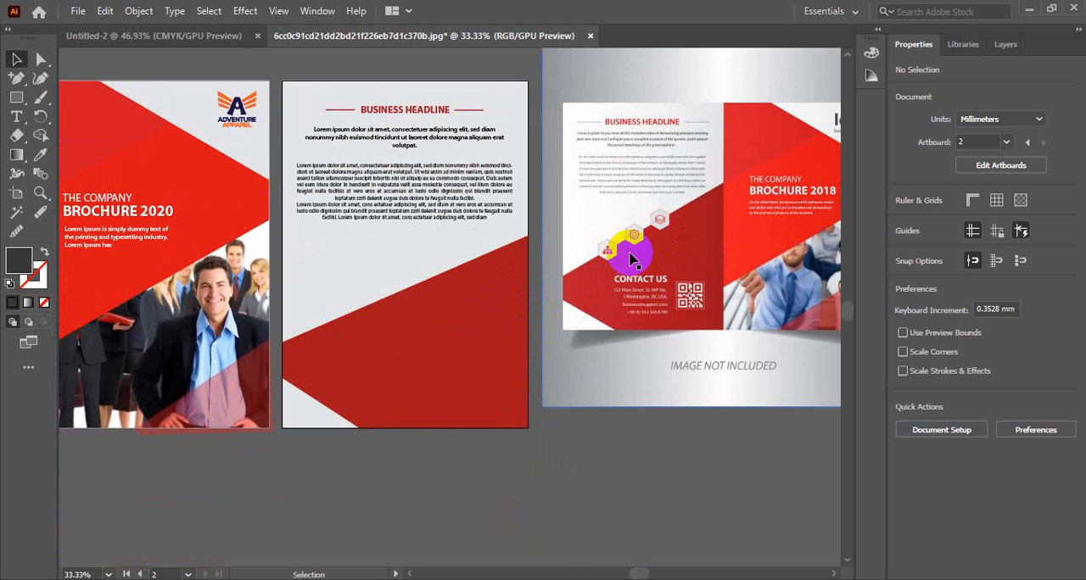
left_click(417, 277, "ctrl")
left_click(418, 277, "ctrl")
left_click_drag(577, 350, 403, 280)
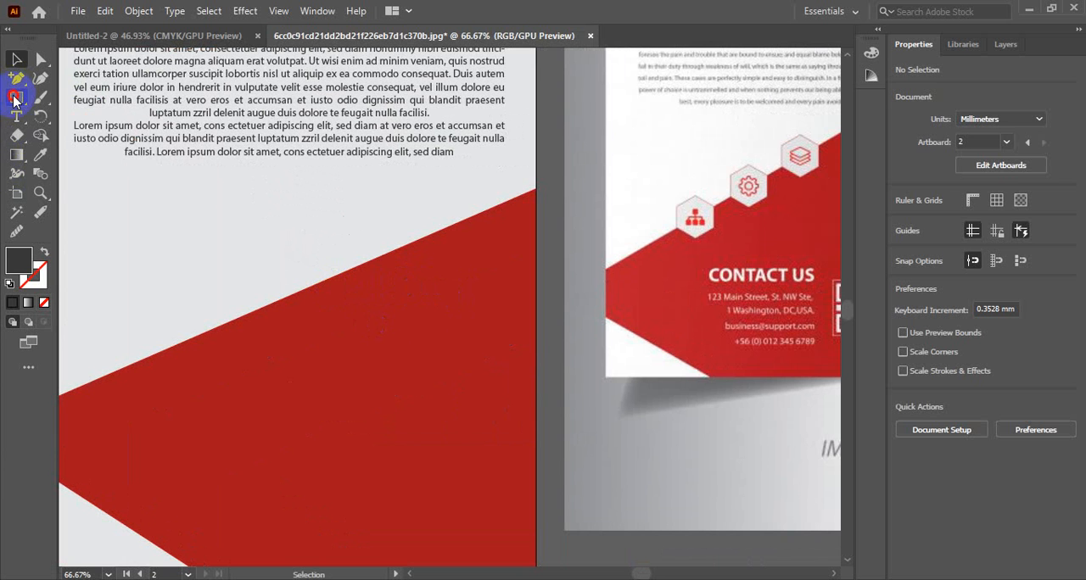
left_click_drag(14, 100, 53, 137)
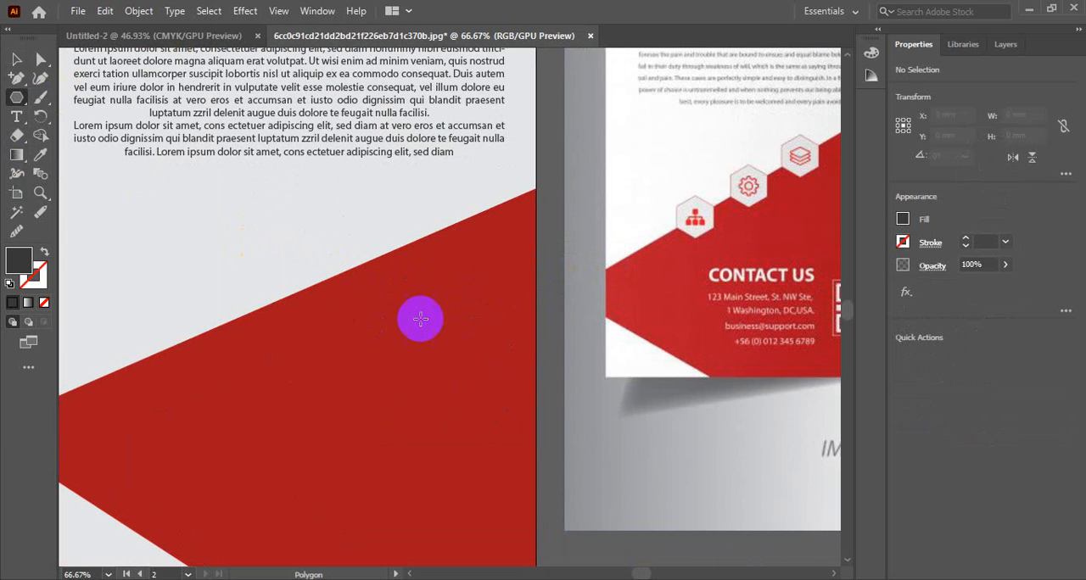
left_click(389, 337)
left_click(519, 294)
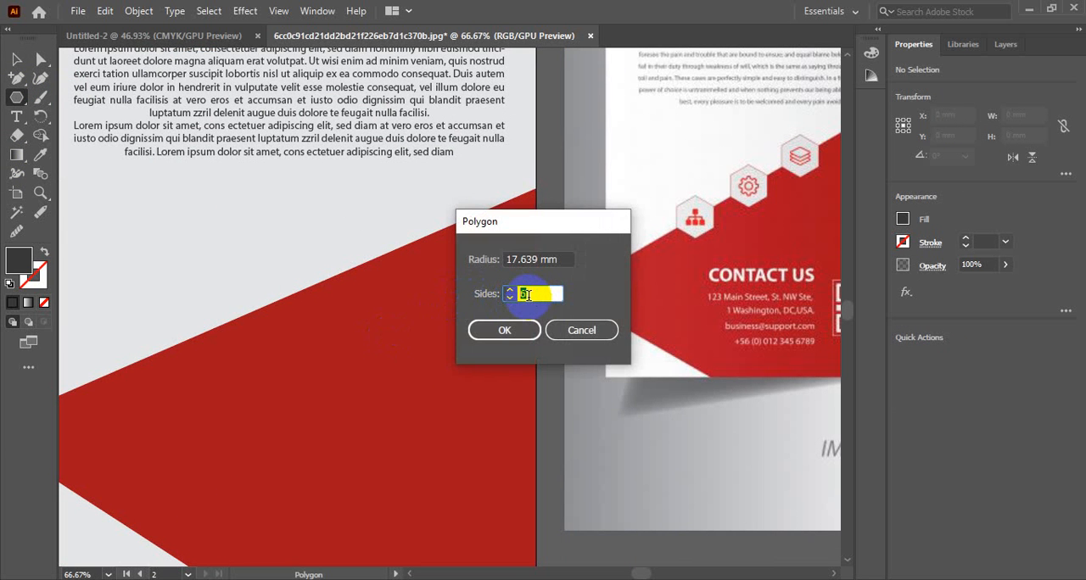
left_click(497, 331)
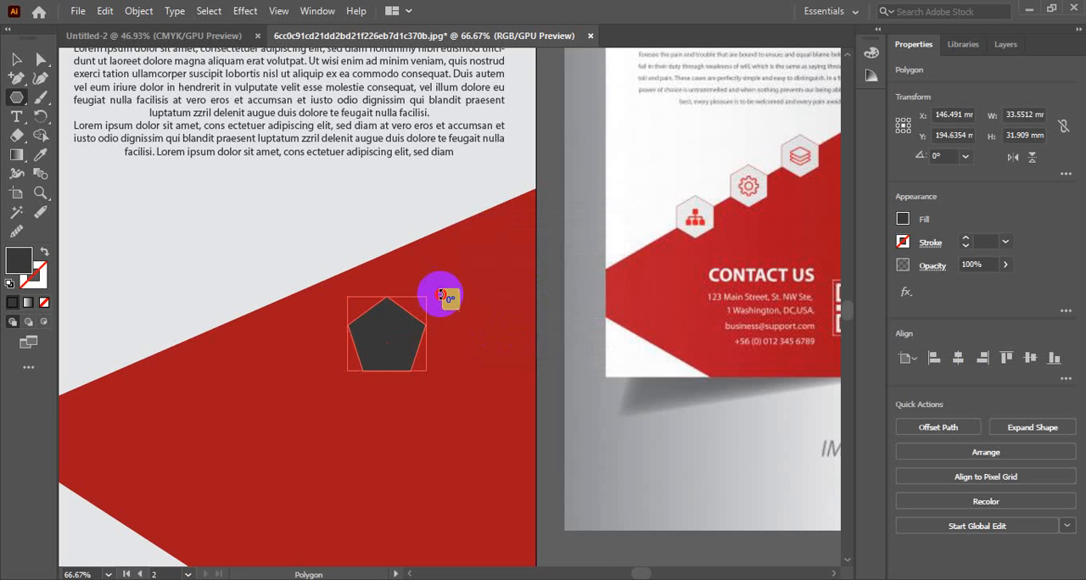
left_click_drag(438, 293, 452, 330)
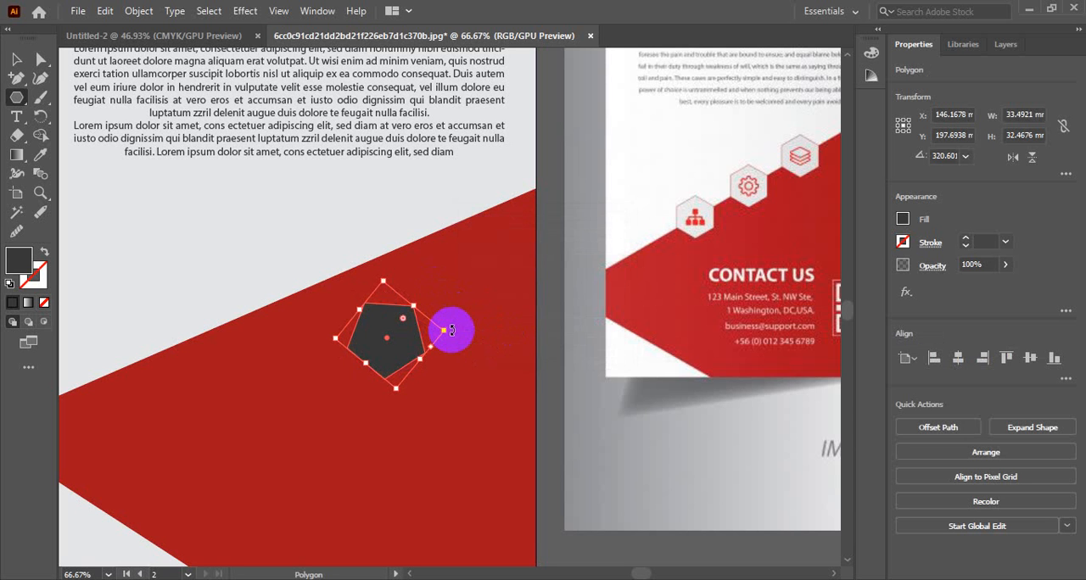
key("Delete")
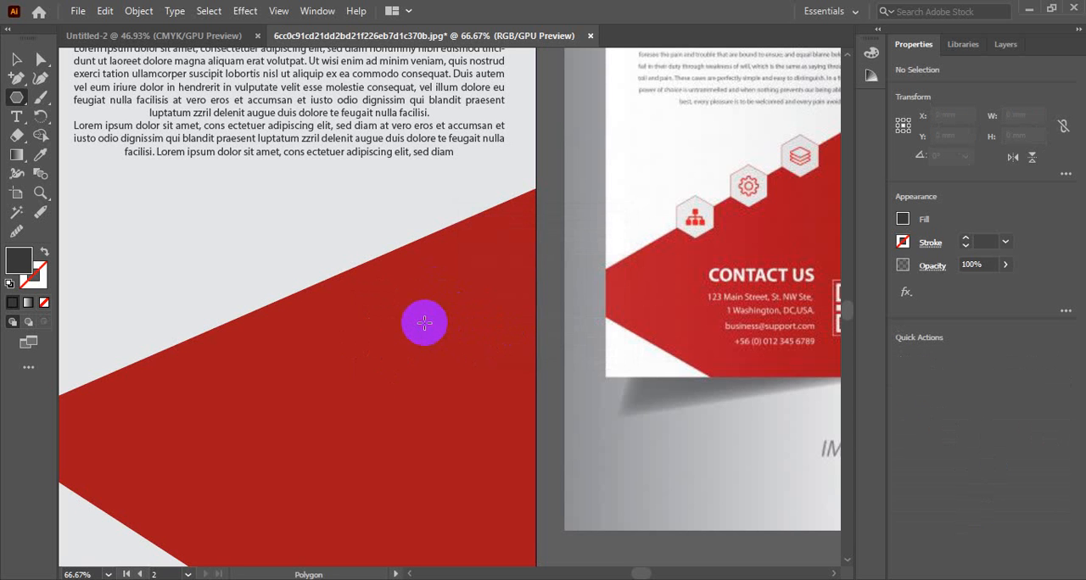
Step: Draw a six-sided polygon with a 17.639 mm radius on the red shape and rotate it to about 333° so it stands on a point
left_click(424, 323)
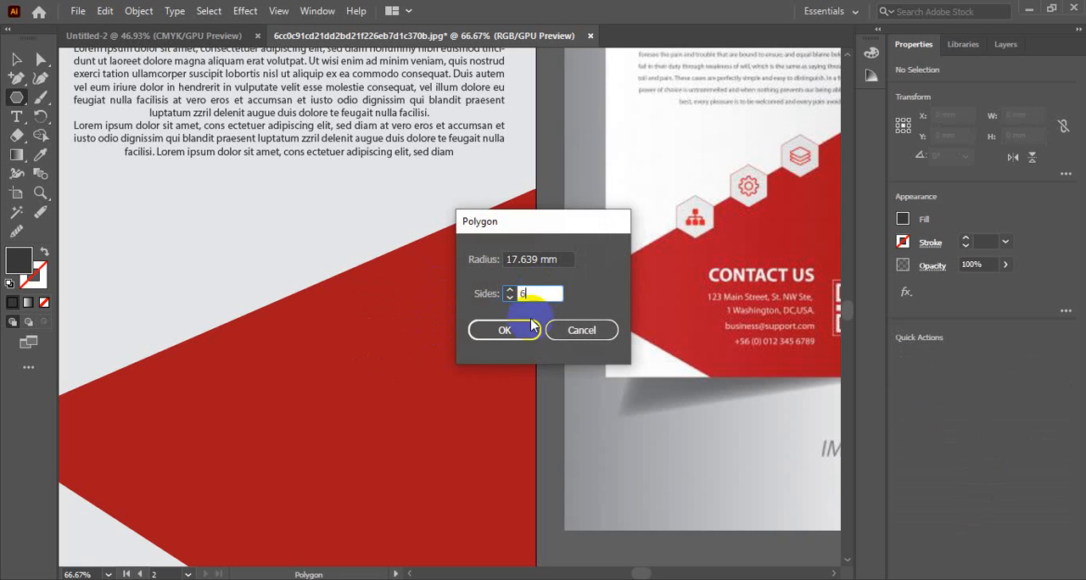
type("6")
left_click(490, 330)
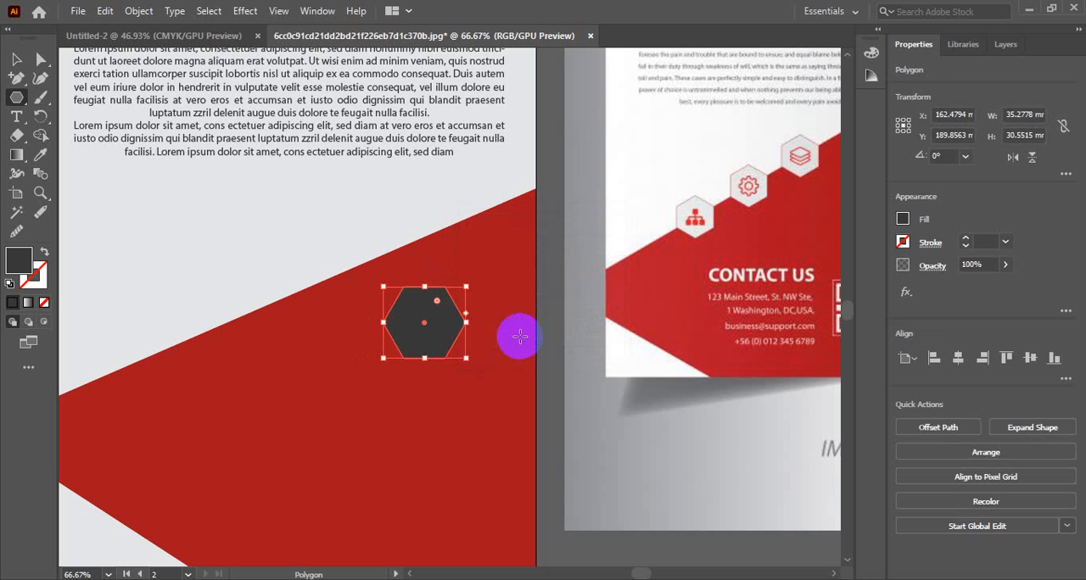
left_click_drag(472, 366, 453, 393)
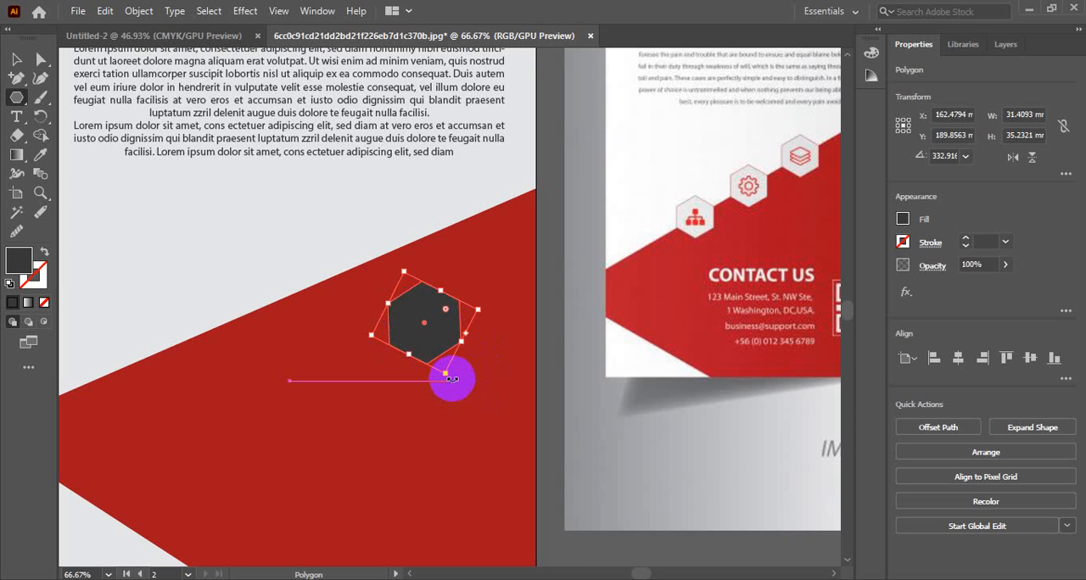
left_click_drag(452, 380, 449, 381)
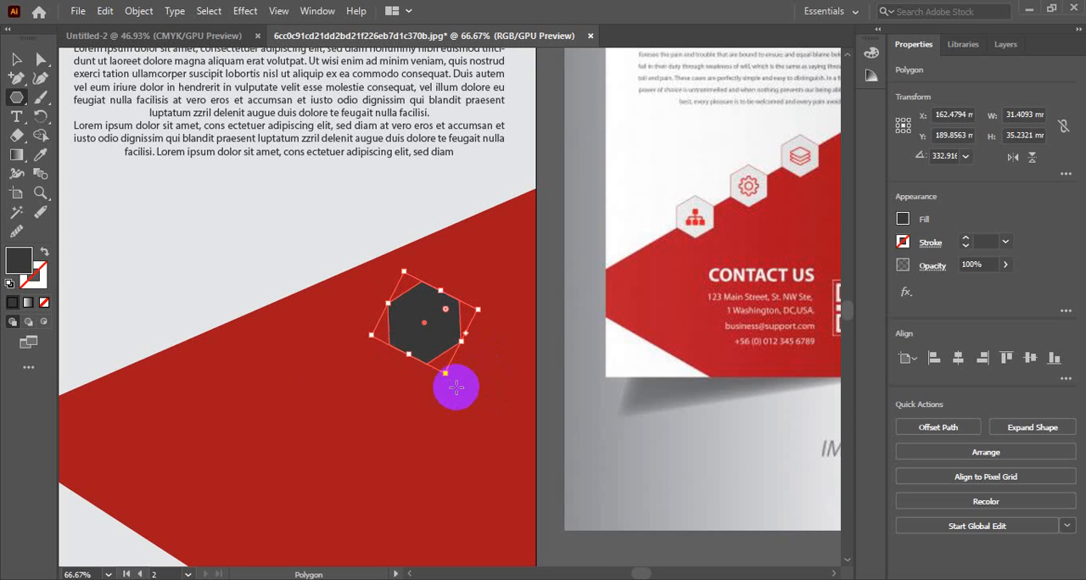
Step: Fill the hexagon with the pale colour sampled from the reference's icon frame and give it a dark grey 2B2B2B stroke
left_click(16, 59)
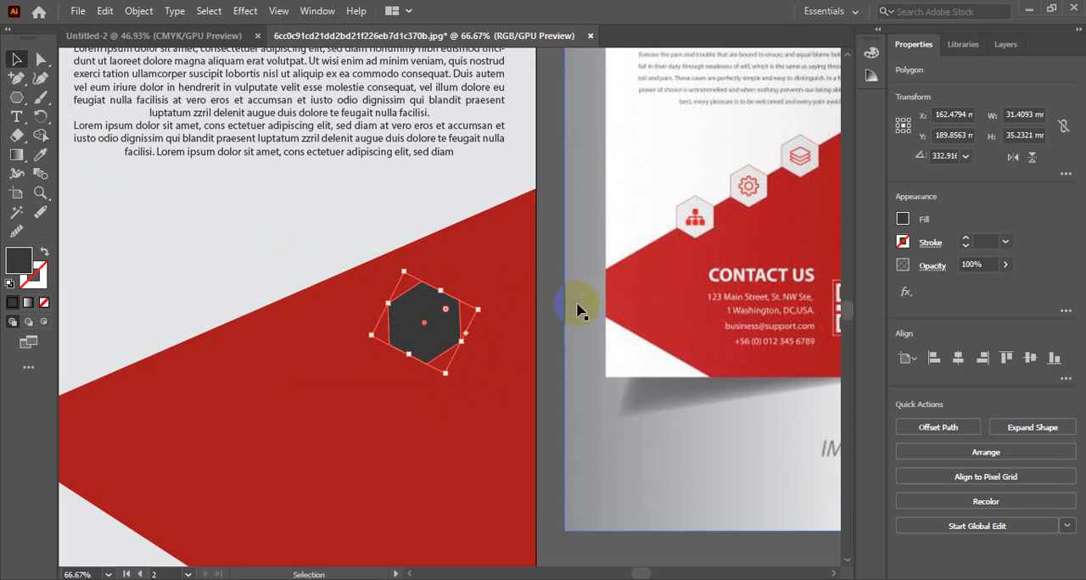
key("i")
left_click(689, 203)
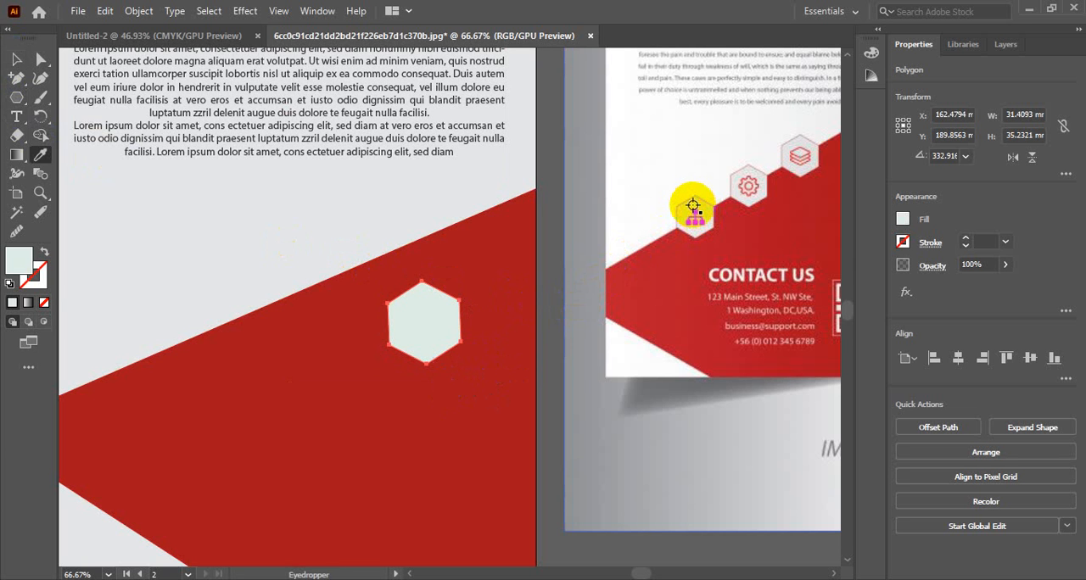
left_click(15, 61)
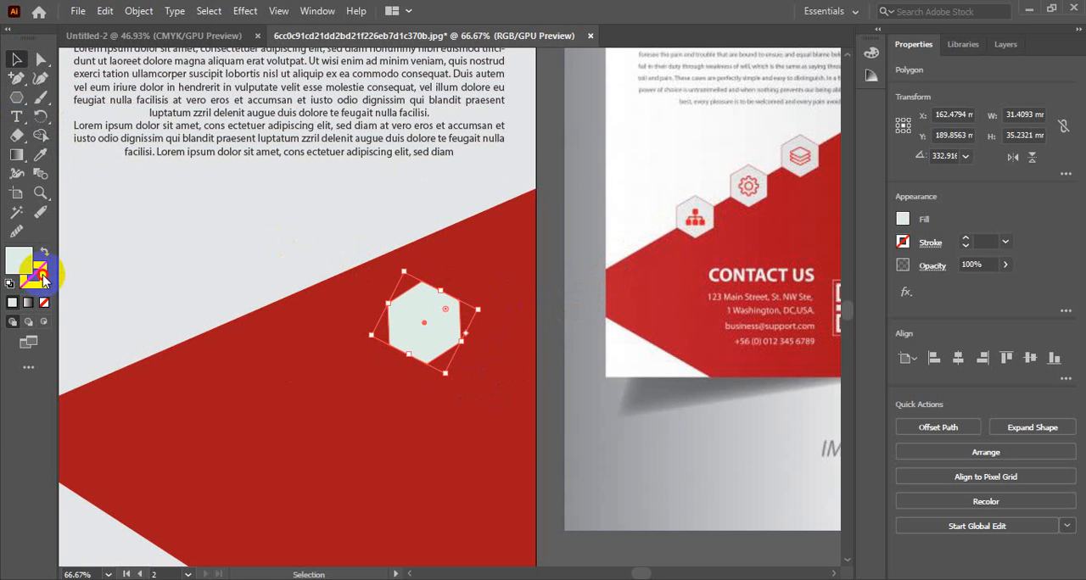
double_click(40, 276)
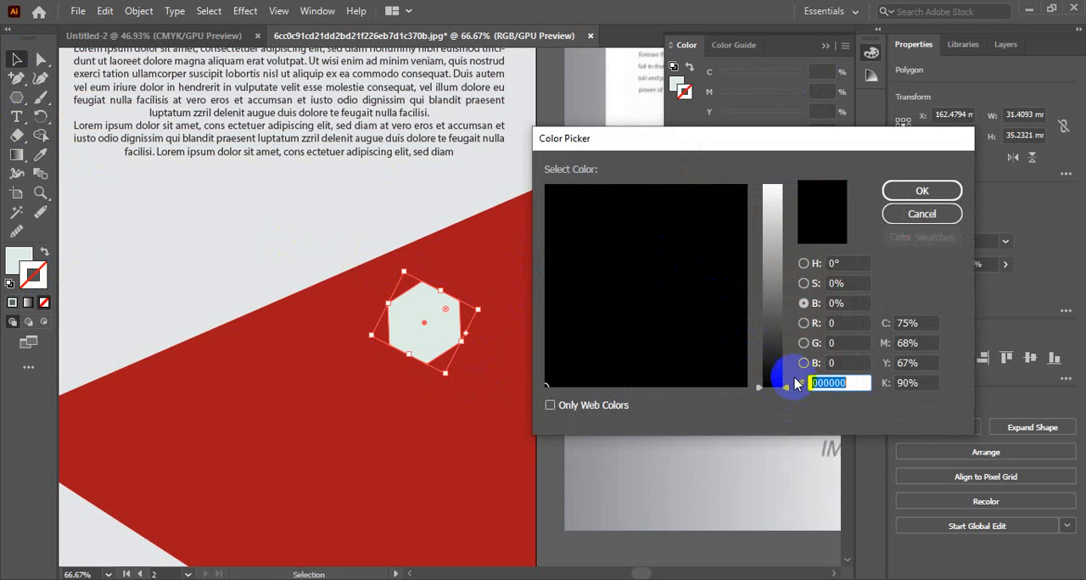
left_click(803, 263)
left_click_drag(567, 323, 544, 351)
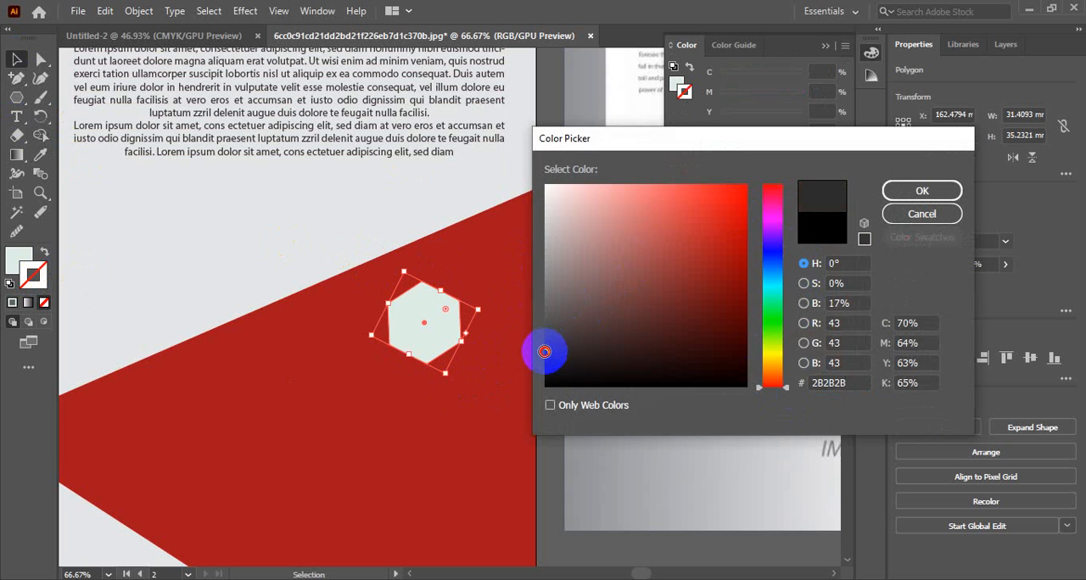
left_click(906, 190)
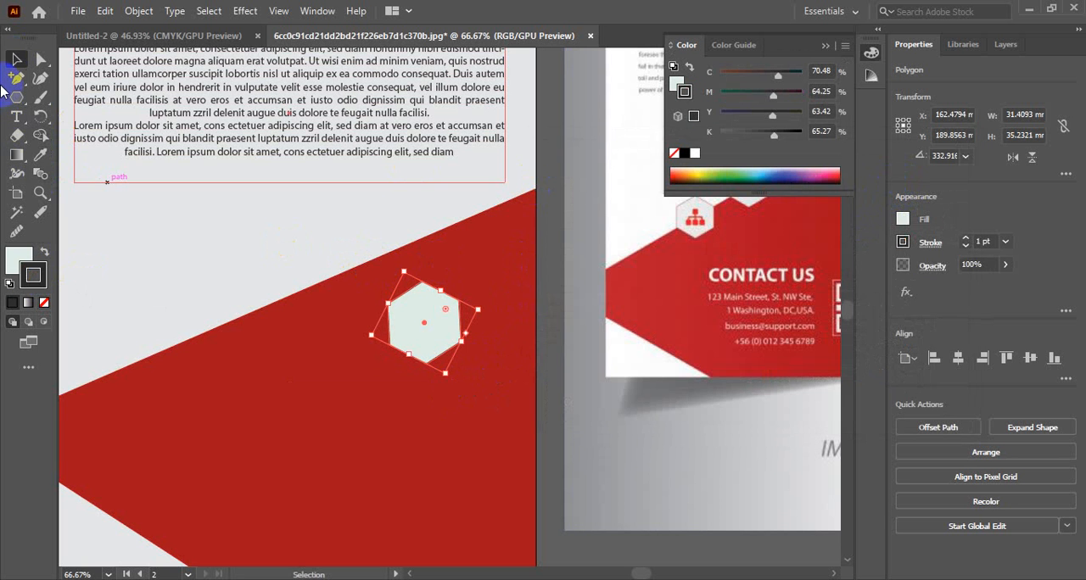
Step: Shrink the hexagon to about 27.7 × 31 mm and centre it on the lower part of the red shape's slanted upper edge
left_click(388, 335)
left_click_drag(388, 335, 457, 384)
left_click_drag(501, 332, 327, 343)
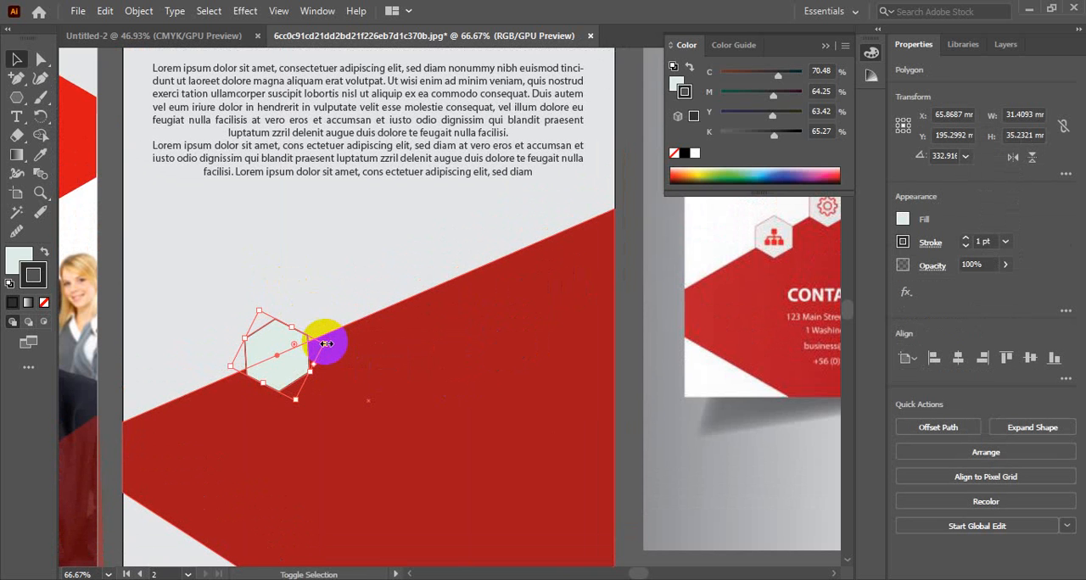
left_click(335, 272)
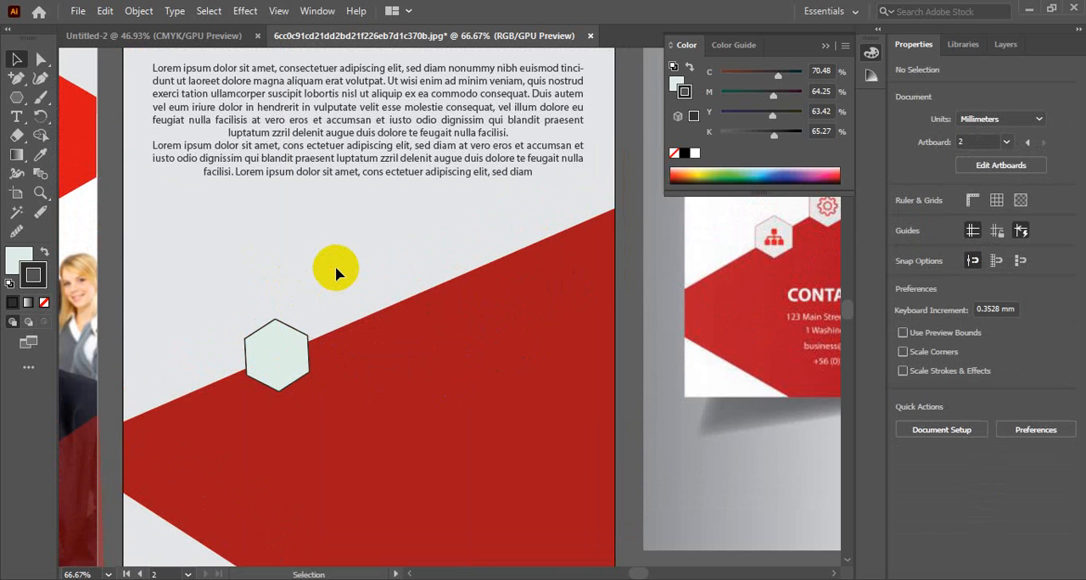
left_click(330, 341)
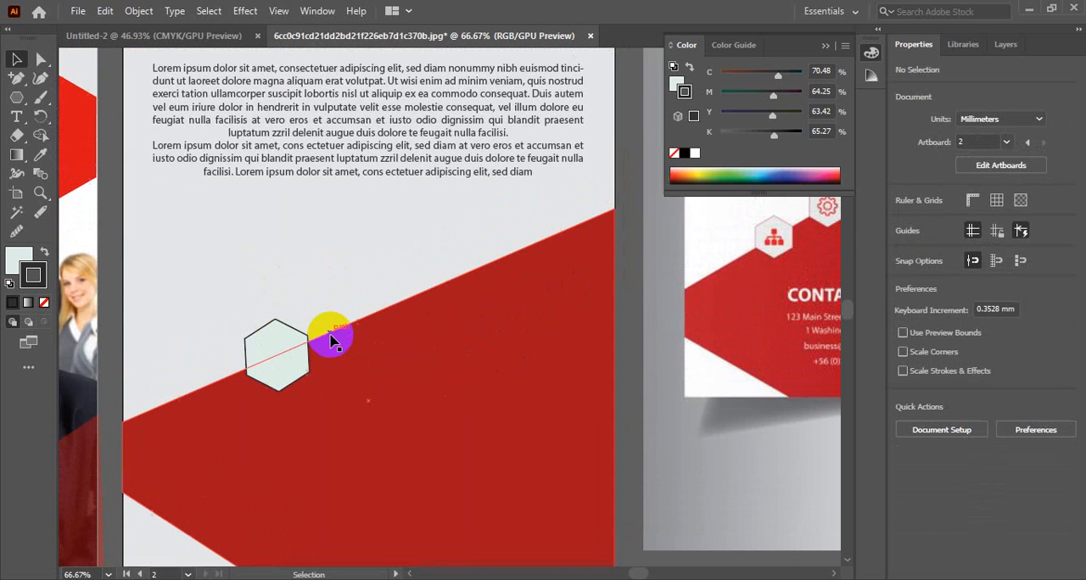
Step: Place two copies of the hexagon further up the red shape's slanted edge and nudge both slightly downward onto it
left_click_drag(280, 366, 493, 251)
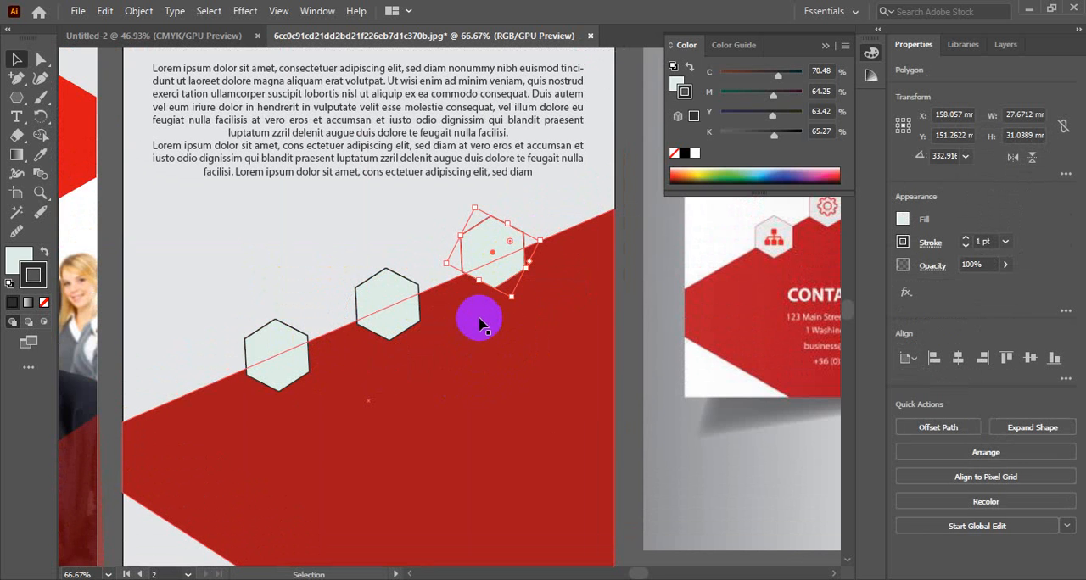
left_click(387, 333)
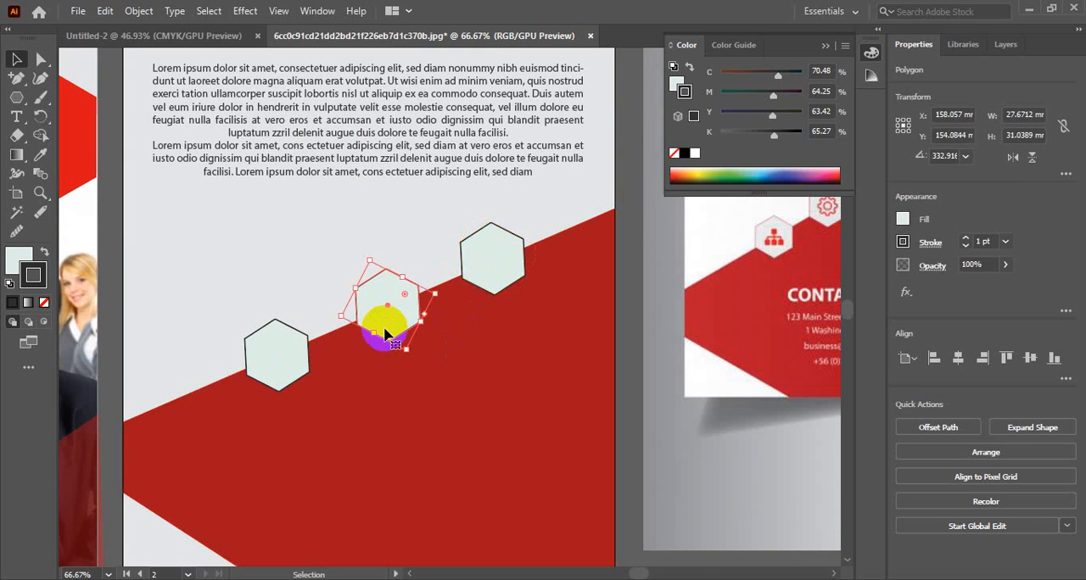
left_click(475, 391)
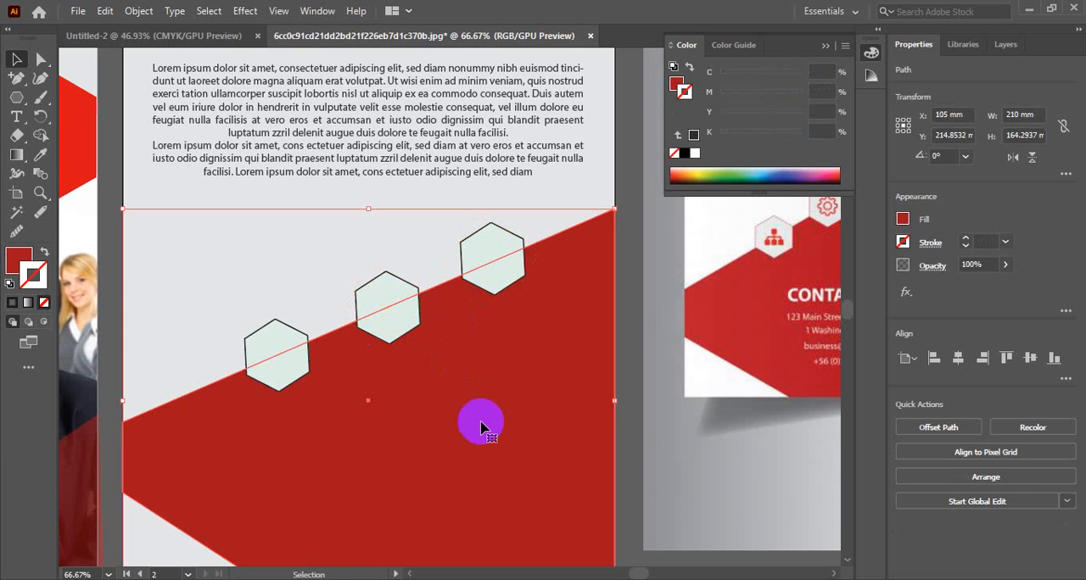
Step: Even out the spacing of the middle and upper hexagons along the red shape's slanted edge
key("a")
scroll(443, 415, "down", 2)
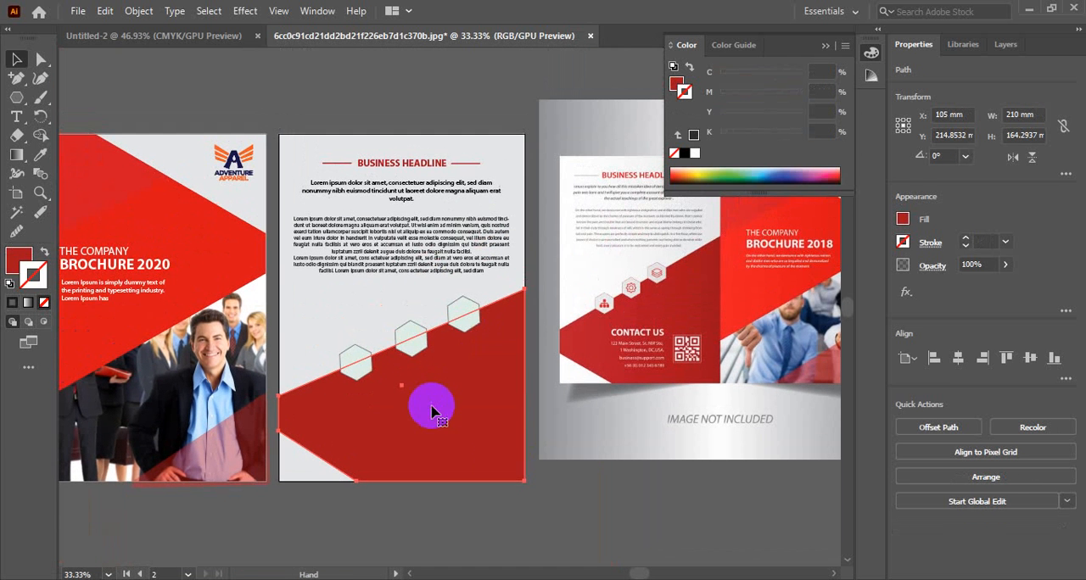
key("v")
left_click(601, 497)
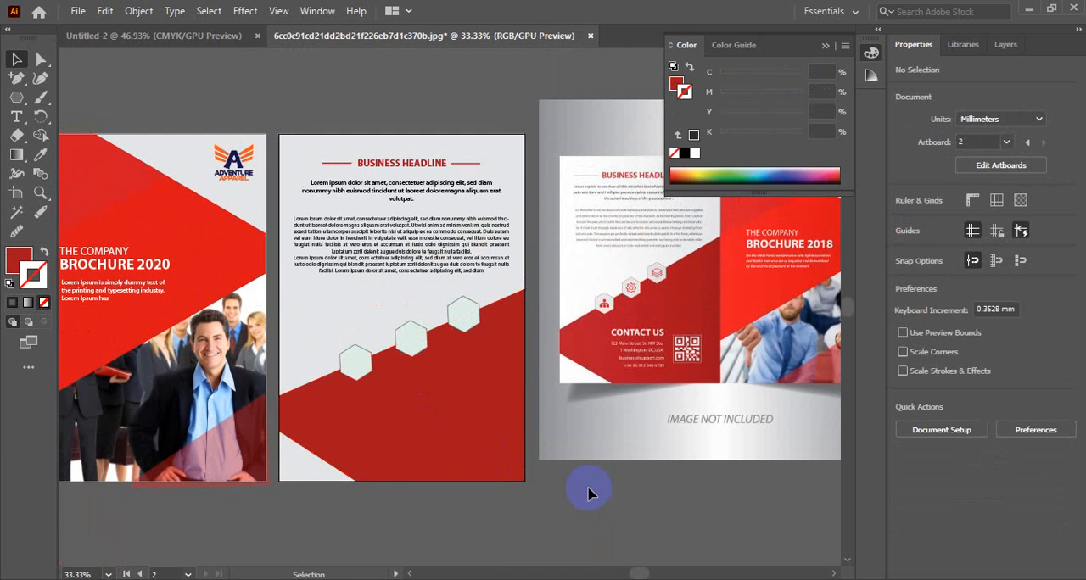
left_click(524, 469)
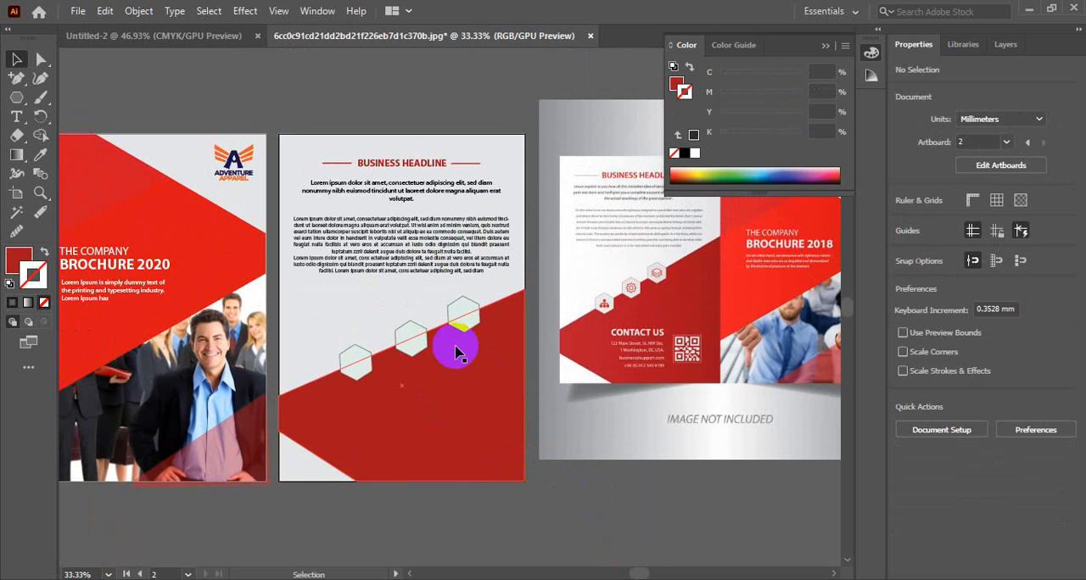
left_click(405, 340)
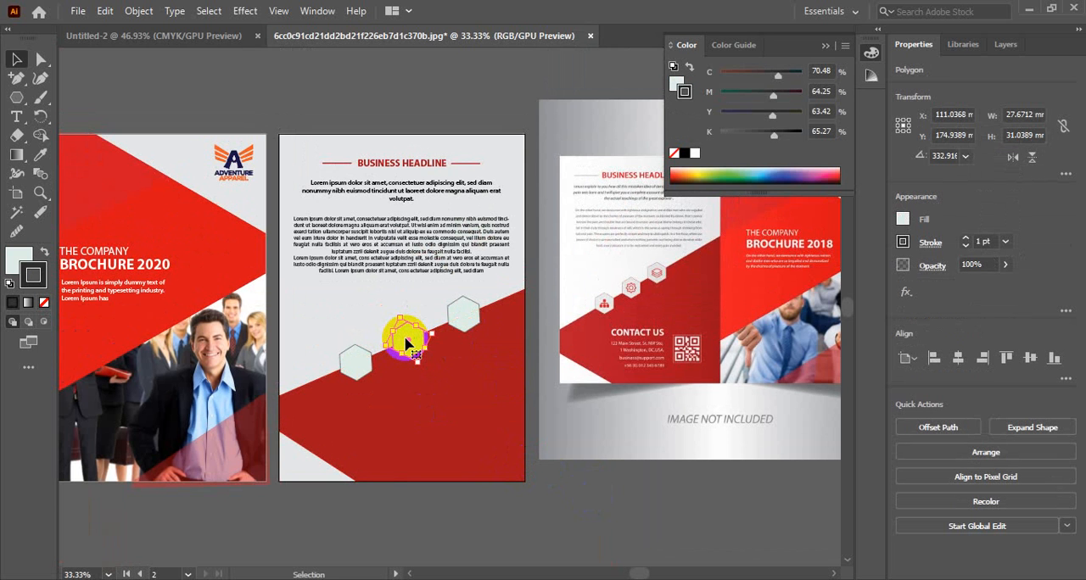
left_click_drag(406, 342, 463, 317)
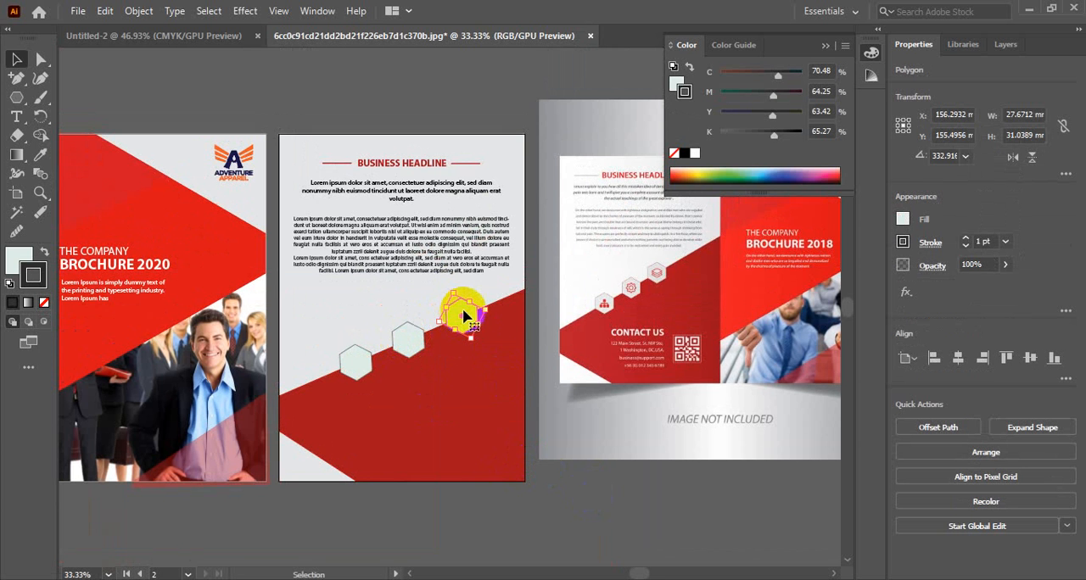
left_click(599, 504)
Step: Recolour the stroke of all three hexagons to bright red, about C 10, M 98, Y 100, K 2
scroll(436, 388, "up", 2)
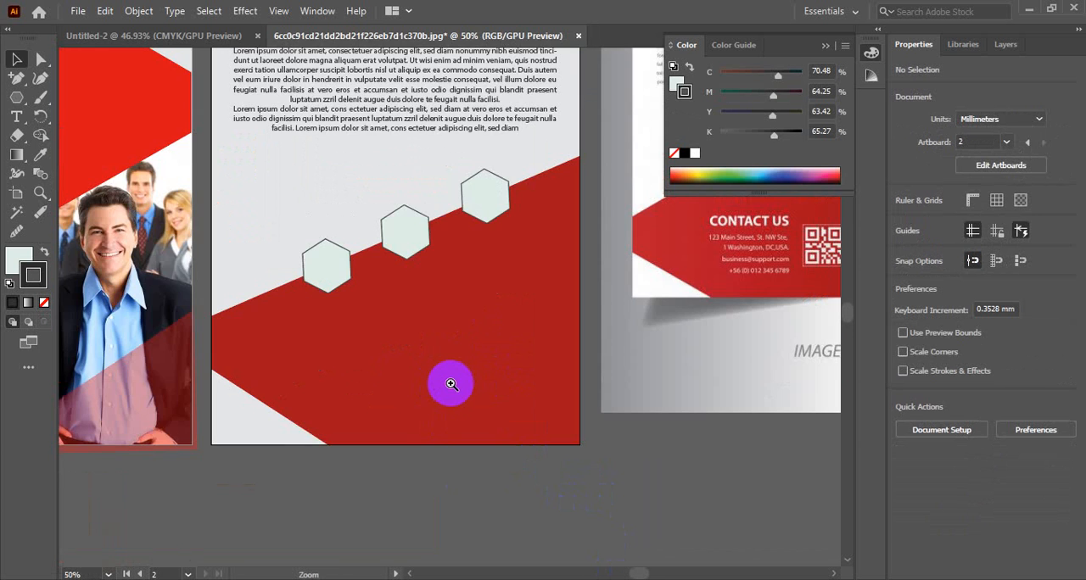
left_click_drag(435, 326, 390, 373)
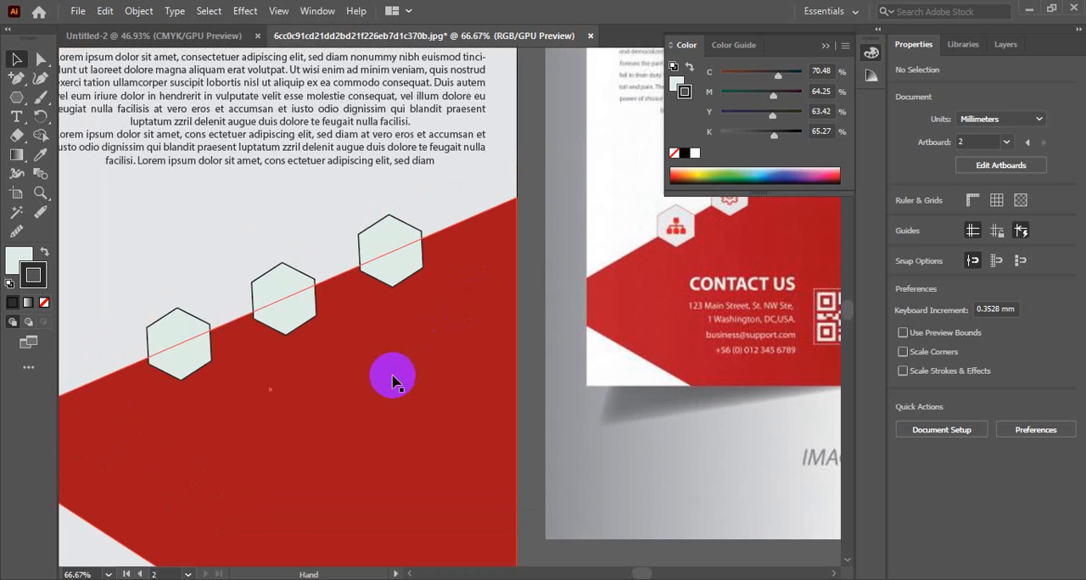
left_click(394, 259)
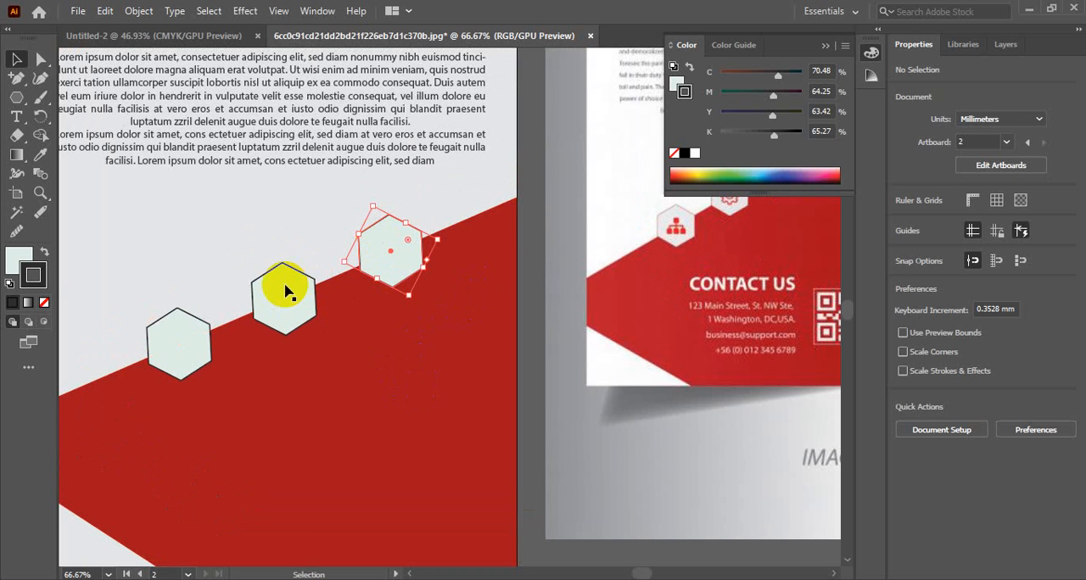
left_click(247, 302, "shift")
left_click(181, 340, "shift")
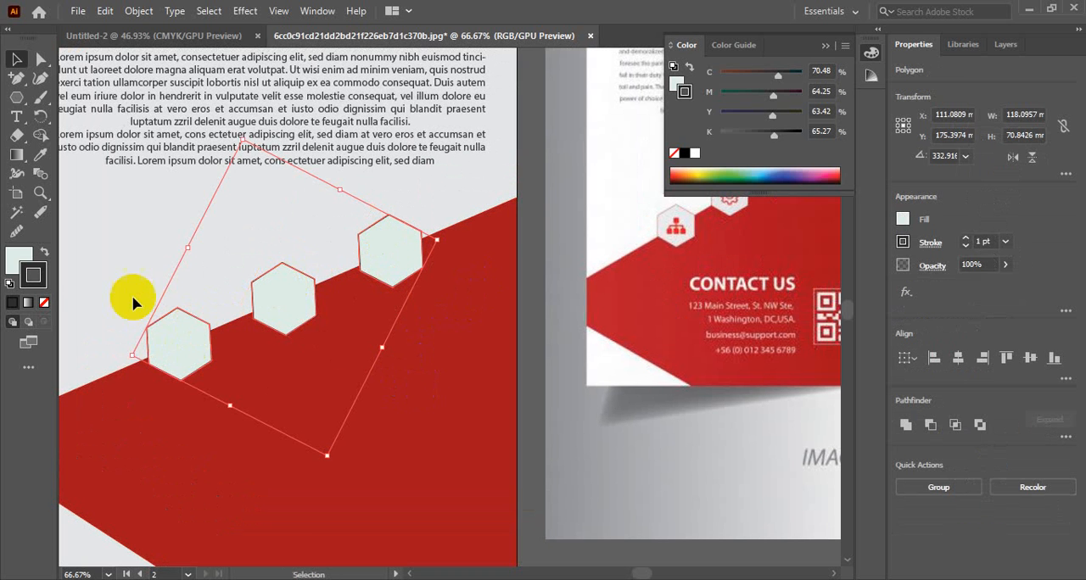
double_click(36, 273)
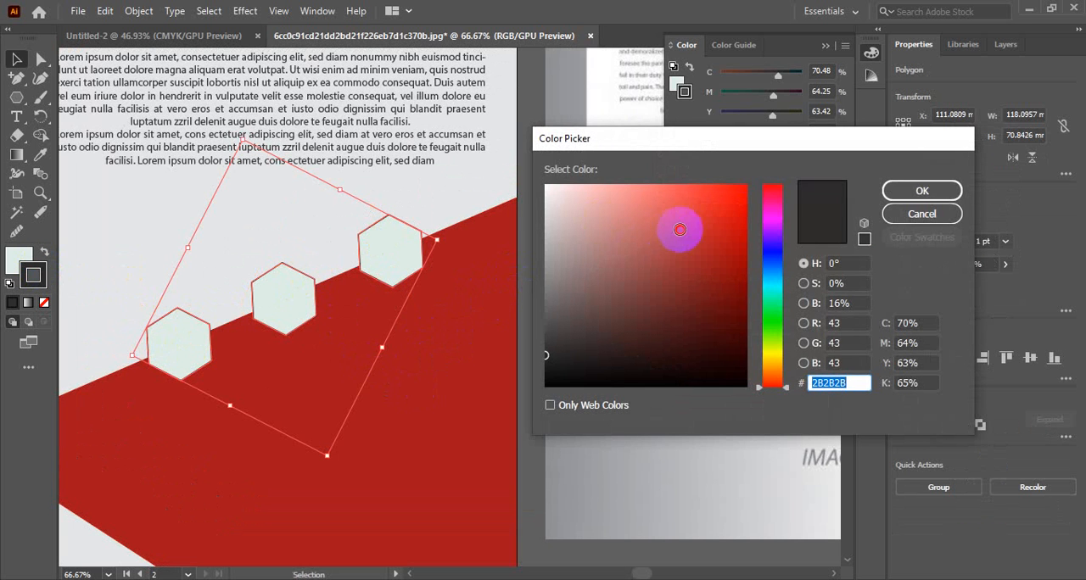
left_click_drag(679, 226, 711, 214)
left_click(901, 188)
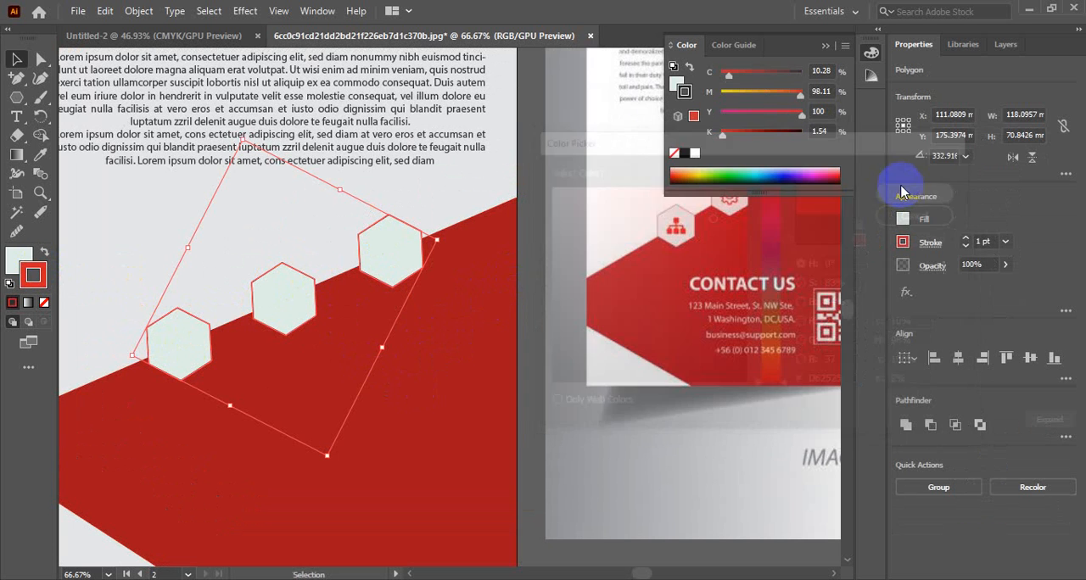
left_click(15, 61)
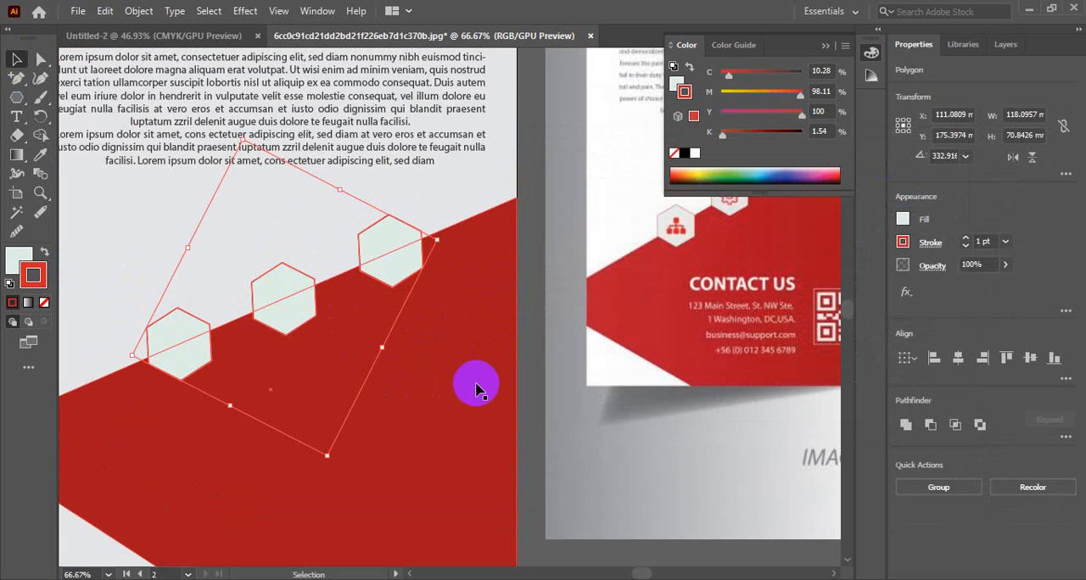
left_click(488, 392)
left_click(535, 457)
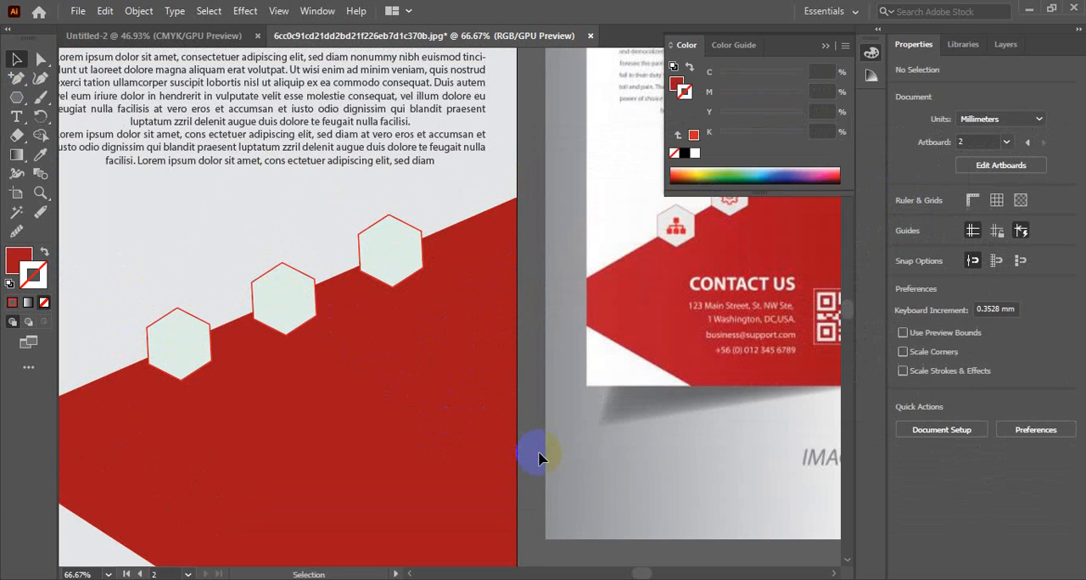
Step: Switch to the Google Meet call in Chrome, share the Illustrator window with the meeting, and hide the sharing notice
left_click(362, 383, "ctrl+alt")
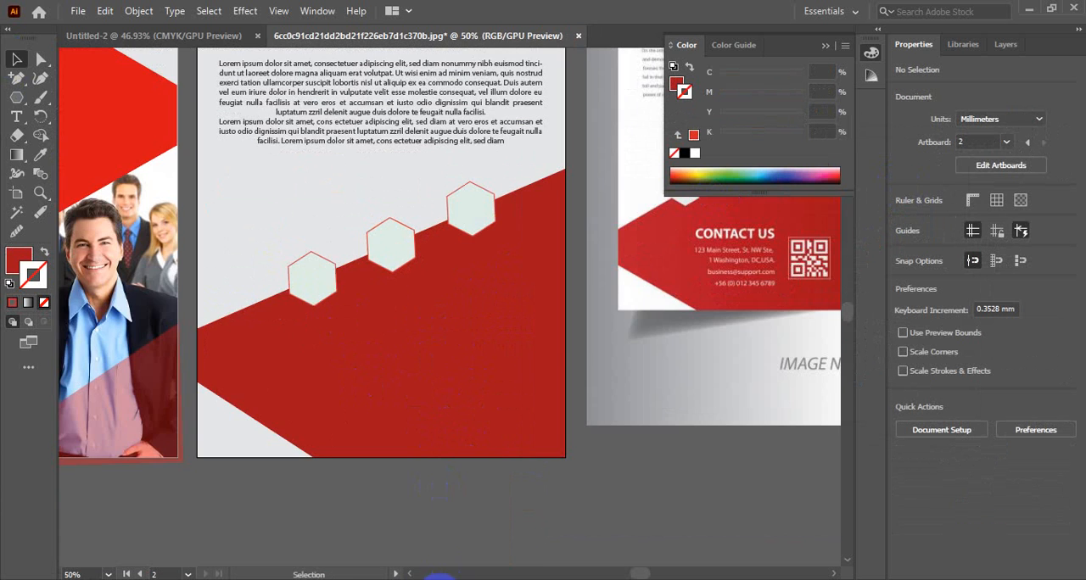
left_click(418, 579)
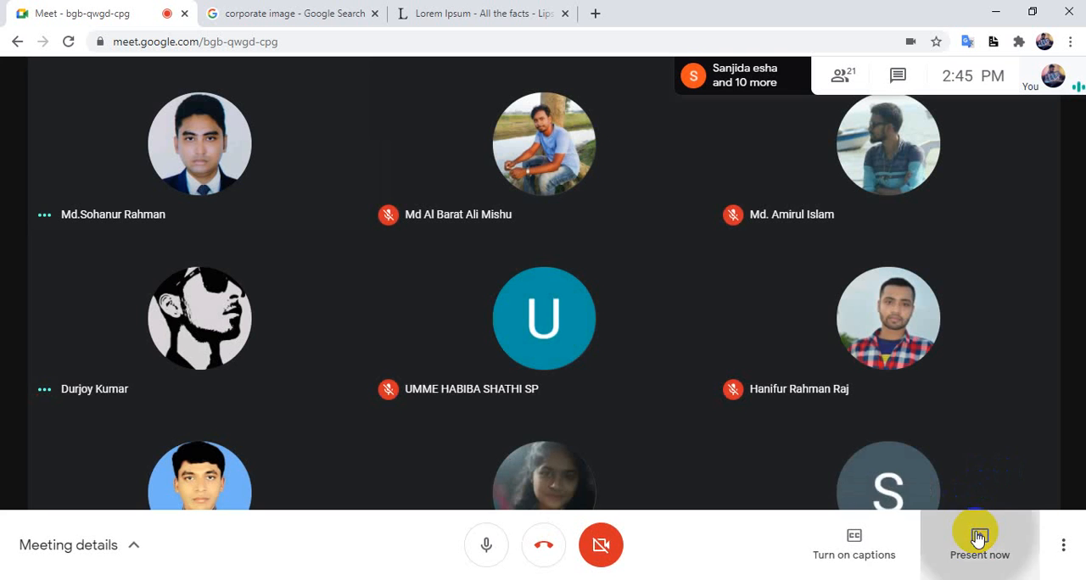
left_click(978, 539)
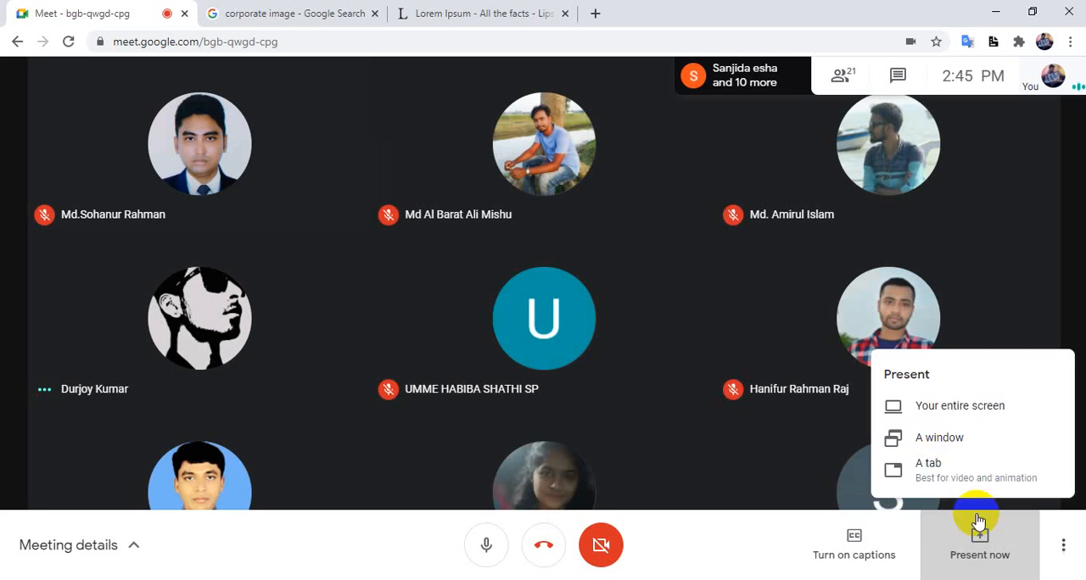
left_click(937, 430)
left_click(518, 161)
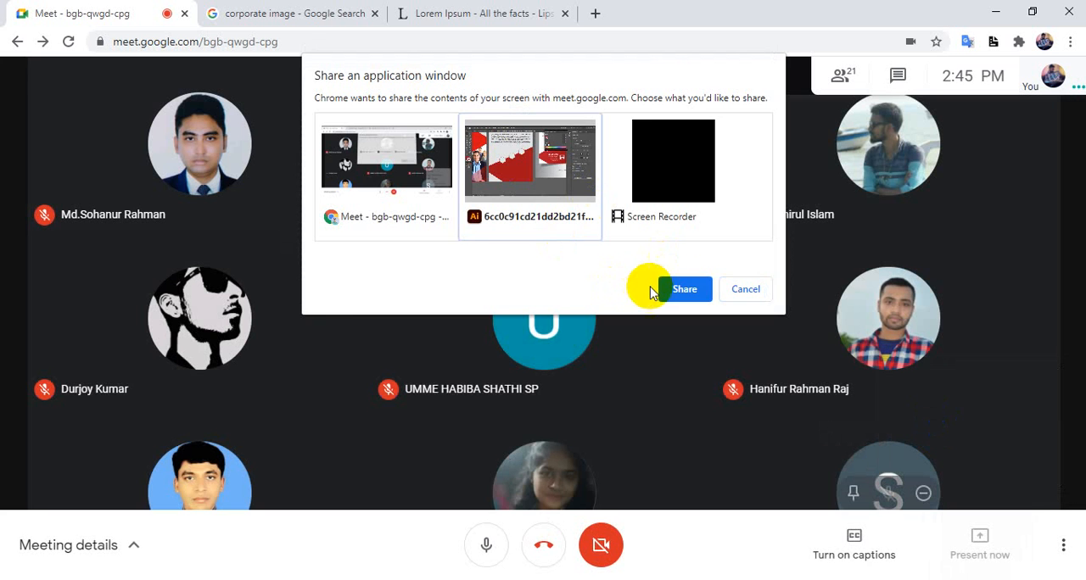
left_click(685, 415)
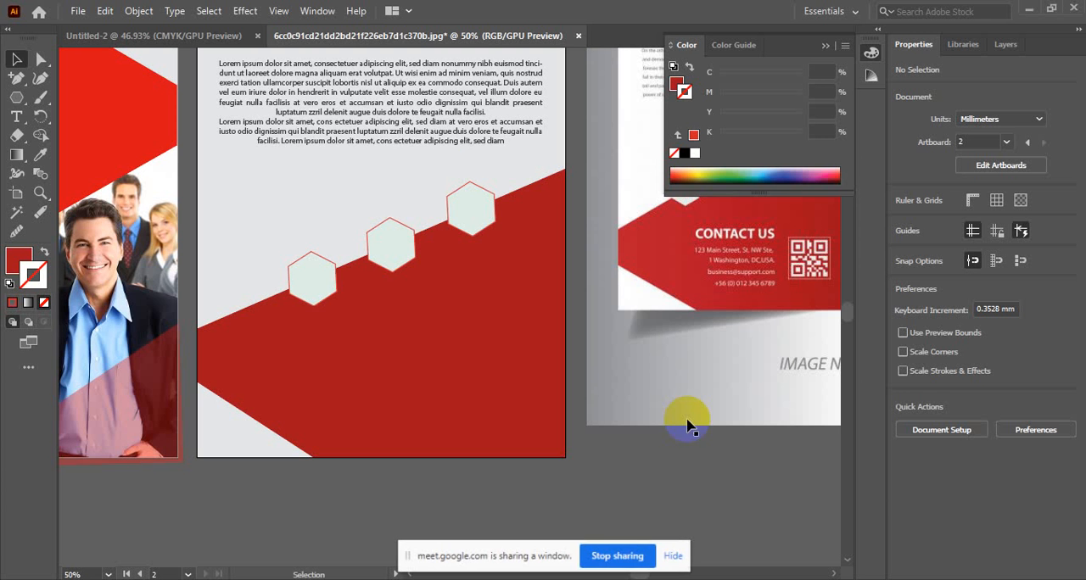
left_click(684, 556)
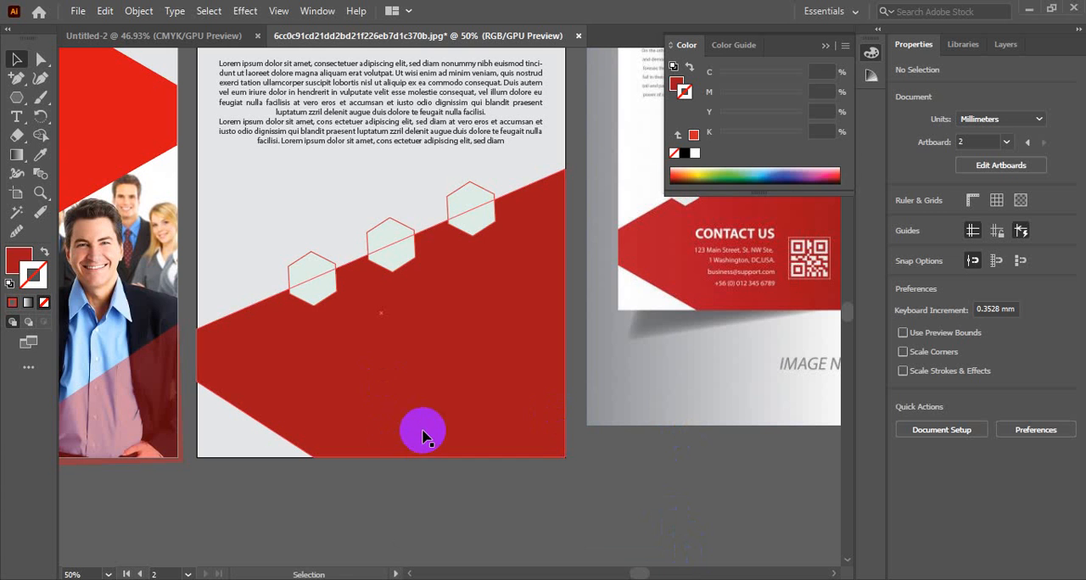
Step: Collapse the Color panel so the reference brochure's back cover can be viewed beside the recreated one
left_click(372, 311, "ctrl+alt")
left_click_drag(387, 217, 356, 300)
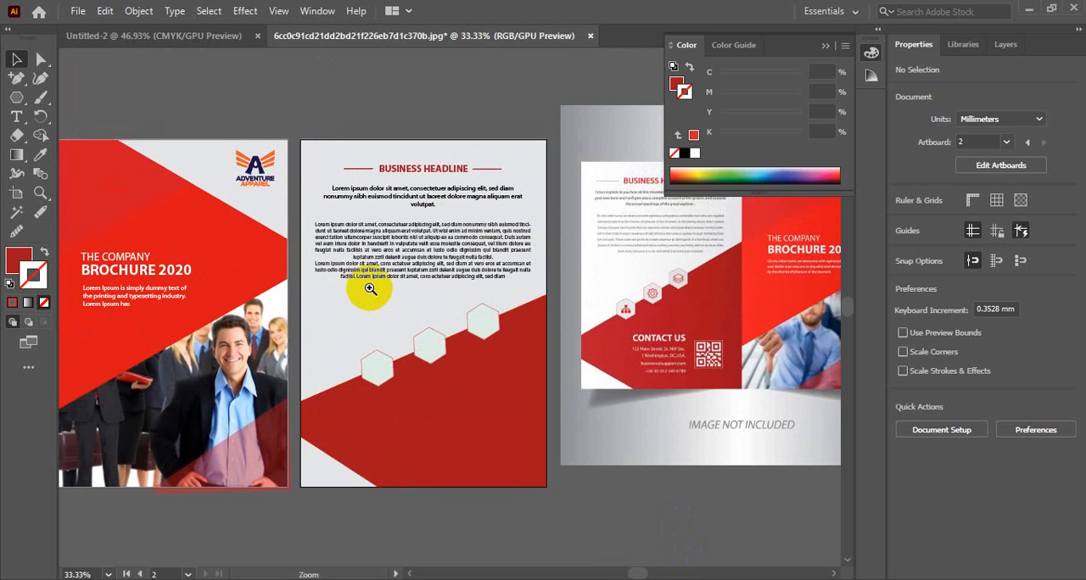
left_click(396, 276, "ctrl")
left_click_drag(499, 314, 460, 283)
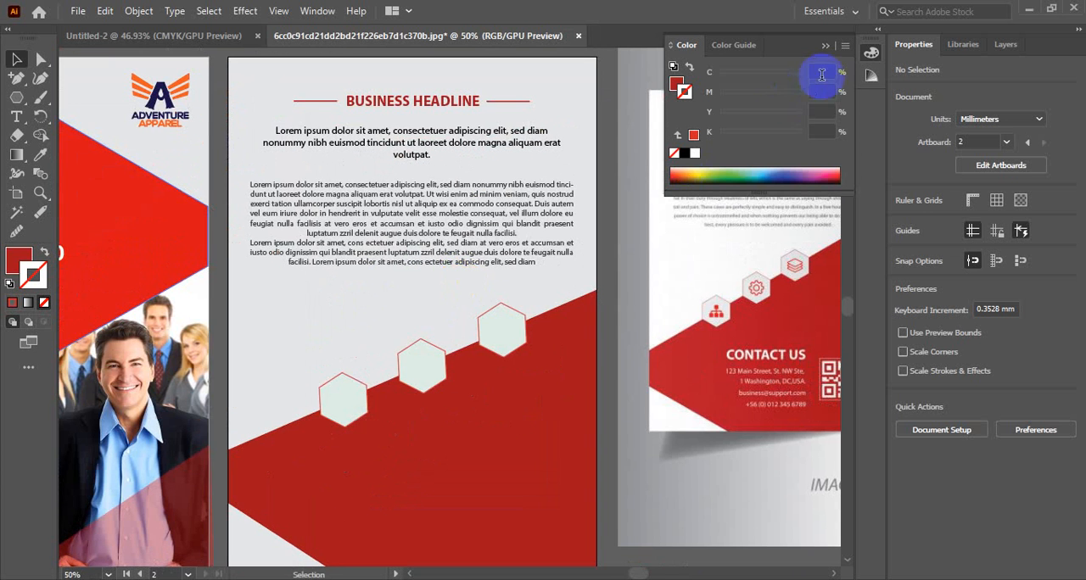
left_click(869, 51)
left_click_drag(521, 463, 444, 407)
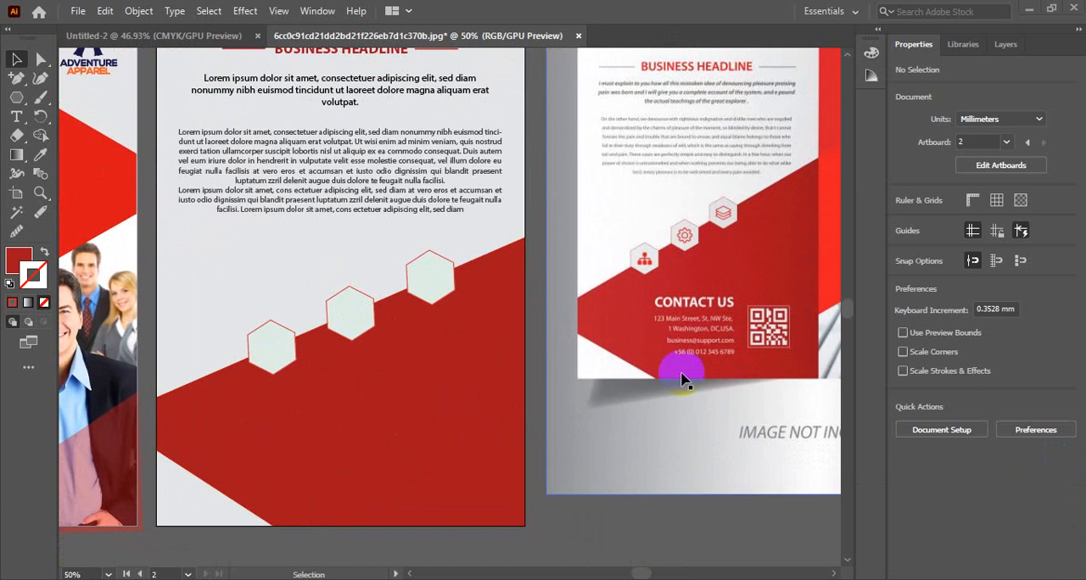
left_click_drag(502, 360, 474, 363)
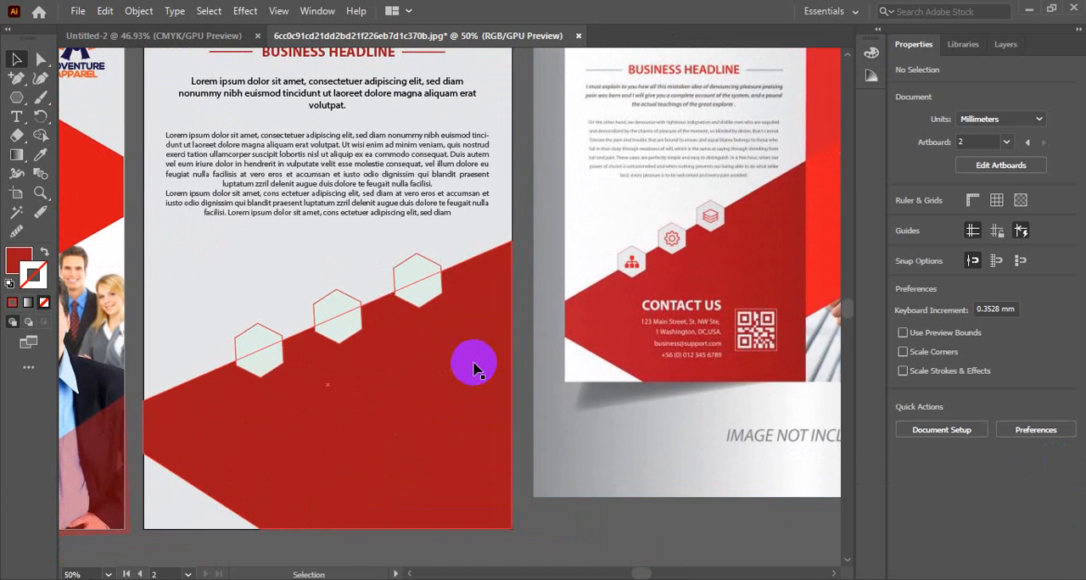
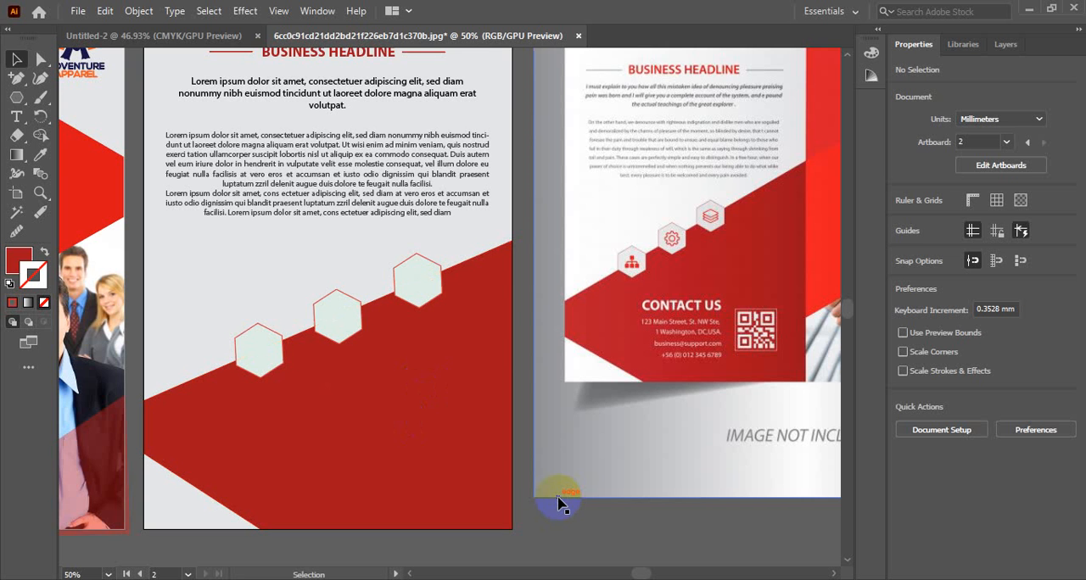
scroll(450, 415, "up", 3)
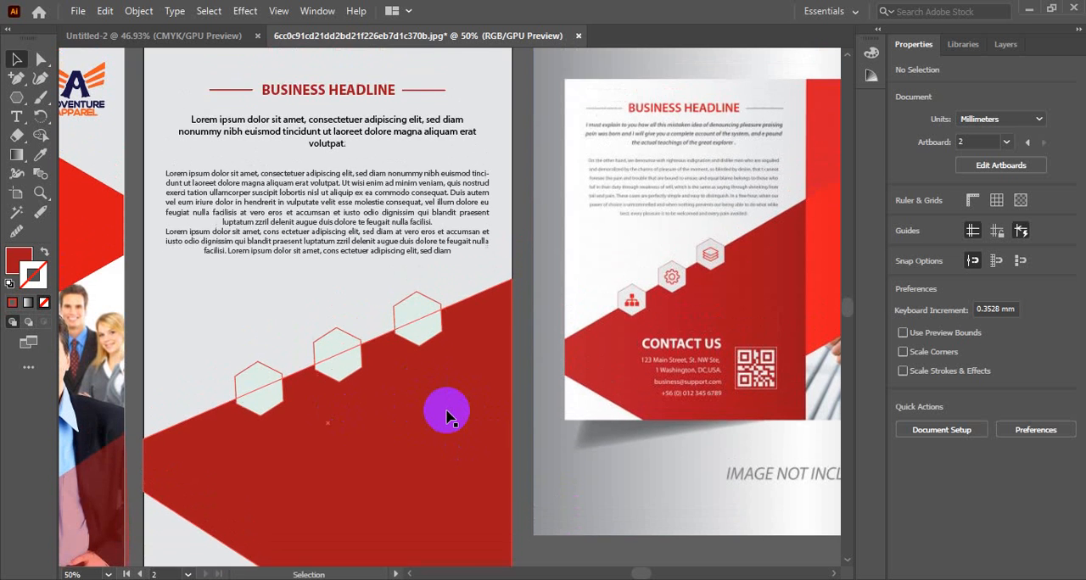
scroll(447, 415, "down", 2)
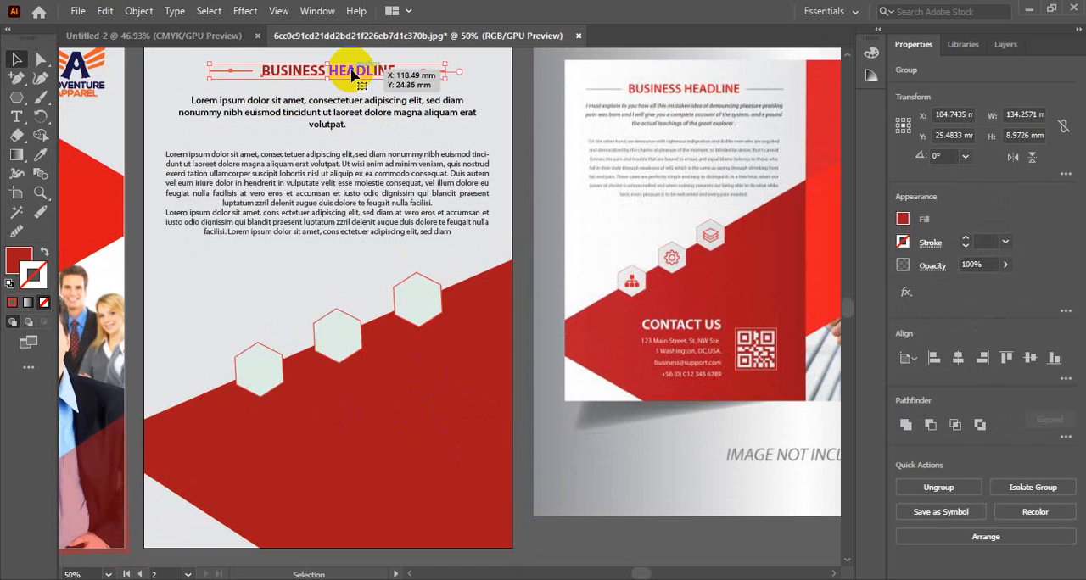
double_click(355, 74)
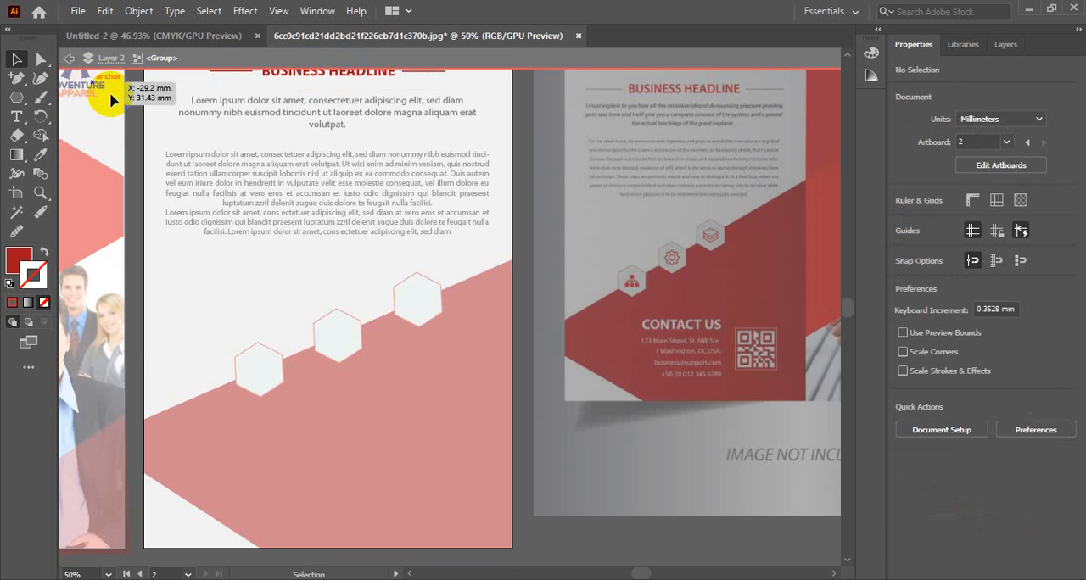
double_click(133, 93)
Step: Add a placeholder text line at 34 pt and place it on the back cover's red shape, below the hexagons
left_click(16, 116)
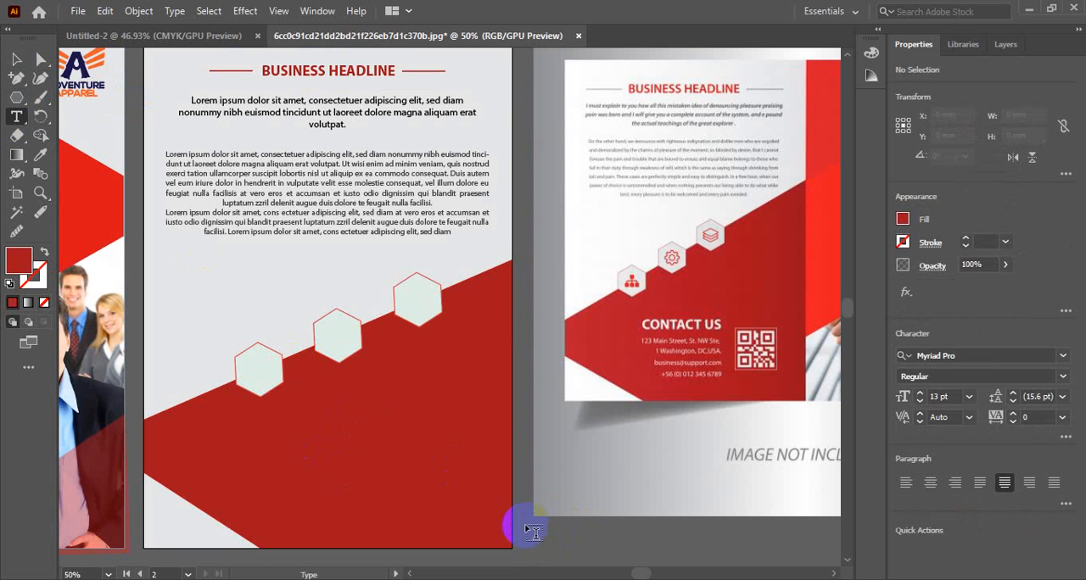
left_click(532, 530)
left_click(17, 59)
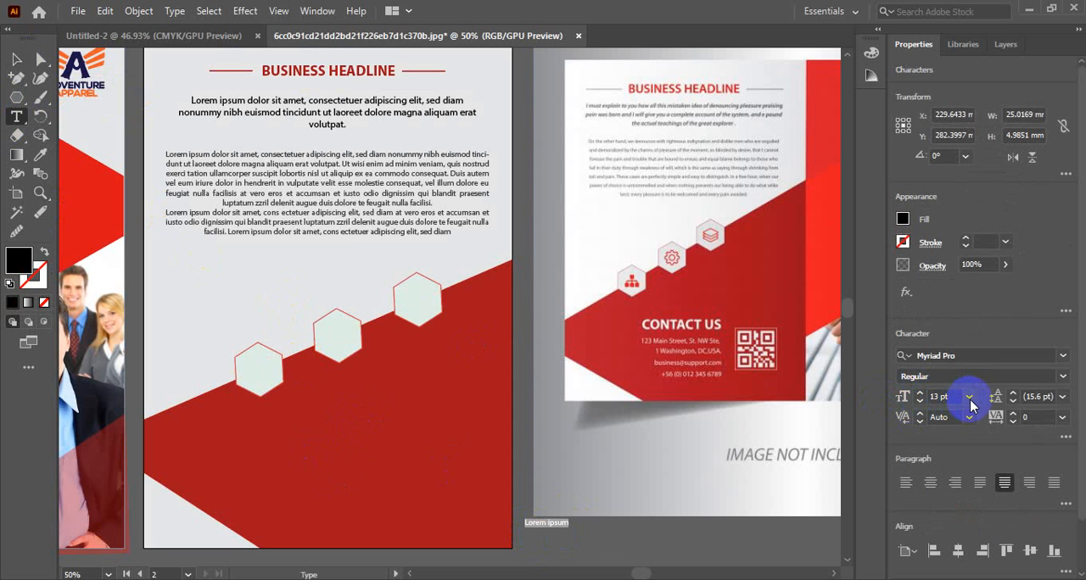
left_click(923, 399)
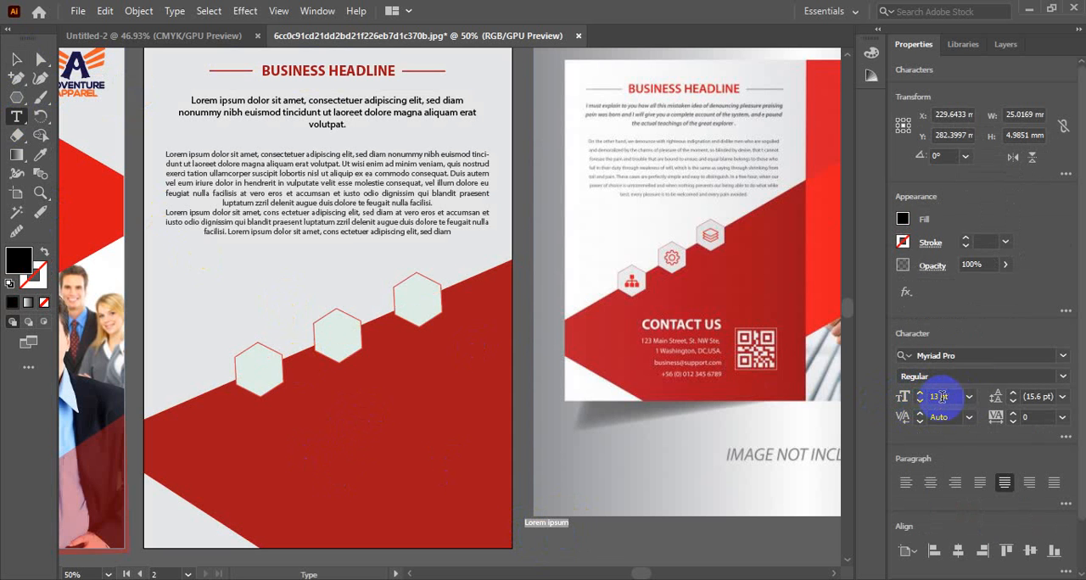
scroll(946, 397, "up", 12)
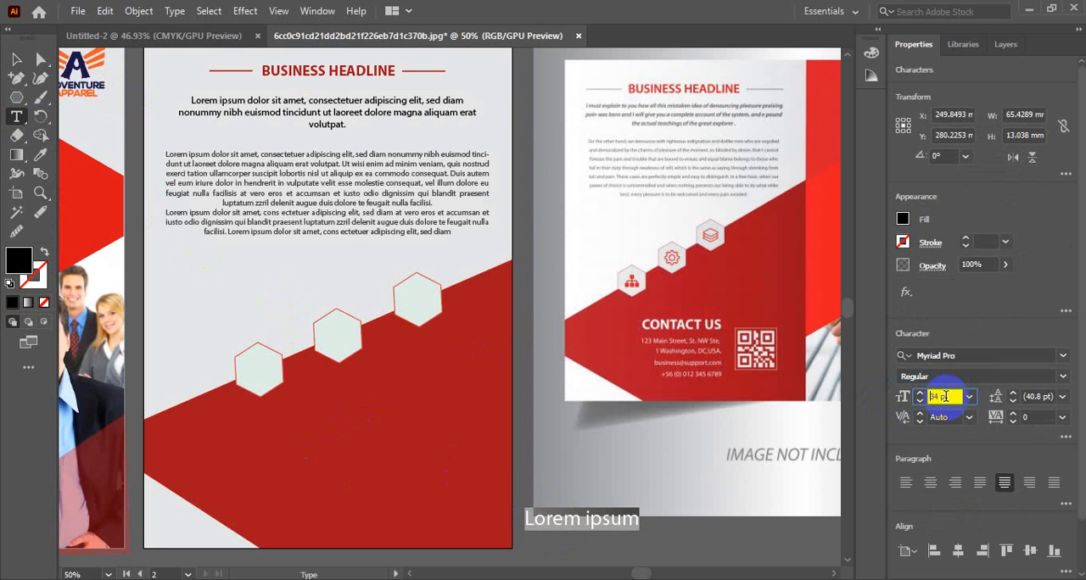
left_click(20, 63)
left_click_drag(587, 517, 355, 416)
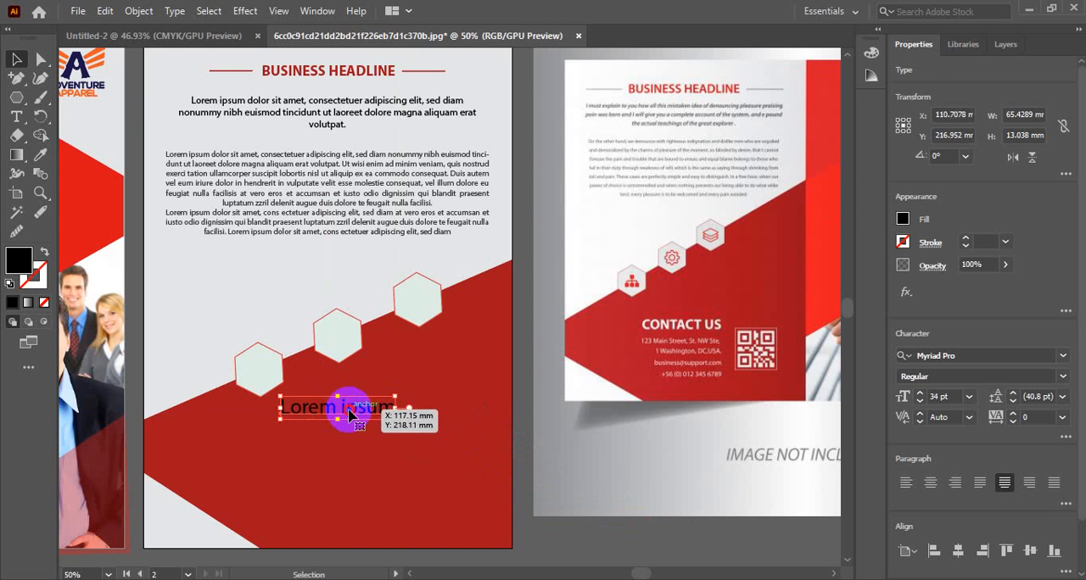
Step: Replace the placeholder line on the red shape with the text "CONTACT US"
double_click(354, 409)
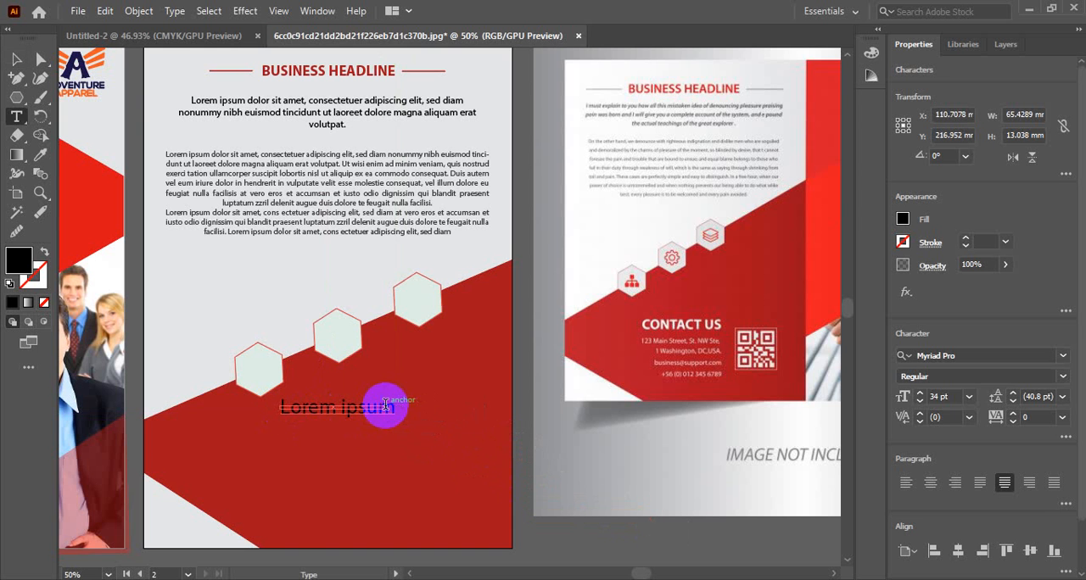
left_click(16, 58)
left_click(176, 292)
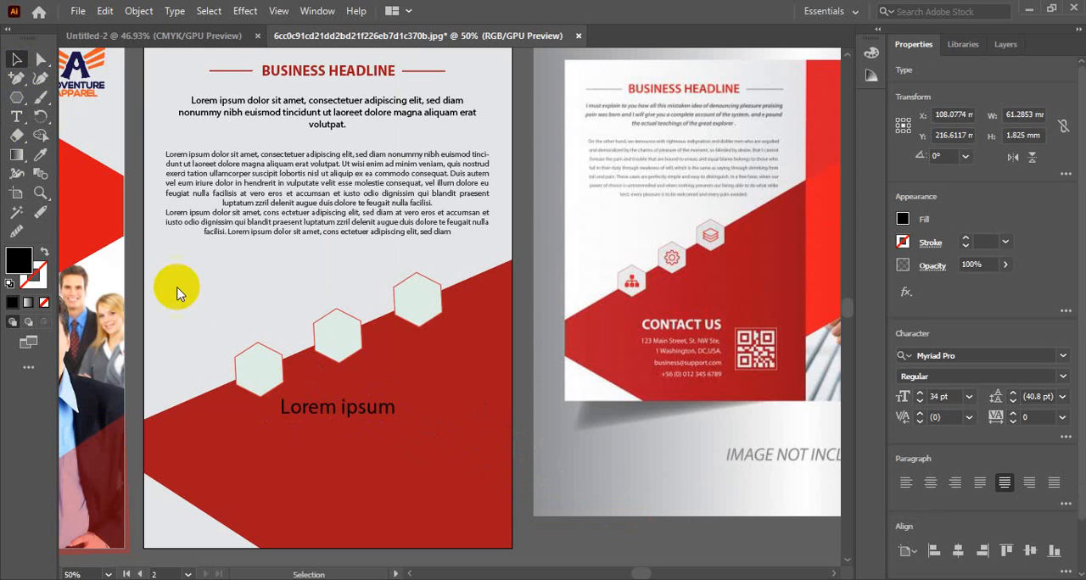
left_click(367, 415)
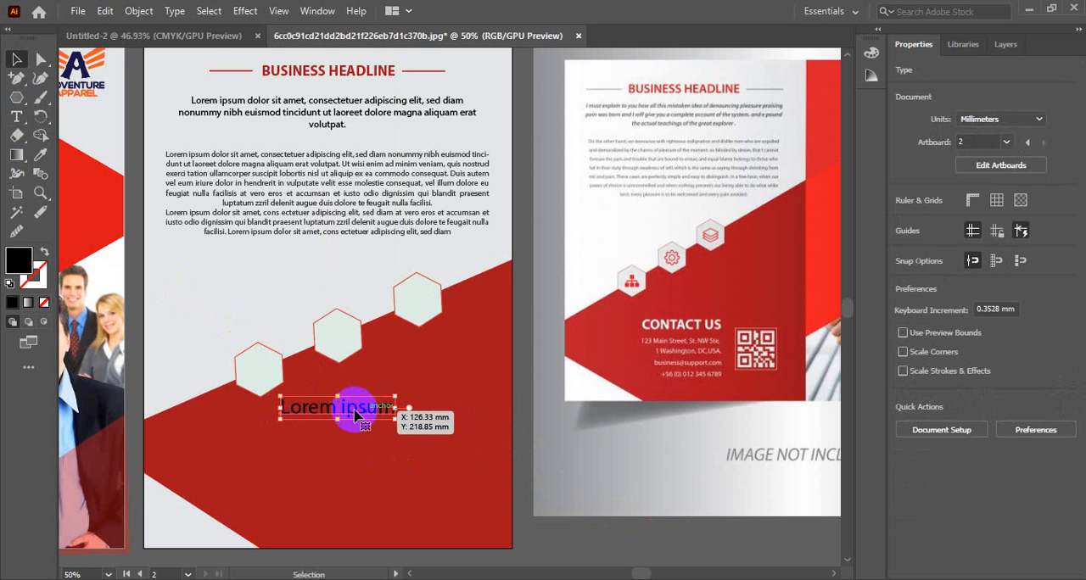
double_click(354, 411)
key("ctrl+a")
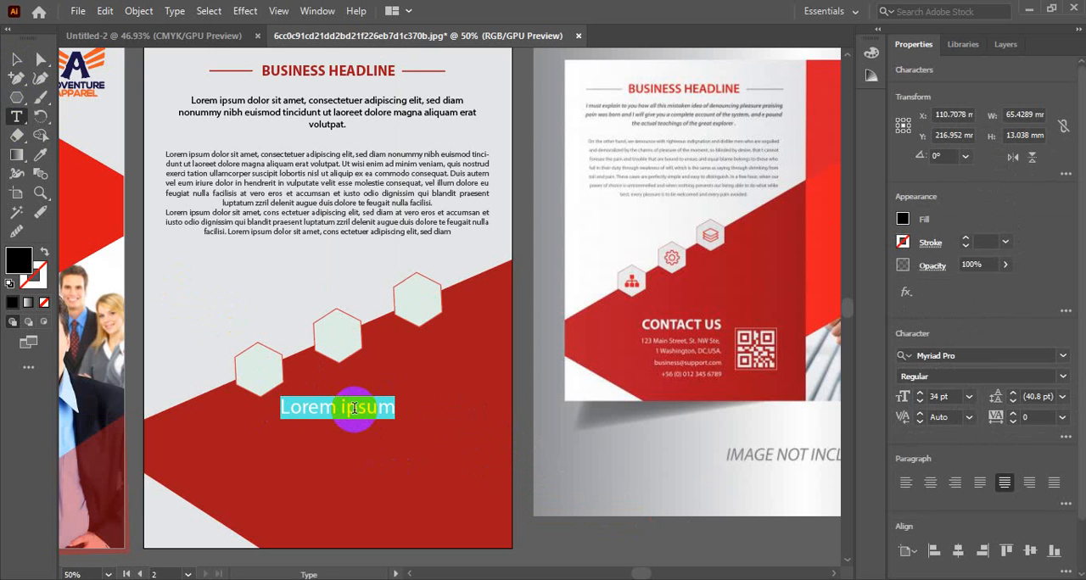
type("CONTACT US")
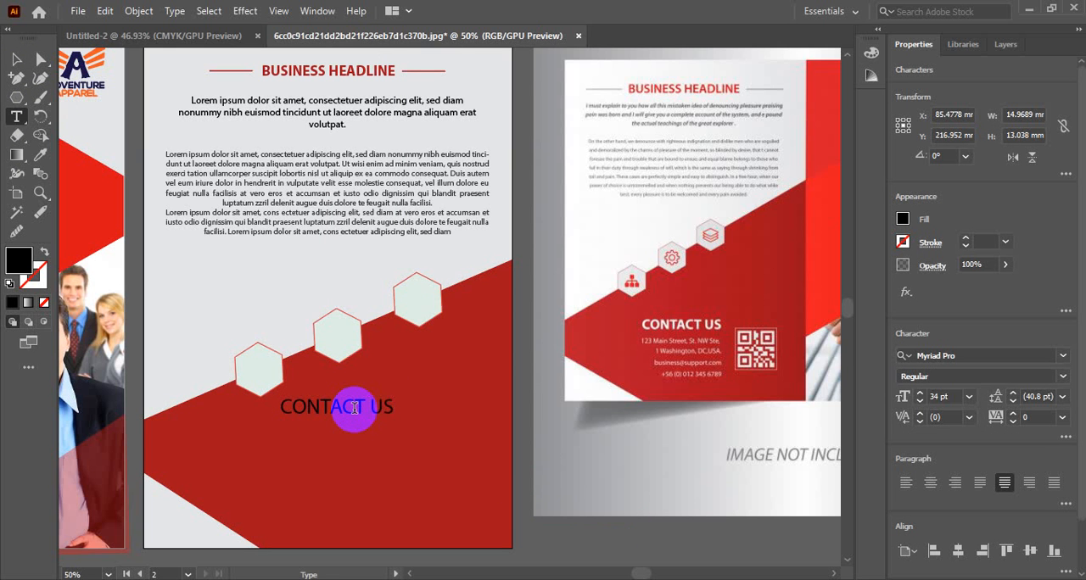
Step: Set the CONTACT US heading to Myriad Pro Bold at 28 pt
triple_click(354, 407)
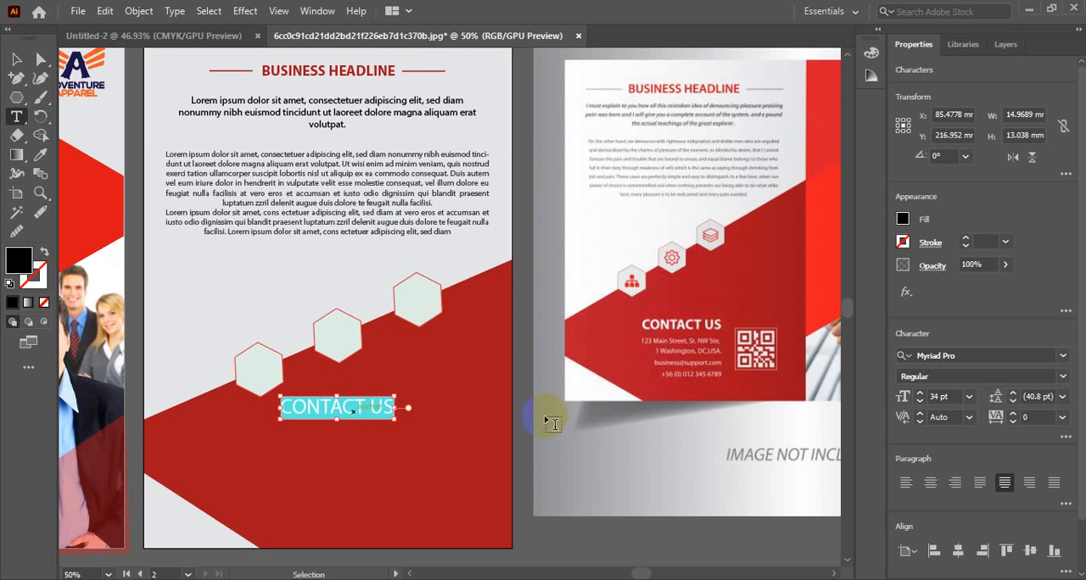
left_click(984, 378)
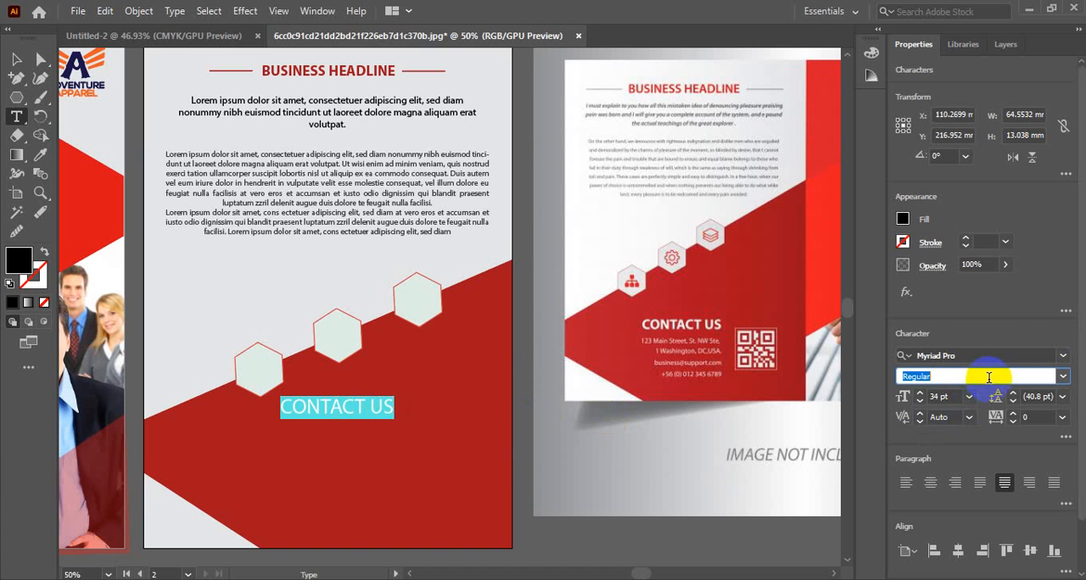
left_click(1062, 376)
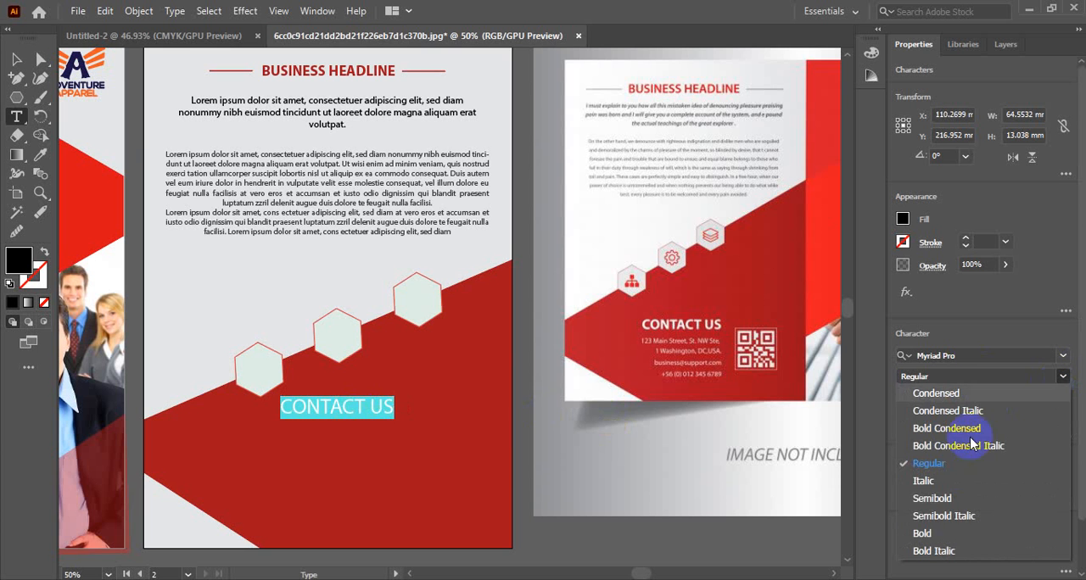
left_click(922, 533)
scroll(944, 397, "down", 4)
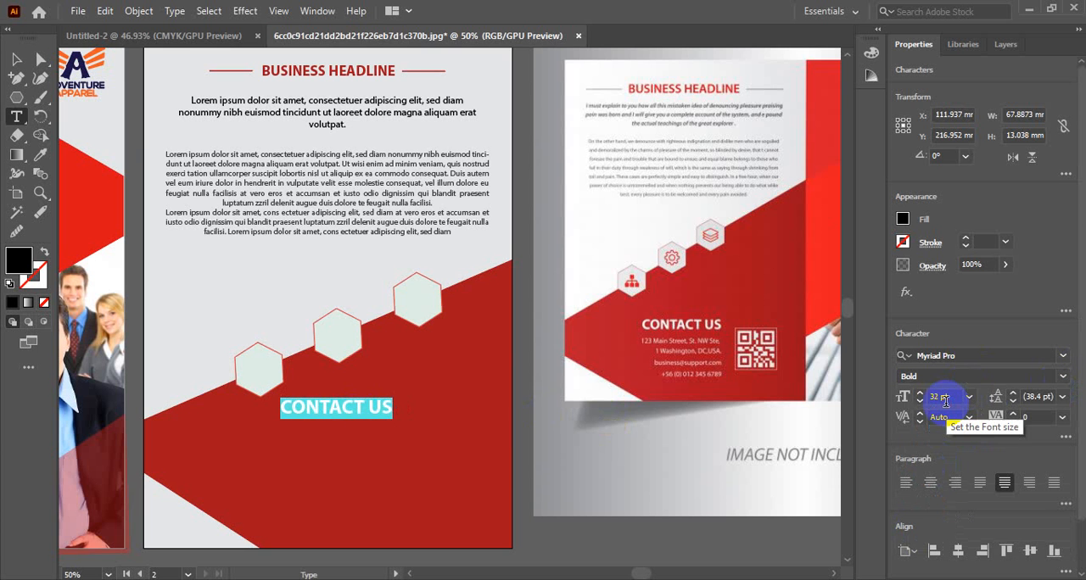
scroll(945, 402, "down", 2)
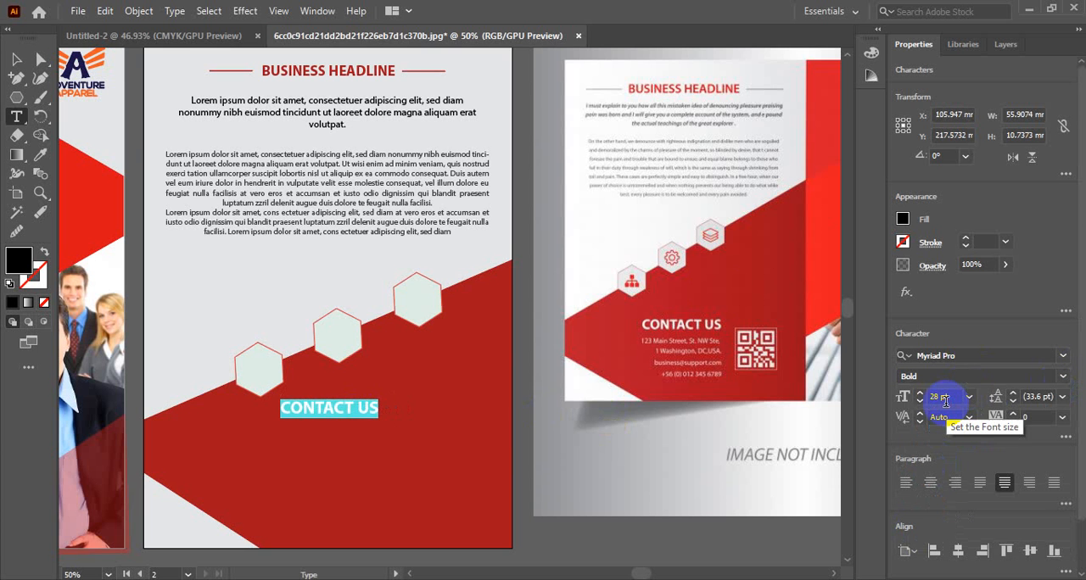
Step: Recolour the CONTACT US heading with the light grey sampled from the page background
left_click(16, 58)
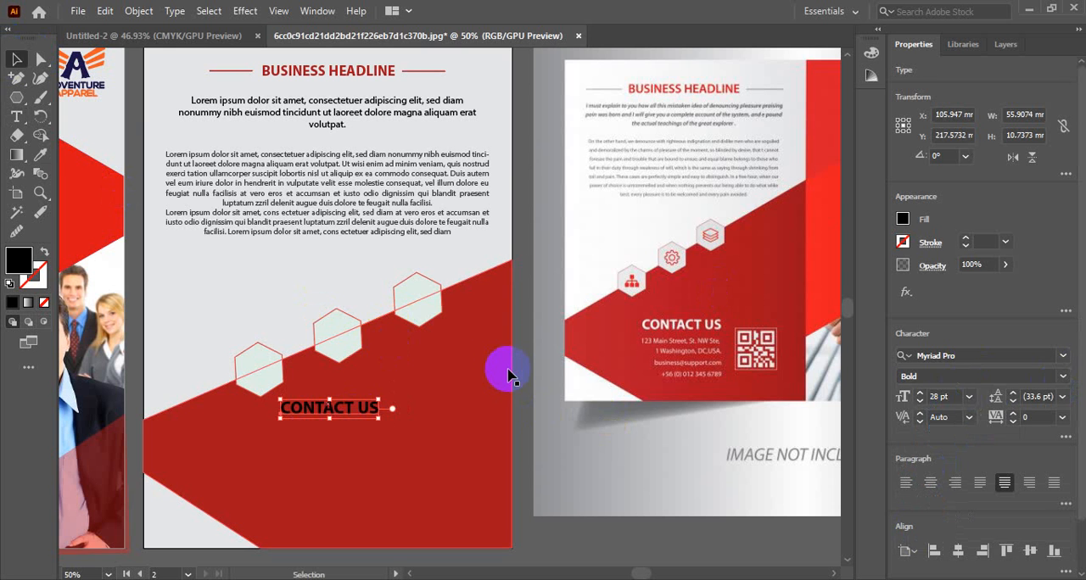
key("i")
left_click(368, 257)
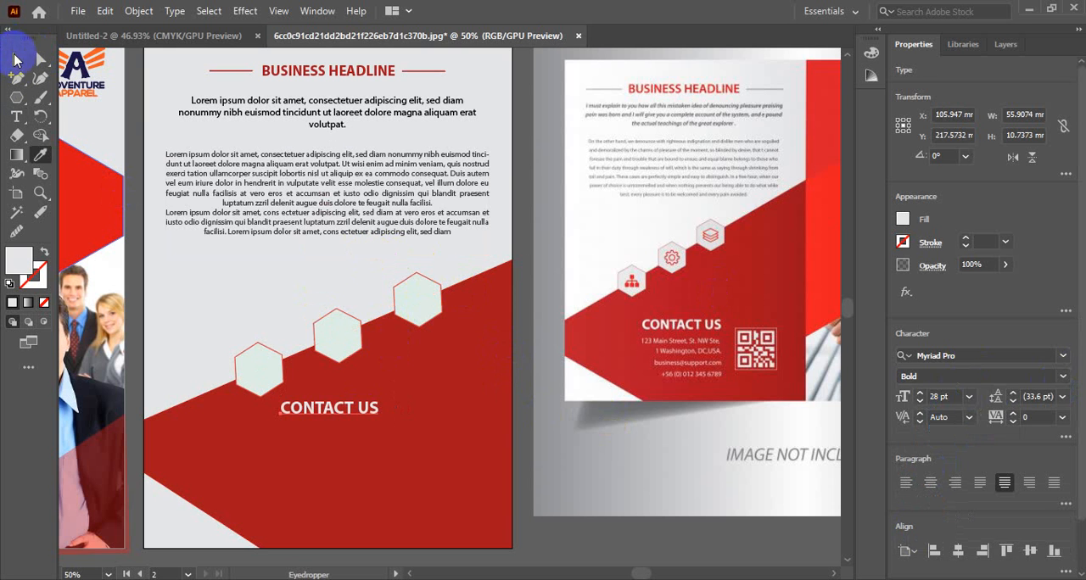
Step: Draw a text area about 59 × 39 mm below the CONTACT US heading and set its placeholder text to Regular, 16 pt
left_click(16, 116)
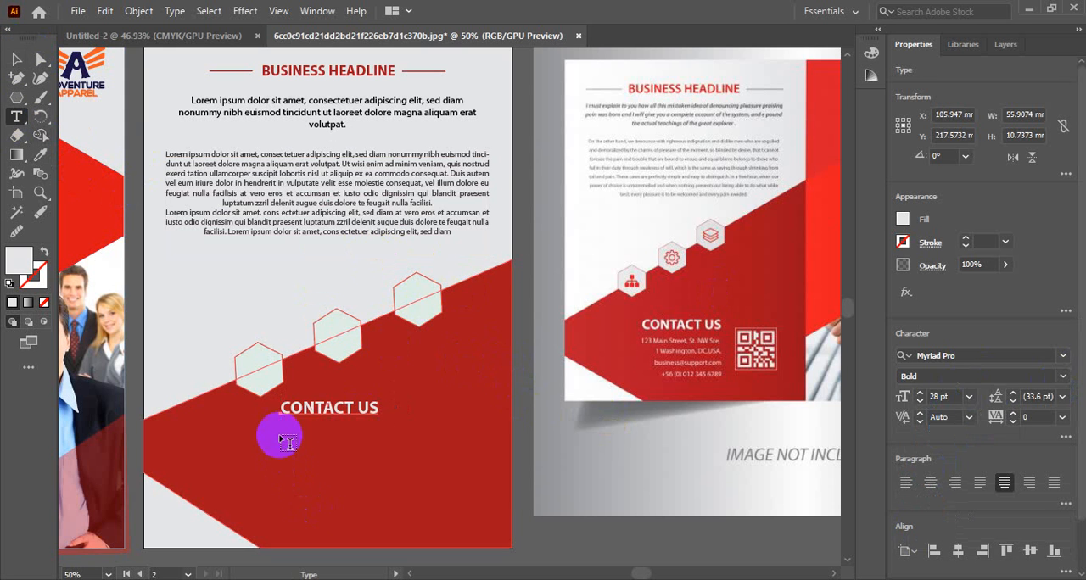
left_click_drag(281, 430, 382, 497)
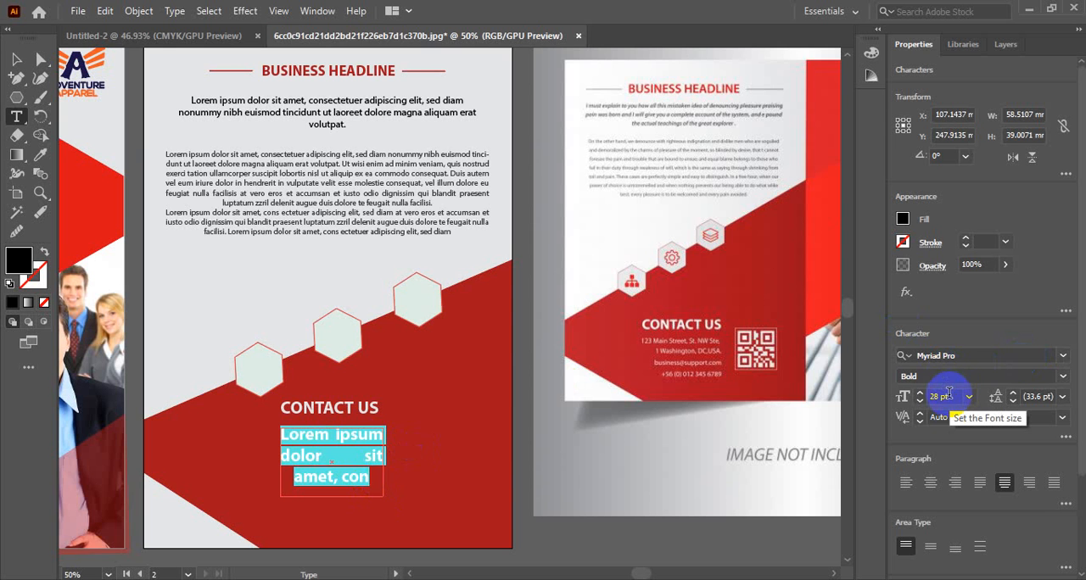
scroll(951, 398, "down", 11)
scroll(951, 398, "down", 1)
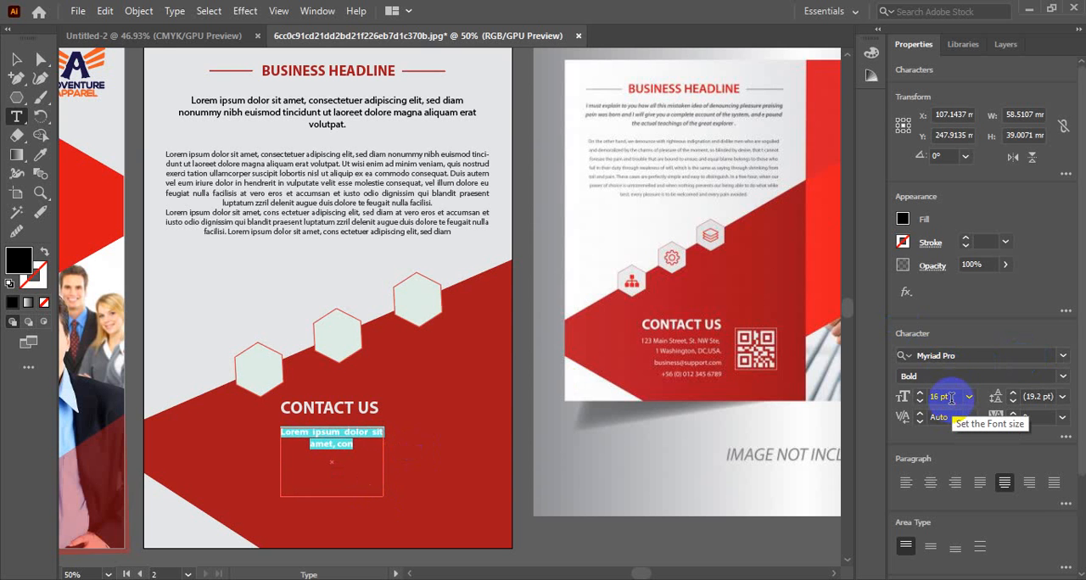
left_click(1052, 376)
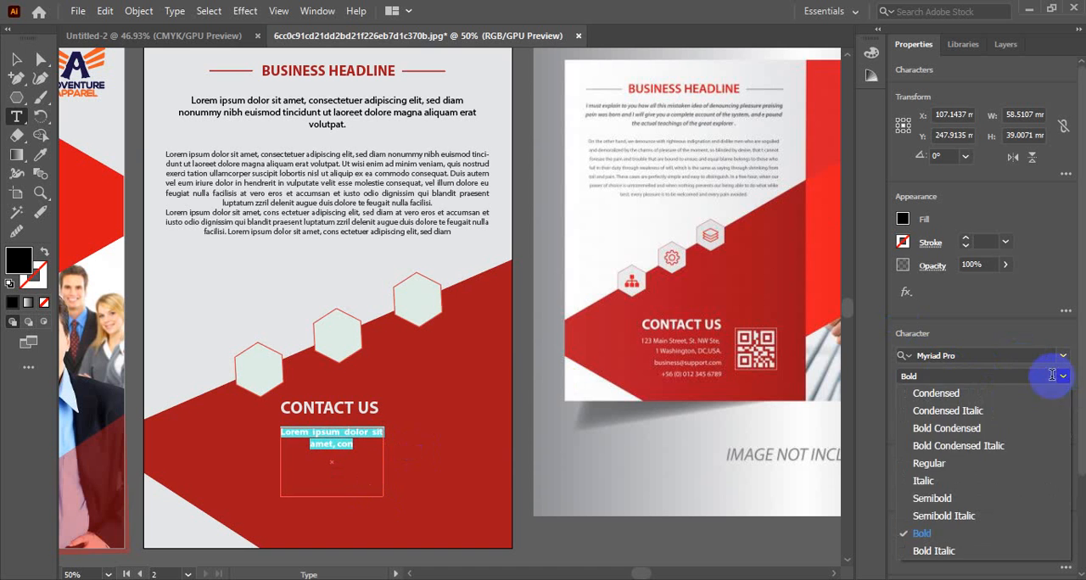
left_click(942, 464)
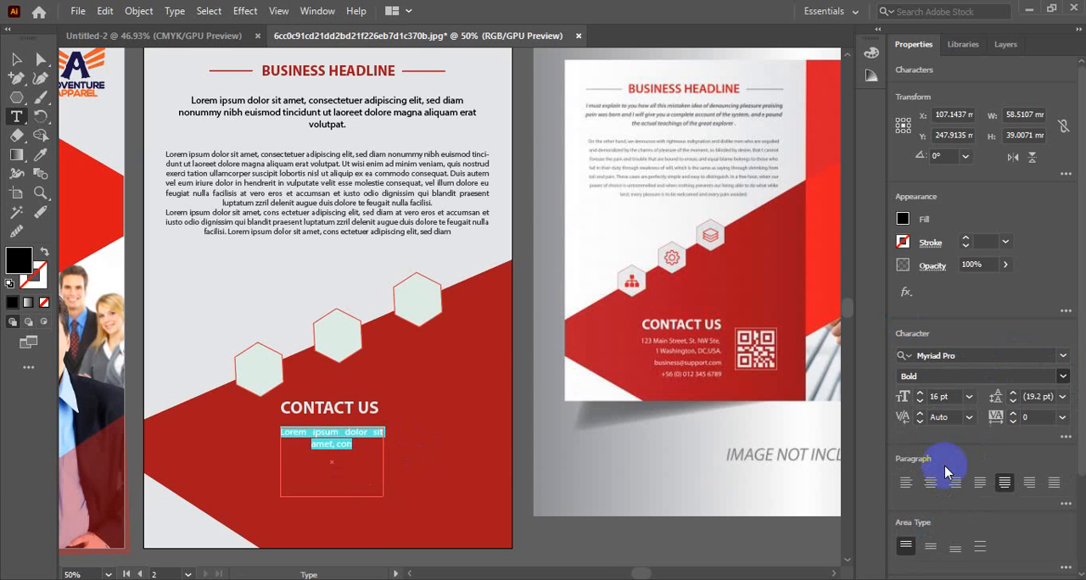
Step: Trim the placeholder text under the heading to the single line "Lorem ipsum dolor sit"
left_click(361, 447)
left_click_drag(363, 447, 283, 450)
key("BackSpace")
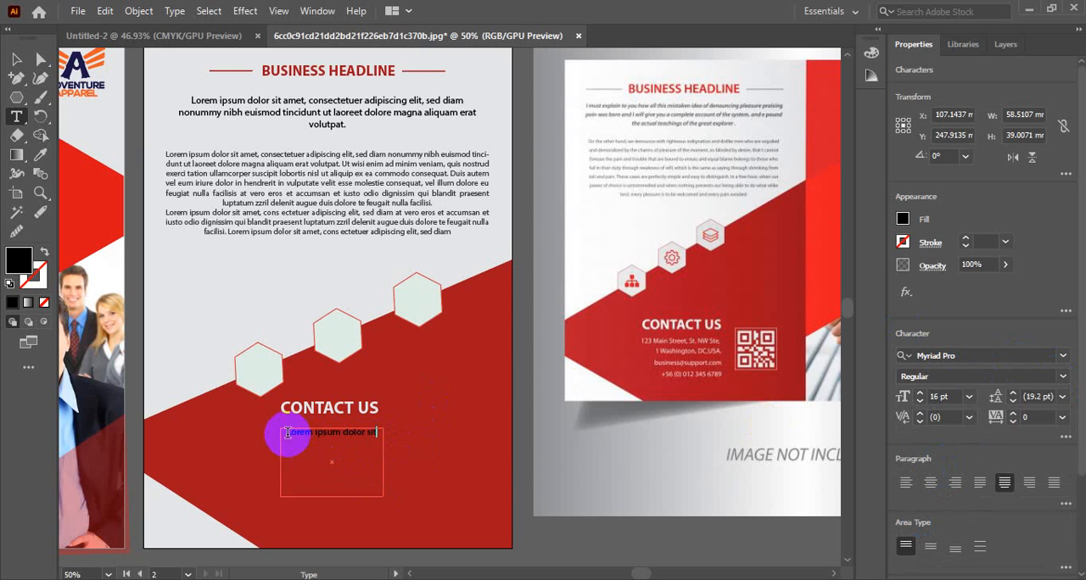
Step: Duplicate "Lorem ipsum dolor sit" as a second line in the text area and delete the stray copy pasted over the upper hexagon
left_click_drag(286, 434, 443, 436)
key("ctrl+c")
key("ctrl")
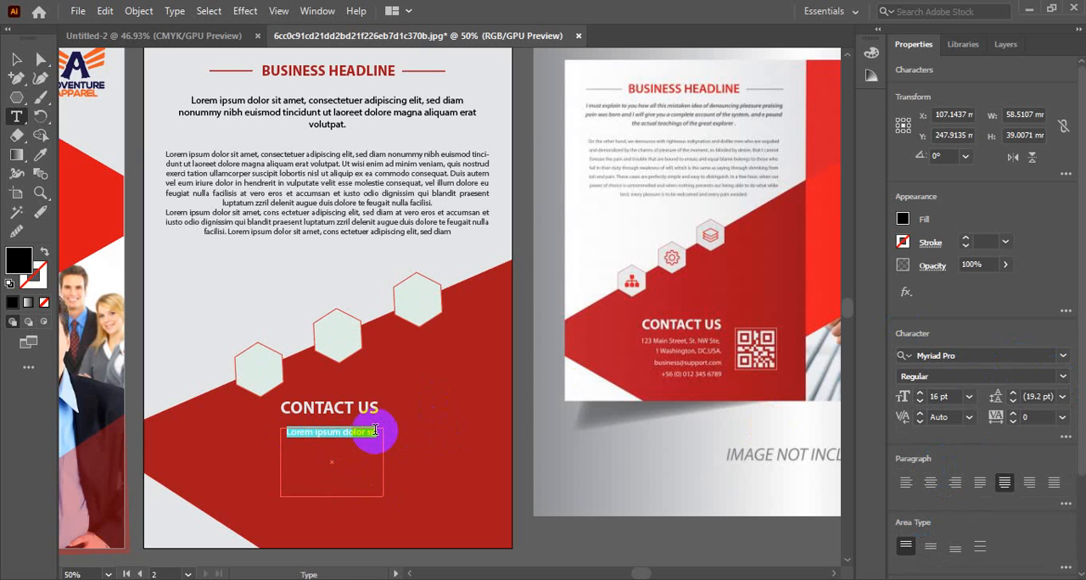
left_click(376, 431)
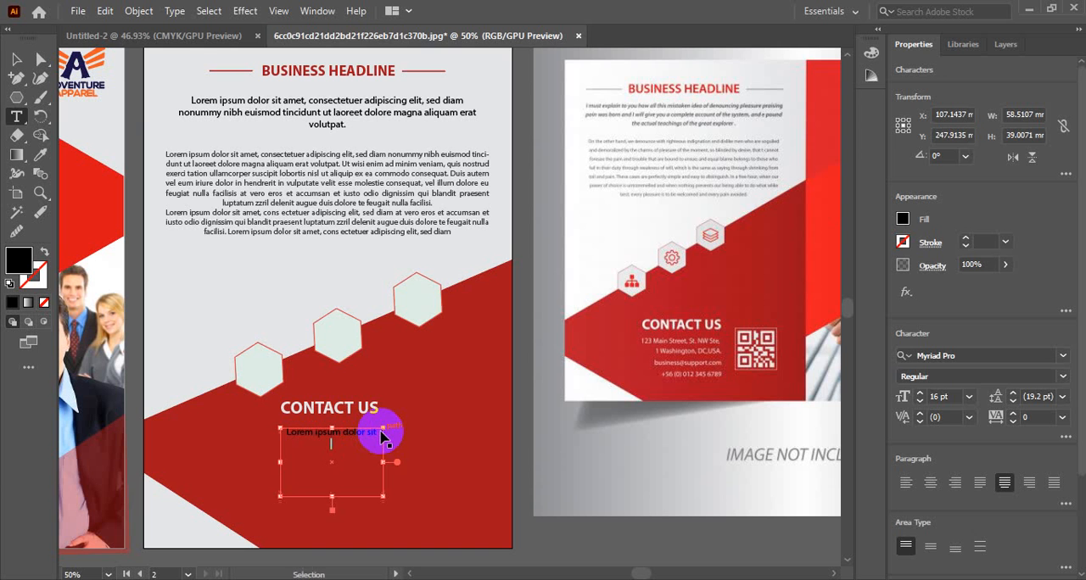
key("Escape")
key("ctrl+v")
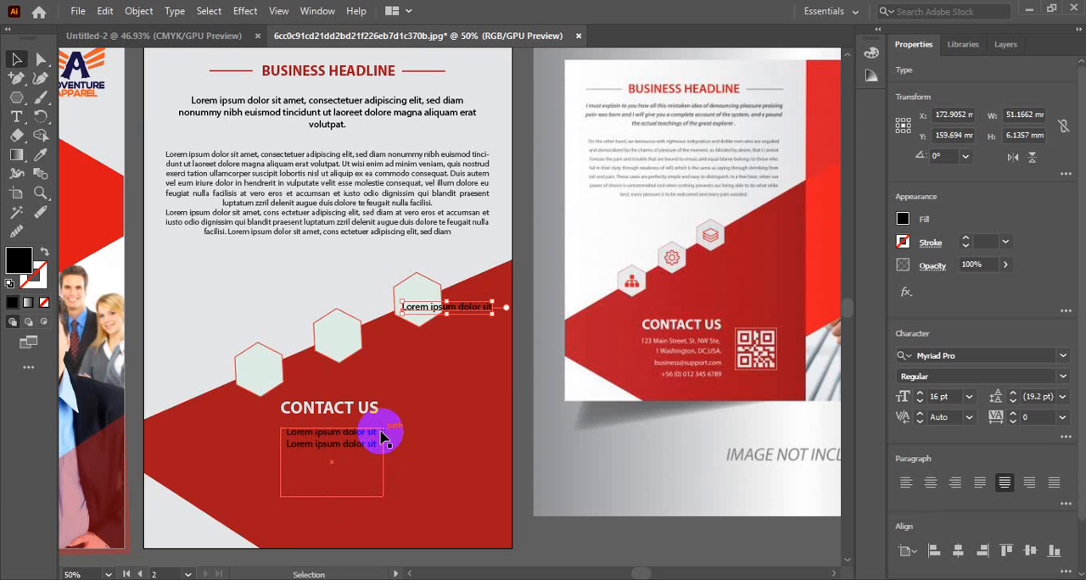
key("Delete")
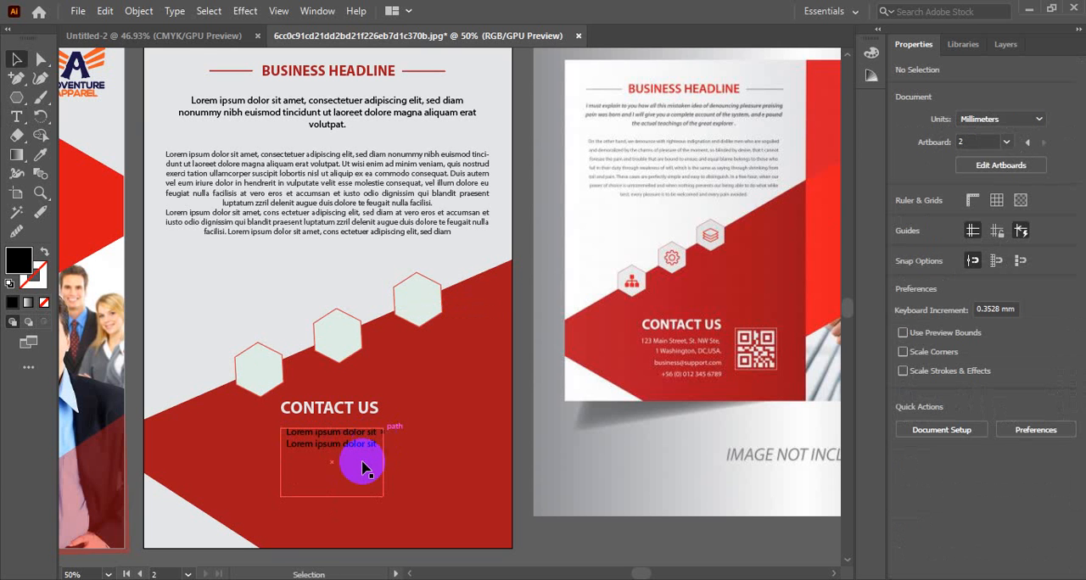
Step: Add a third "Lorem ipsum dolor sit" line to the contact text and enter a phone number on the fourth line
left_click(359, 450)
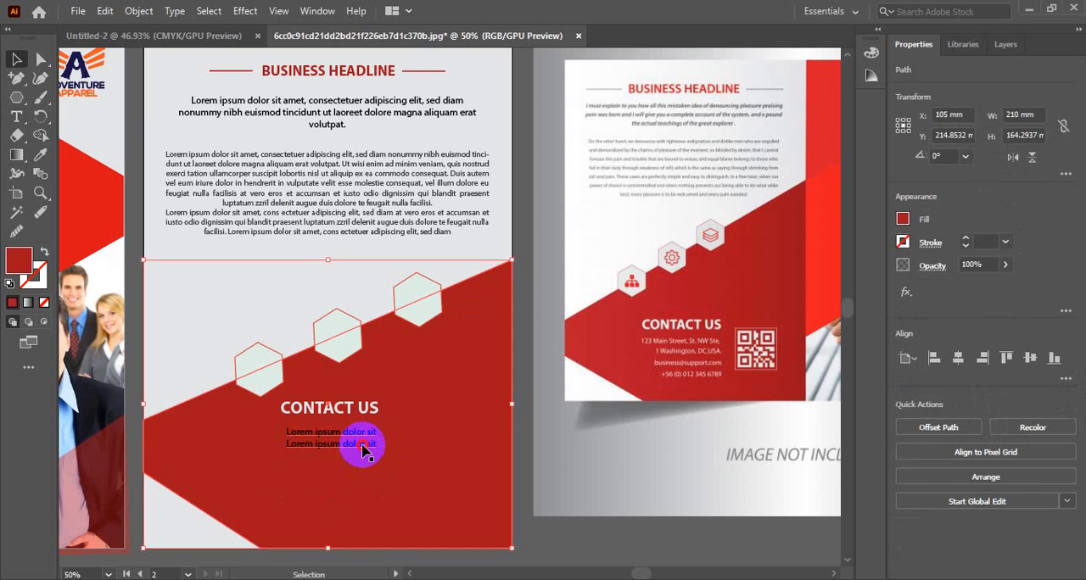
triple_click(362, 446)
key("ctrl+c")
left_click(380, 445)
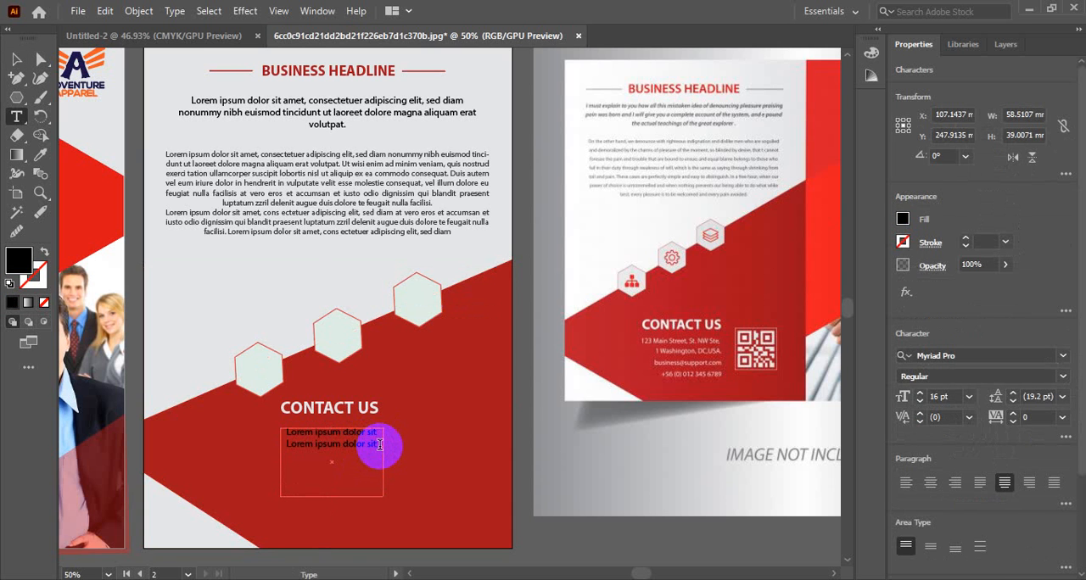
key("ctrl+v")
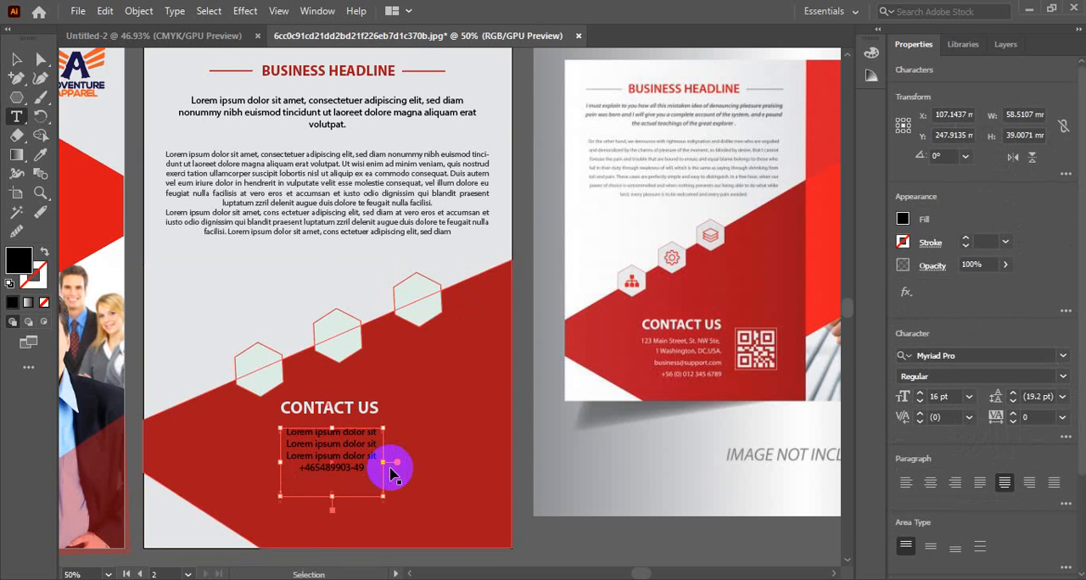
Step: Right-align all four lines of the contact text under the CONTACT US heading
key("ctrl+a")
left_click(956, 490)
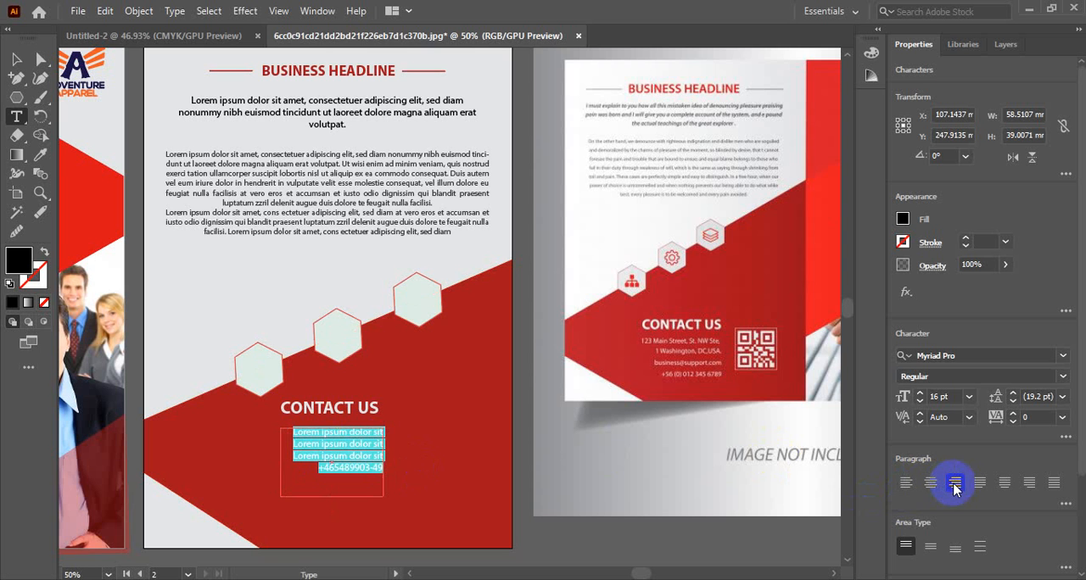
left_click(323, 451)
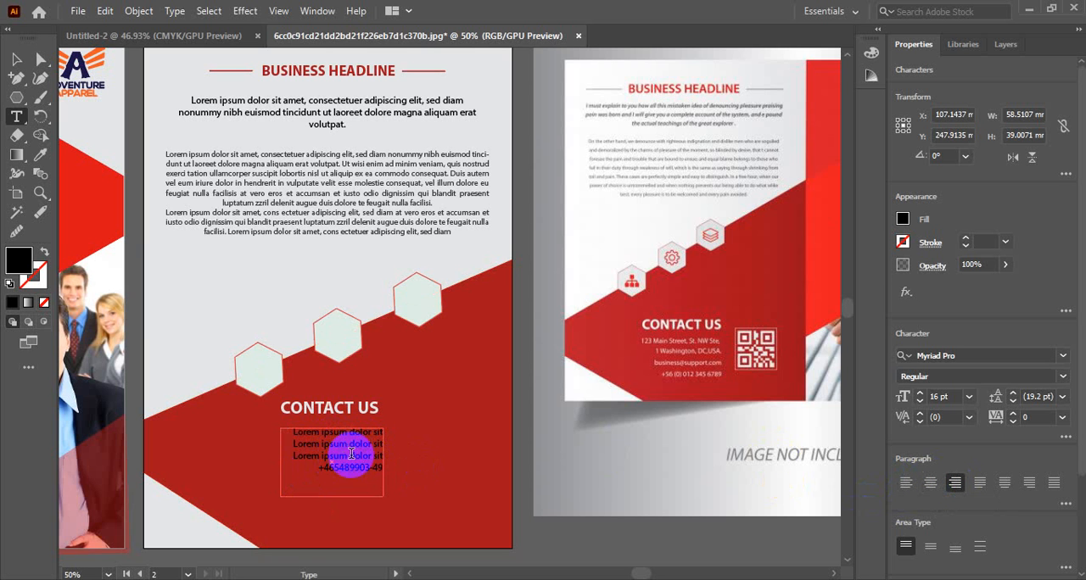
Step: Recolor the contact text under CONTACT US with the page background's light grey using the Eyedropper
left_click(16, 60)
left_click(39, 155)
left_click(252, 291)
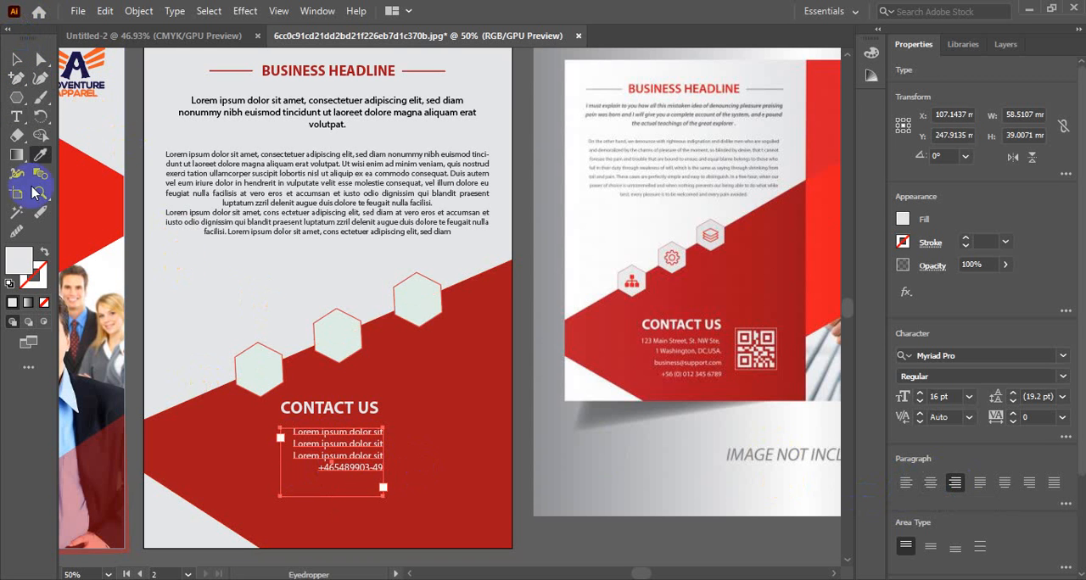
left_click(16, 60)
left_click(463, 400)
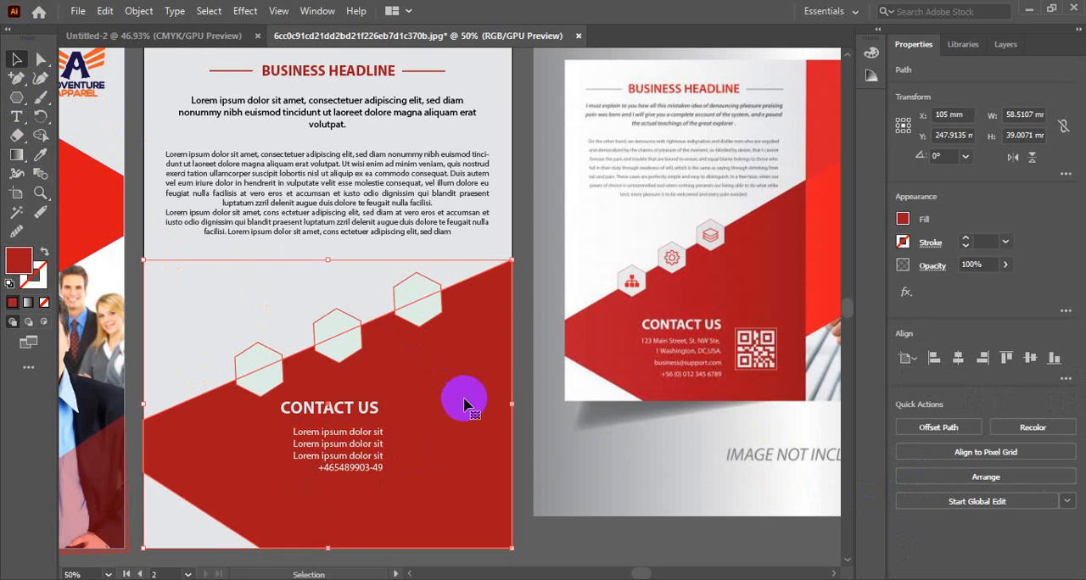
Step: Place the apb-qr-code image from the desktop beside the contact text, scaled to about 43 mm square
scroll(458, 463, "down", 1)
key("super+d")
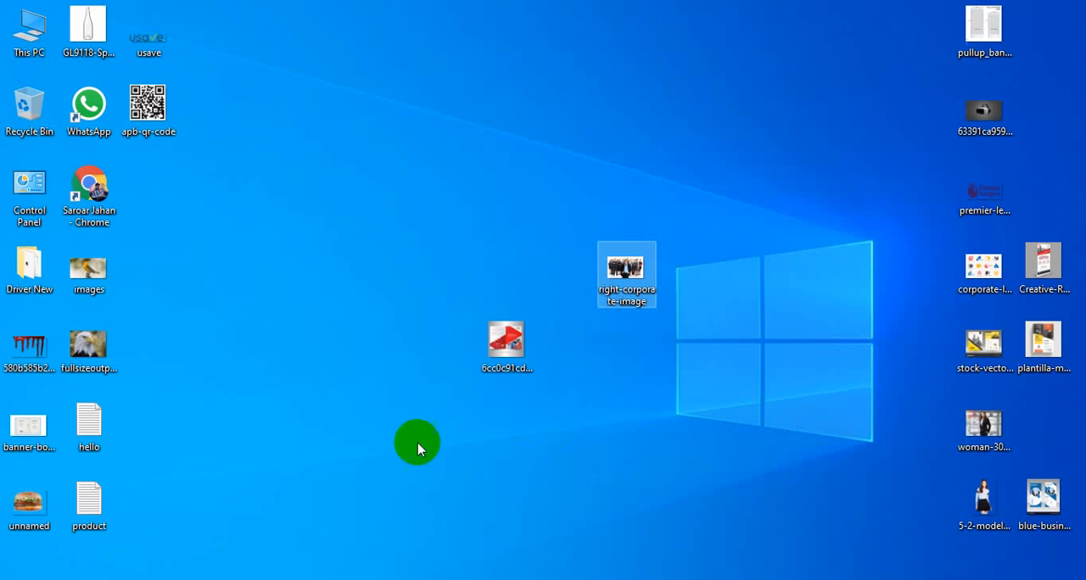
left_click_drag(144, 113, 426, 433)
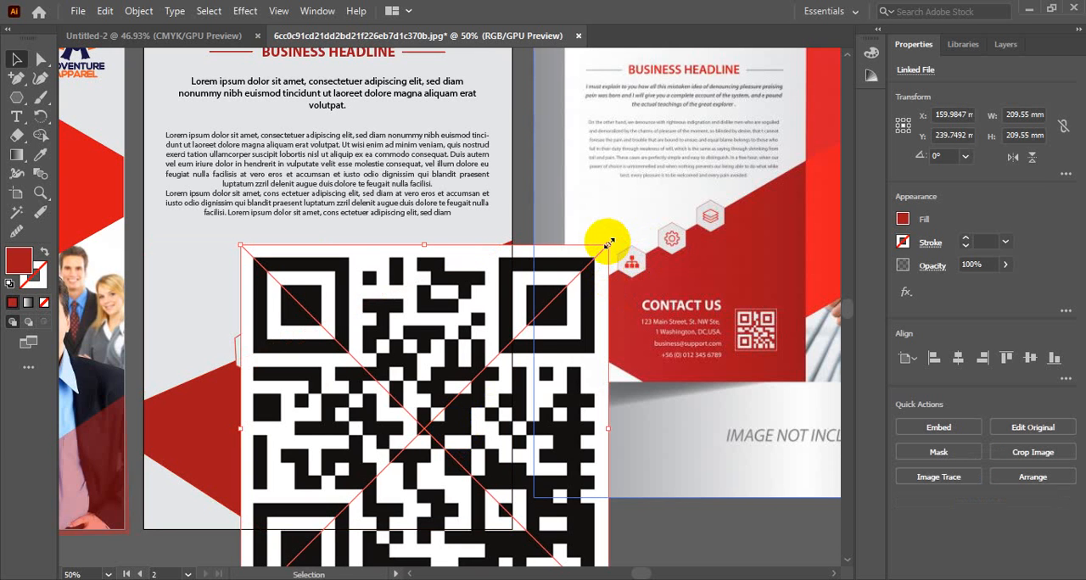
left_click_drag(608, 243, 468, 381)
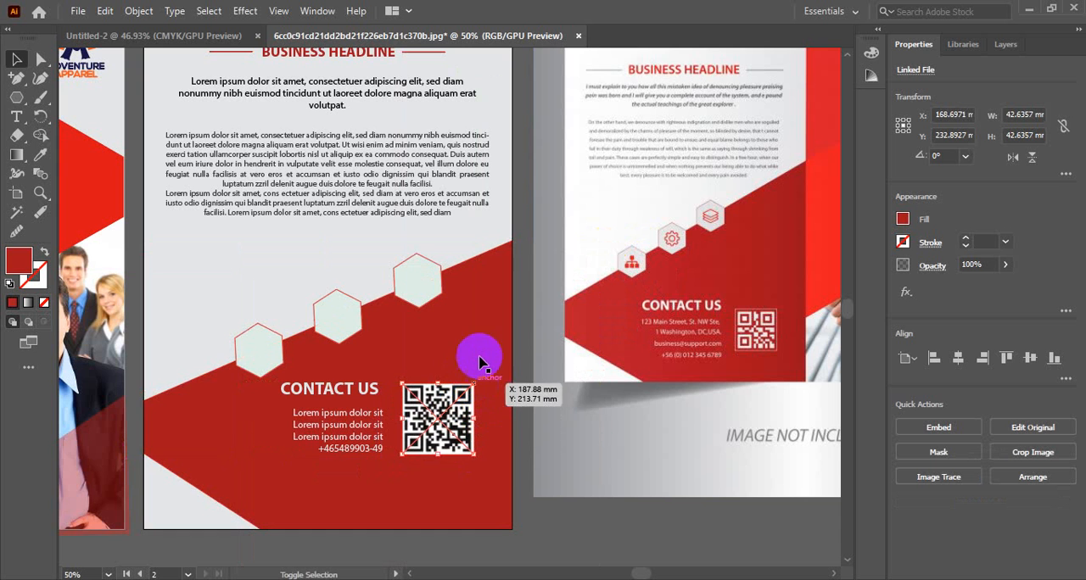
left_click(482, 358)
Step: Delete the brochure reference image beside the back cover
left_click(396, 382, "ctrl+alt")
left_click(397, 381, "ctrl+alt")
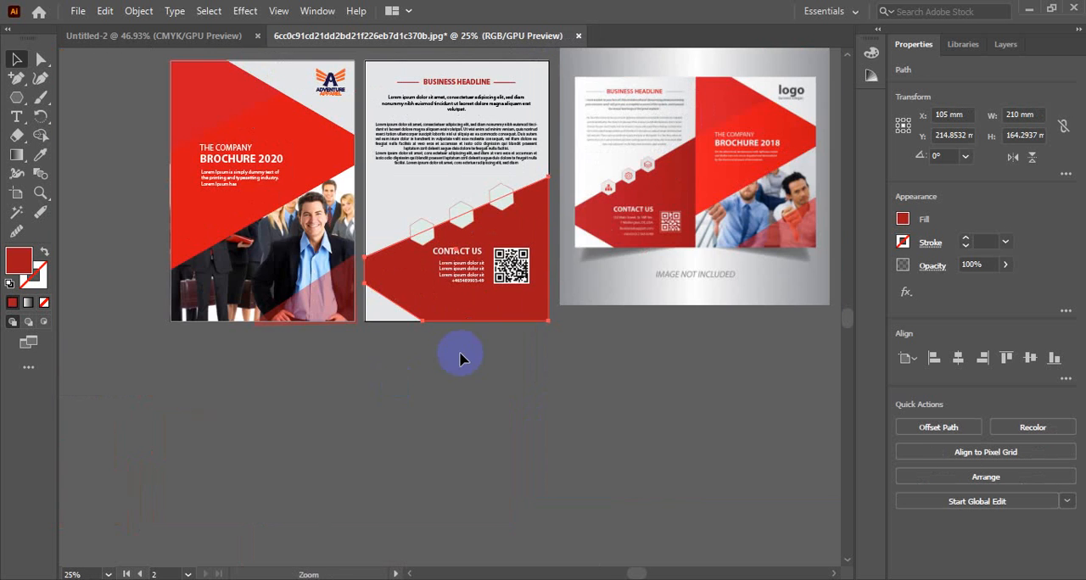
left_click_drag(597, 196, 514, 326)
left_click(652, 260)
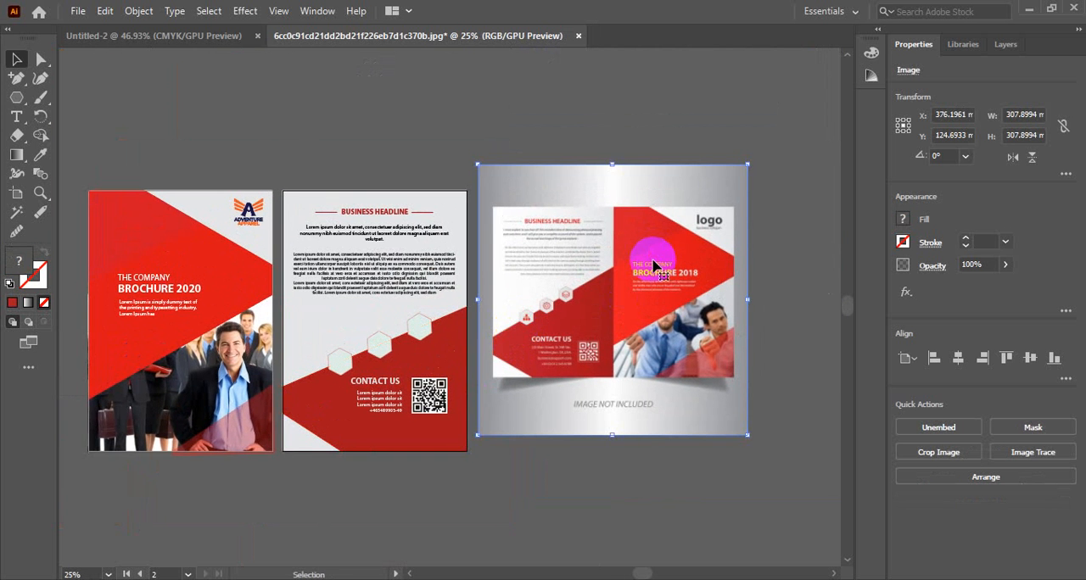
key("Delete")
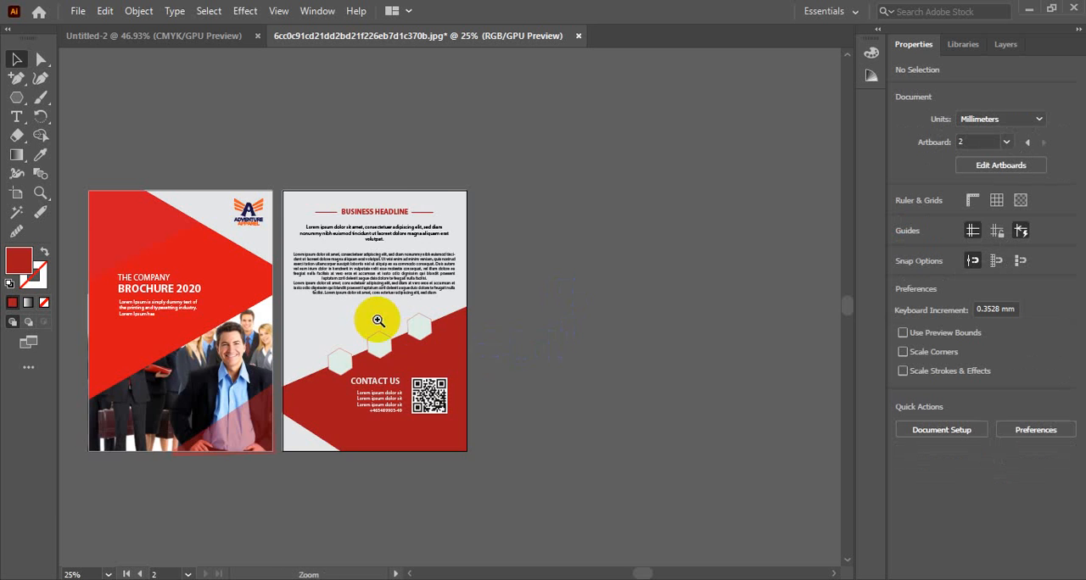
Step: Add a capital G as text on the empty canvas beside the back cover and enlarge it to about 109 pt
left_click(377, 320, "ctrl")
left_click(387, 344, "ctrl")
left_click_drag(393, 376, 468, 381)
left_click(471, 387, "ctrl+alt")
left_click_drag(488, 268, 502, 339)
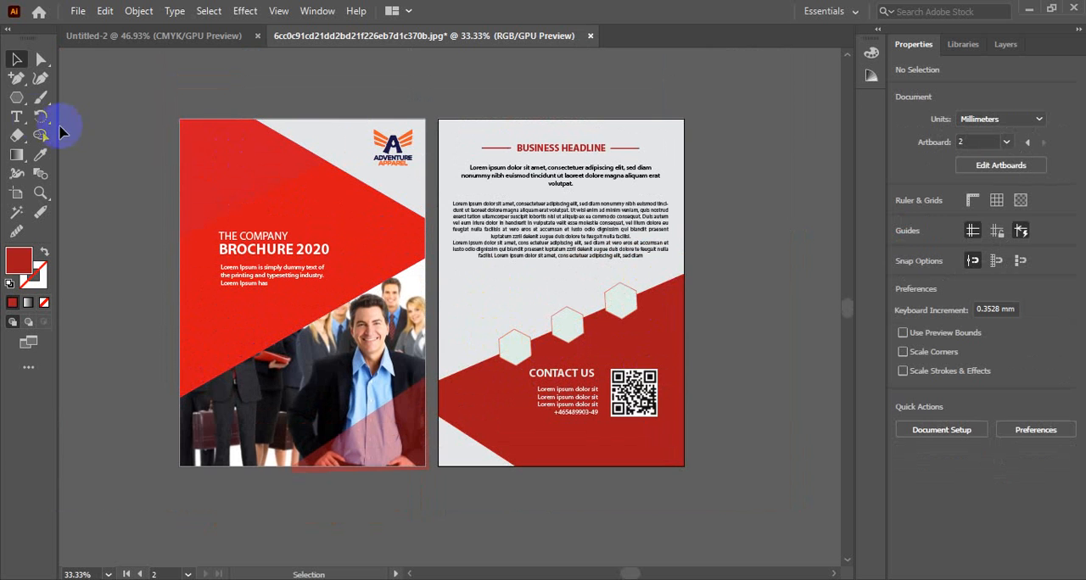
left_click(16, 117)
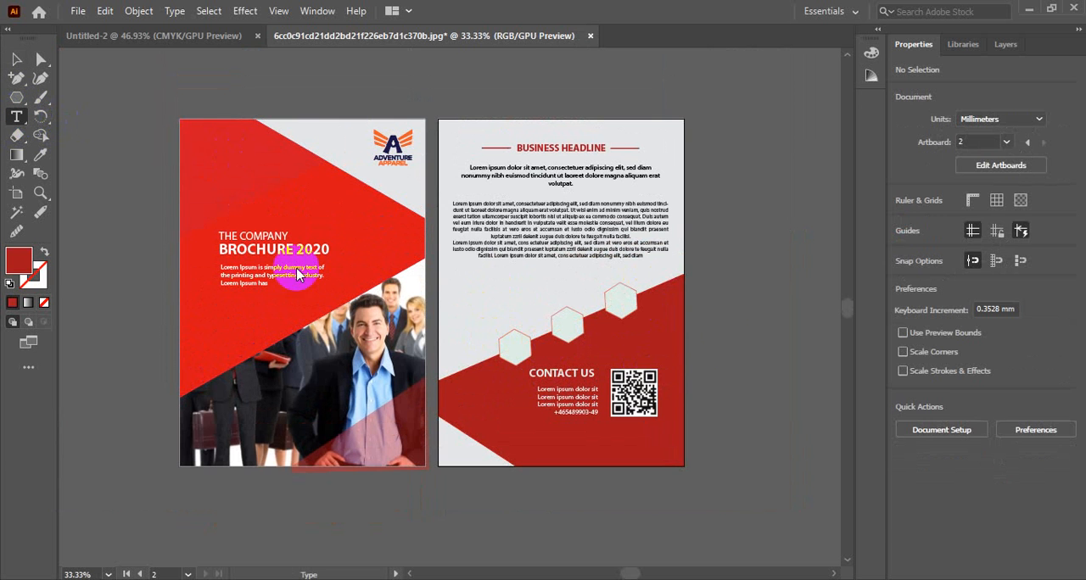
left_click(752, 399)
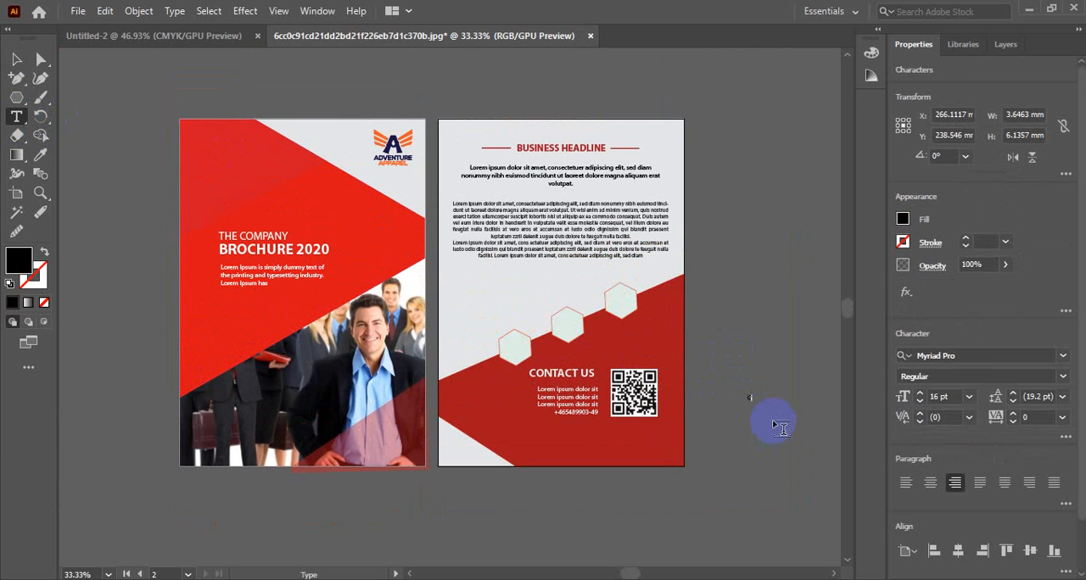
left_click(15, 58)
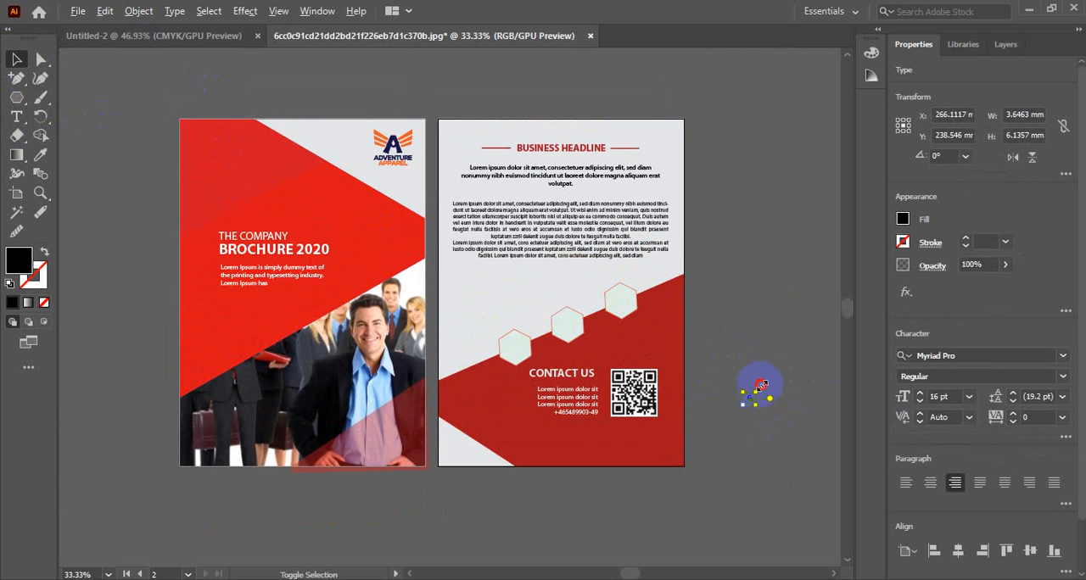
left_click_drag(760, 386, 795, 354)
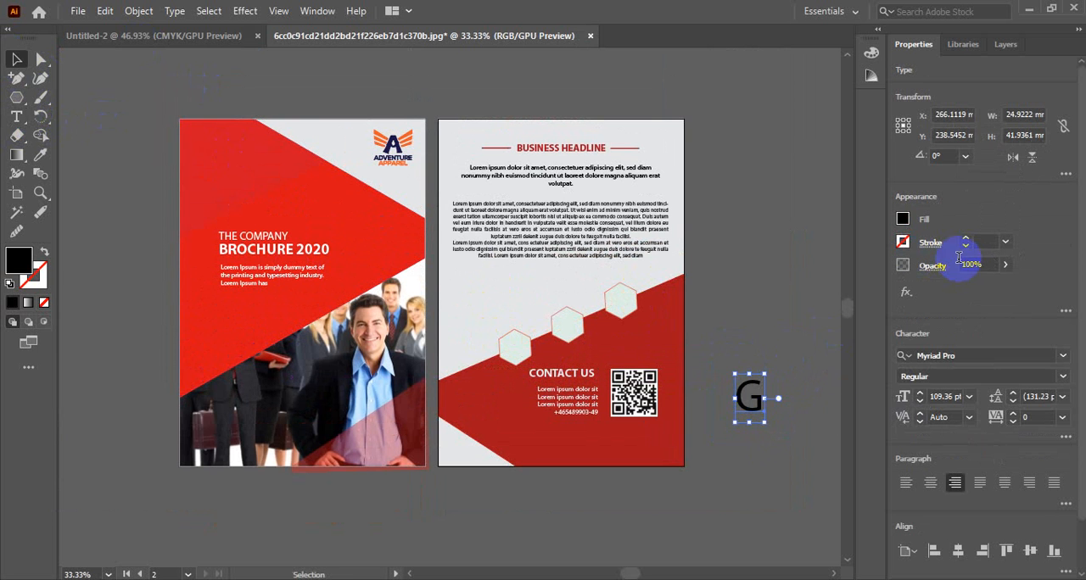
Step: Make the letter G bold and fill it with the back cover's dark red
left_click(1061, 376)
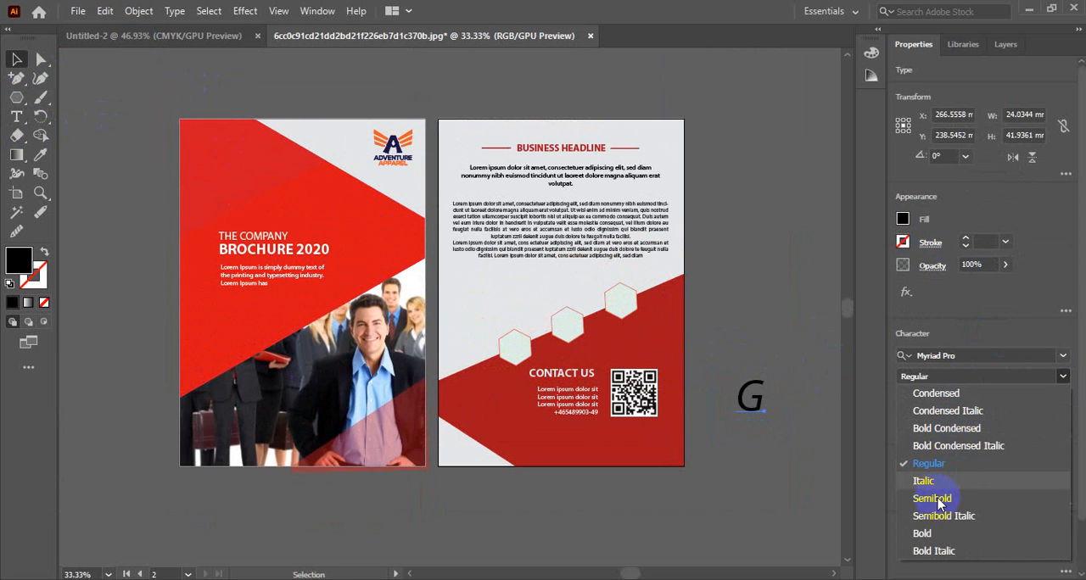
left_click(925, 533)
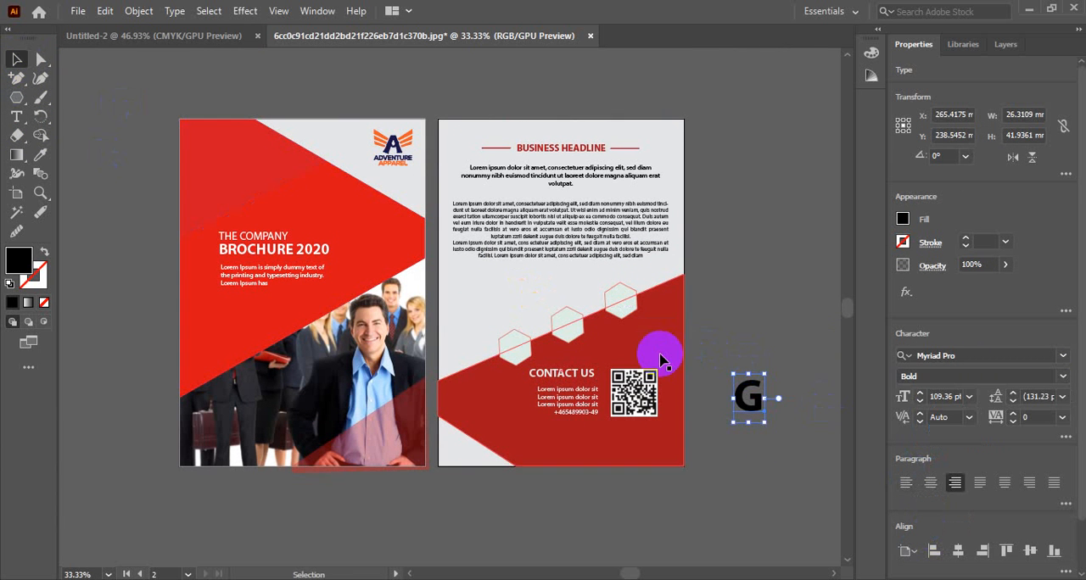
key("i")
left_click(300, 200)
left_click(16, 58)
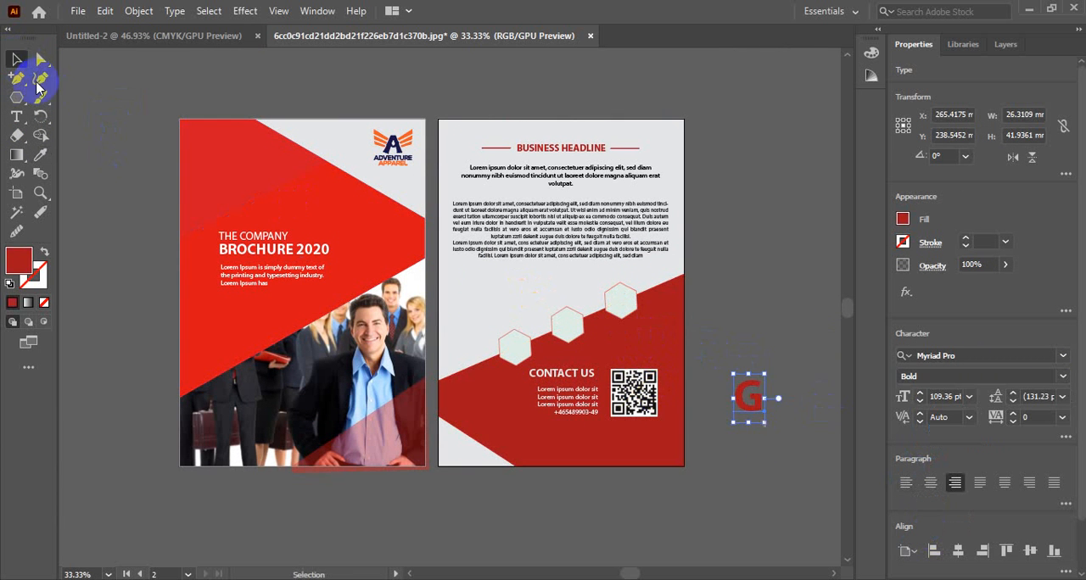
Step: Scale the G to about 62 pt and move it onto the lowest hexagon
left_click(747, 386)
scroll(732, 389, "up", 1)
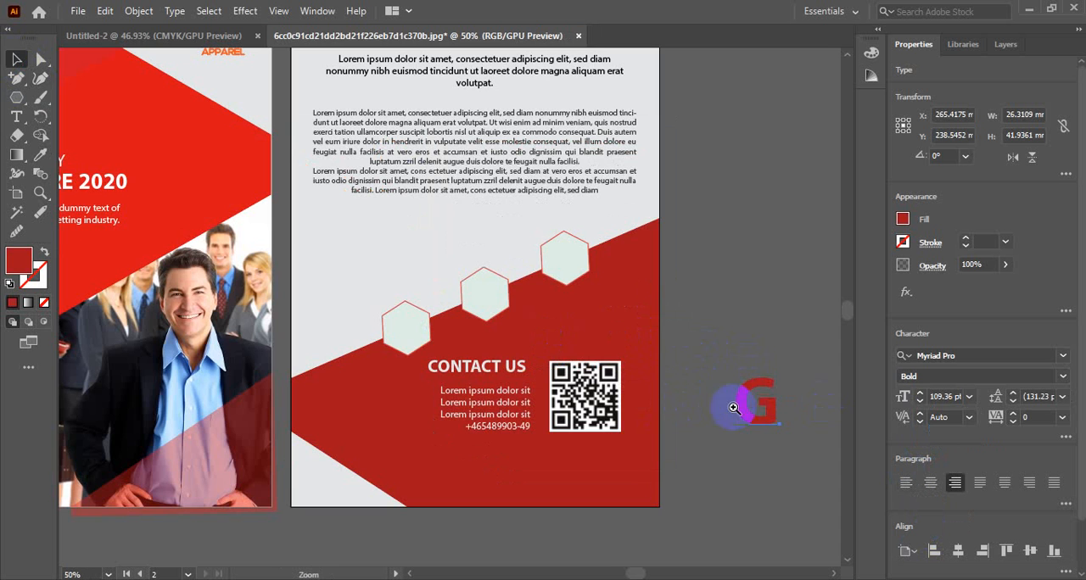
left_click_drag(778, 371, 413, 316)
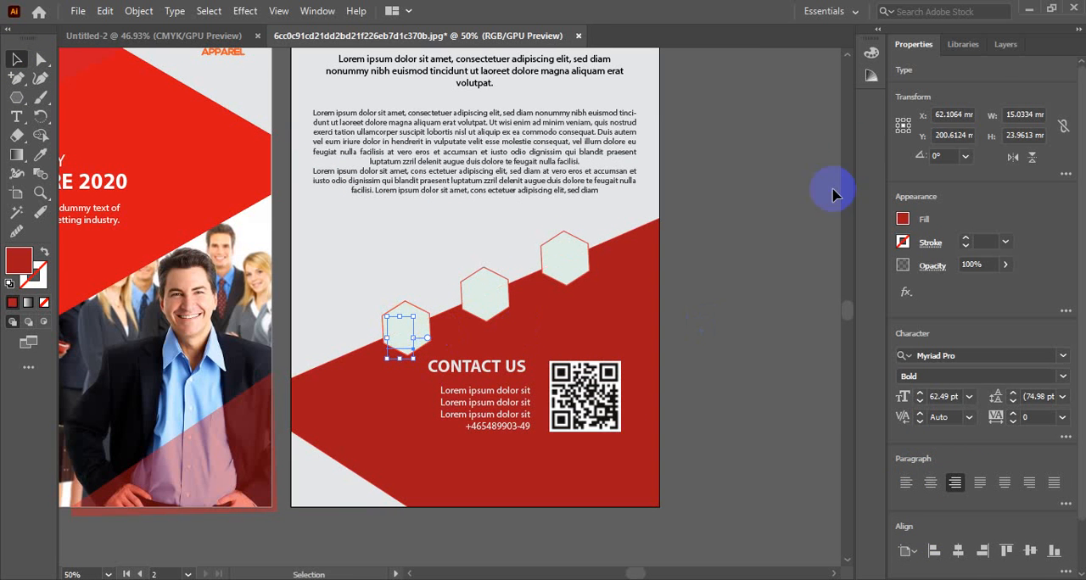
Step: Move the G from Layer 1 into Layer 2 and centre it in the lowest hexagon
left_click(1006, 45)
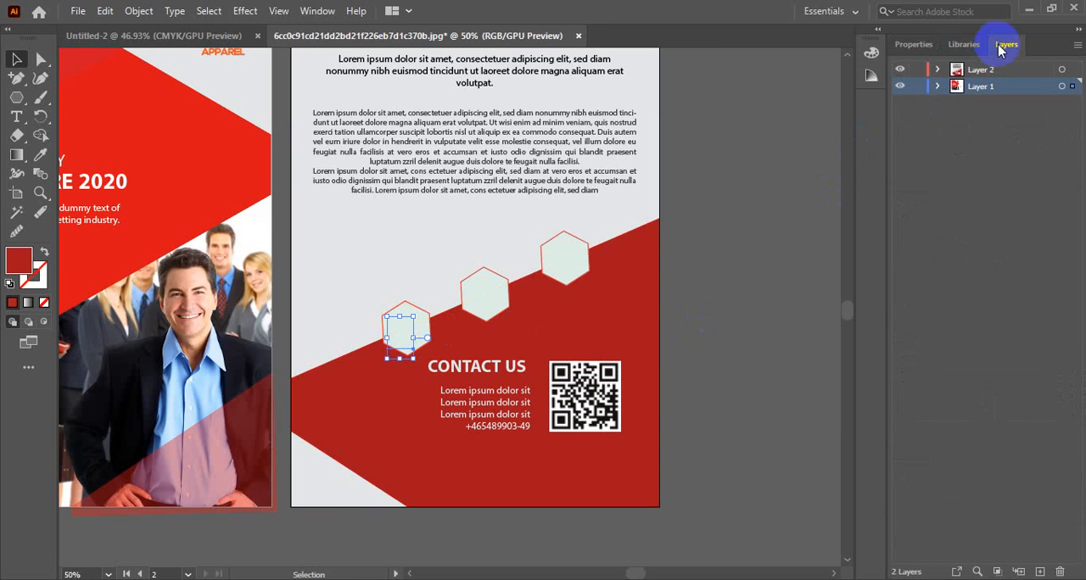
left_click(938, 86)
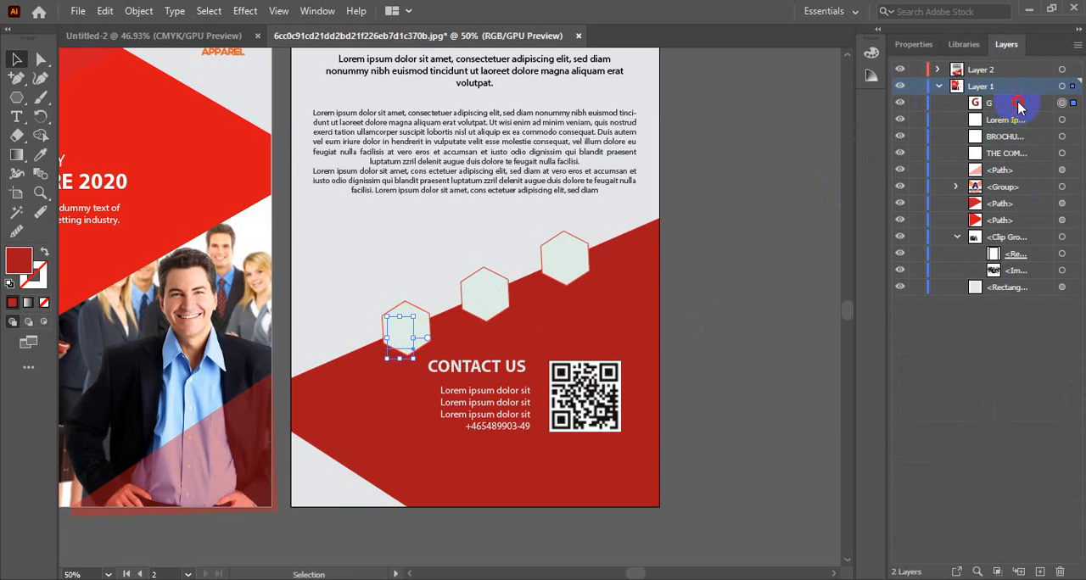
left_click_drag(1018, 105, 1018, 74)
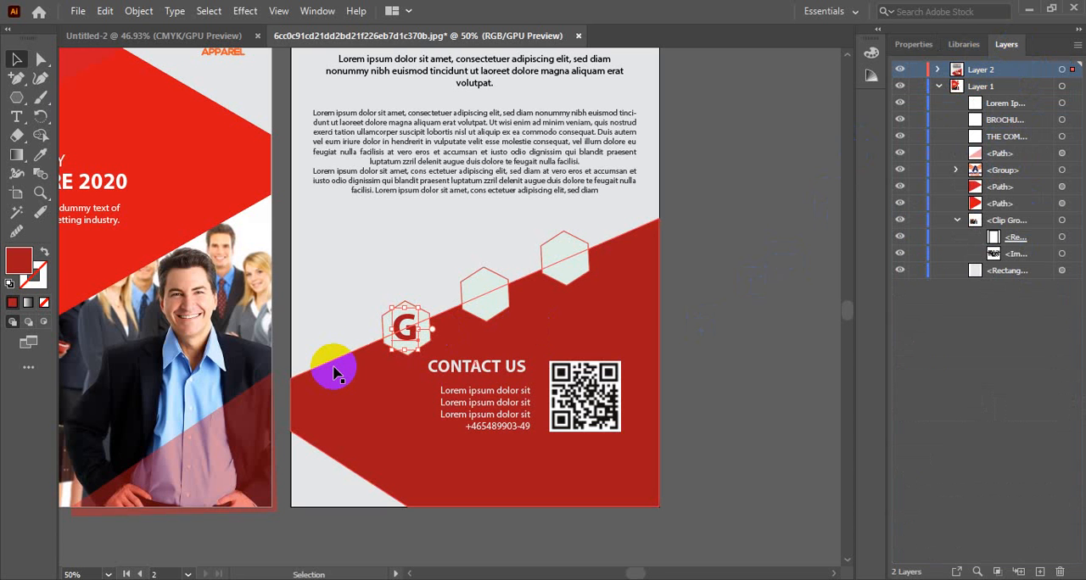
Step: Duplicate the G into the middle and upper hexagons, nudging the last copy to centre it
left_click(333, 367)
scroll(448, 314, "up", 3)
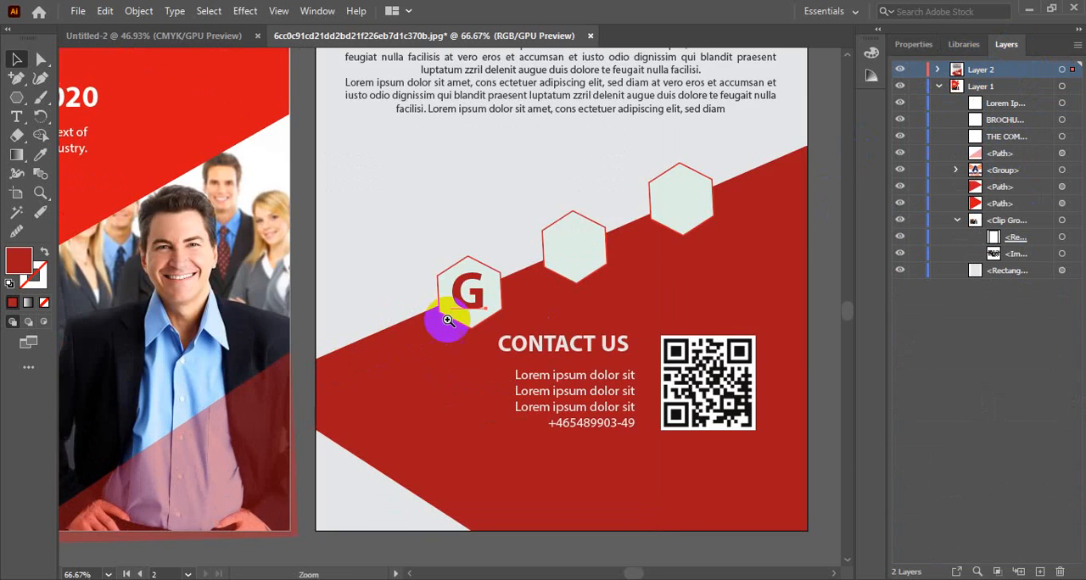
left_click_drag(515, 277, 466, 317)
left_click(335, 337)
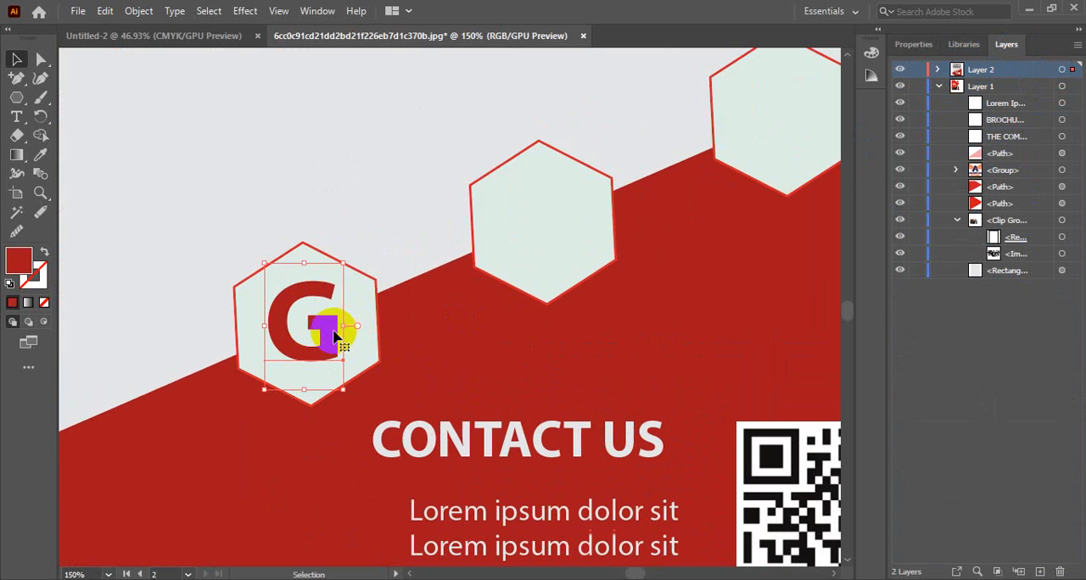
left_click_drag(335, 337, 568, 235)
scroll(640, 276, "up", 3)
scroll(560, 360, "right", 3)
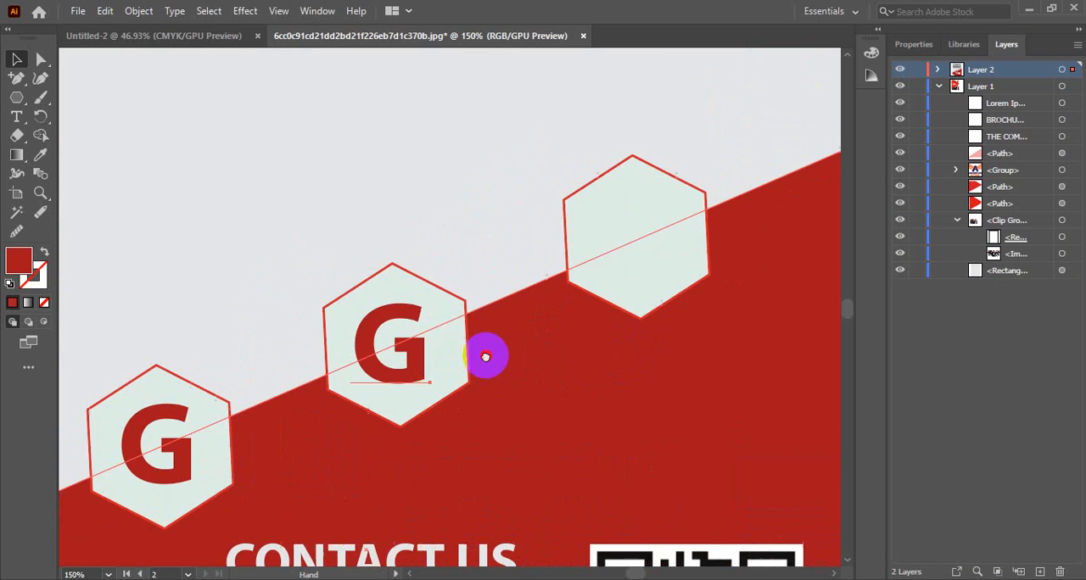
left_click_drag(413, 363, 652, 255)
key("Right")
key("Right")
key("Right")
key("Right")
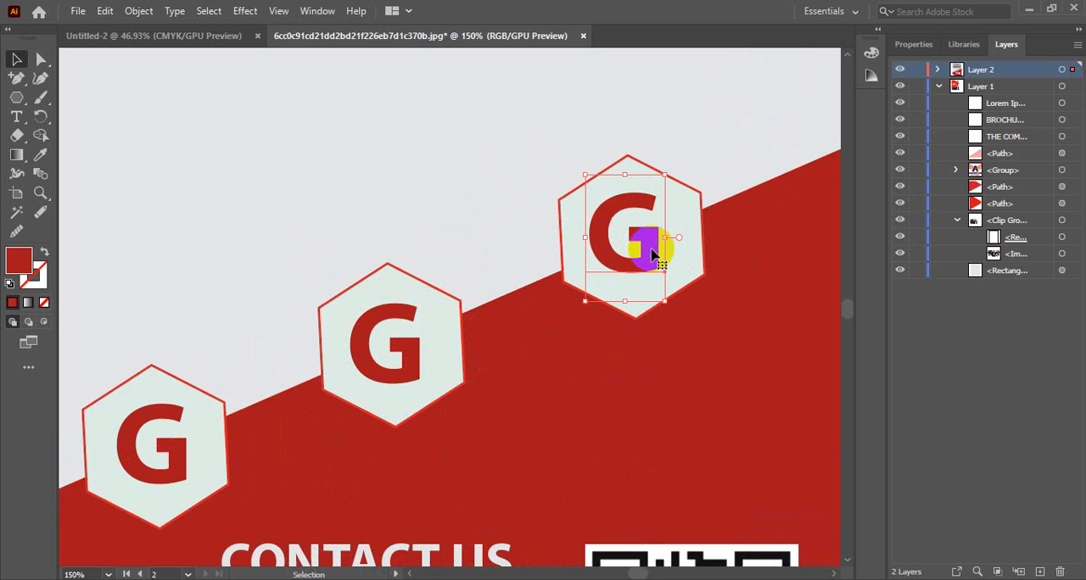
Step: Examine the finished front and back covers up close and side by side, and collapse Layer 1
left_click(355, 286, "ctrl+alt")
left_click(355, 286, "ctrl+alt")
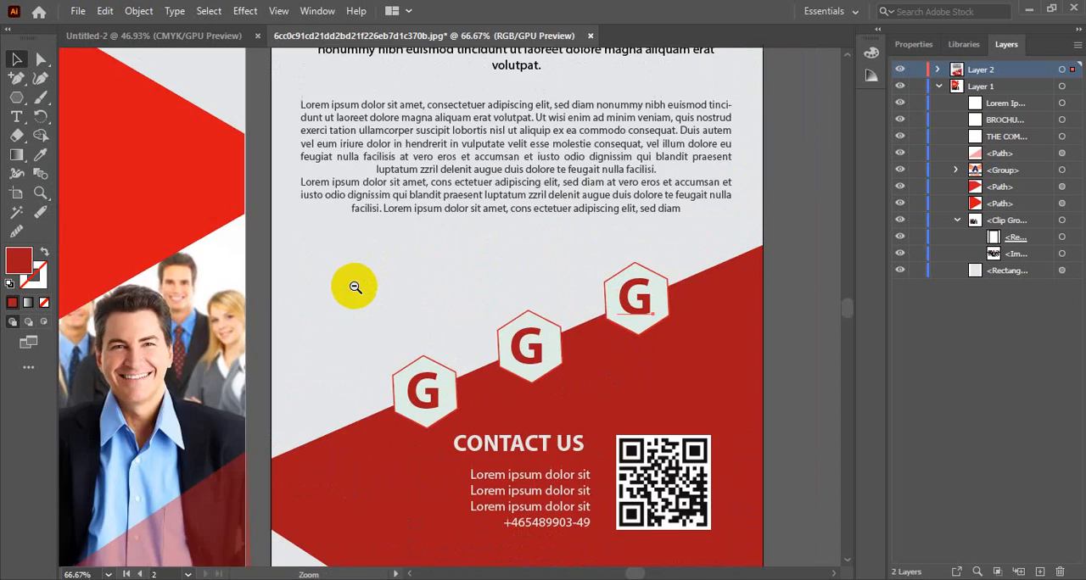
left_click(355, 286, "ctrl+alt")
left_click(355, 286, "ctrl+alt")
left_click(484, 319, "ctrl+alt")
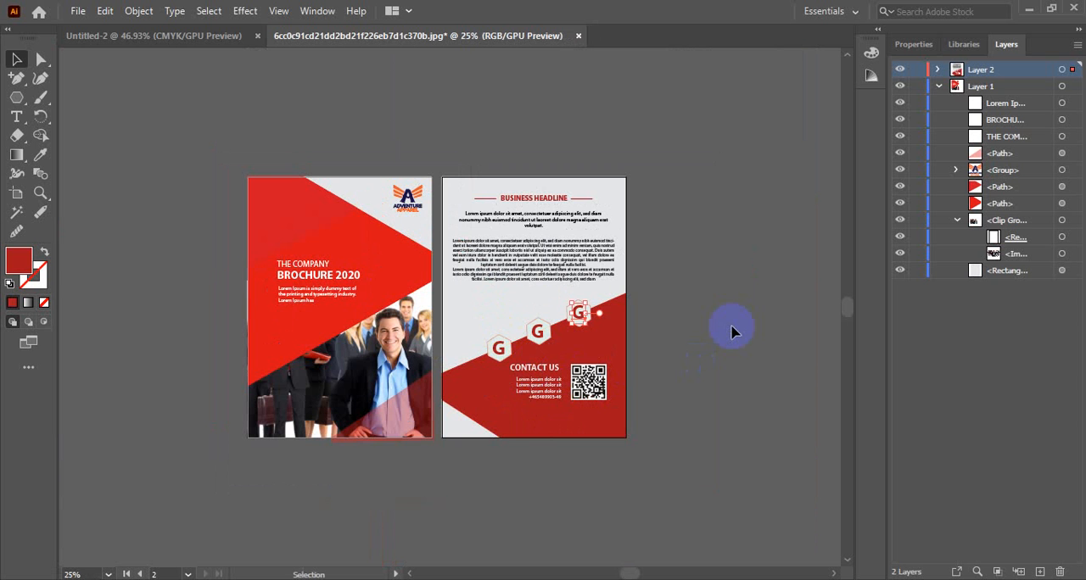
left_click(296, 297)
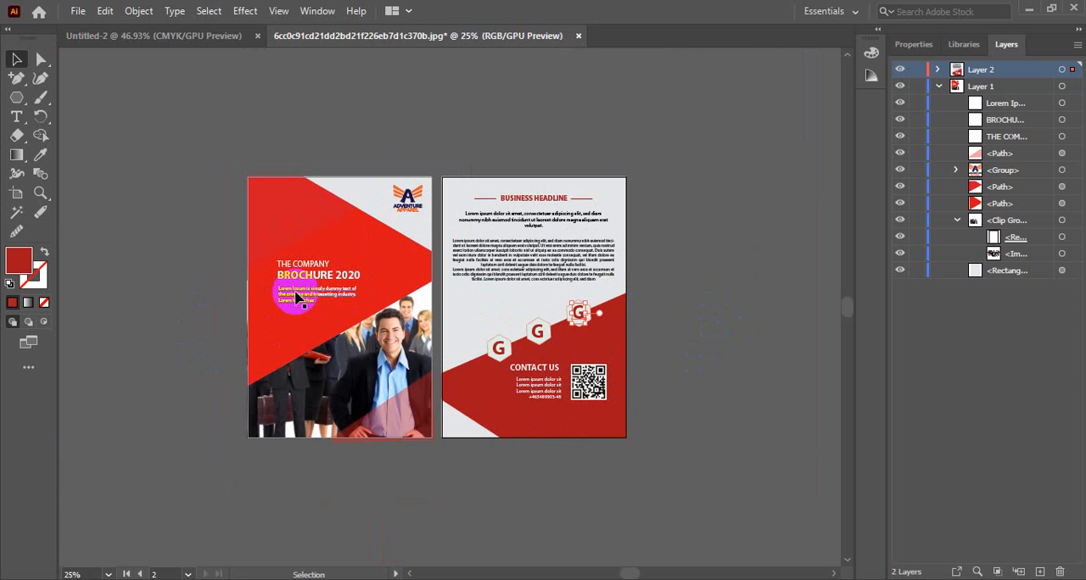
left_click(298, 309, "ctrl")
left_click(370, 299, "ctrl")
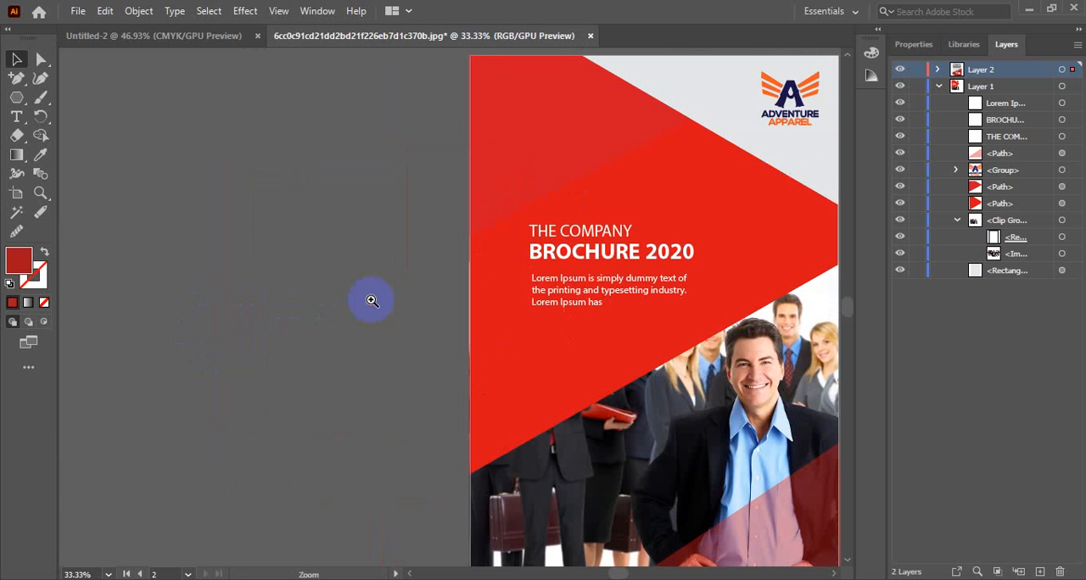
left_click_drag(513, 295, 313, 285)
left_click(345, 295, "ctrl+alt")
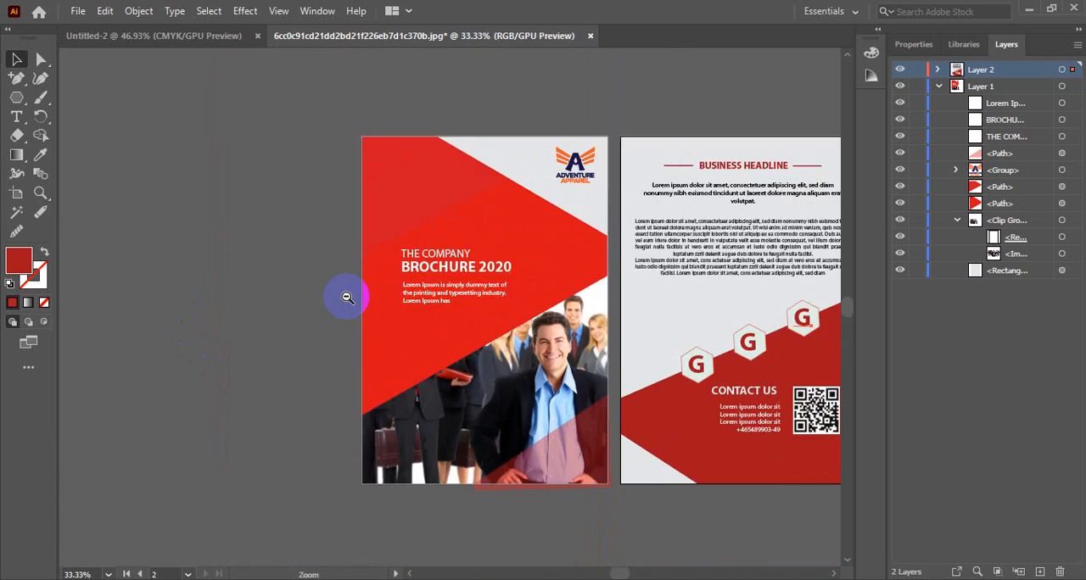
left_click(353, 297, "ctrl+alt")
left_click_drag(555, 311, 403, 323)
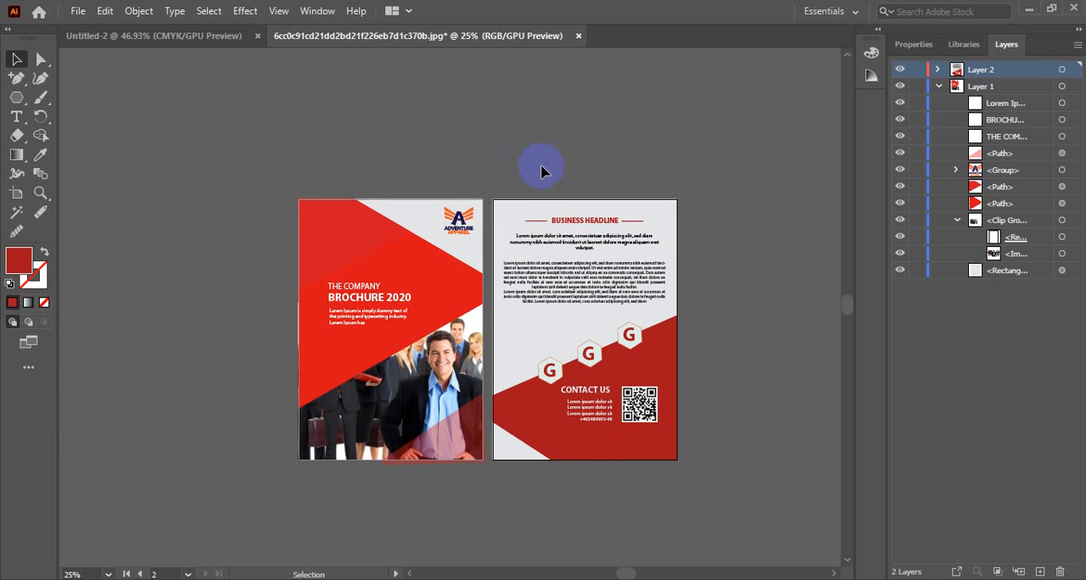
left_click(939, 86)
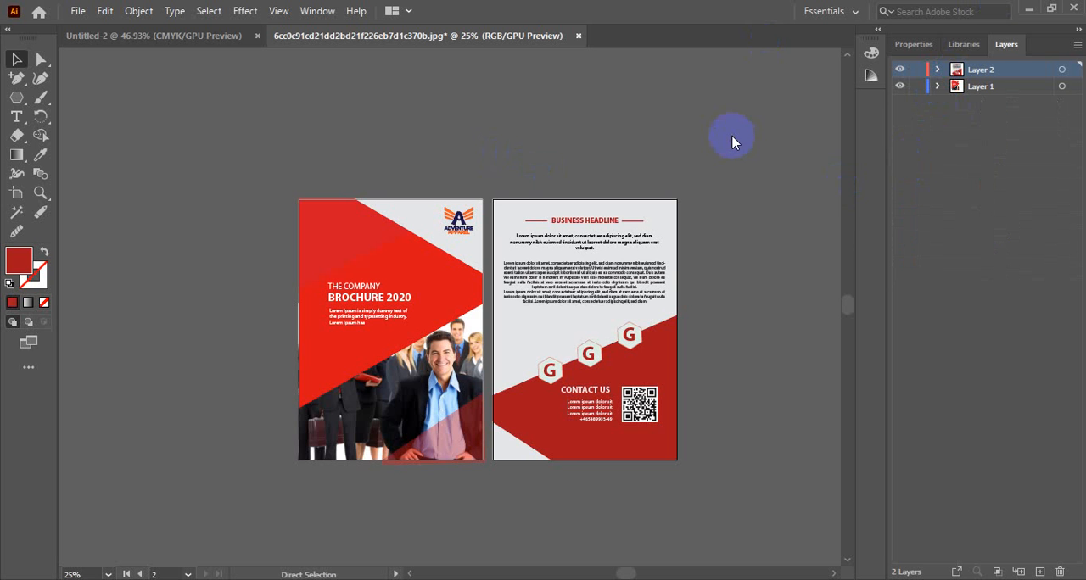
Step: Start saving the brochure under a new name and set the GD Batch 4 folder on New Volume (F:) as destination
key("ctrl+shift+s")
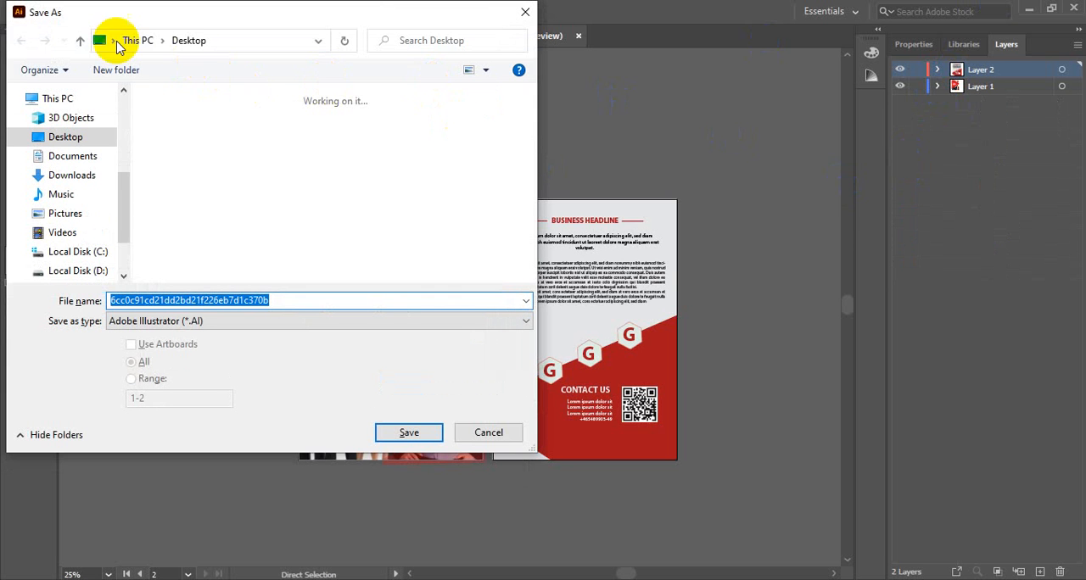
left_click(79, 40)
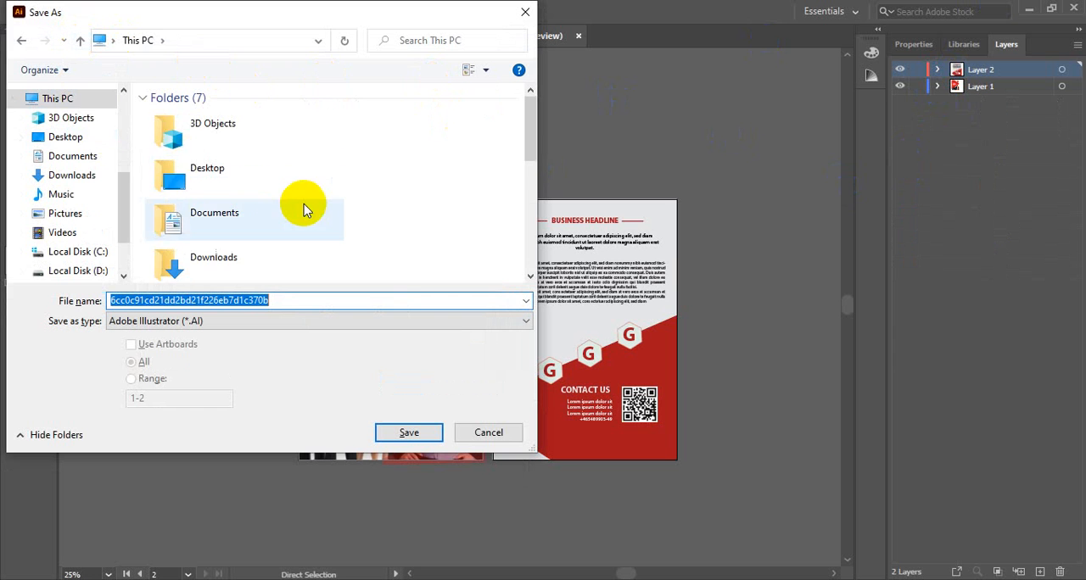
scroll(305, 204, "down", 5)
scroll(40, 238, "down", 2)
scroll(29, 228, "up", 7)
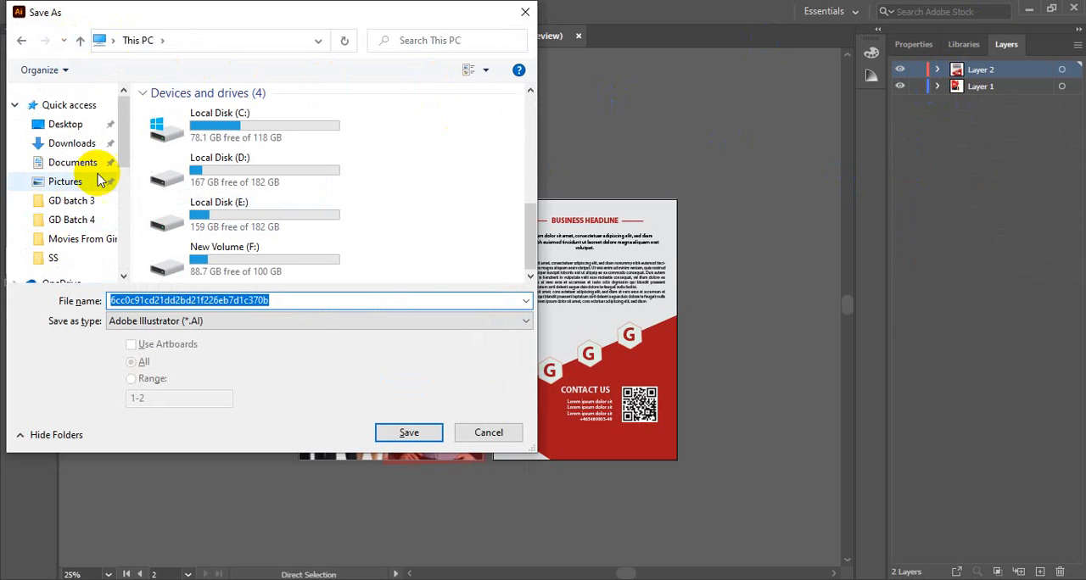
left_click(75, 219)
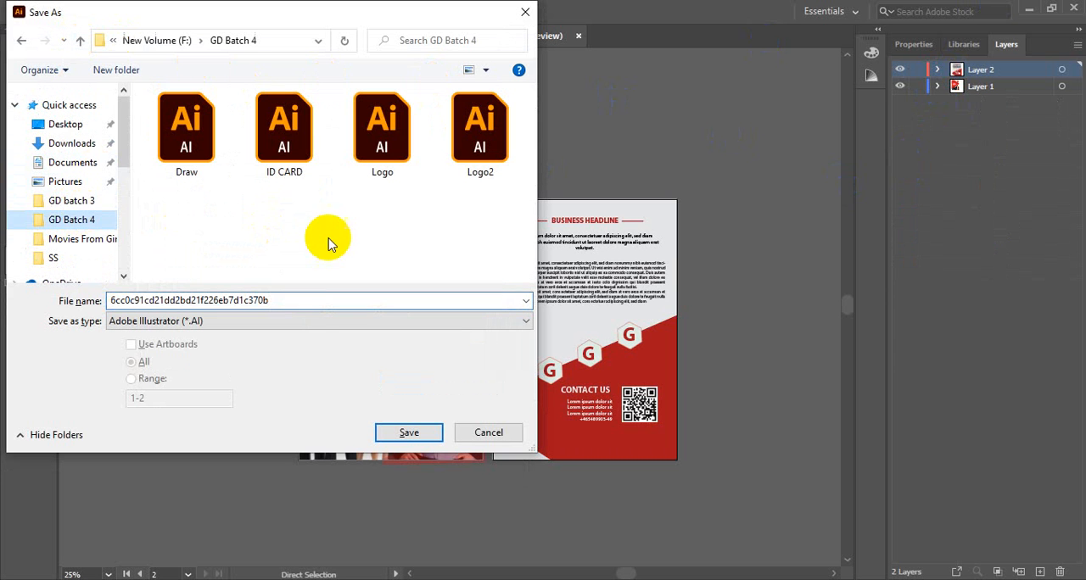
Step: Name the file Flyer and save it in Adobe Illustrator (*.AI) format, accepting the save options
left_click(312, 302)
type("FLyer")
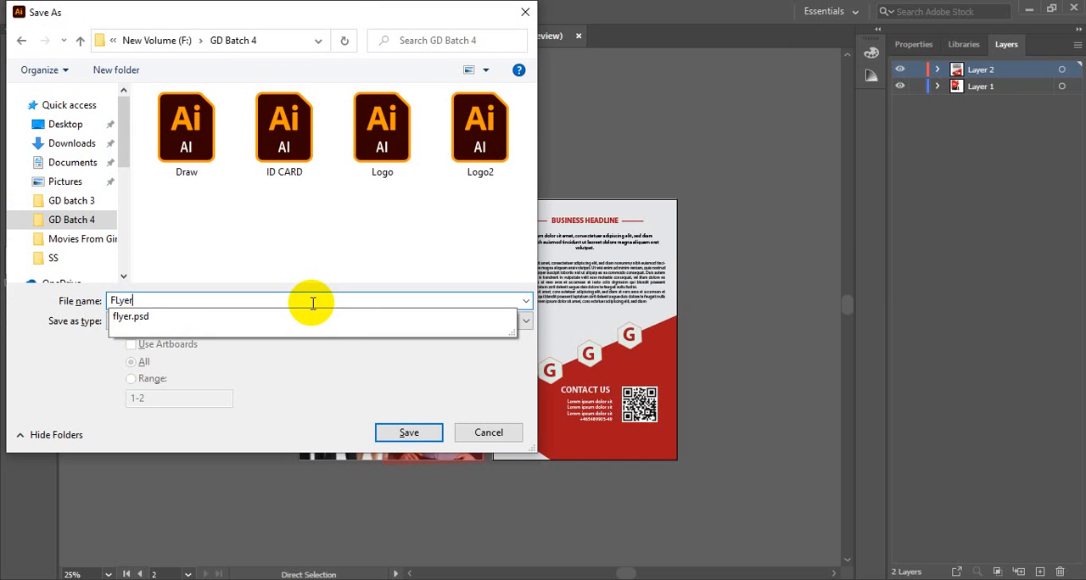
left_click(314, 246)
double_click(119, 300)
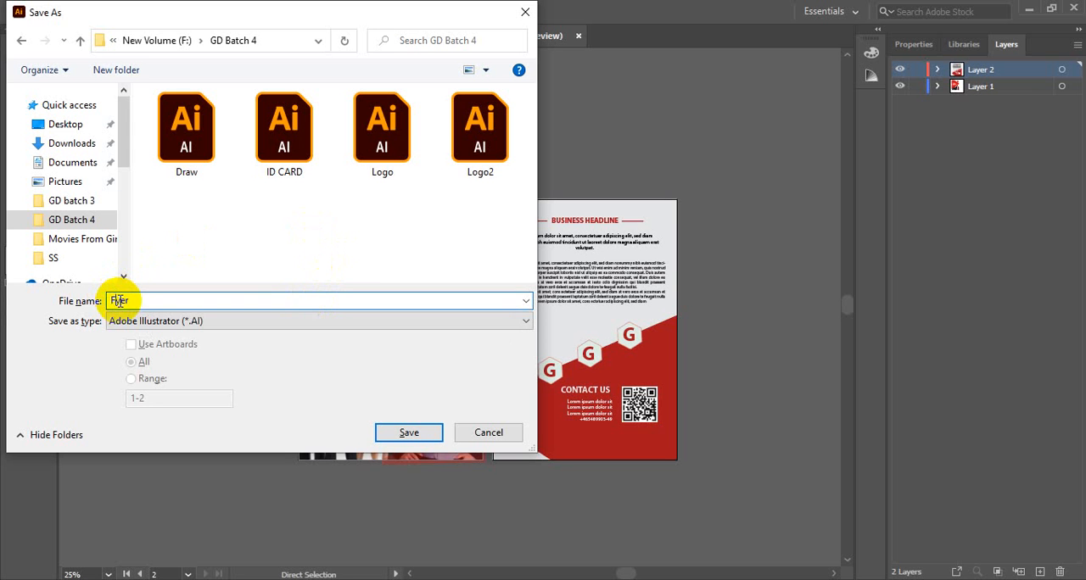
type("l")
left_click(237, 260)
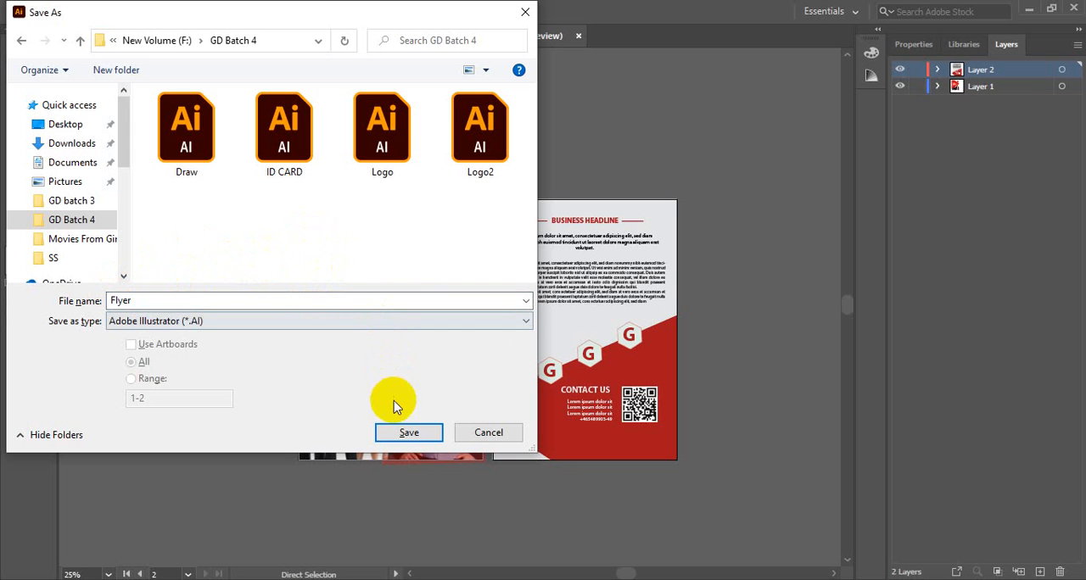
left_click(406, 432)
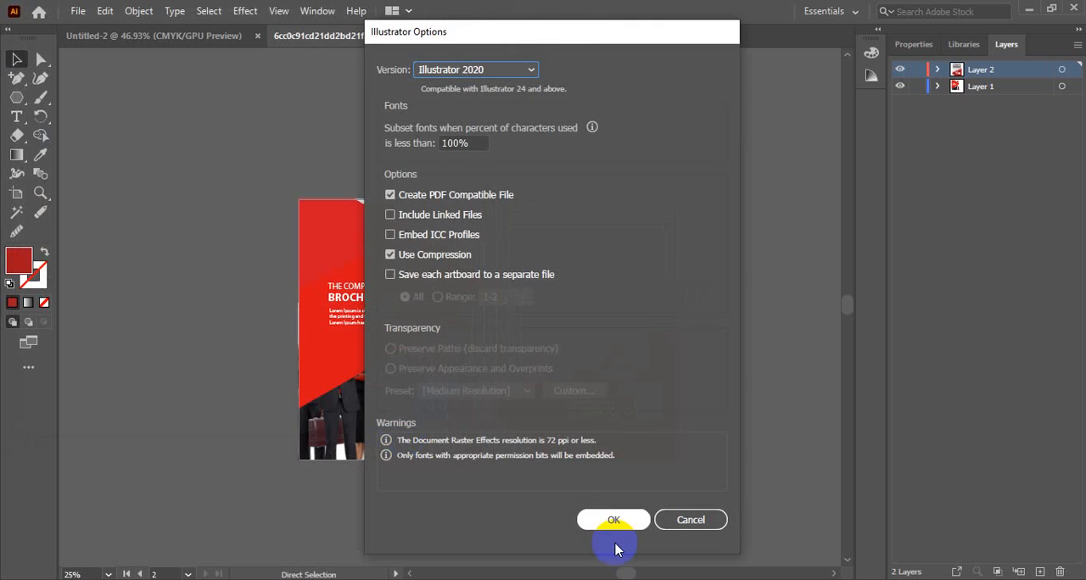
left_click(613, 519)
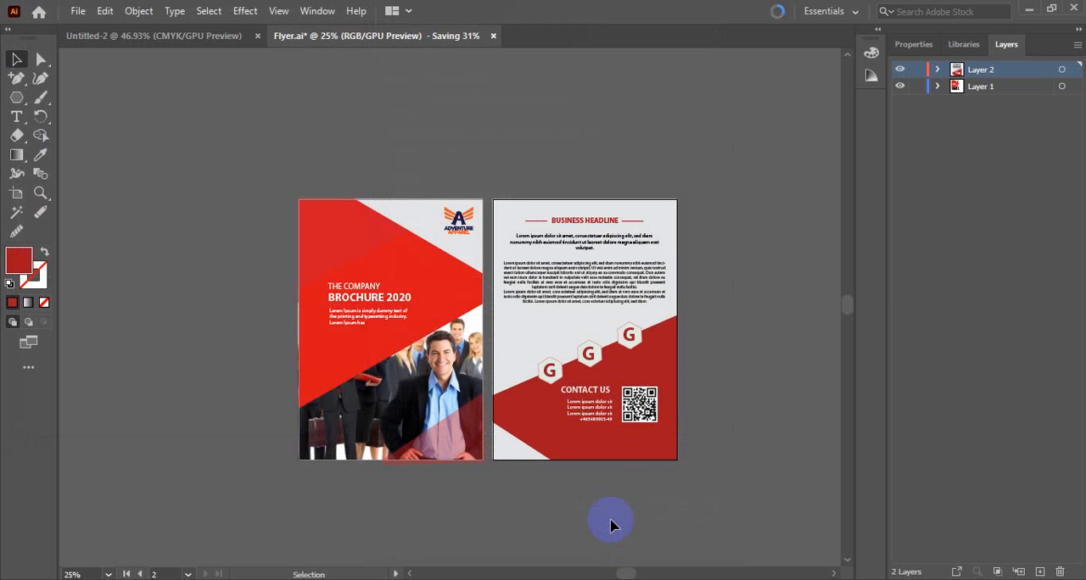
left_click(549, 403, "ctrl")
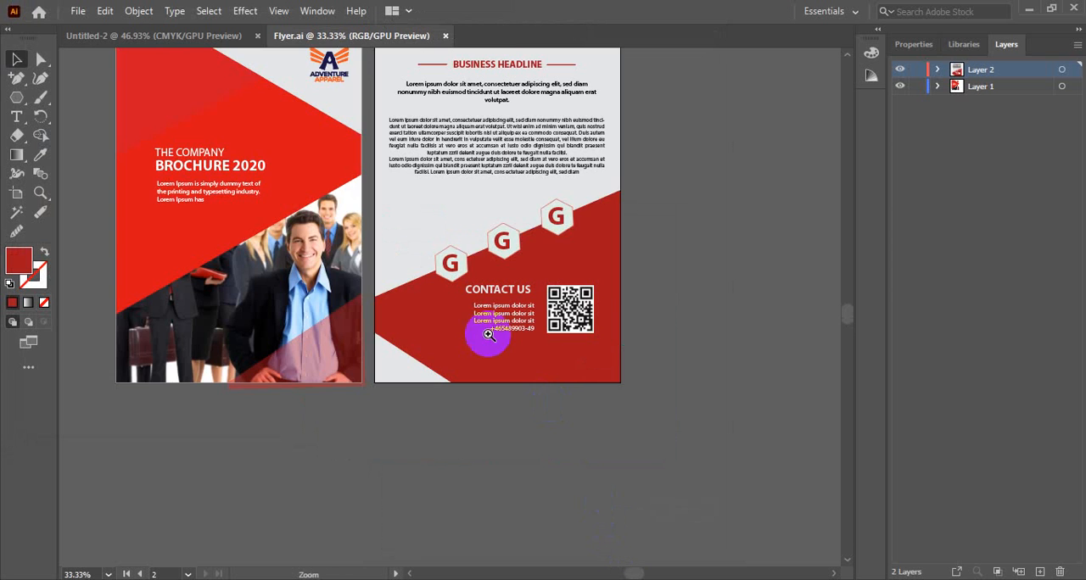
left_click_drag(508, 286, 531, 303)
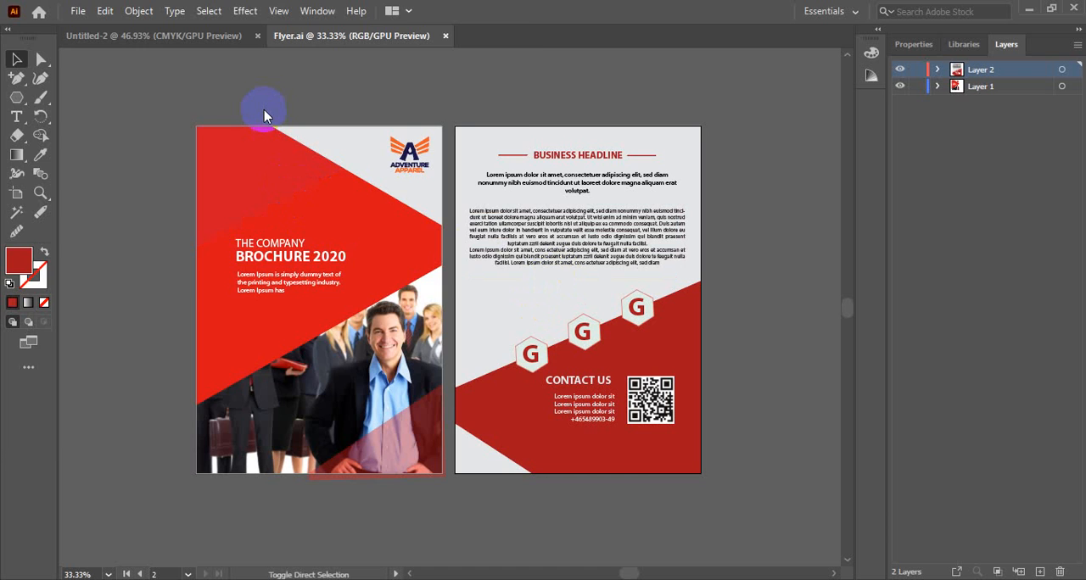
key("ctrl+shift+s")
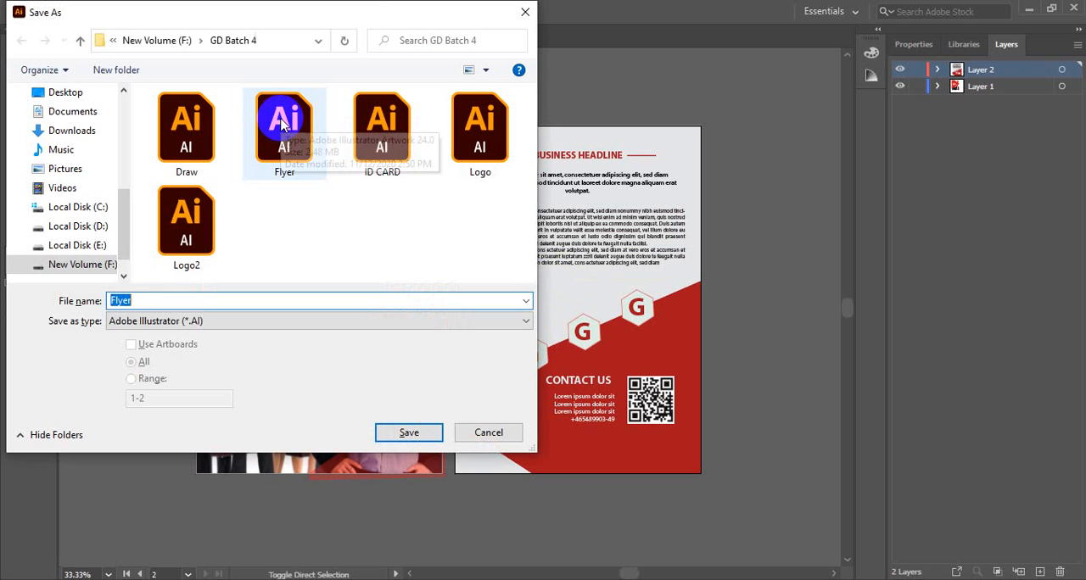
left_click(206, 320)
left_click(183, 346)
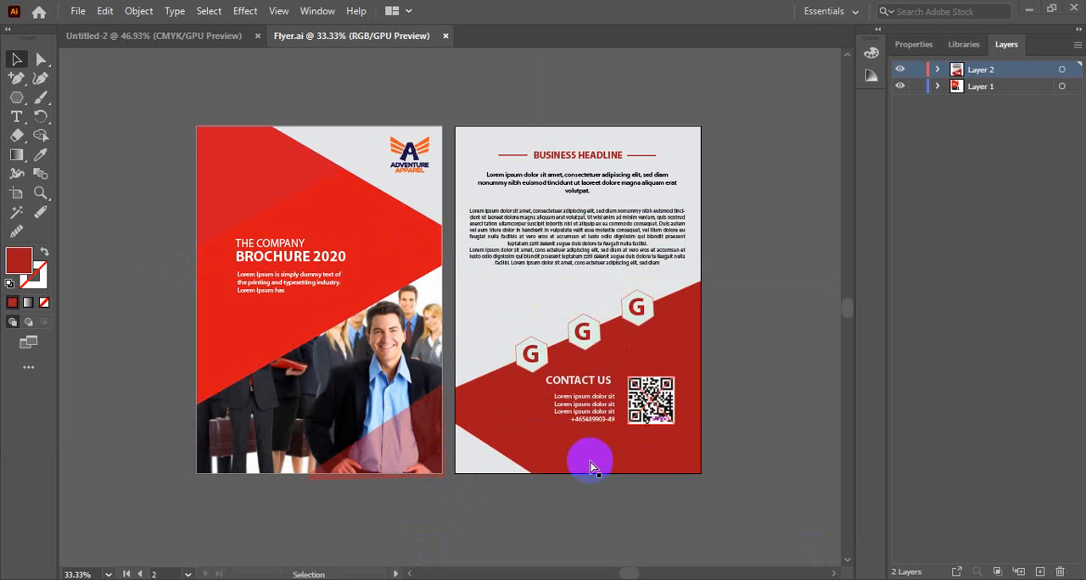
key("ctrl+space")
key("ctrl+space")
left_click(477, 355)
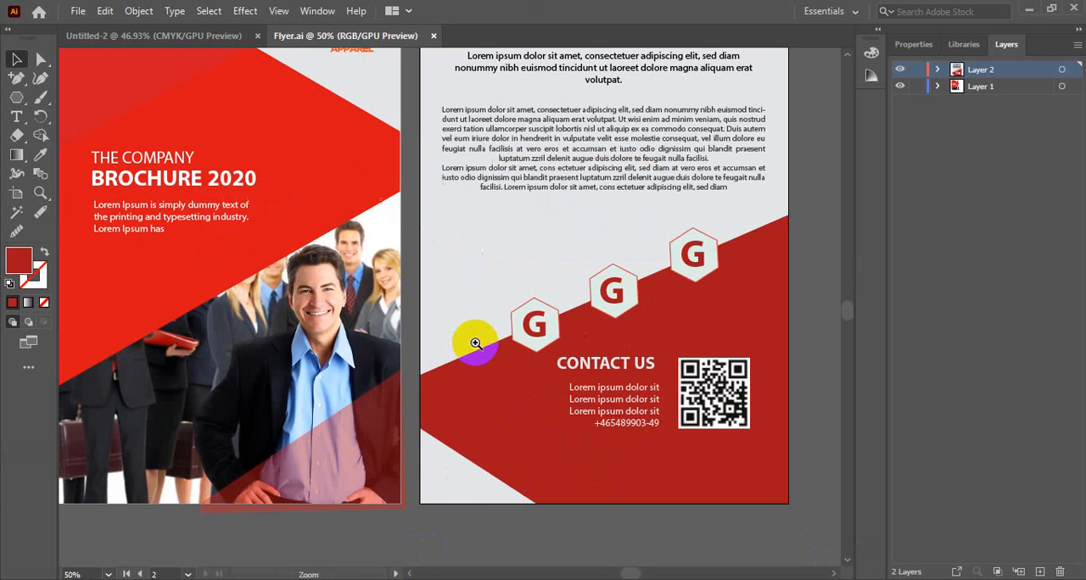
left_click_drag(477, 286, 509, 322)
left_click(512, 329, "ctrl+alt")
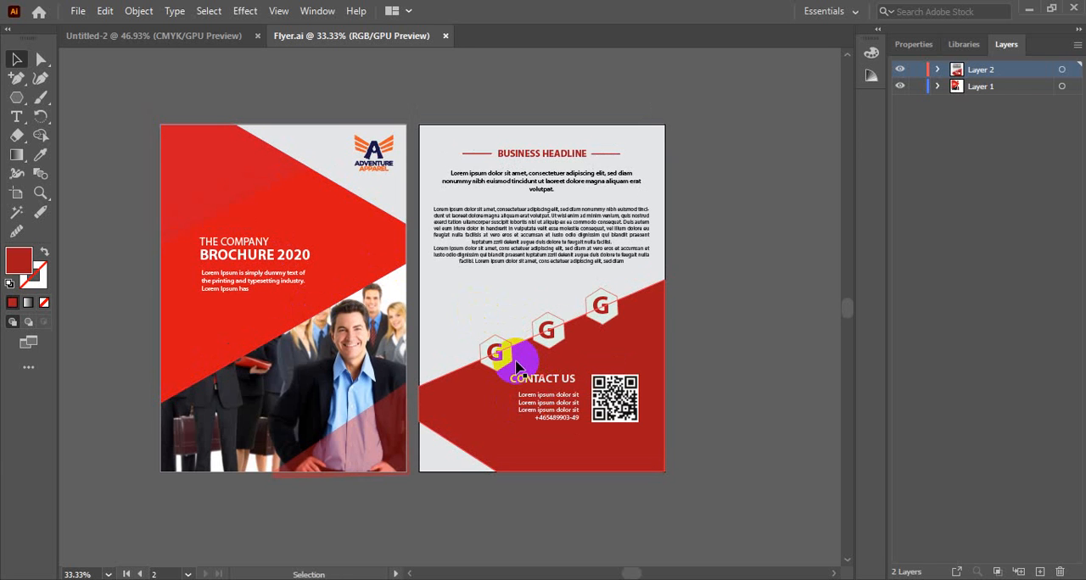
Step: Save the brochure under the name Flyer as Adobe PDF (*.PDF) with all artboards, continuing to the PDF settings
key("ctrl+shift+s")
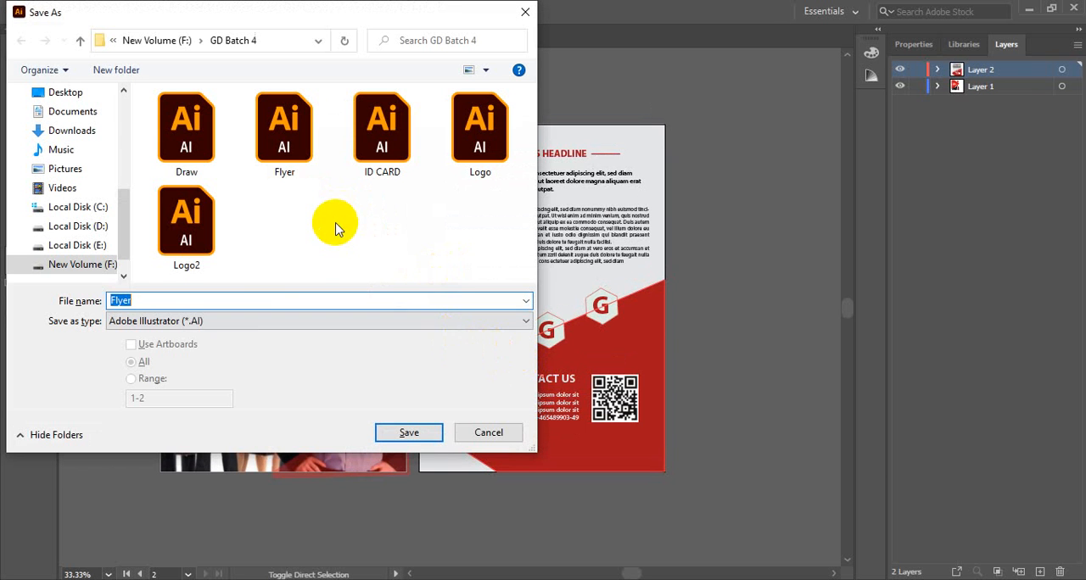
left_click(252, 321)
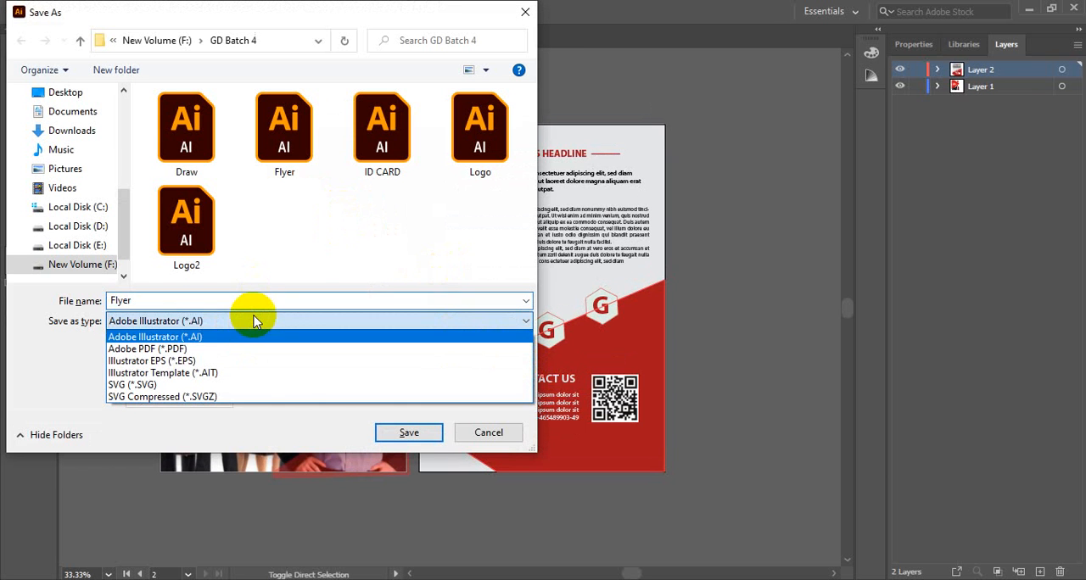
left_click(161, 350)
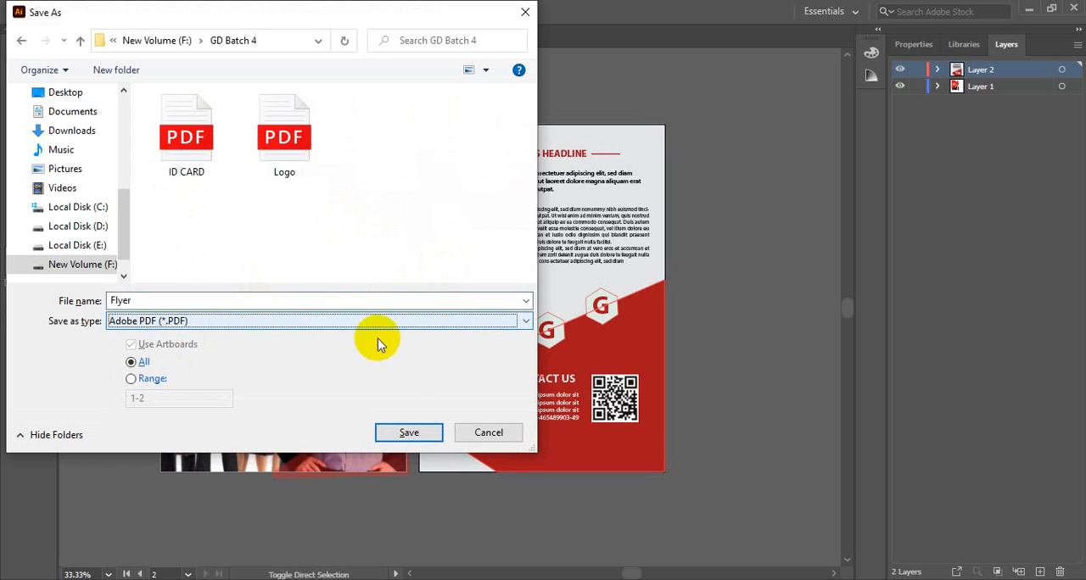
left_click(408, 433)
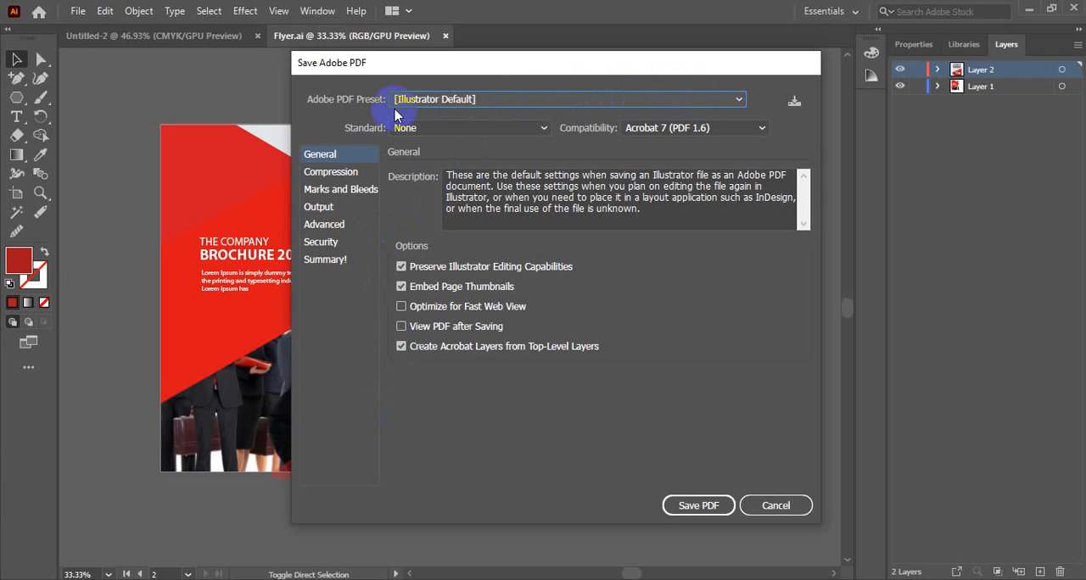
Step: Disable preserving Illustrator editing capabilities, embedding page thumbnails and creating Acrobat layers, and enable Optimize for Fast Web View
left_click(434, 268)
left_click(424, 286)
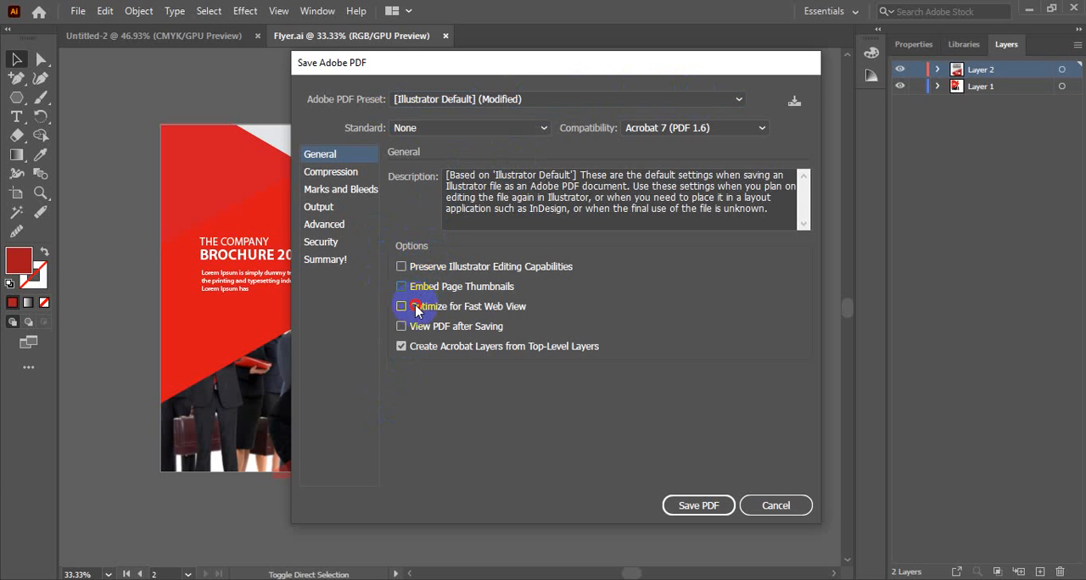
left_click(421, 307)
left_click(401, 346)
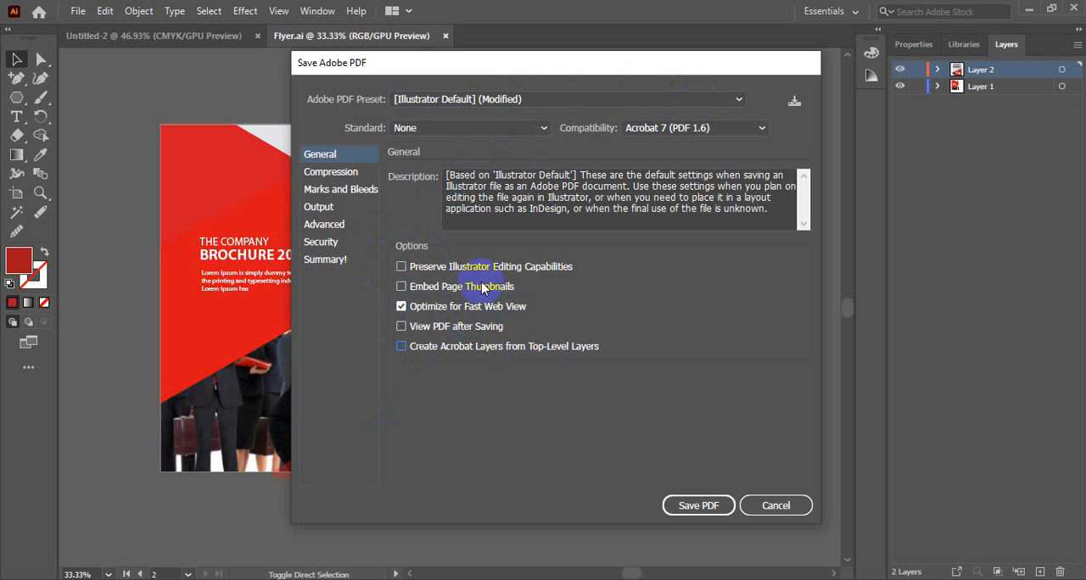
Step: Check the compression settings and include trim marks in the PDF
left_click(332, 173)
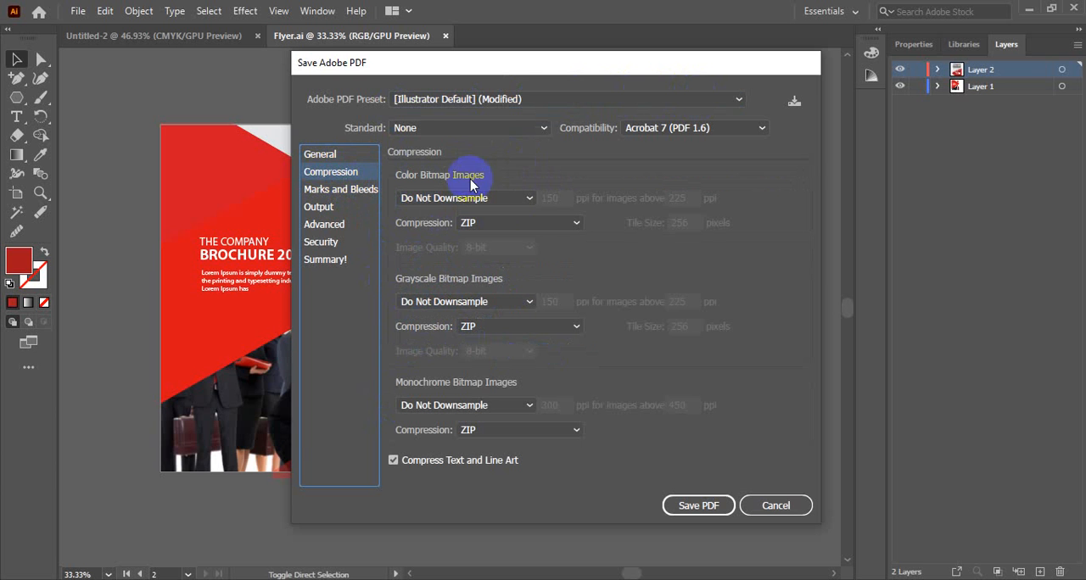
left_click(337, 192)
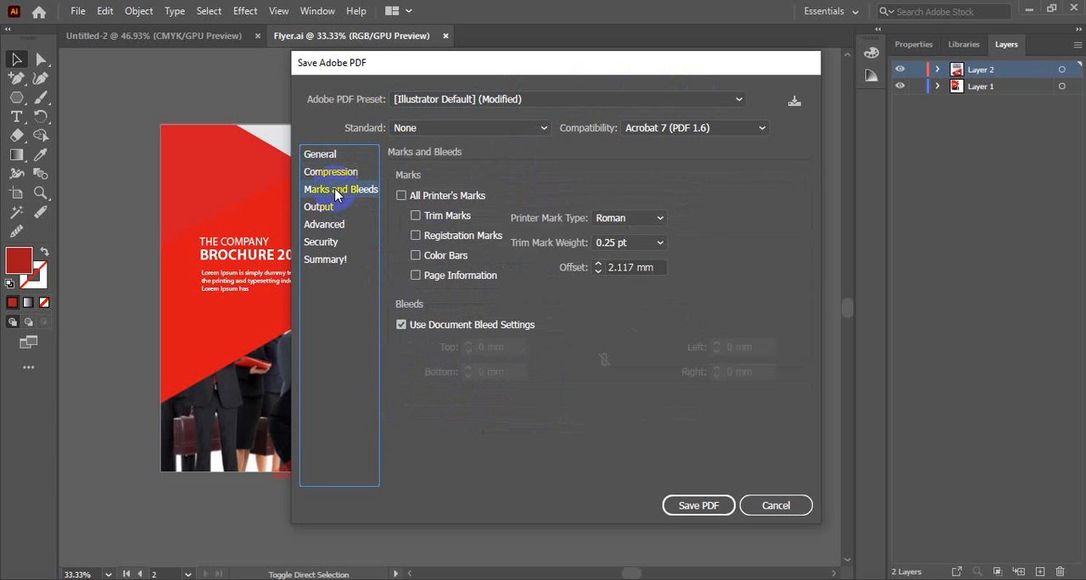
left_click(415, 216)
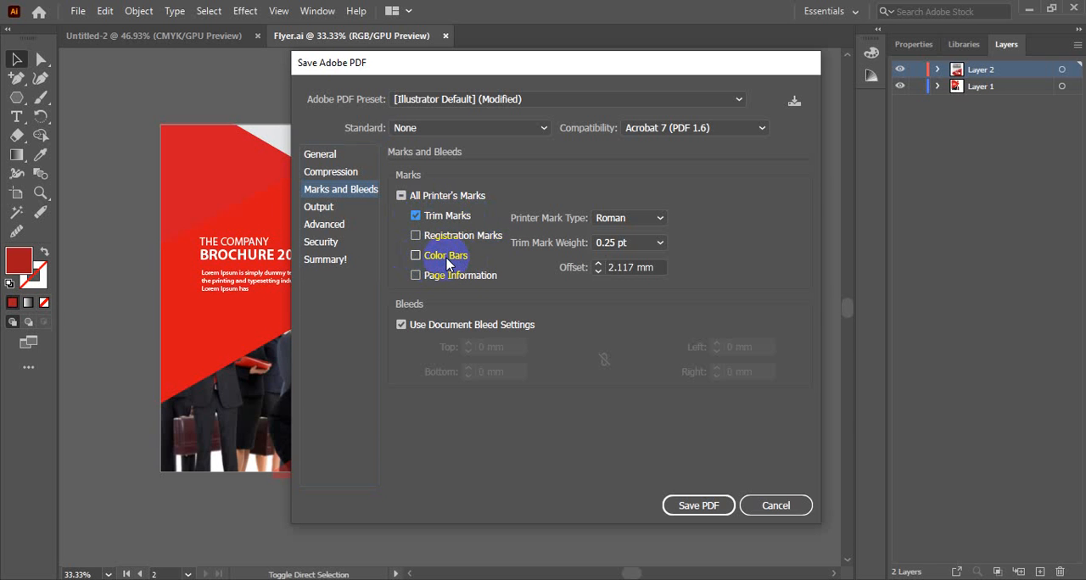
Step: Review the output and advanced PDF settings, and try requiring a password to open the document
left_click(327, 211)
left_click(325, 227)
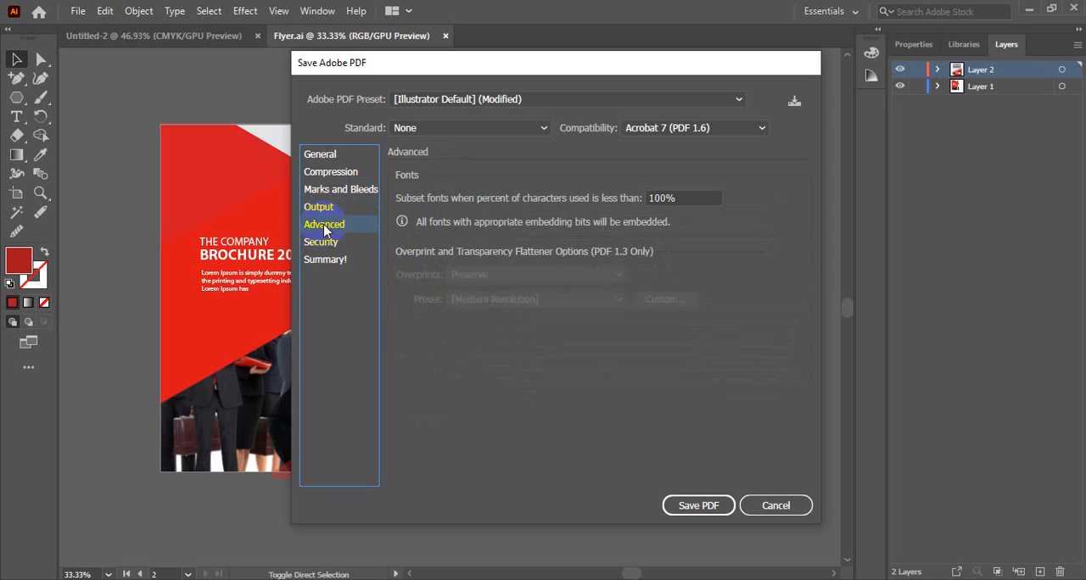
left_click(323, 245)
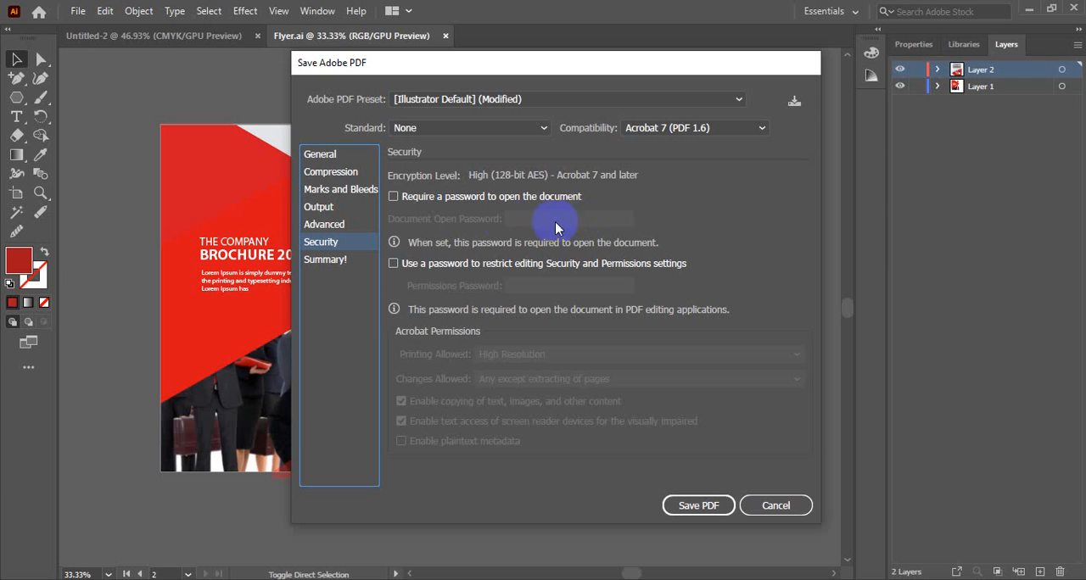
left_click(393, 196)
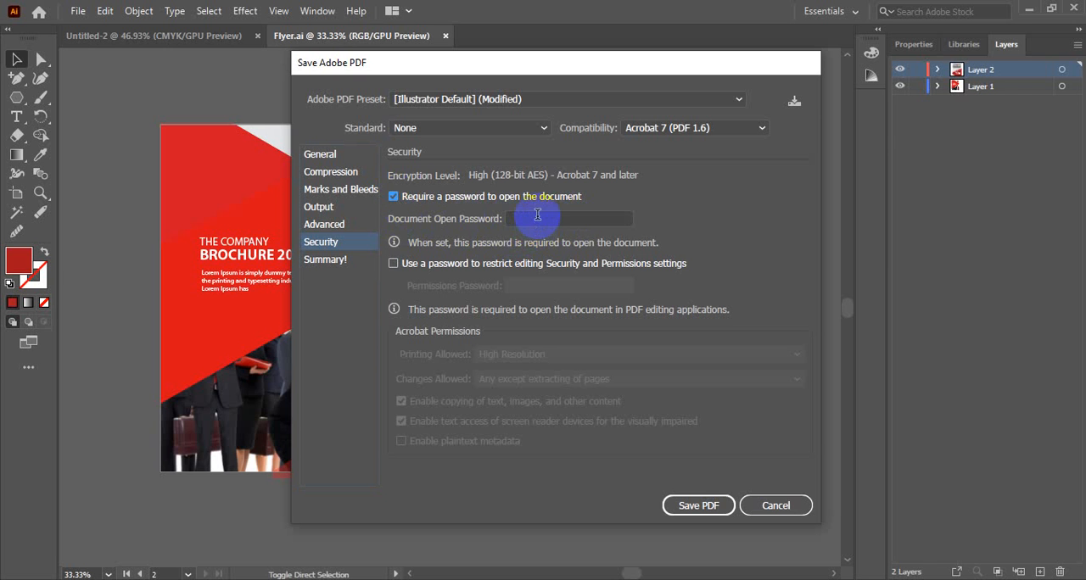
left_click(530, 218)
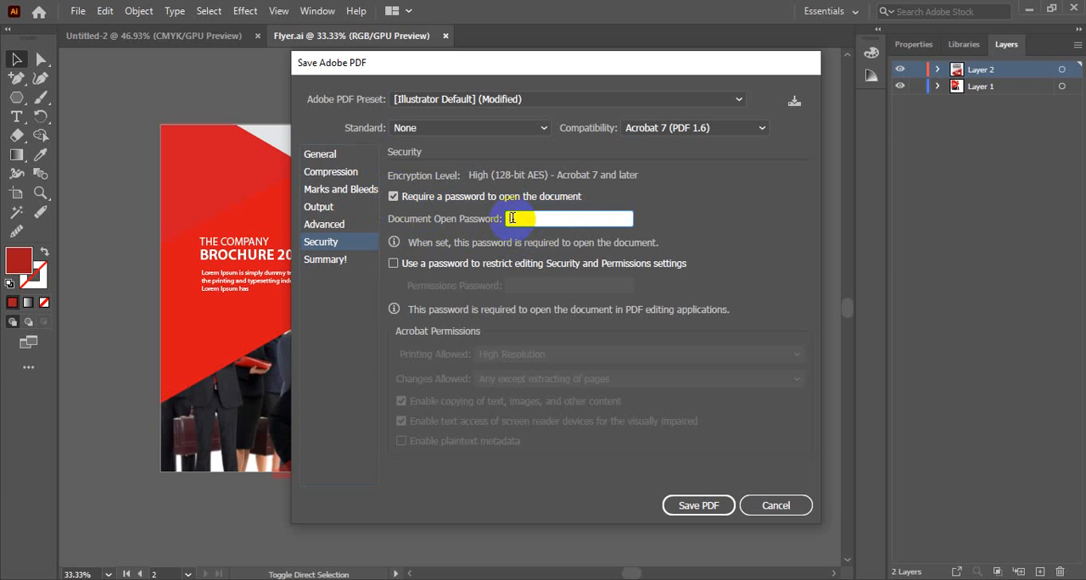
left_click(393, 197)
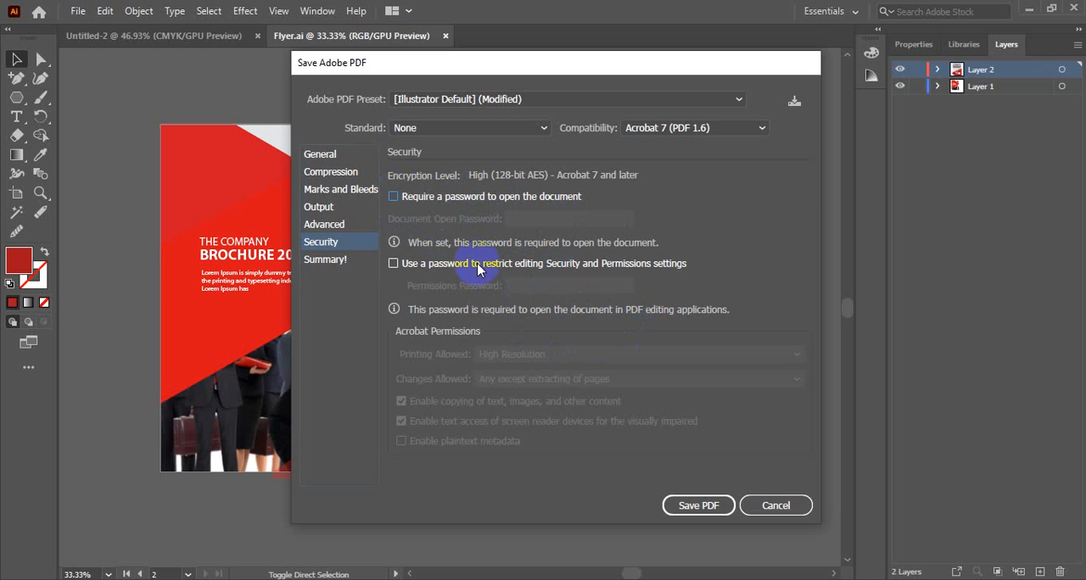
Step: Review the PDF settings summary, the marks and bleeds, and the general options
left_click(324, 263)
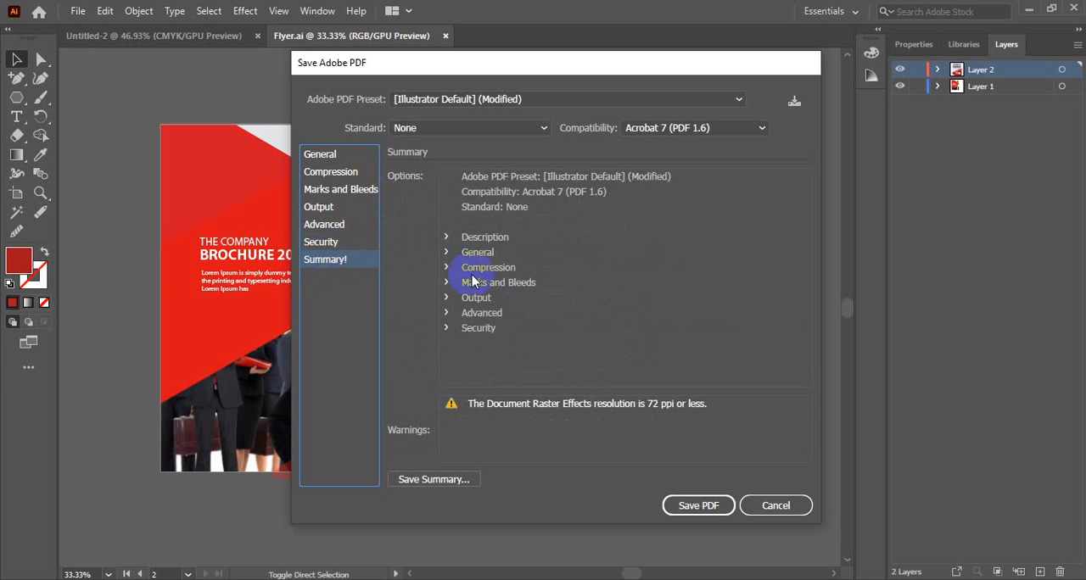
left_click(321, 156)
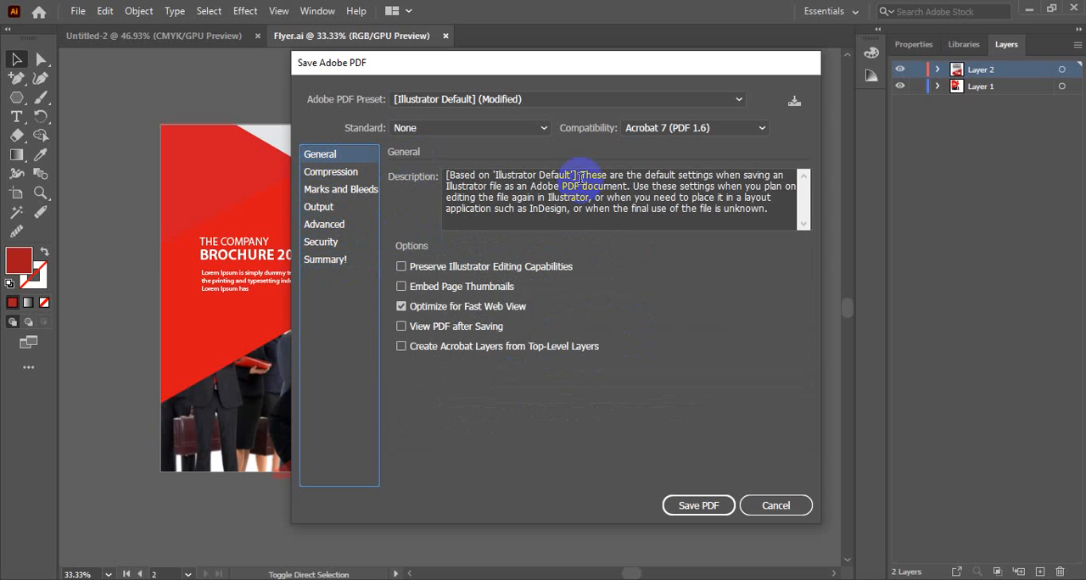
left_click(329, 190)
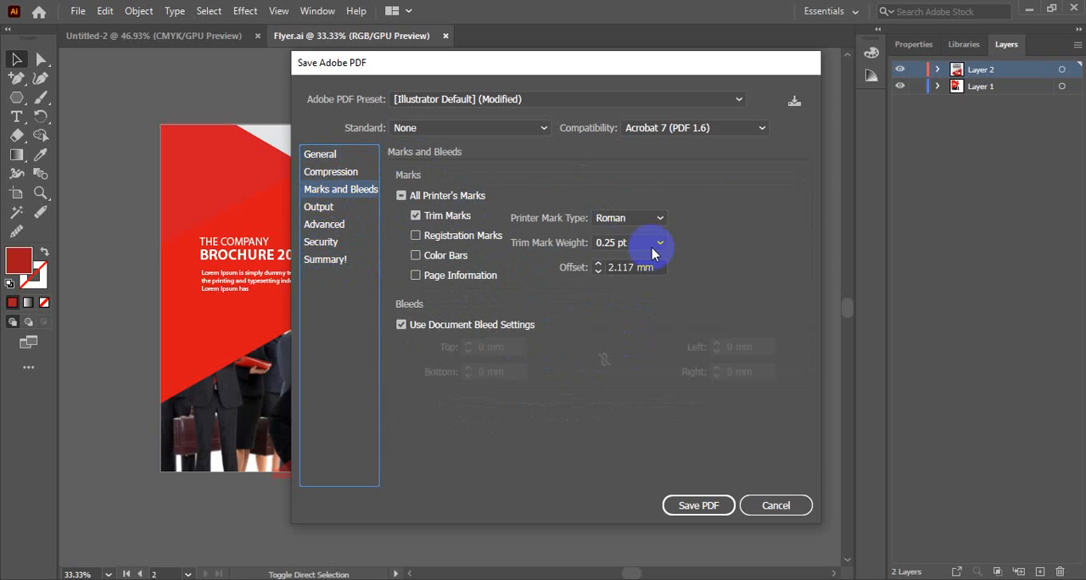
left_click(334, 158)
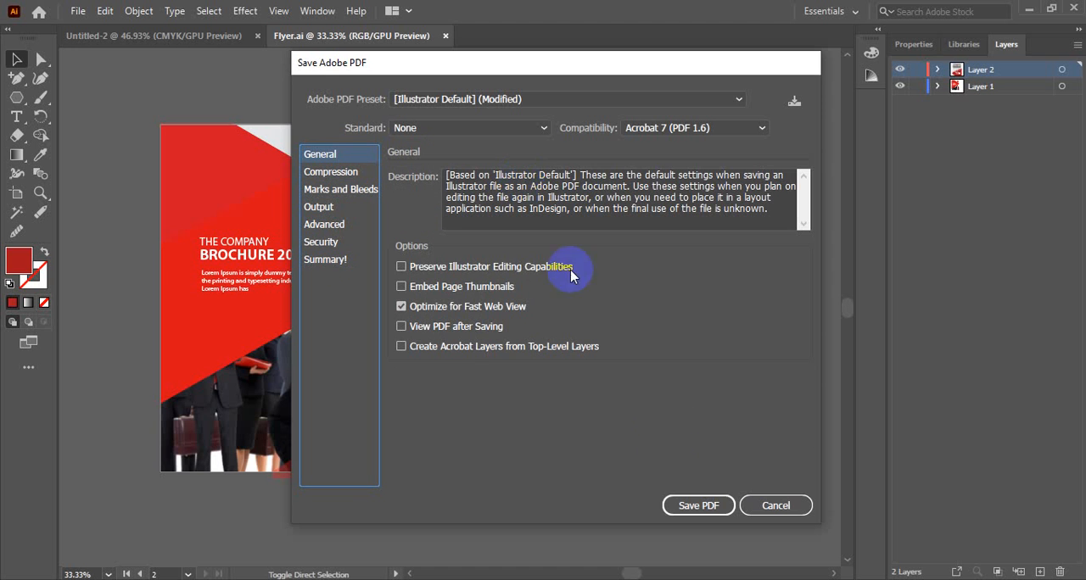
Step: Review the available Adobe PDF presets and keep the modified Illustrator Default preset
left_click(697, 507)
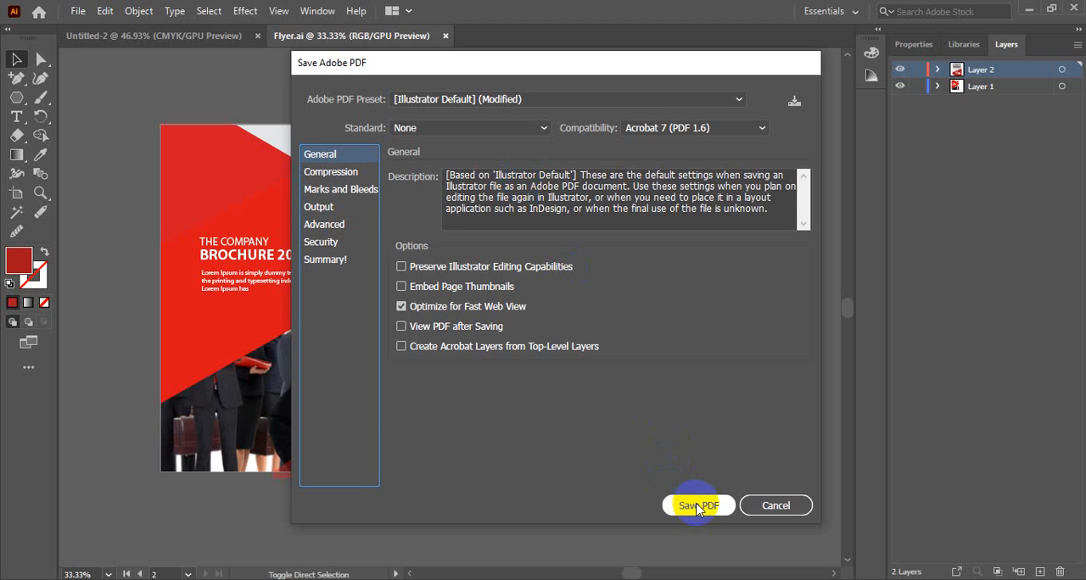
left_click(610, 102)
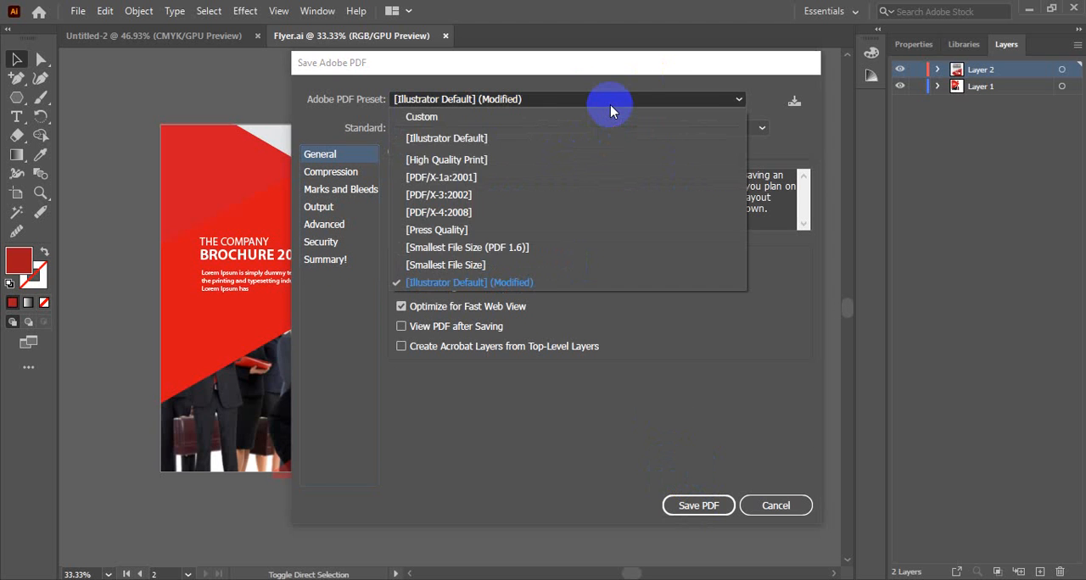
left_click(481, 290)
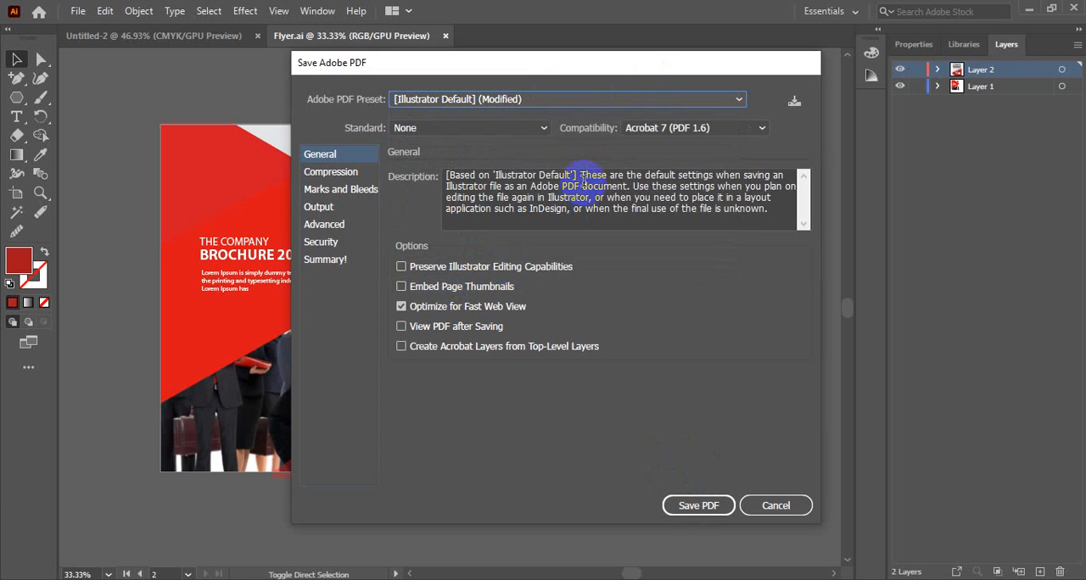
left_click(489, 100)
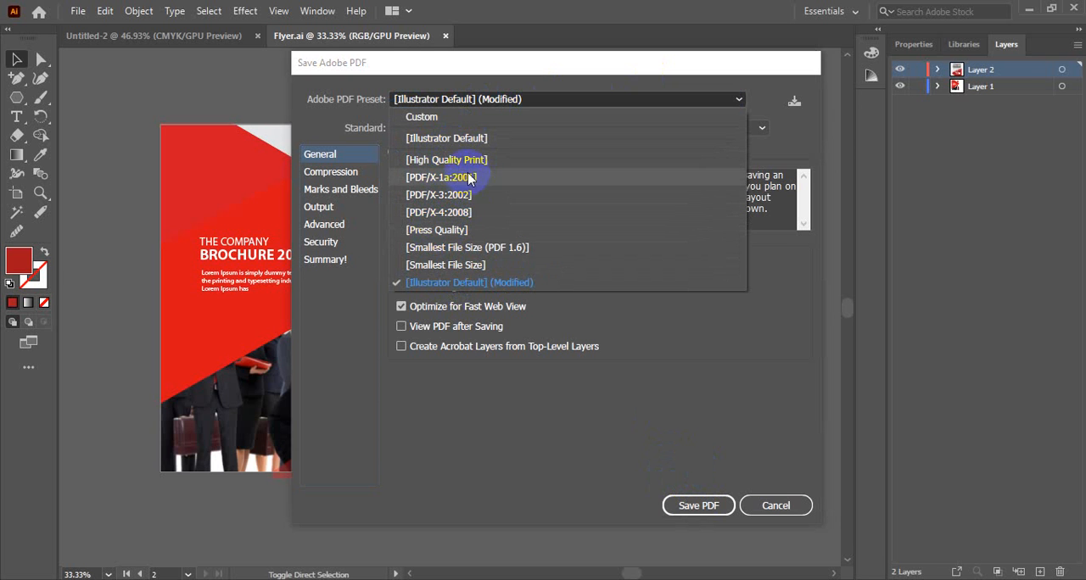
left_click(476, 286)
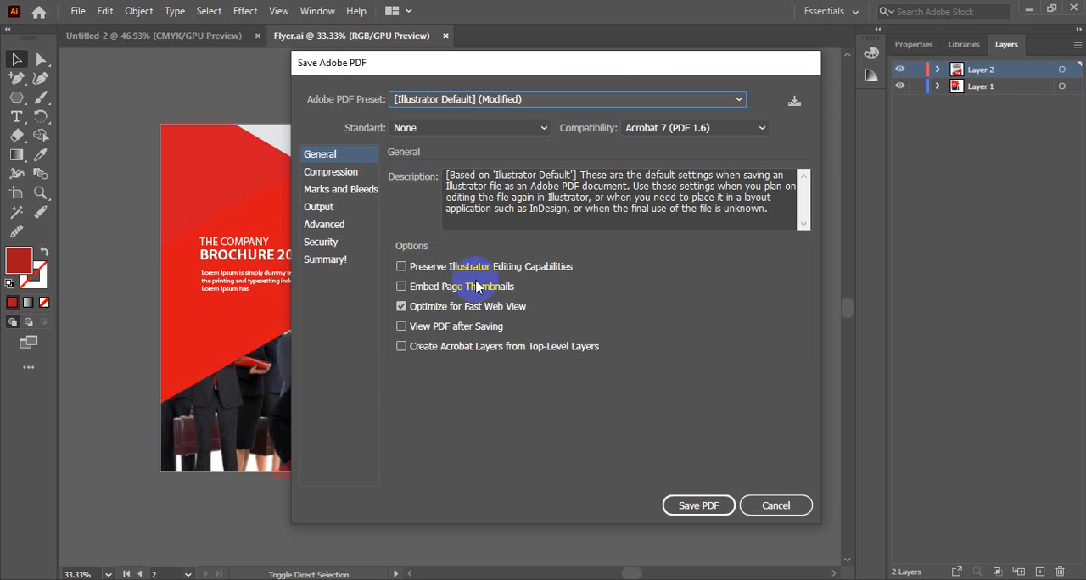
Step: Keep the compatibility at Acrobat 7 (PDF 1.6) and save the PDF, agreeing to continue without Illustrator editing capabilities
left_click(665, 130)
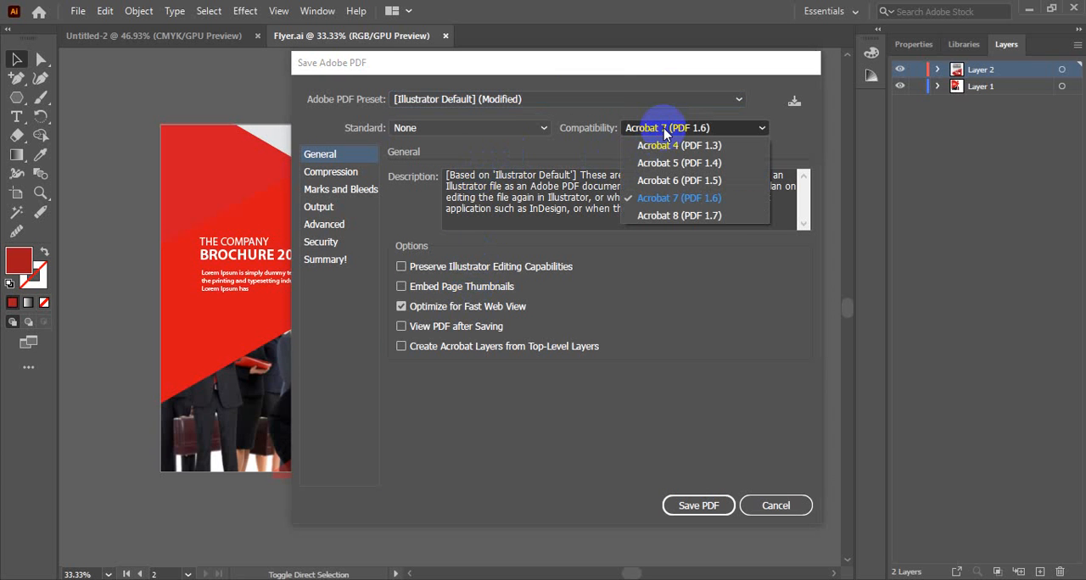
left_click(679, 200)
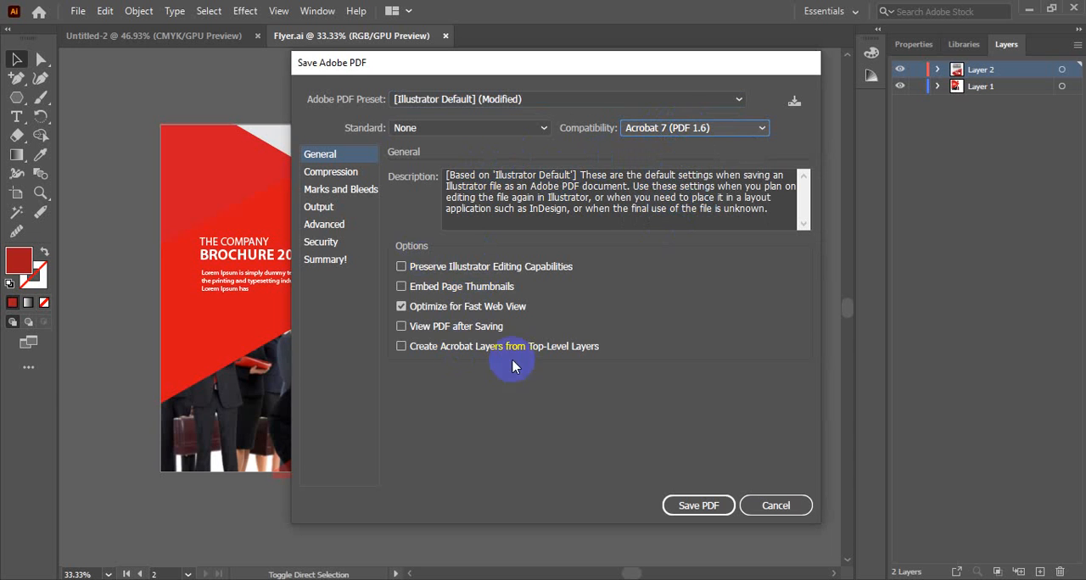
left_click(697, 506)
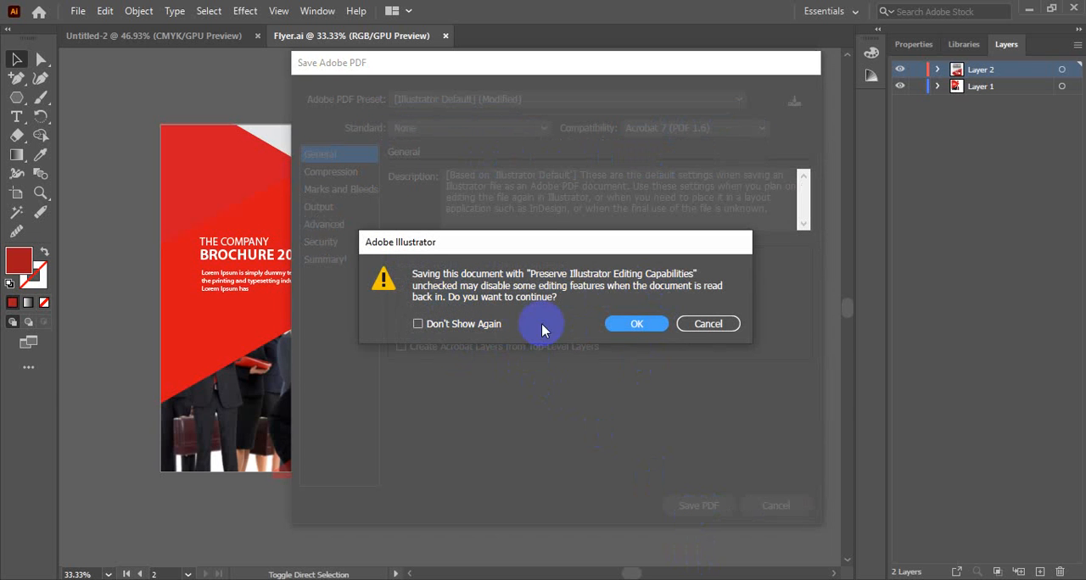
left_click(636, 325)
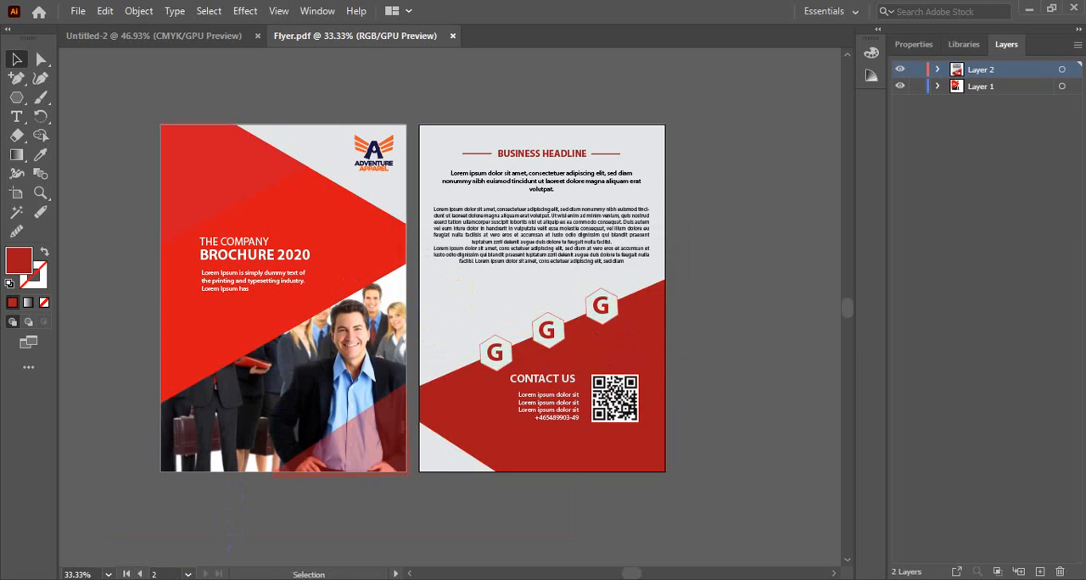
Step: Switch to File Explorer, open the flyer PDF from the GD Batch 4 folder, and check its pages before closing it
left_click(185, 579)
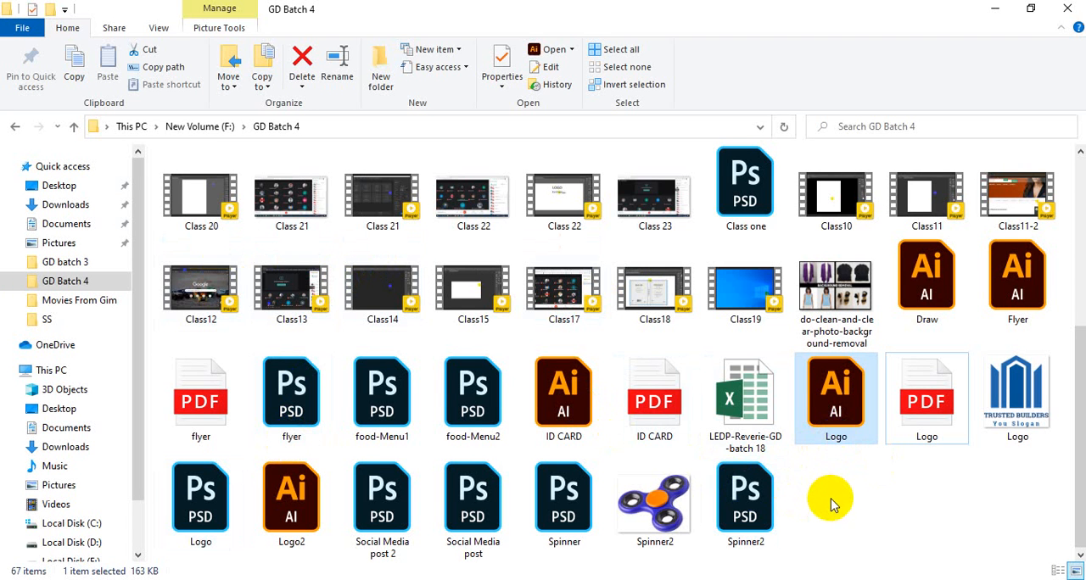
left_click(193, 393)
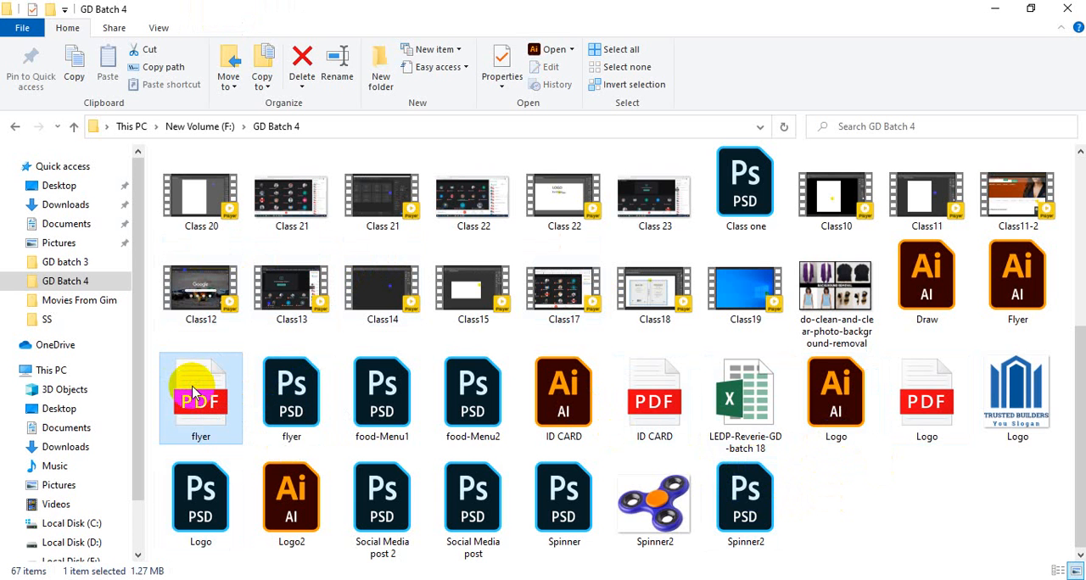
double_click(193, 393)
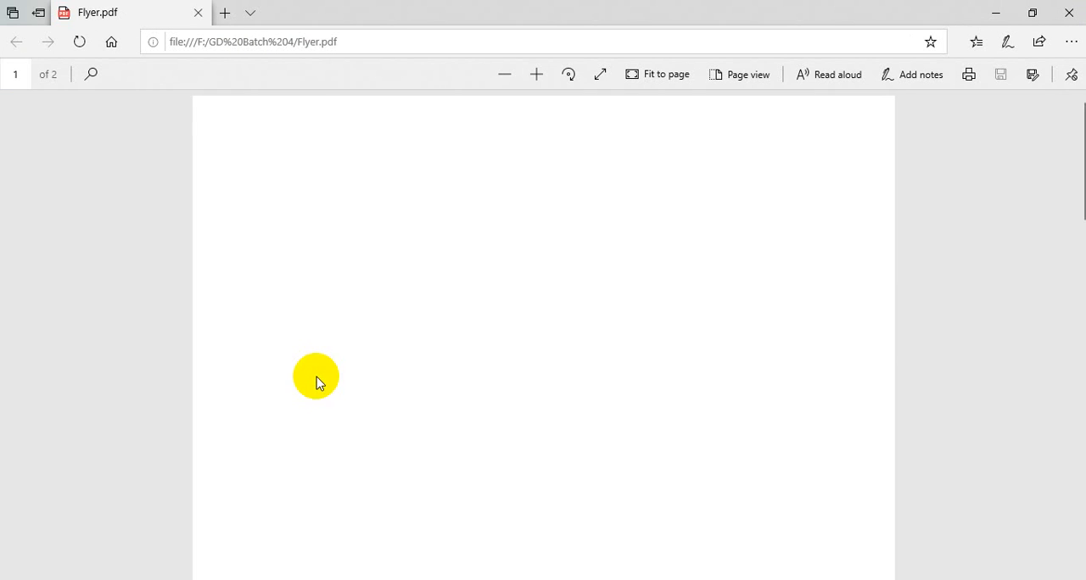
scroll(487, 349, "down", 15)
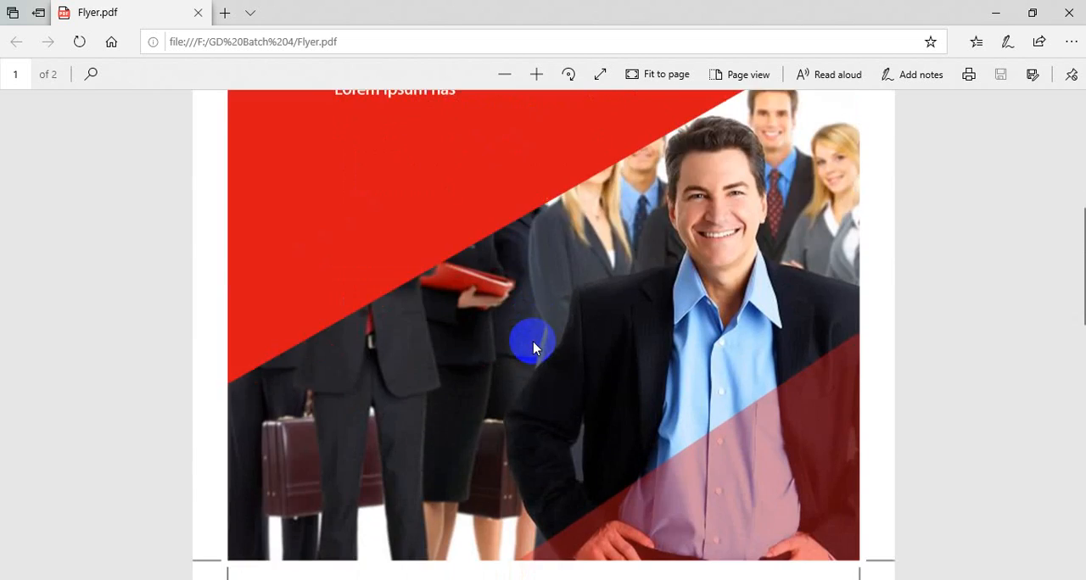
scroll(533, 340, "up", 3)
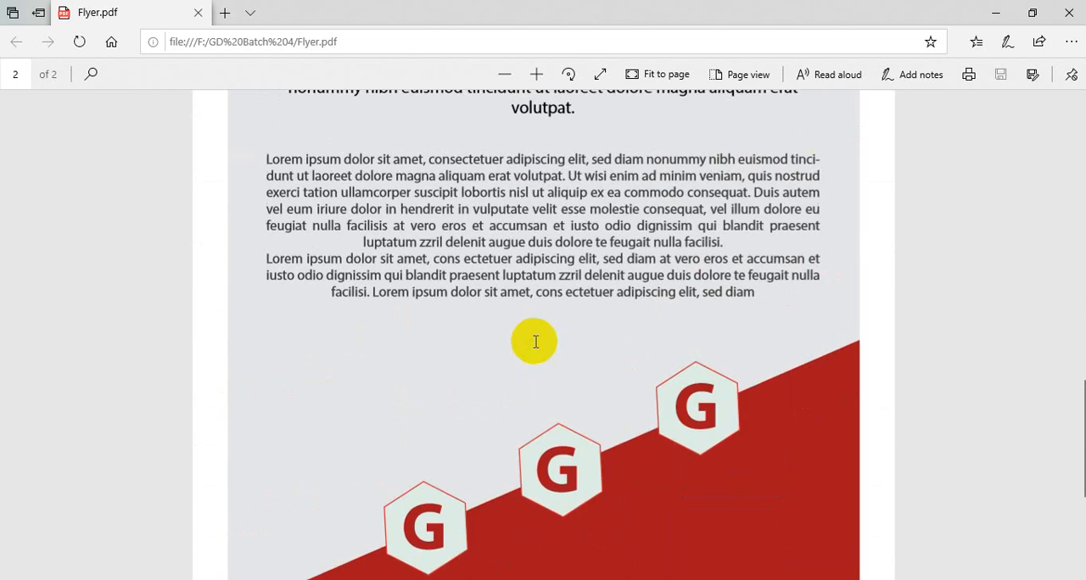
left_click(1068, 13)
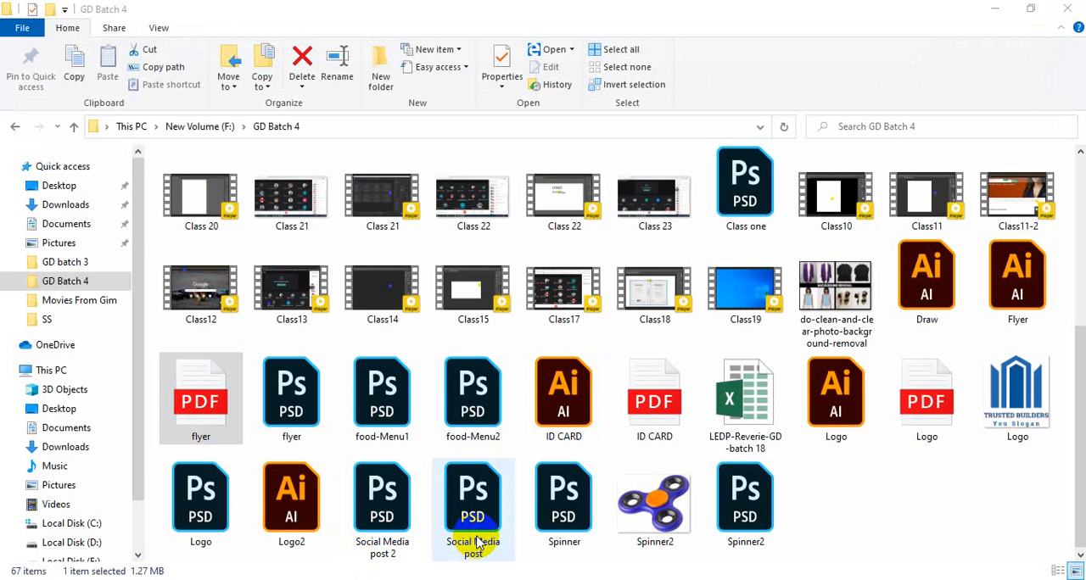
Step: Switch to the Google Meet call in the browser
left_click(393, 577)
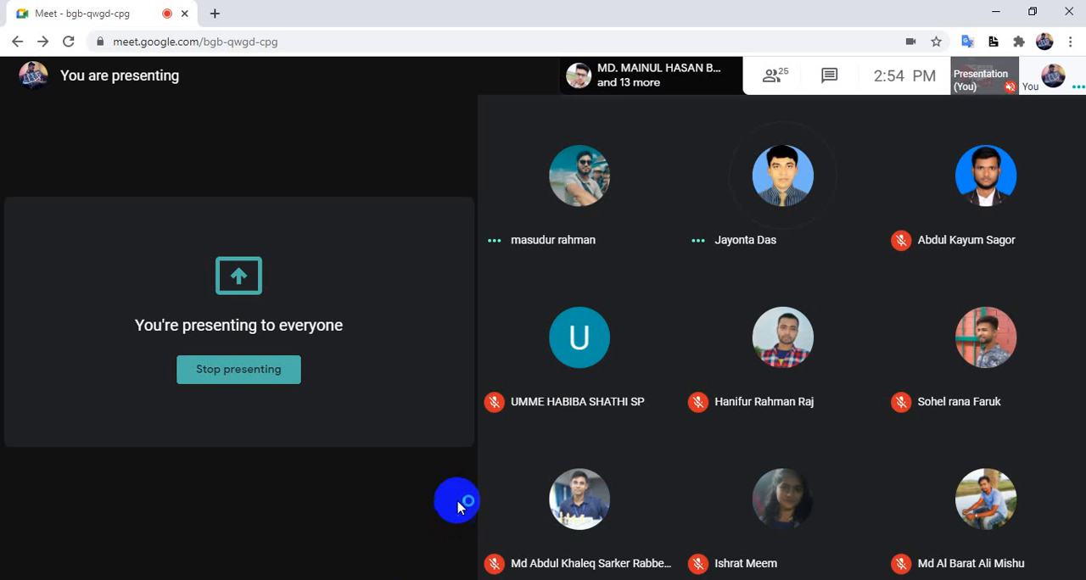